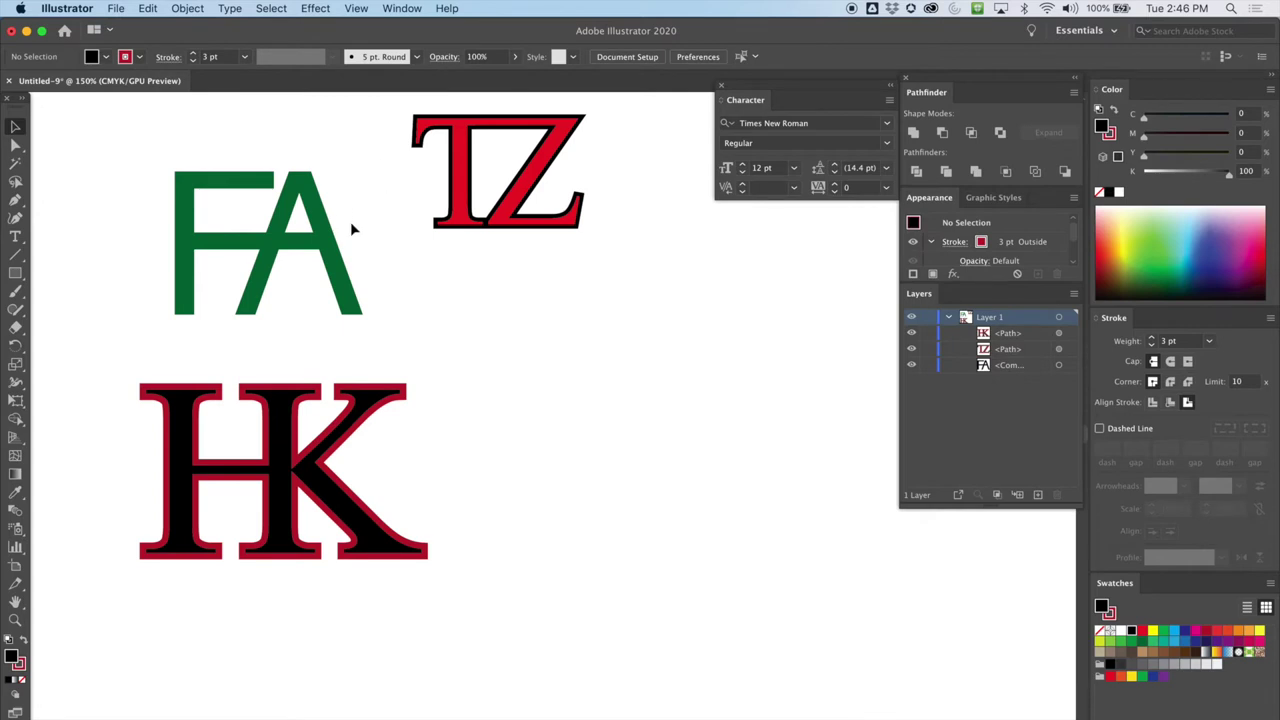
Step: Scroll the canvas right and down to a blank artboard area and pick the Type tool
scroll(543, 237, right, 8)
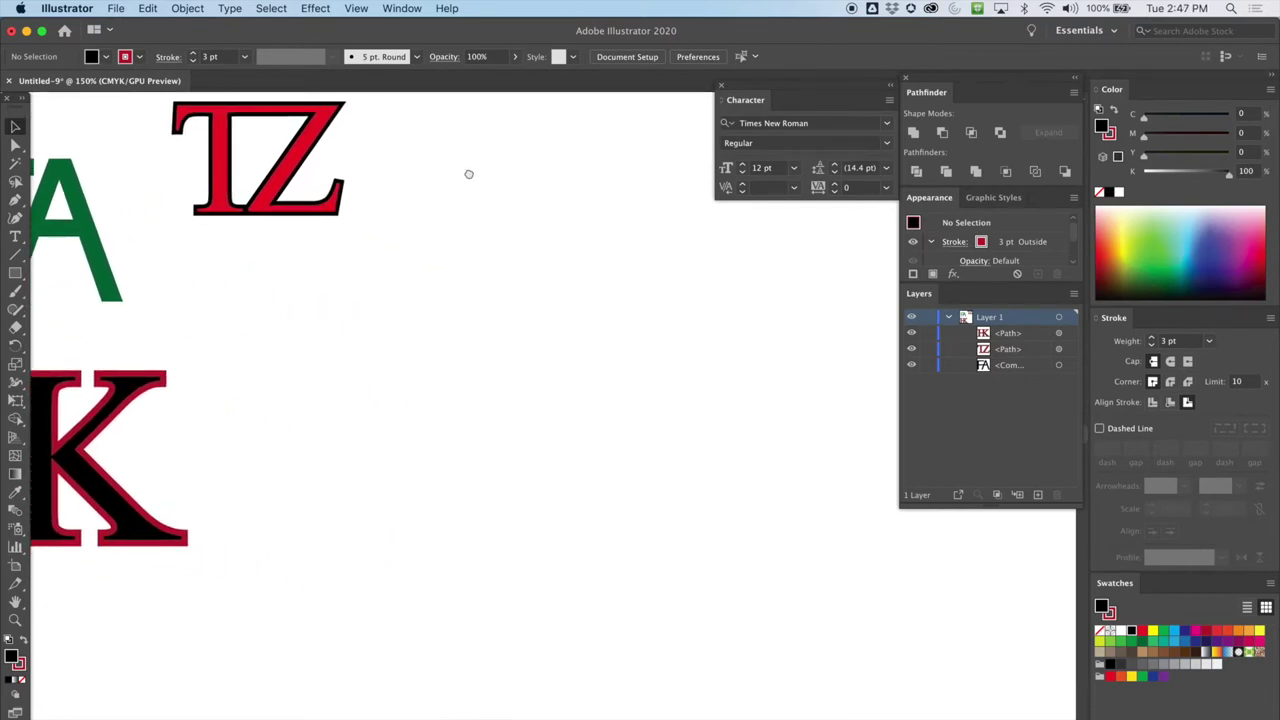
scroll(470, 174, right, 5)
scroll(400, 171, down, 5)
scroll(393, 216, right, 5)
scroll(374, 223, down, 3)
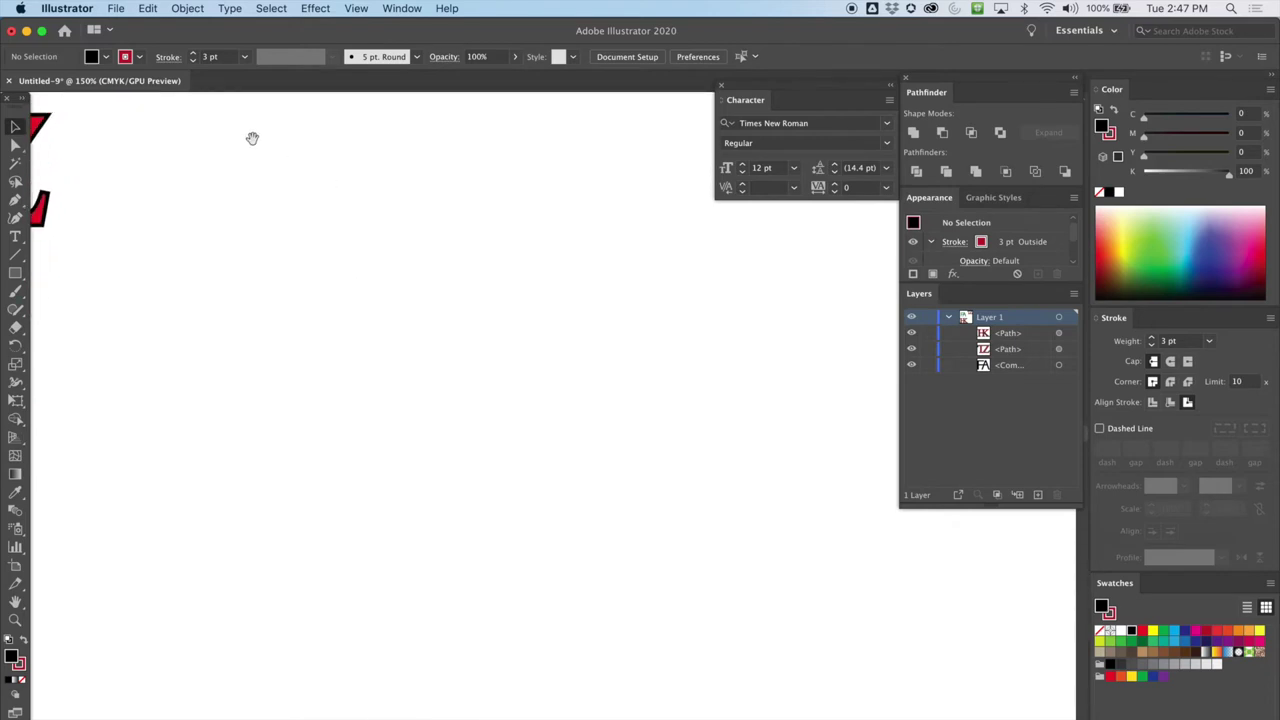
click(15, 236)
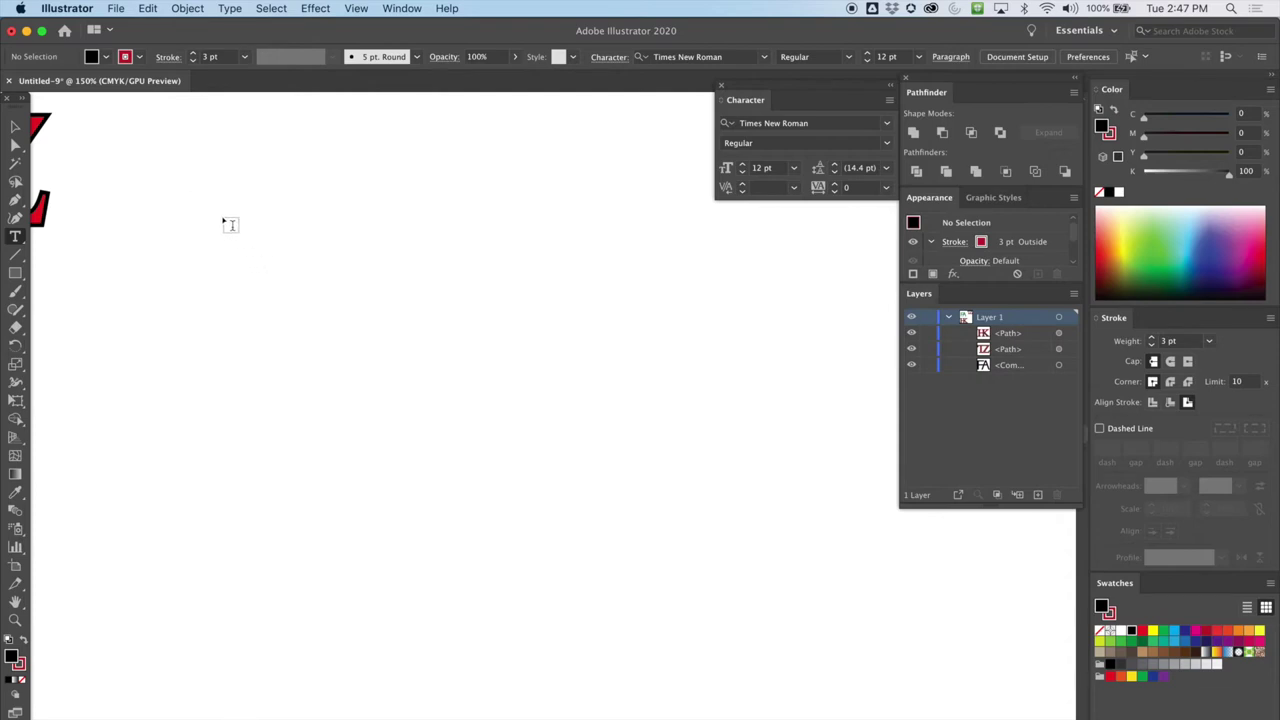
Step: Type 'tall', scale it to about 106.5 pt, and select the whole word
click(229, 220)
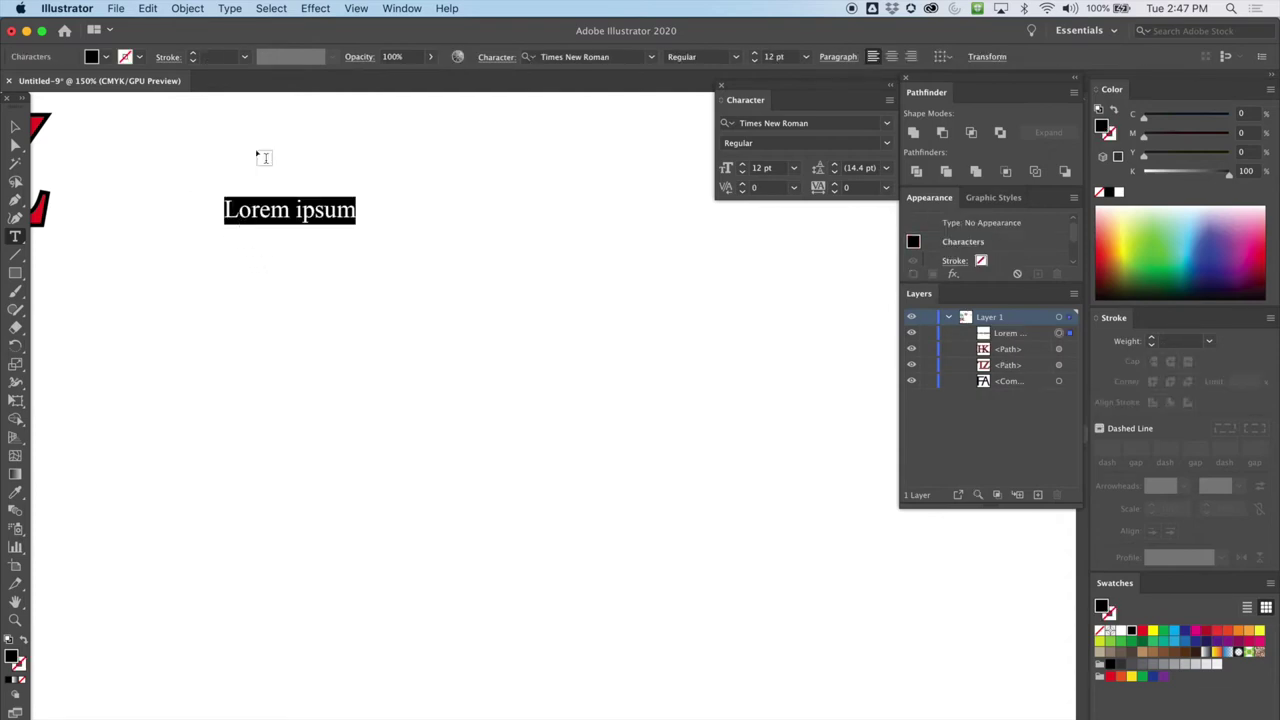
text(tall)
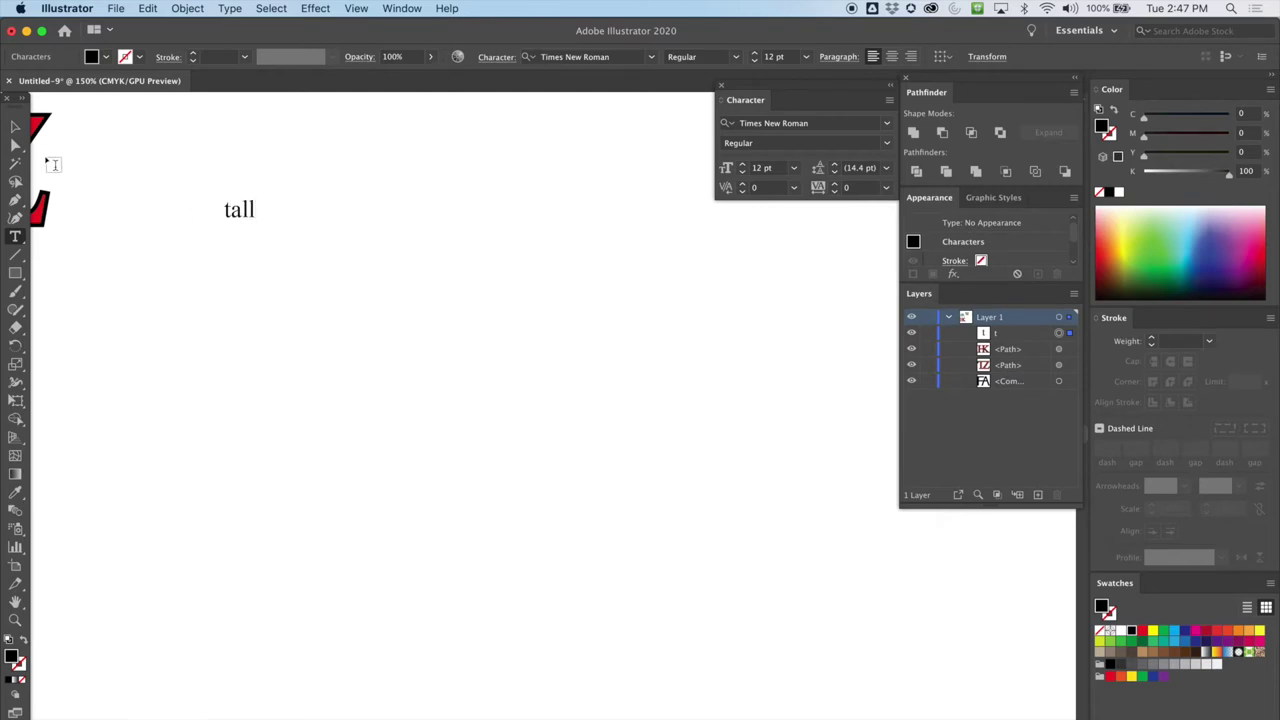
click(16, 126)
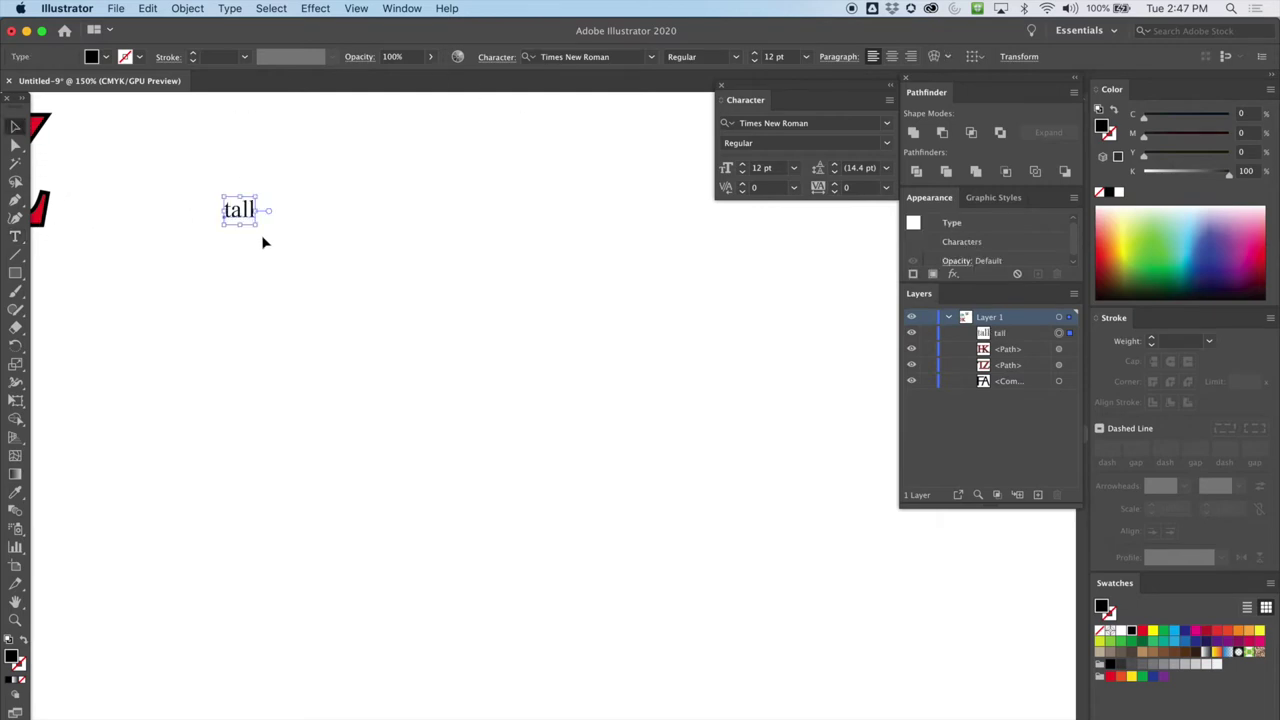
drag(258, 229, 614, 437)
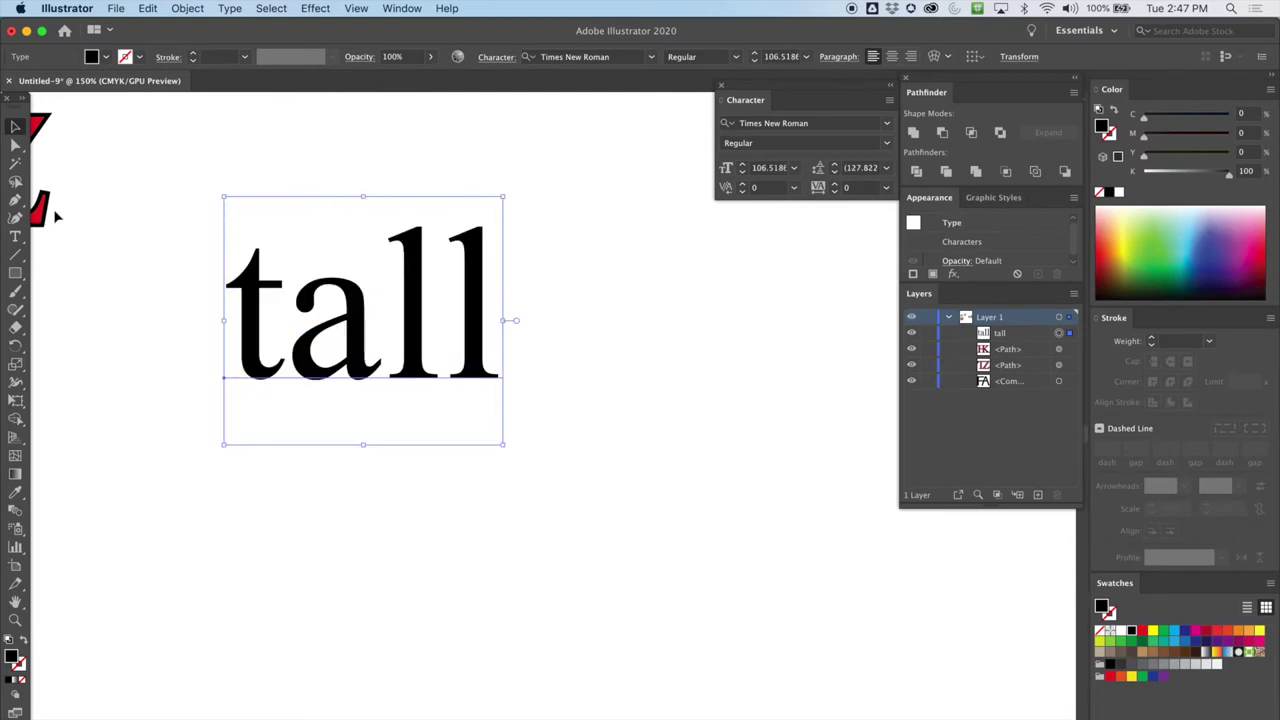
click(15, 236)
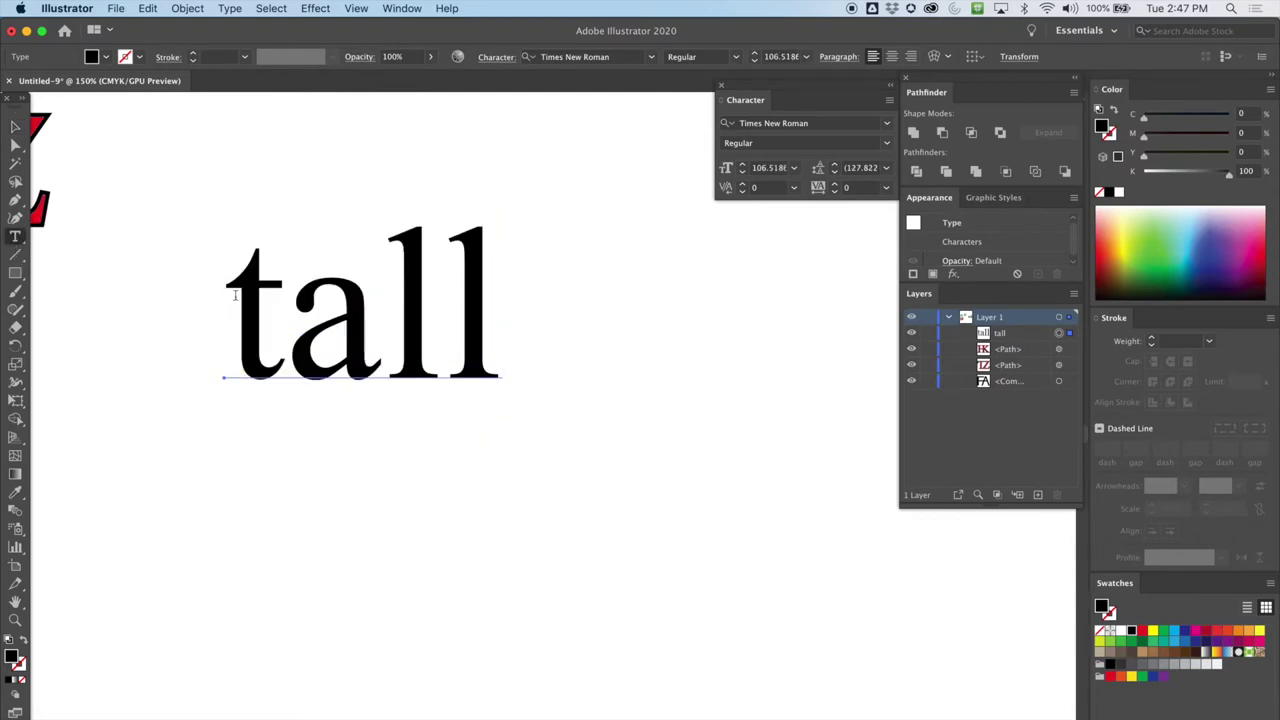
double_click(245, 292)
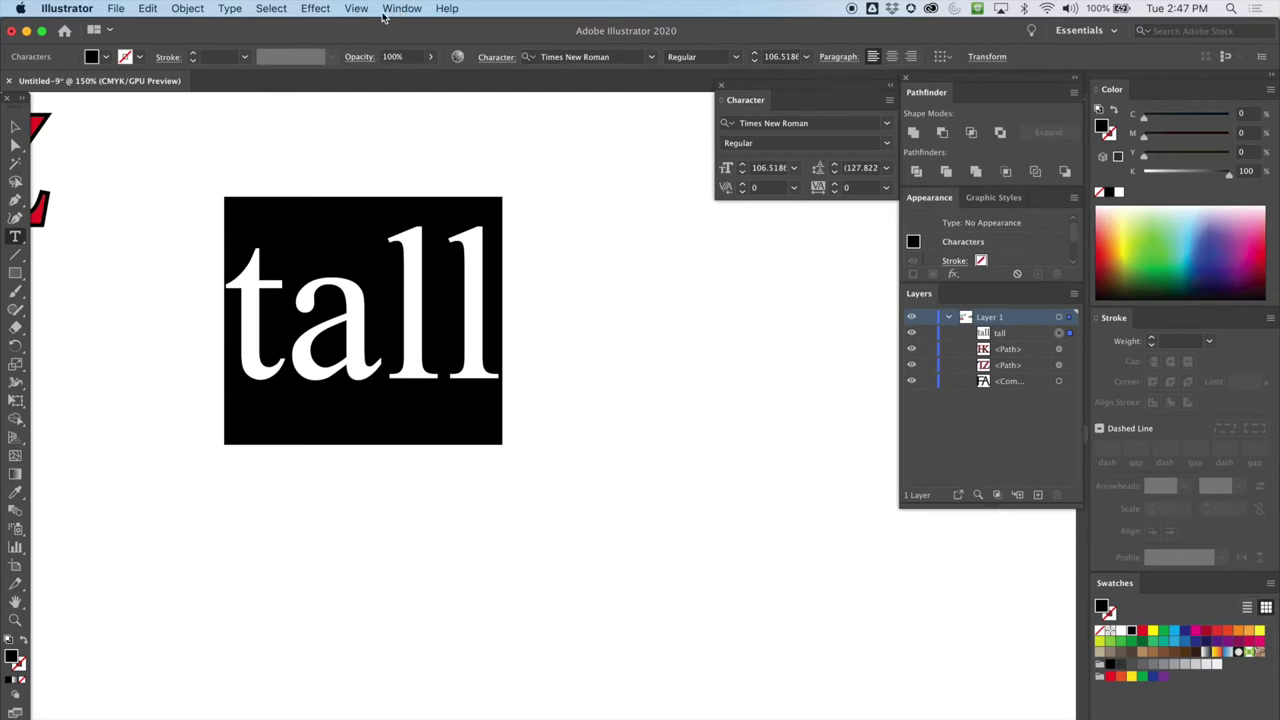
Step: Change the font of 'tall' to Futura Medium from the font list
click(590, 56)
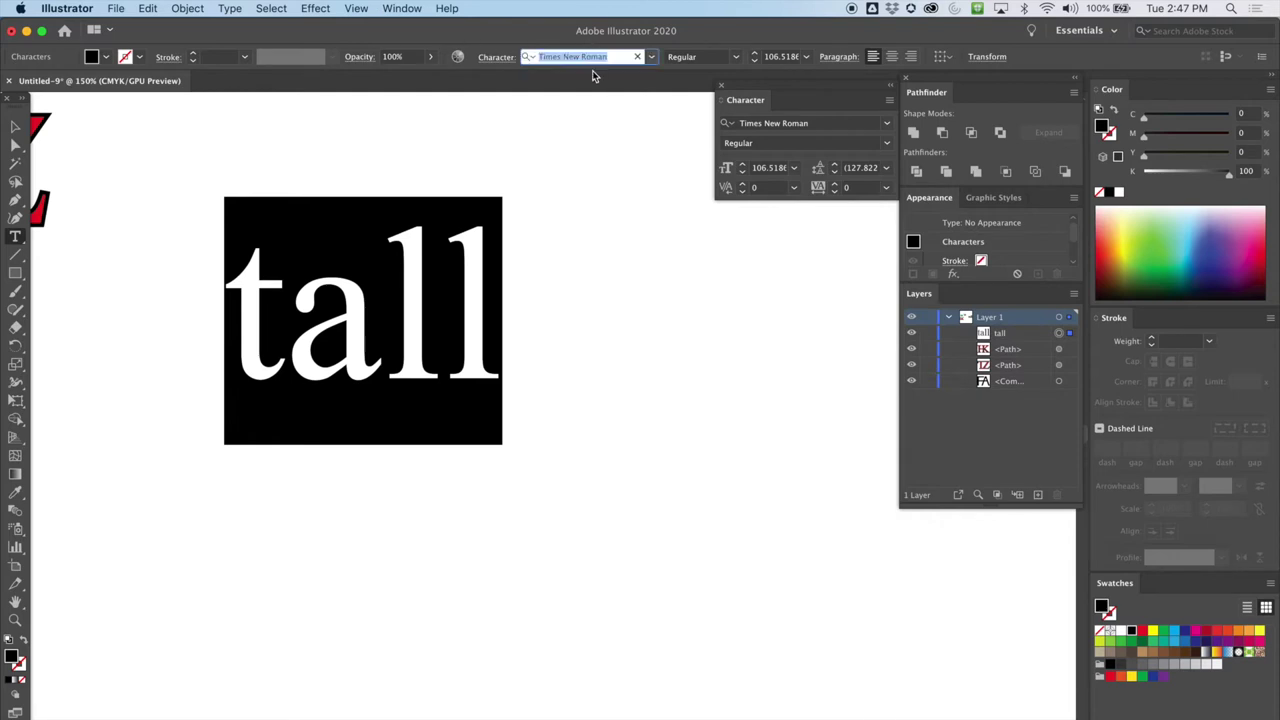
click(651, 57)
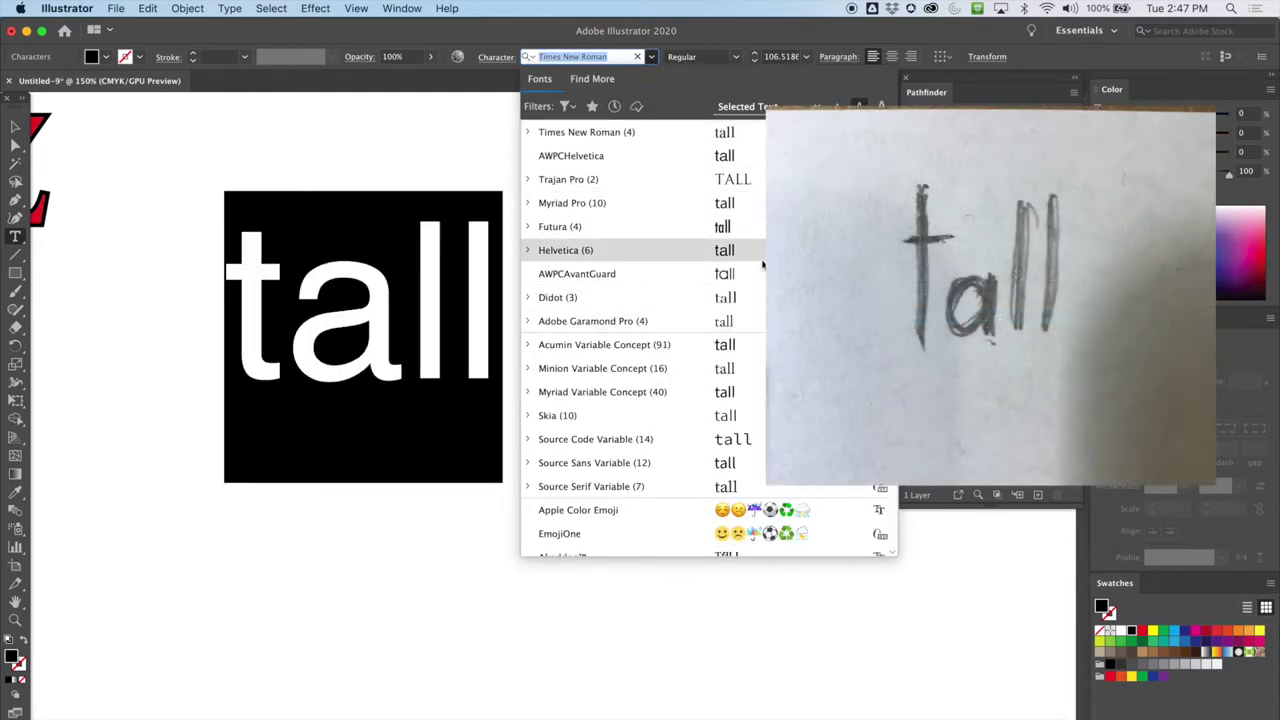
key(Escape)
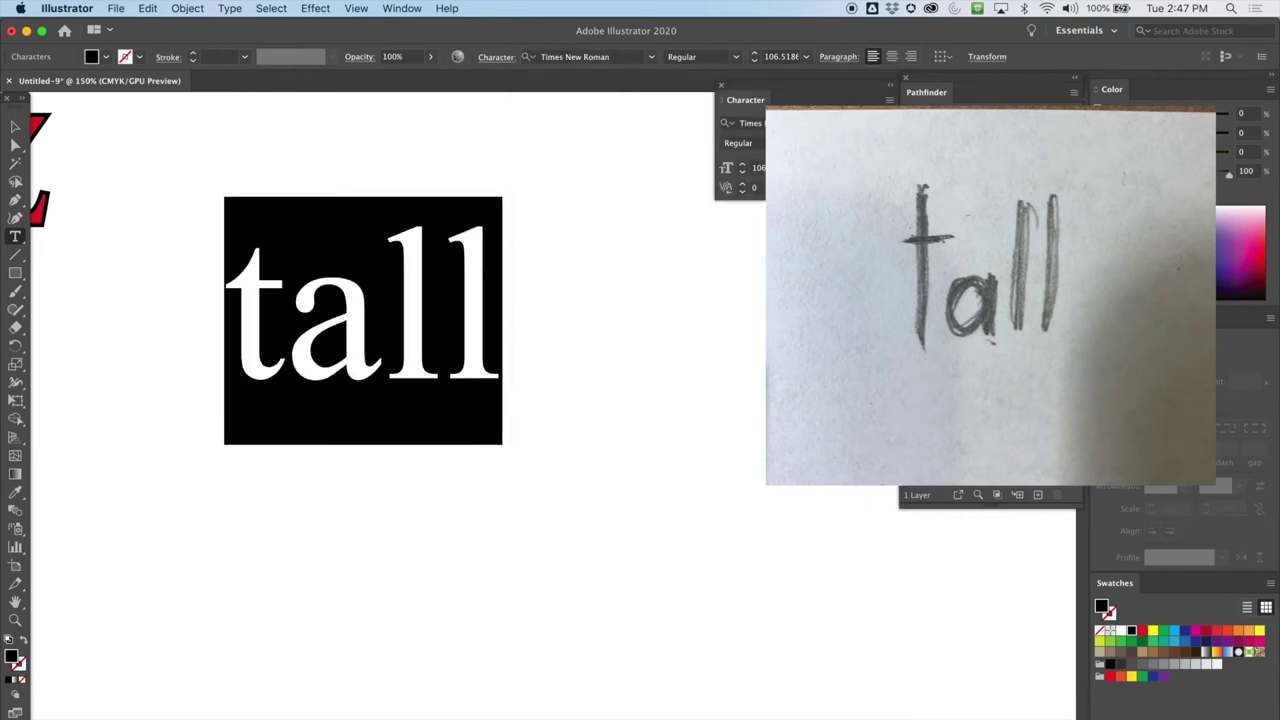
click(651, 57)
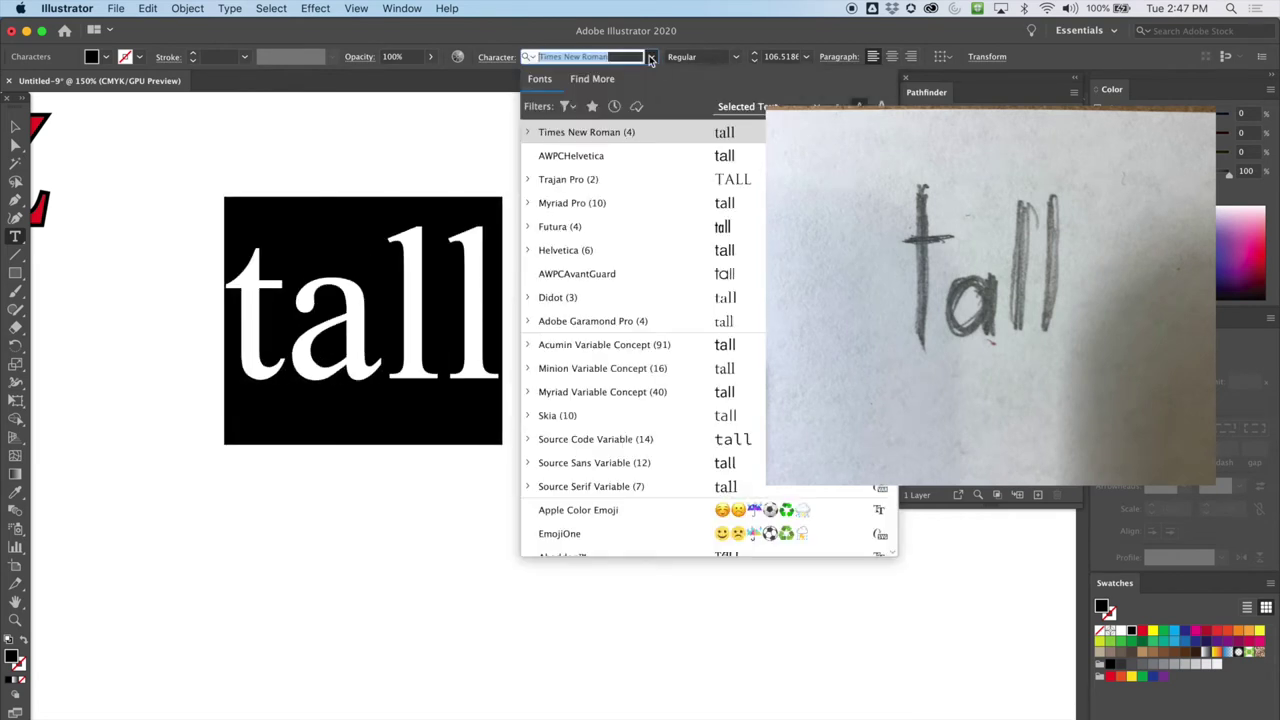
scroll(640, 340, down, 10)
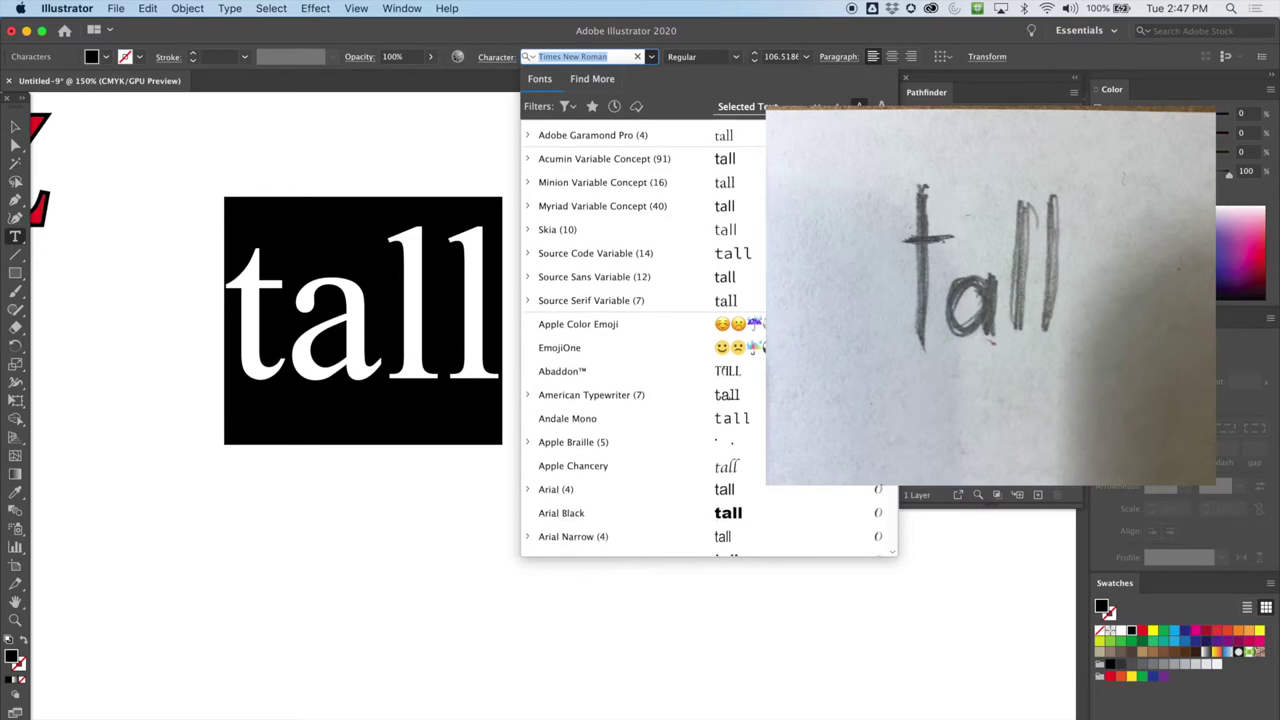
scroll(640, 340, down, 12)
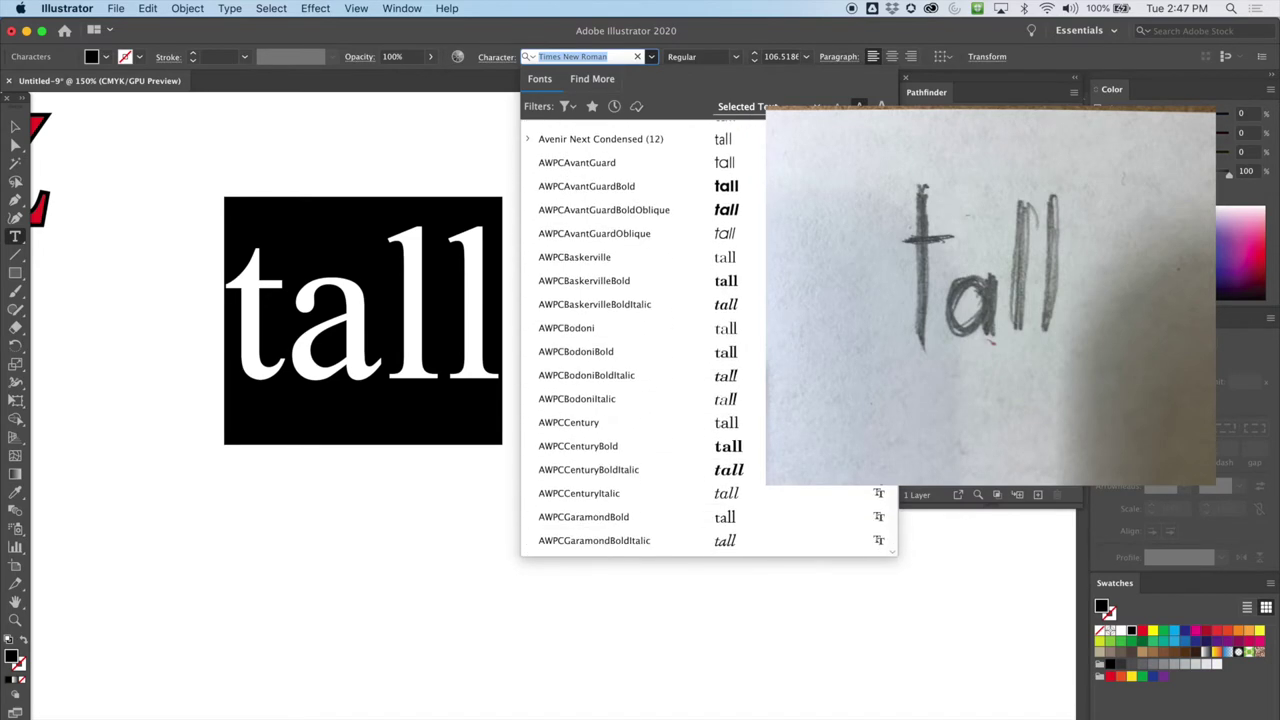
scroll(640, 340, down, 10)
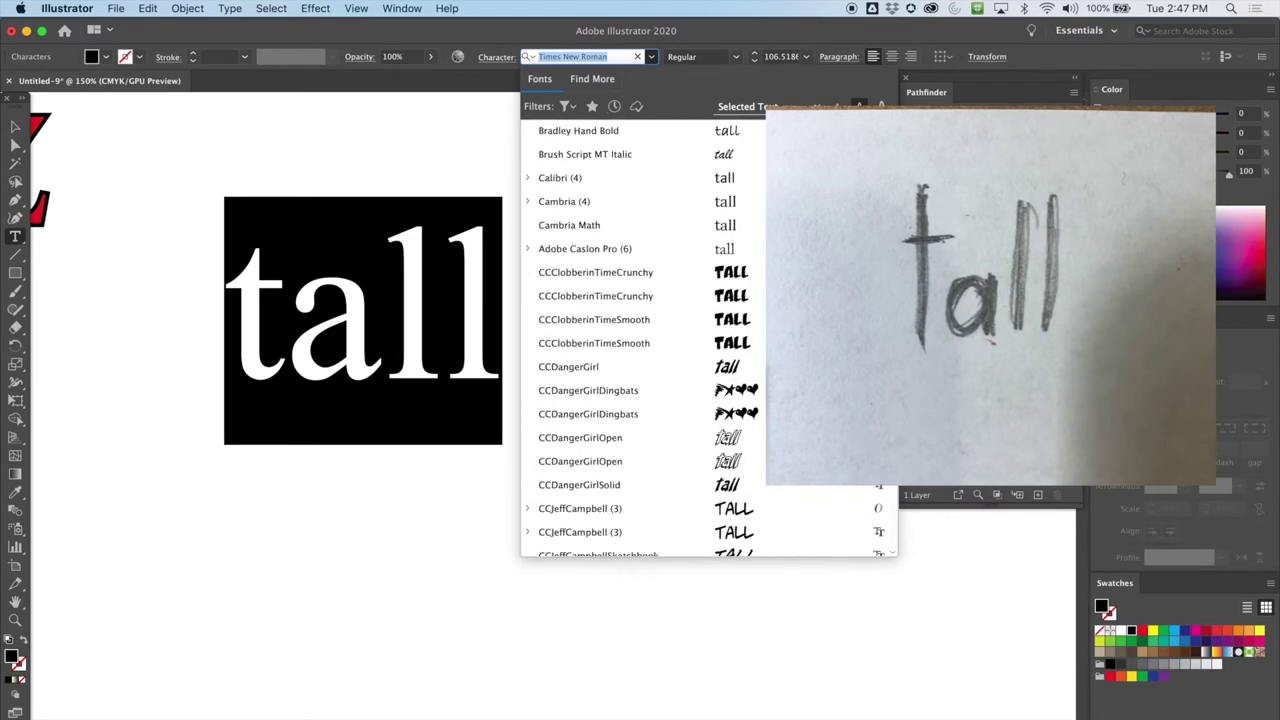
scroll(875, 250, down, 10)
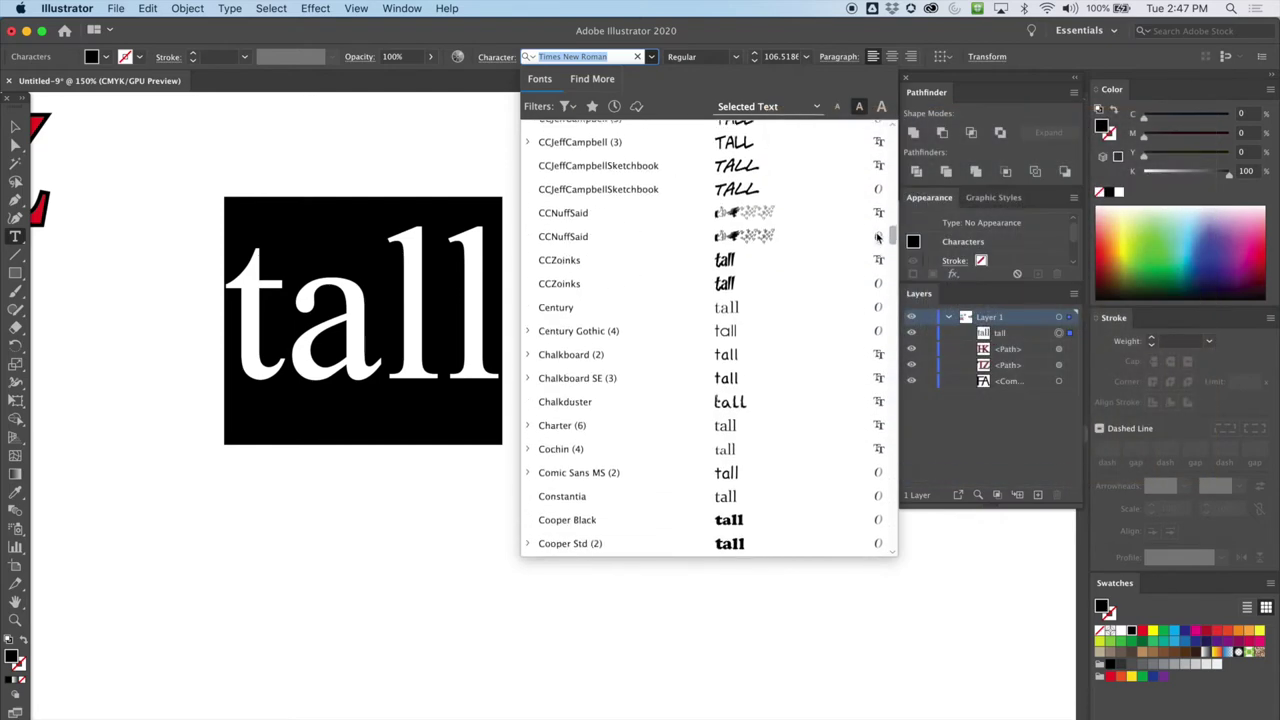
scroll(873, 255, down, 7)
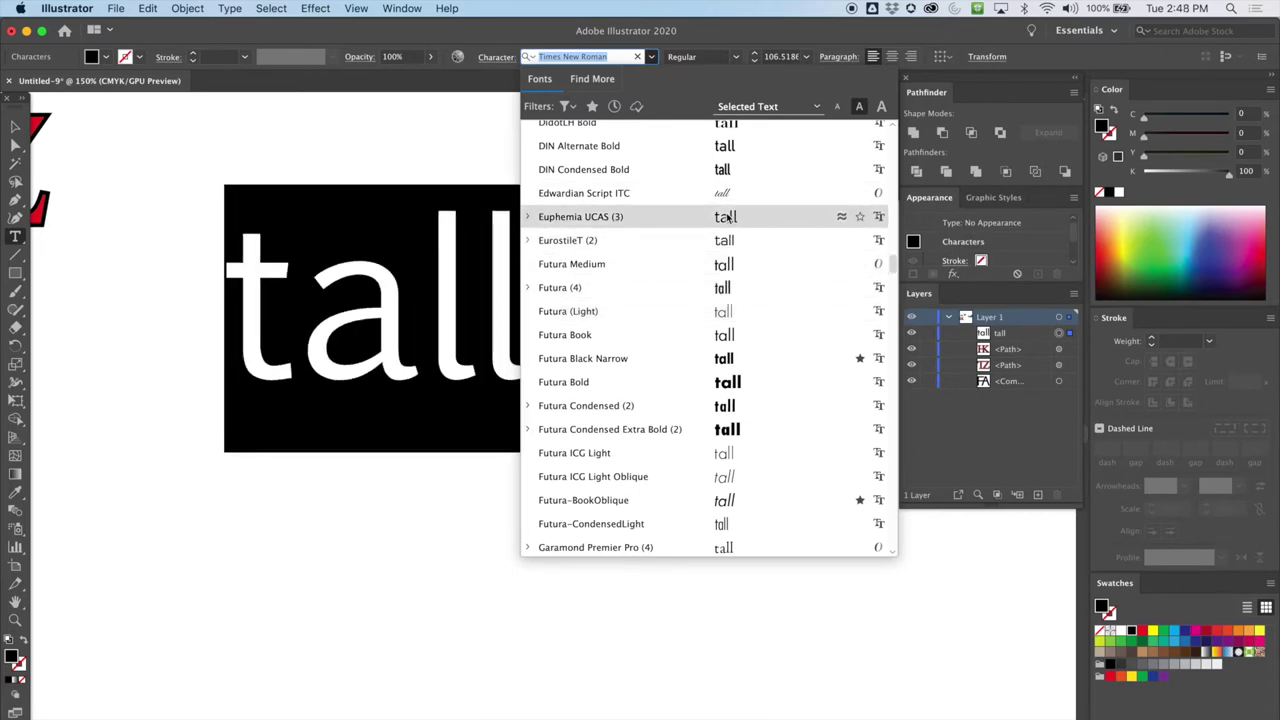
click(726, 290)
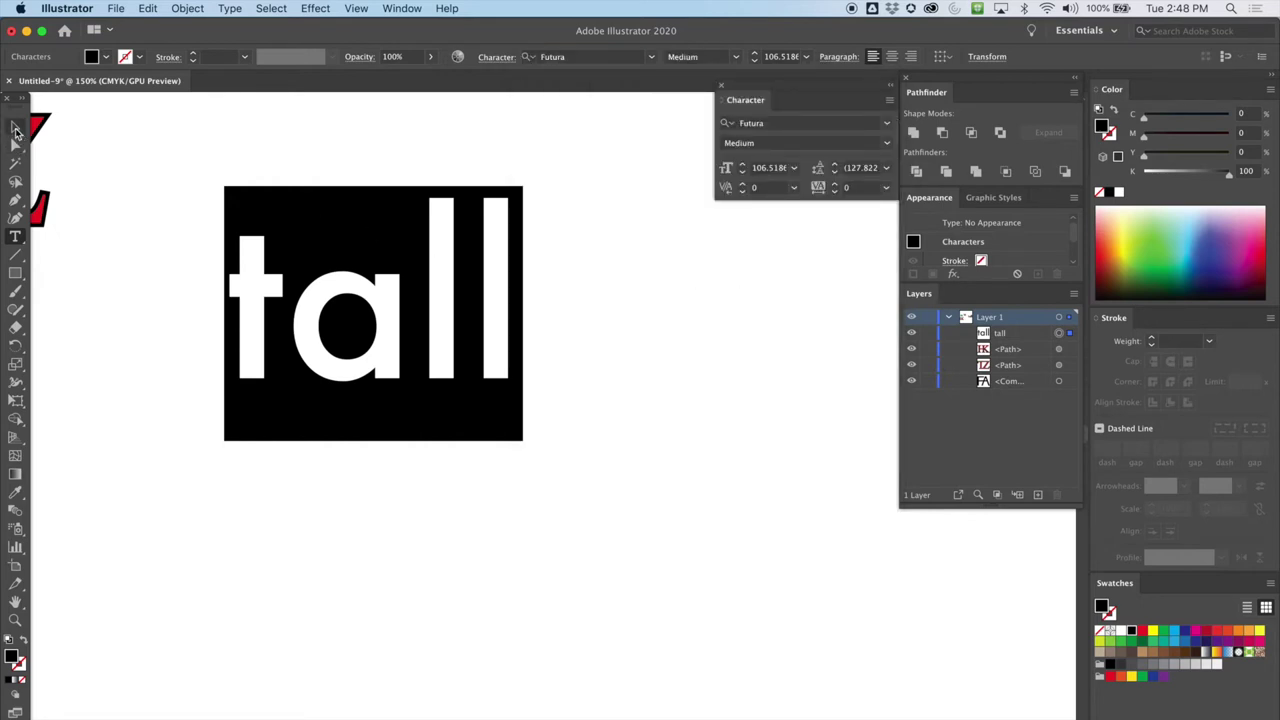
click(738, 57)
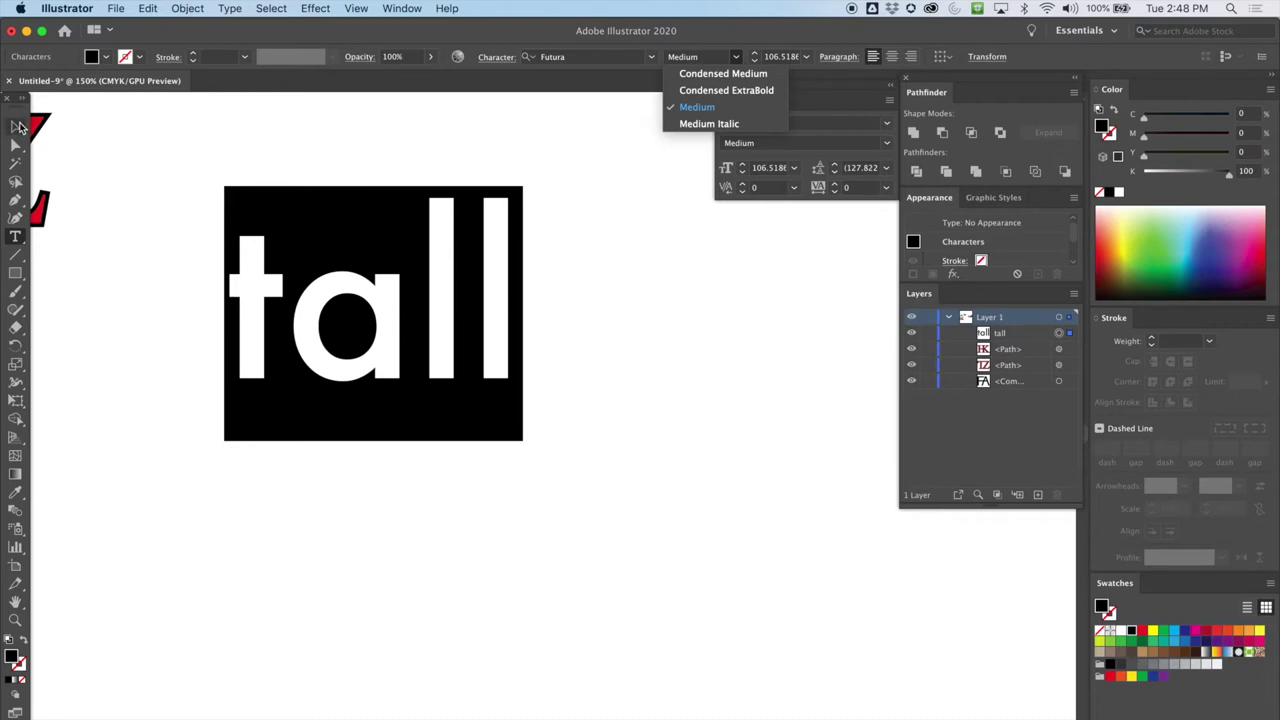
key(Escape)
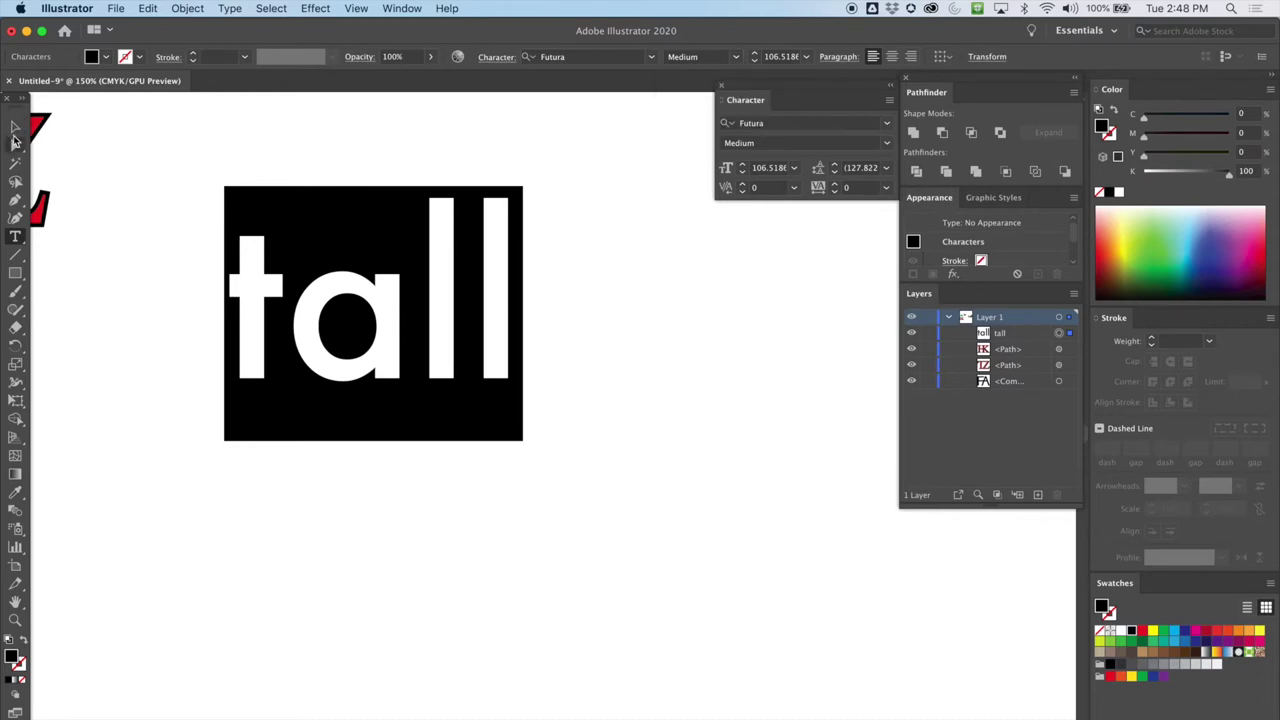
super+click(213, 173)
drag(197, 210, 418, 310)
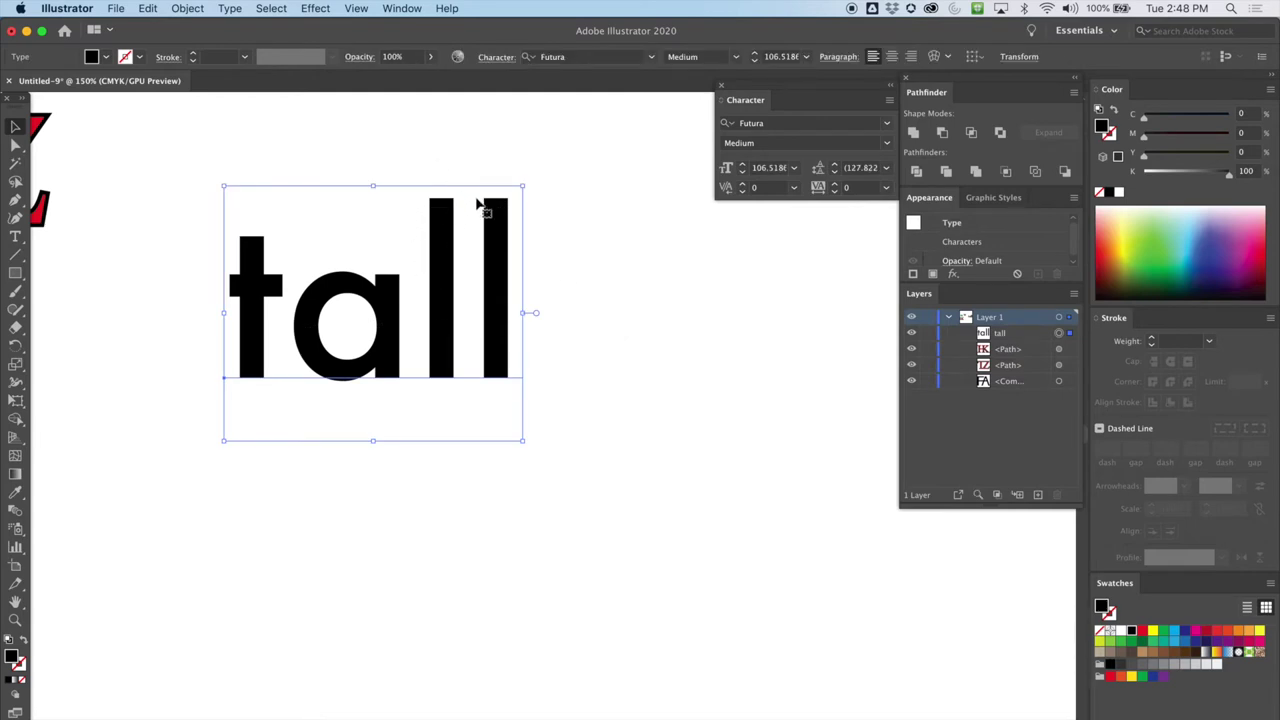
scroll(384, 283, up, 3)
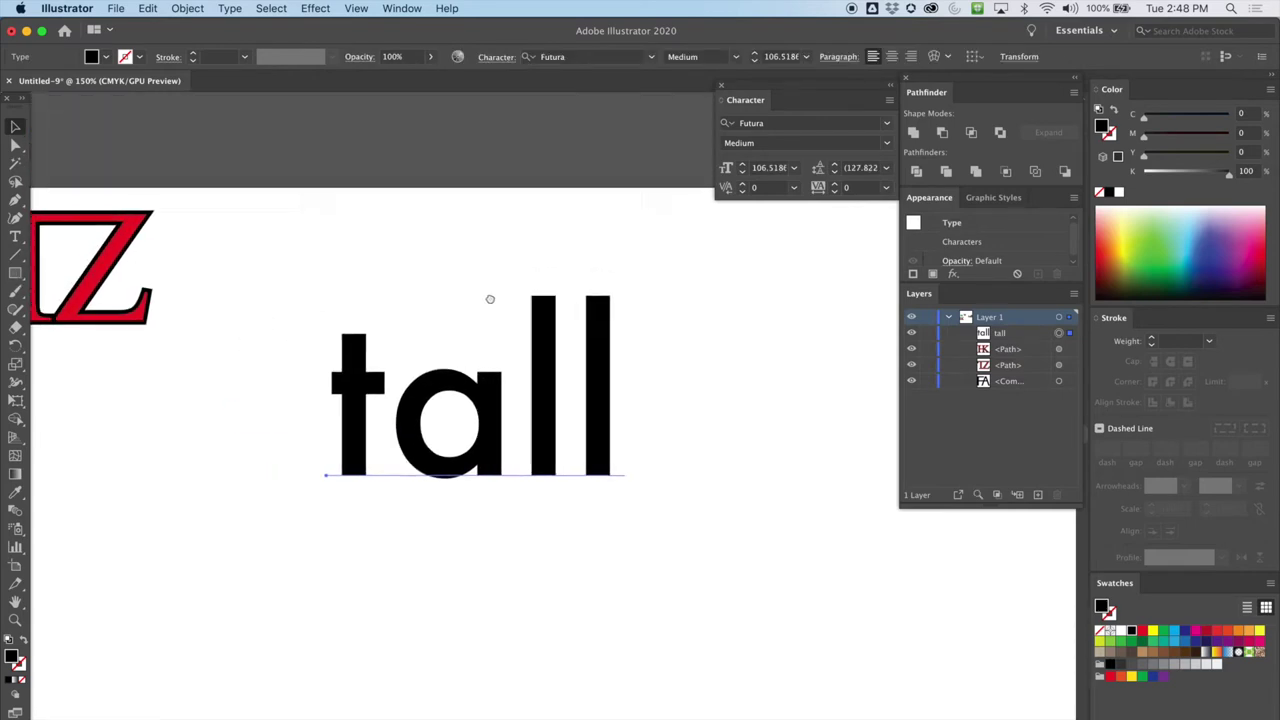
scroll(474, 297, down, 3)
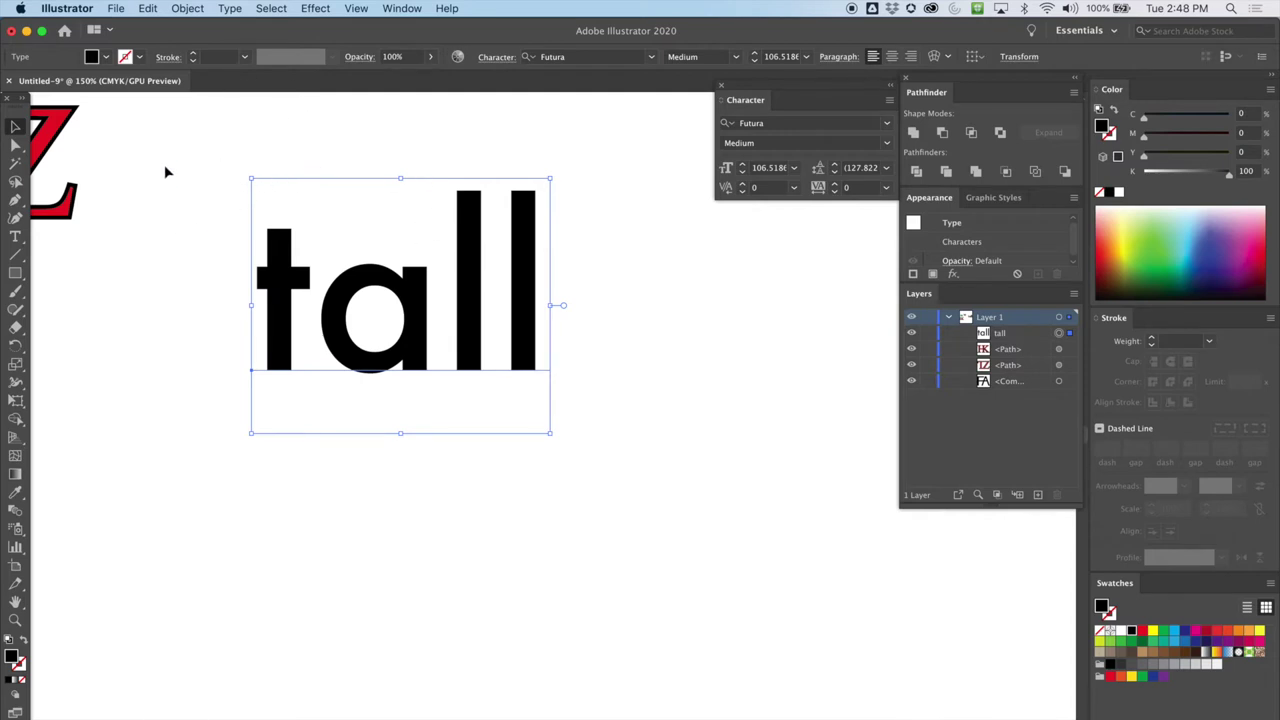
click(15, 236)
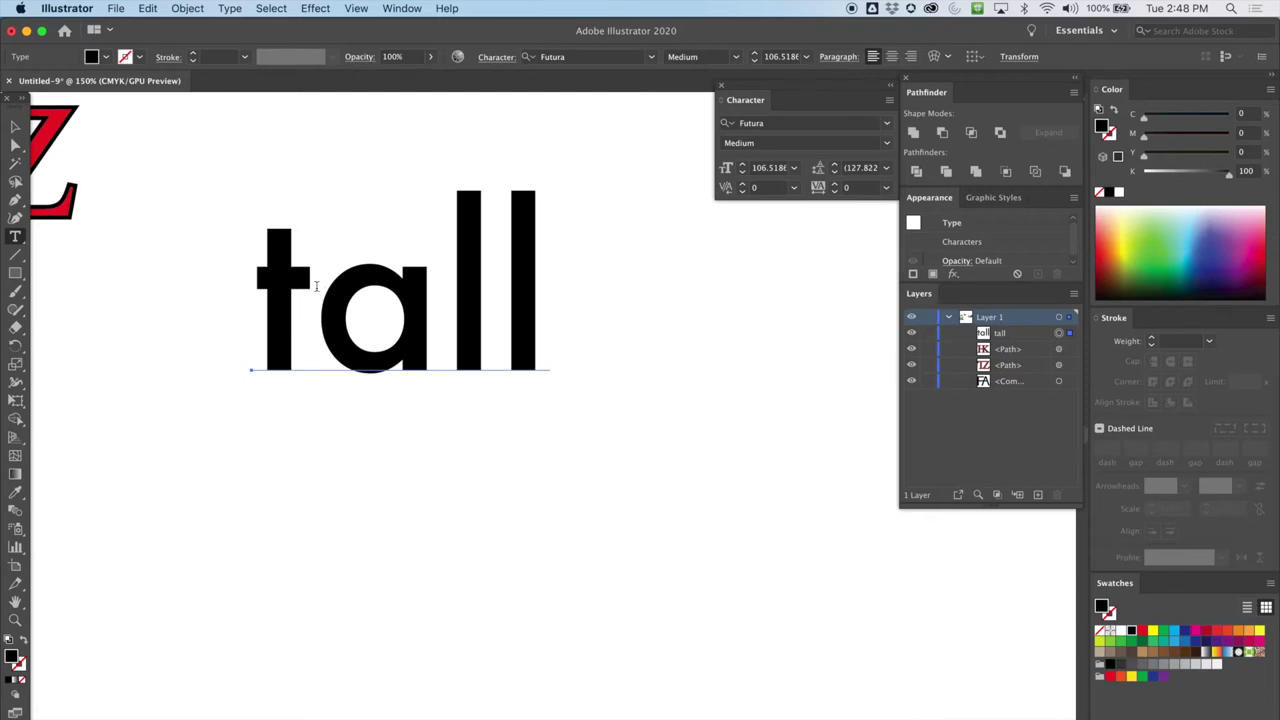
Step: Tighten the kerning between the a and the first l
click(433, 274)
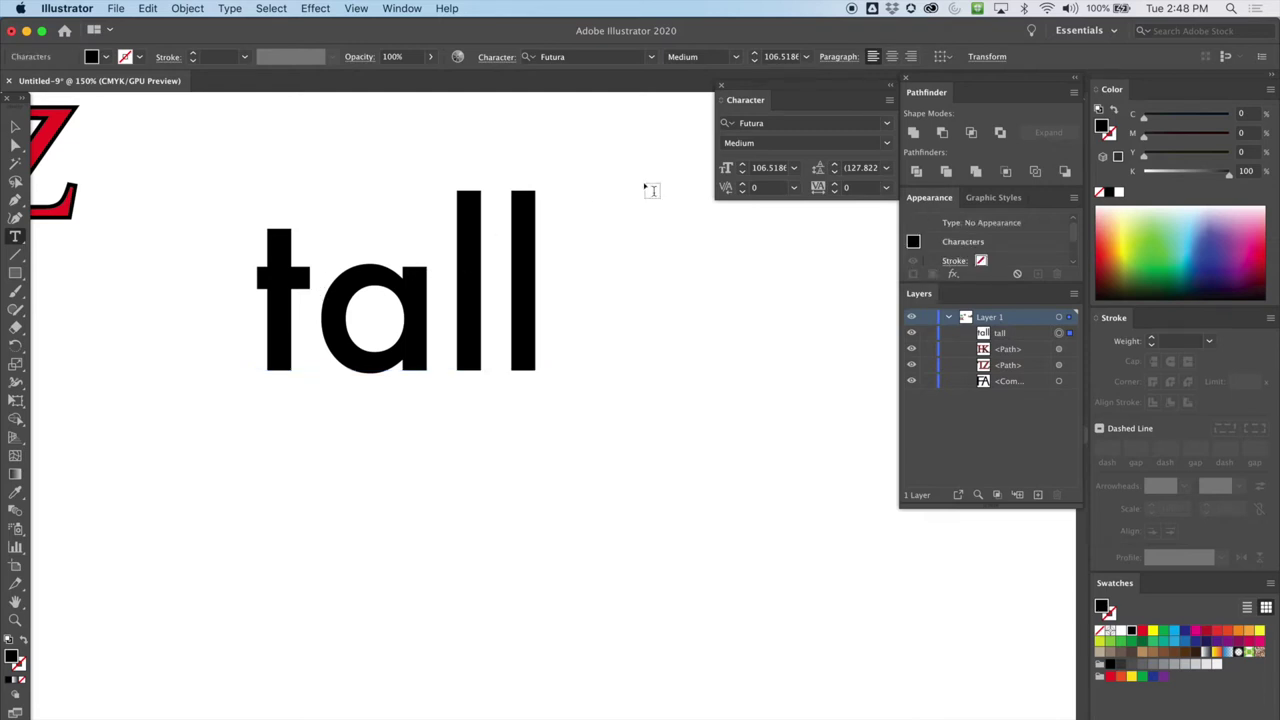
click(744, 193)
click(744, 193)
click(744, 193)
click(744, 193)
click(743, 193)
click(743, 193)
click(743, 193)
click(743, 193)
click(743, 193)
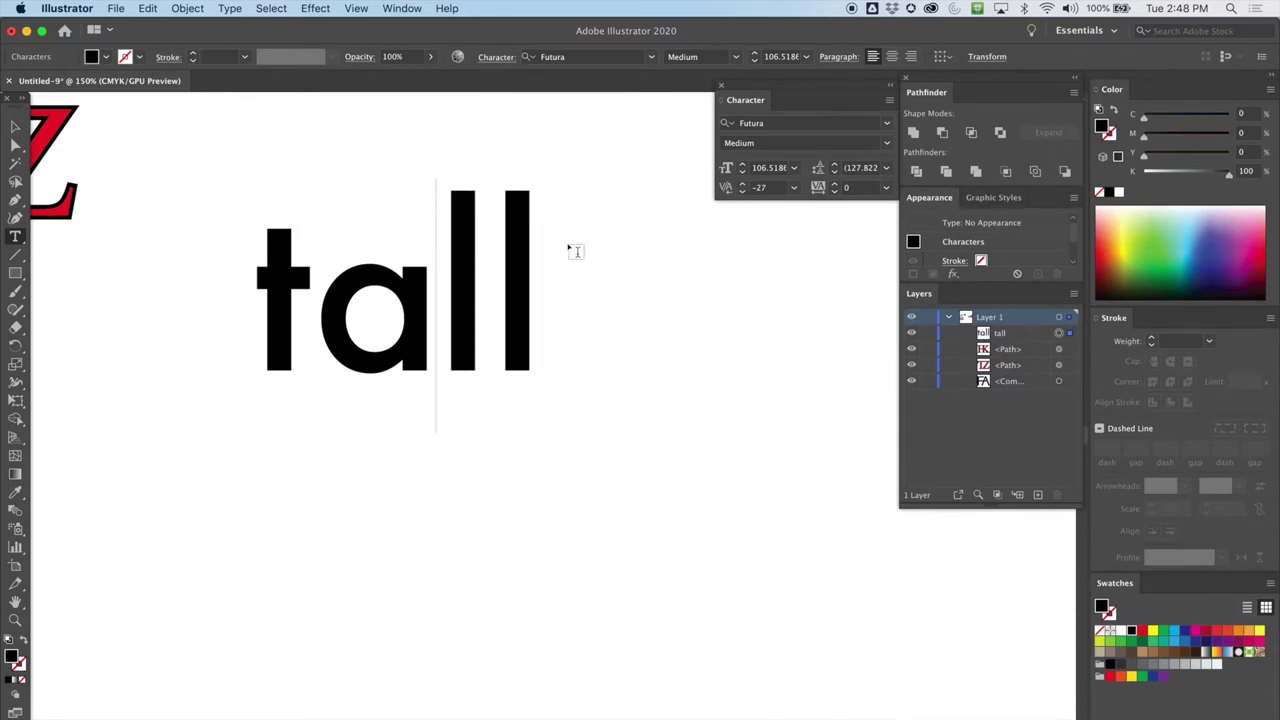
Step: Tighten the kerning between the two l's so they sit closer together
click(500, 240)
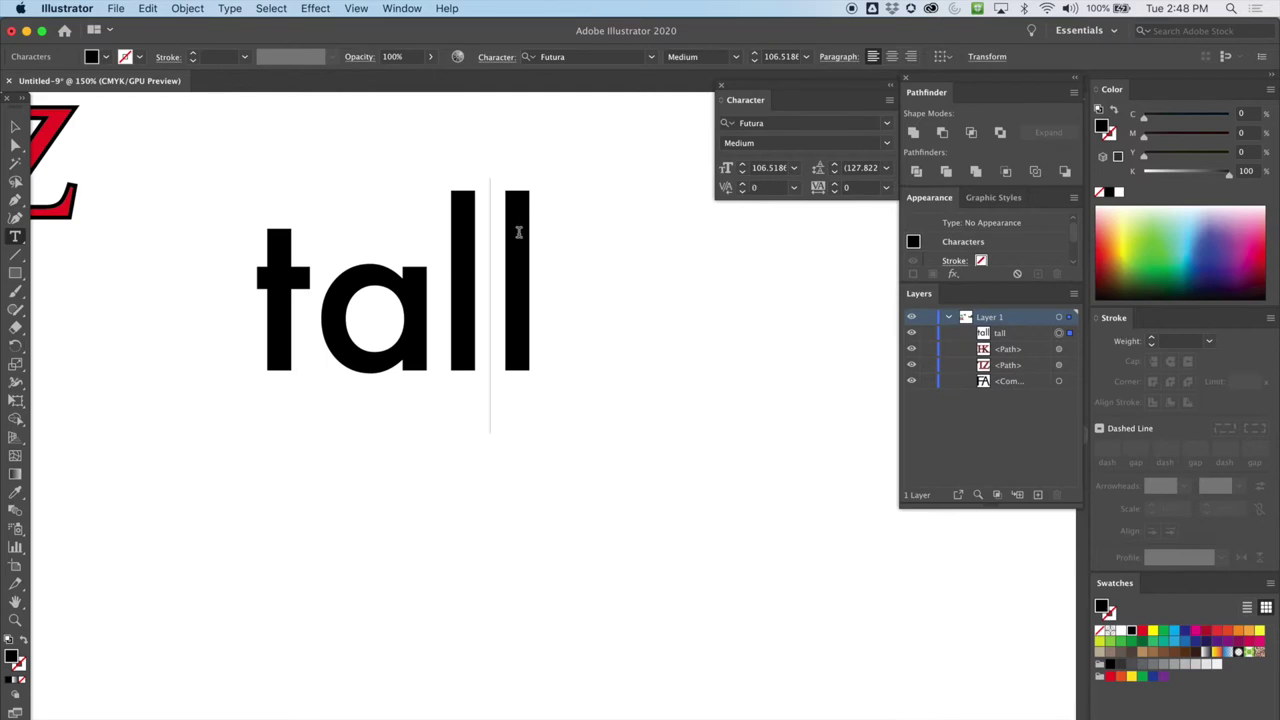
click(743, 193)
click(743, 193)
click(743, 193)
click(743, 193)
click(743, 193)
click(743, 193)
click(743, 193)
click(743, 193)
click(743, 193)
click(743, 193)
click(743, 193)
click(743, 193)
click(743, 193)
click(743, 193)
click(743, 193)
click(743, 185)
click(743, 185)
click(743, 185)
click(743, 186)
click(743, 186)
click(743, 193)
click(743, 193)
click(743, 193)
click(743, 193)
click(743, 193)
click(743, 193)
click(743, 193)
click(743, 193)
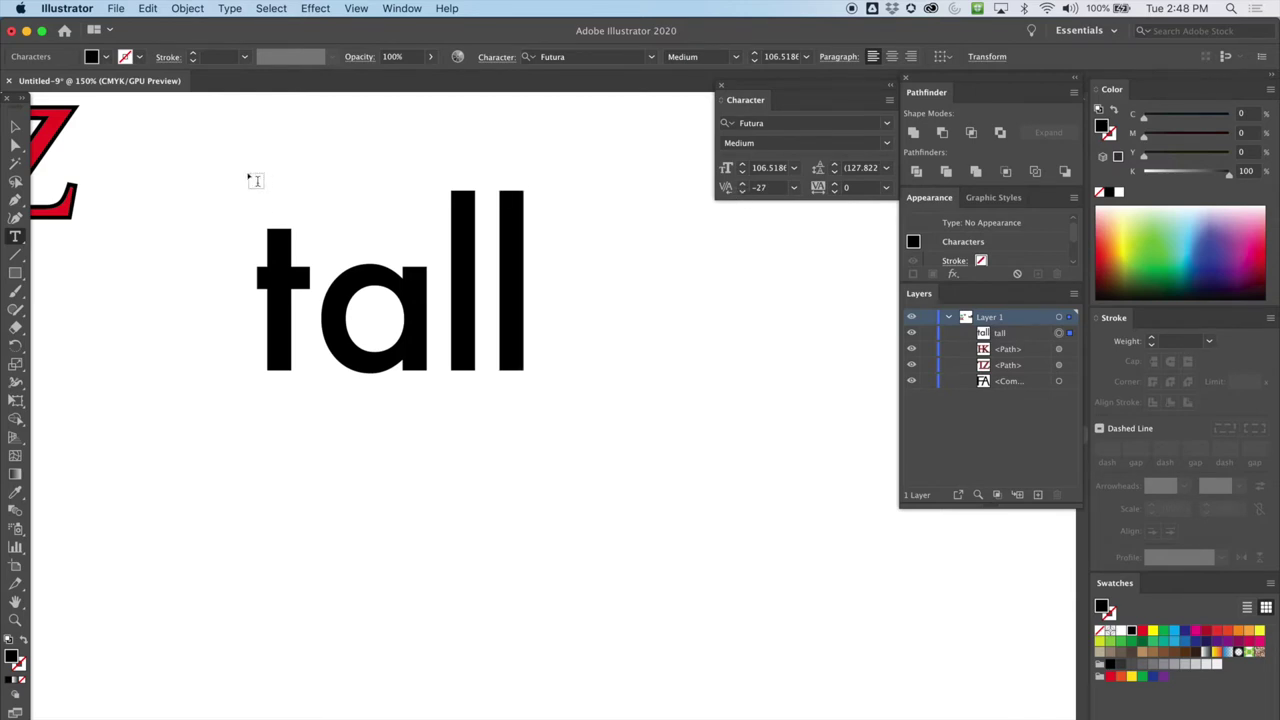
click(15, 126)
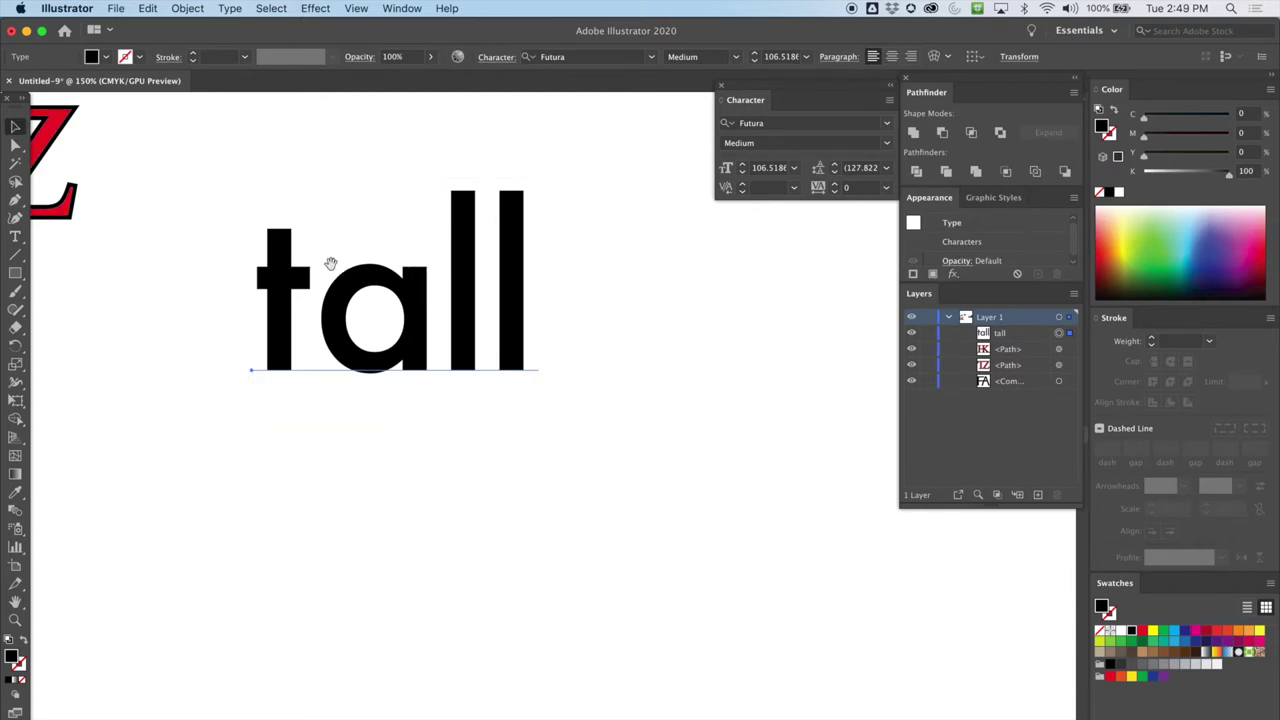
Step: Nudge the word 'tall' slightly down and to the right
scroll(329, 263, up, 3)
scroll(390, 340, down, 3)
drag(334, 294, 360, 323)
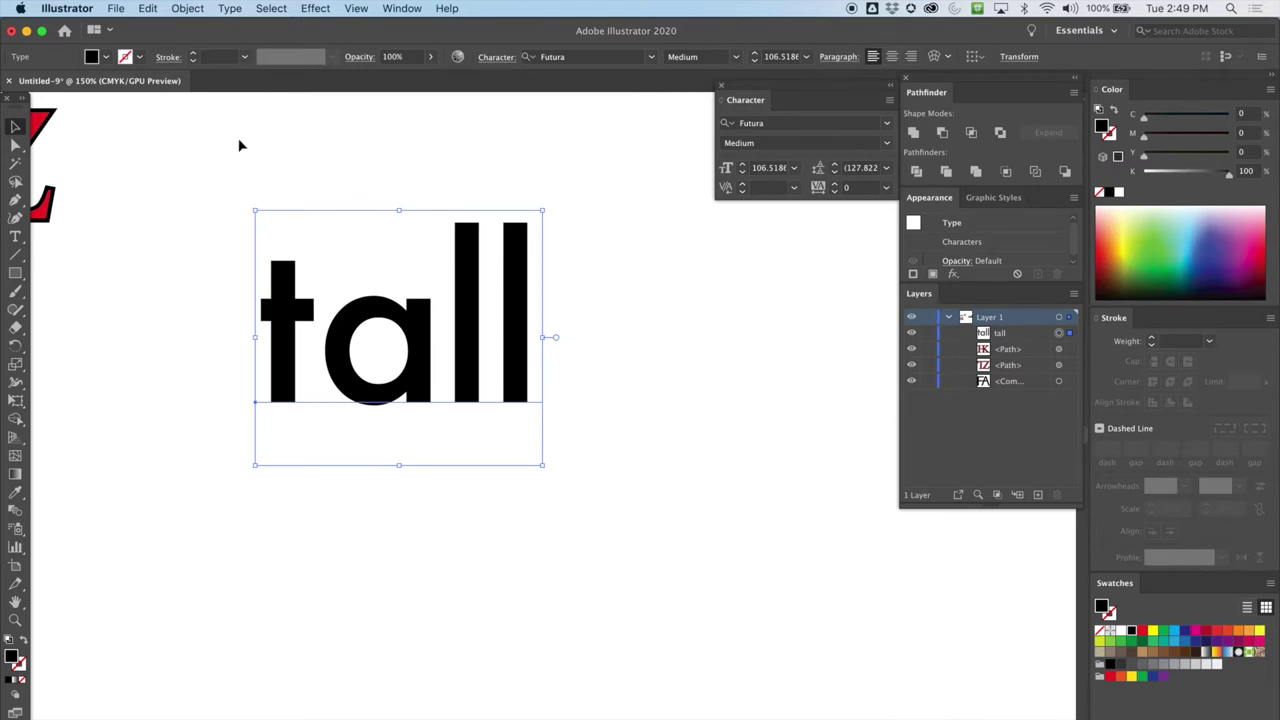
Step: Convert 'tall' to outlines with Type > Create Outlines
click(230, 9)
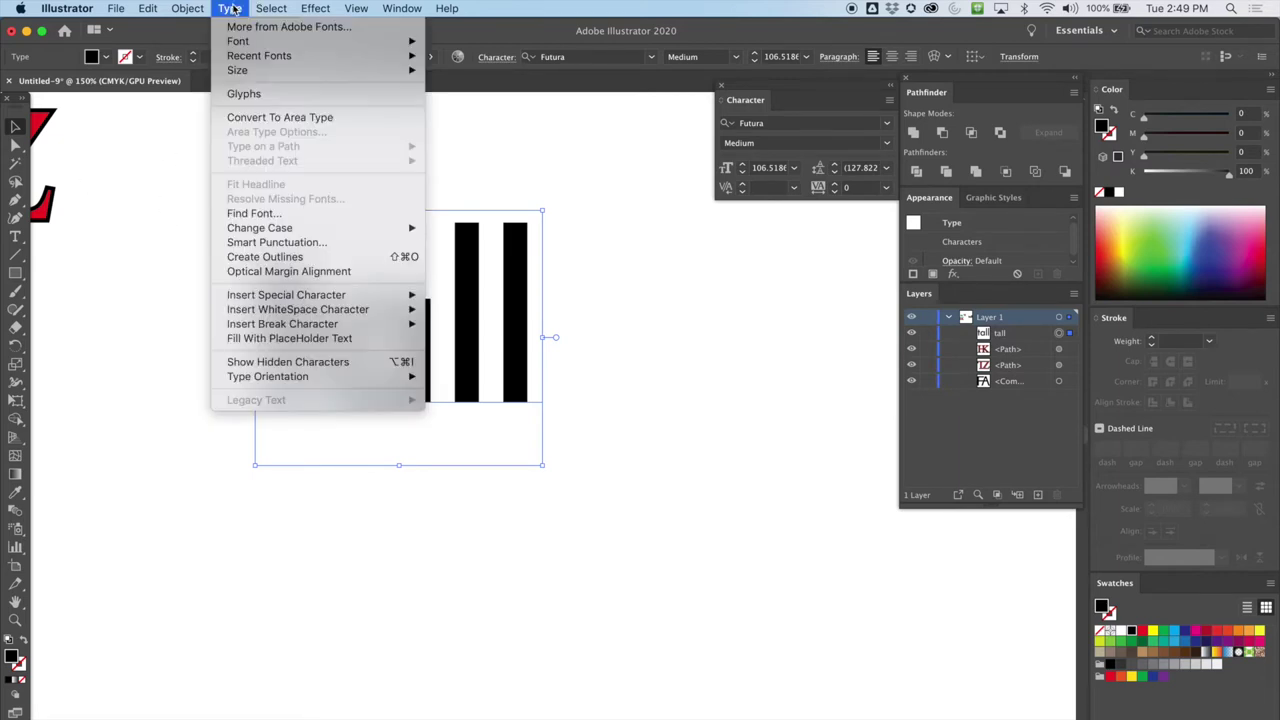
click(285, 256)
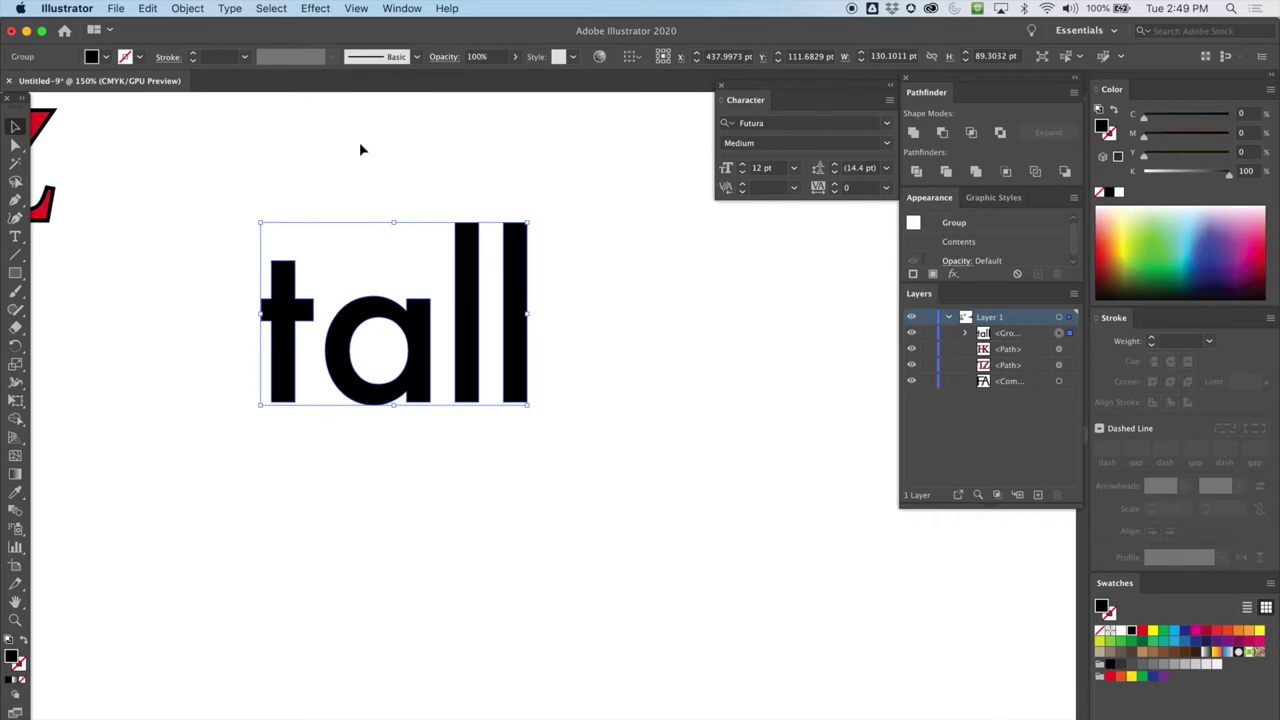
drag(349, 167, 360, 220)
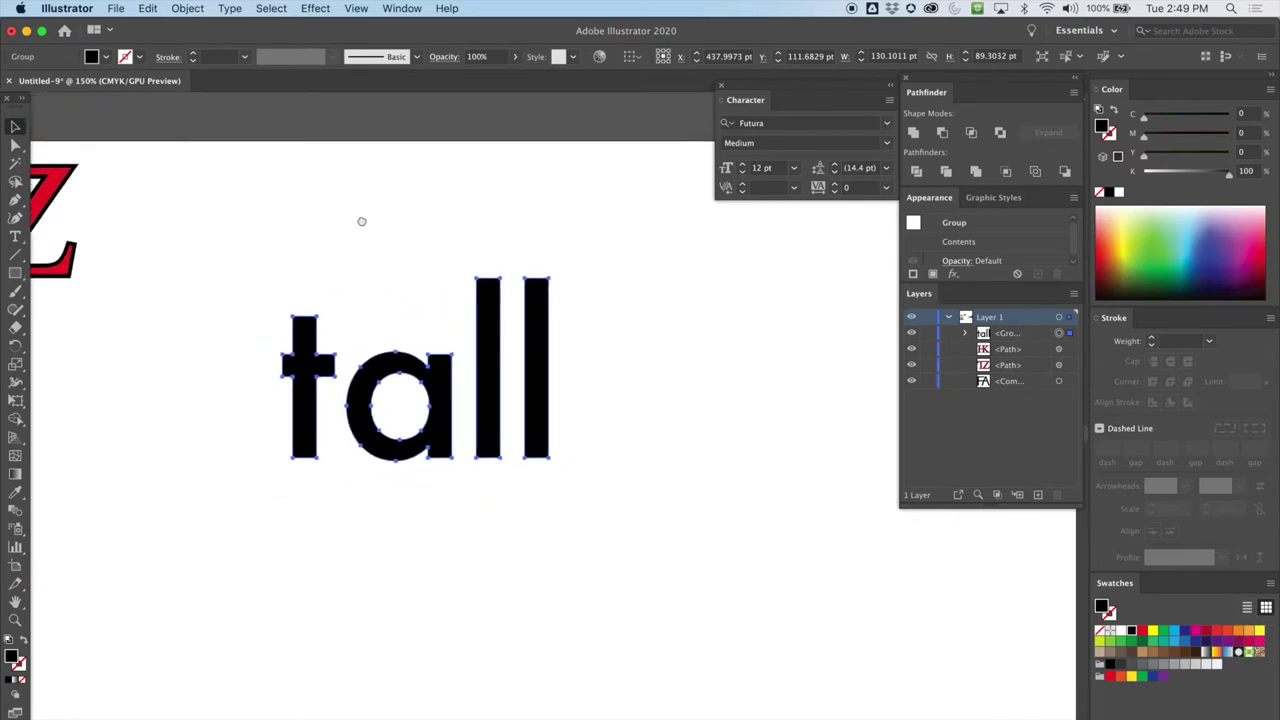
click(22, 148)
click(277, 251)
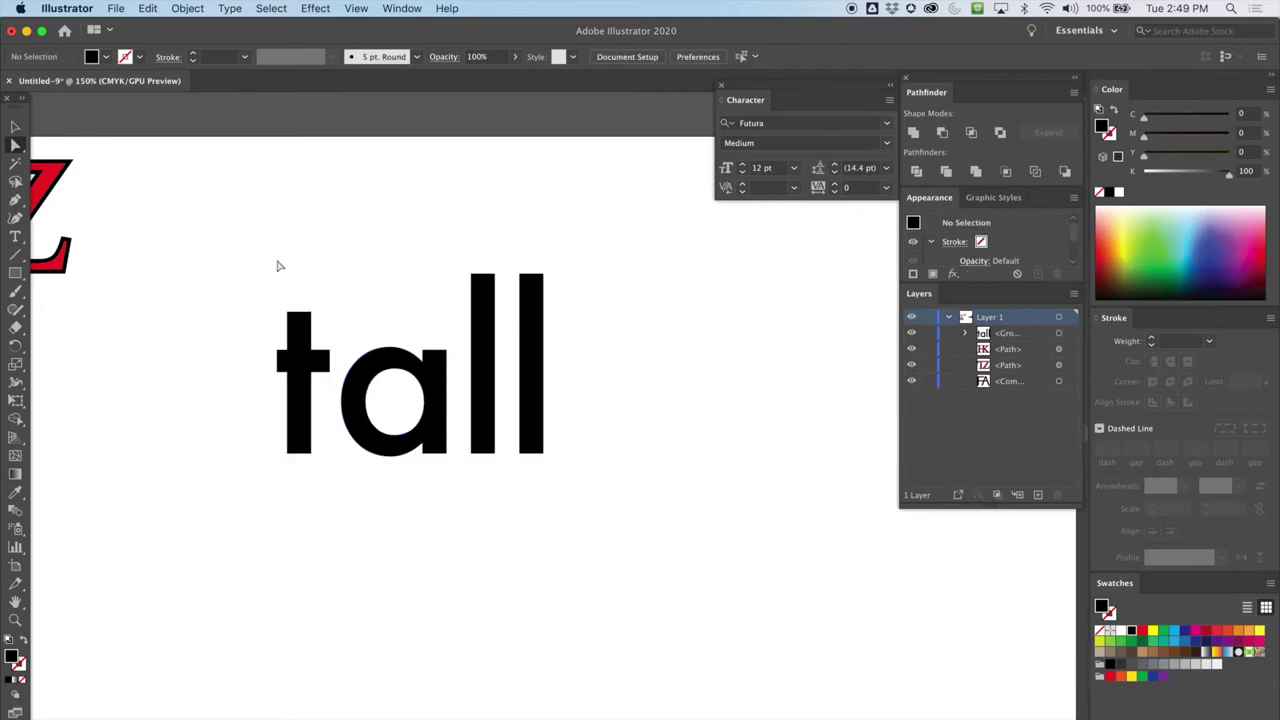
Step: Raise the t's top anchors about 48 pt, then turn on the rulers
drag(255, 276, 337, 381)
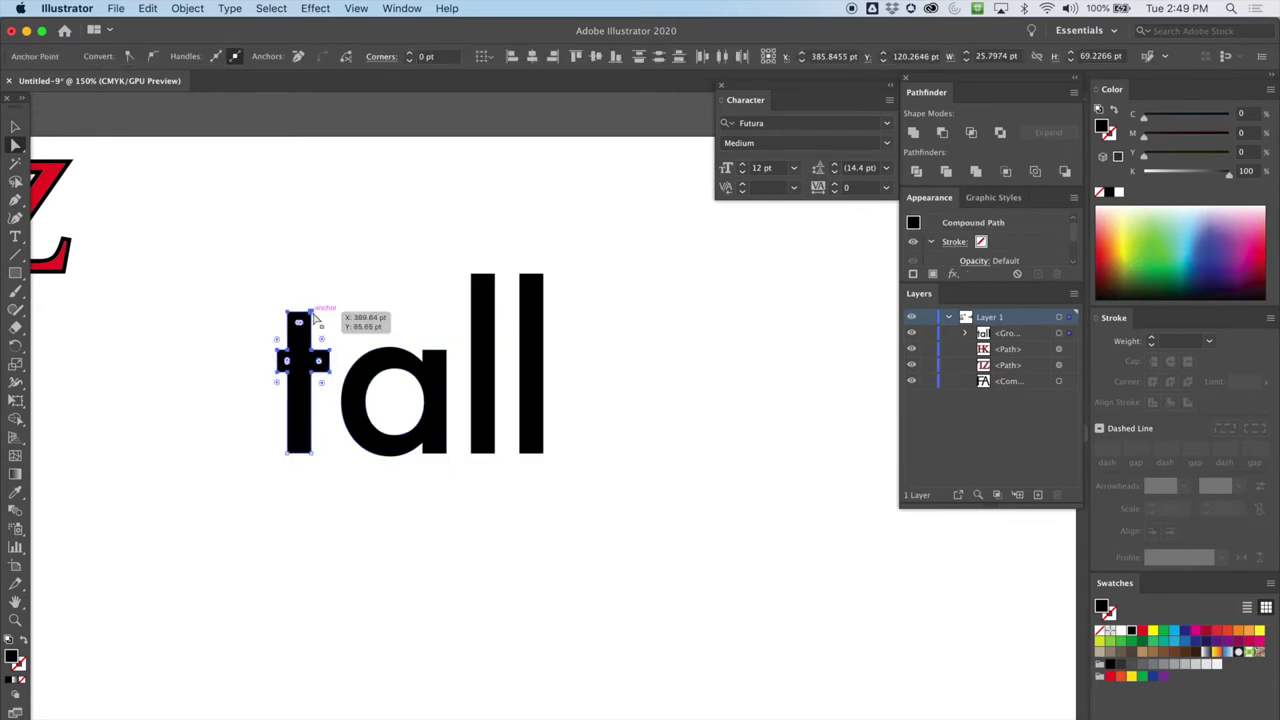
drag(312, 317, 297, 241)
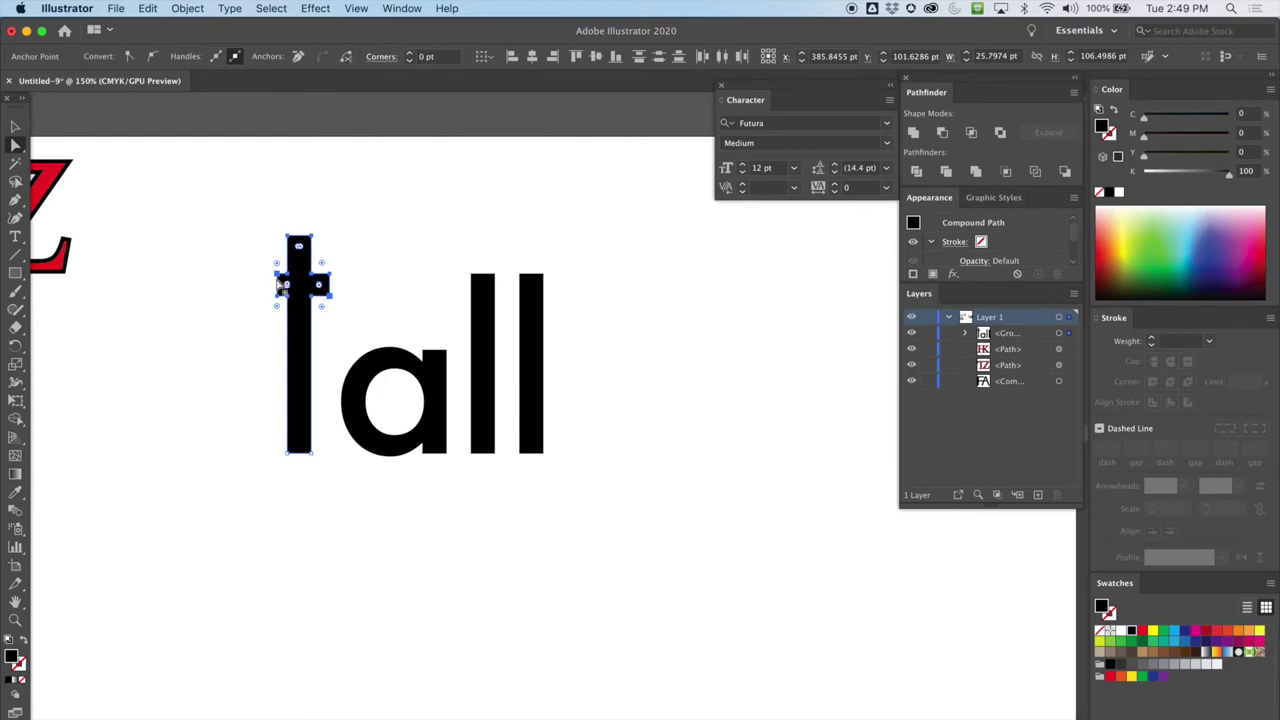
shift+click(311, 239)
click(423, 268)
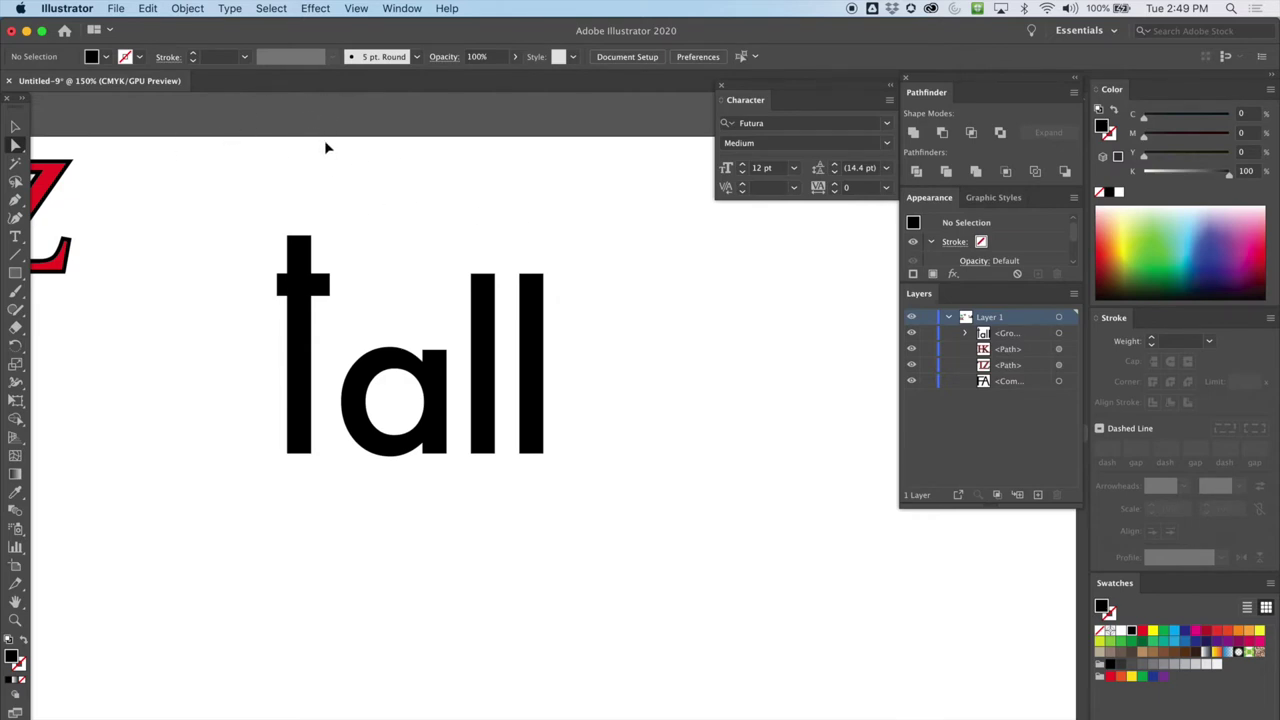
key(super+r)
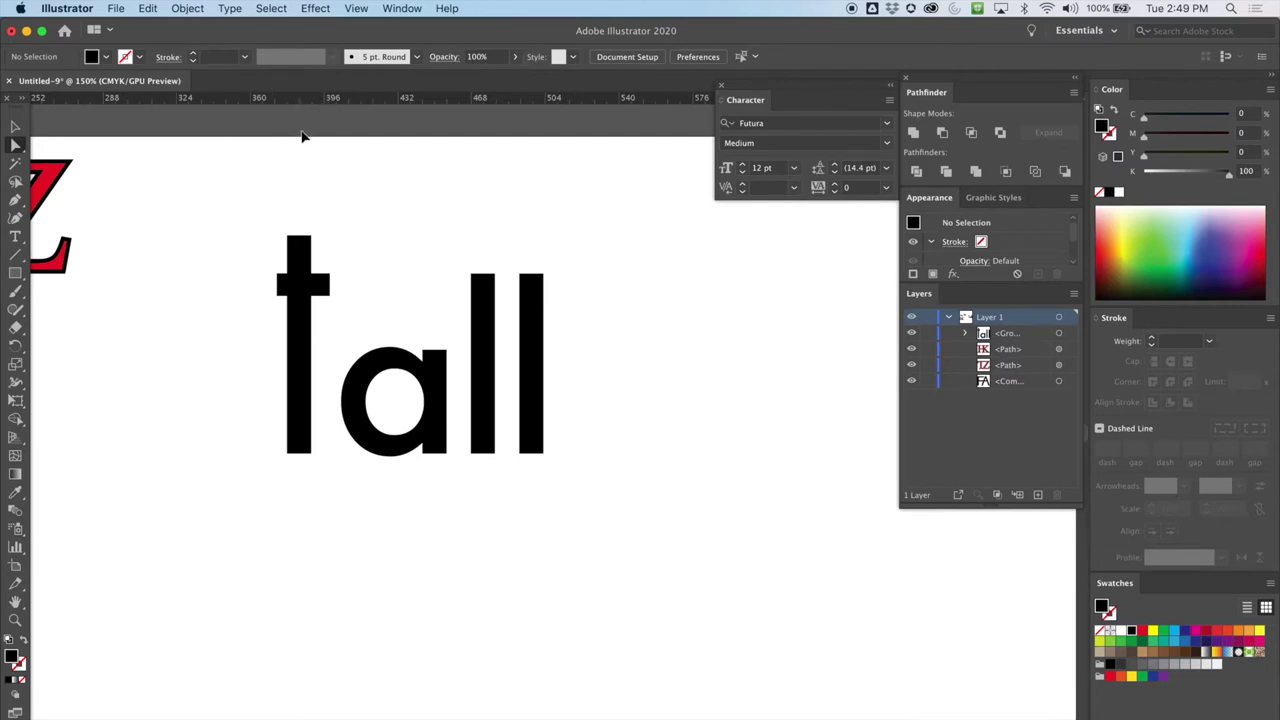
Step: Drag a horizontal guide to the t's top and select both l's top anchors
drag(305, 134, 304, 243)
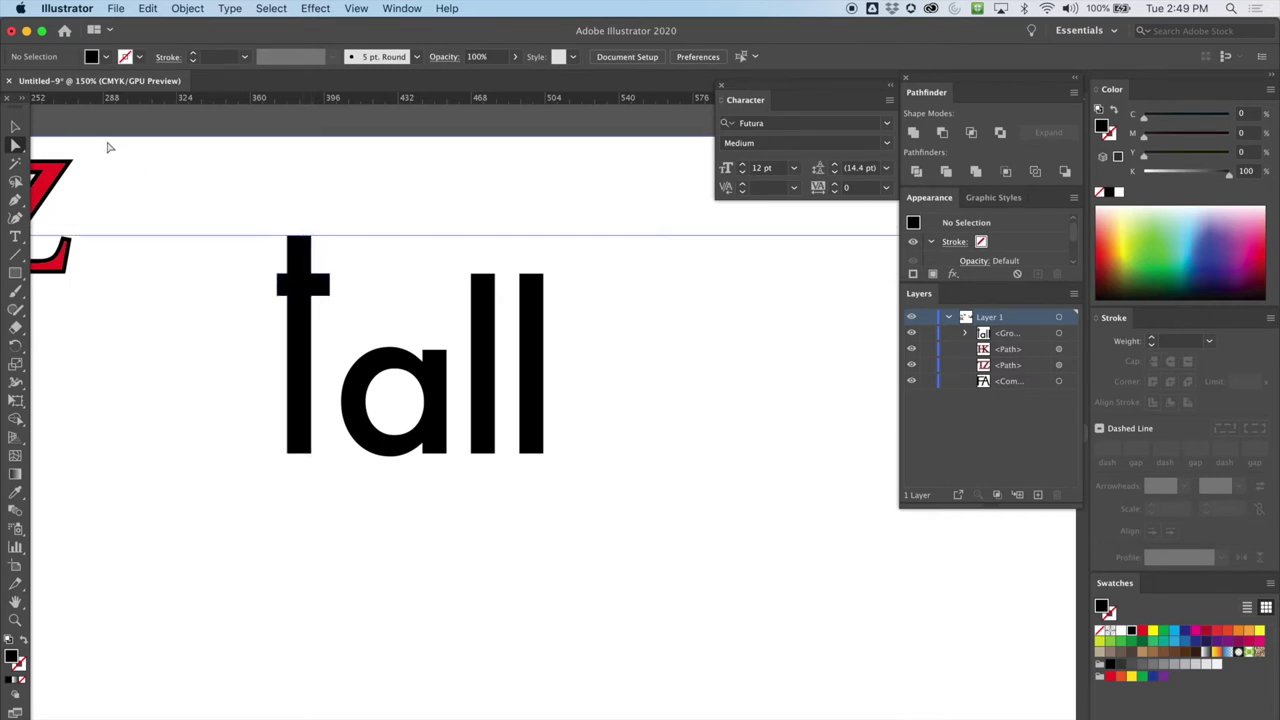
click(16, 145)
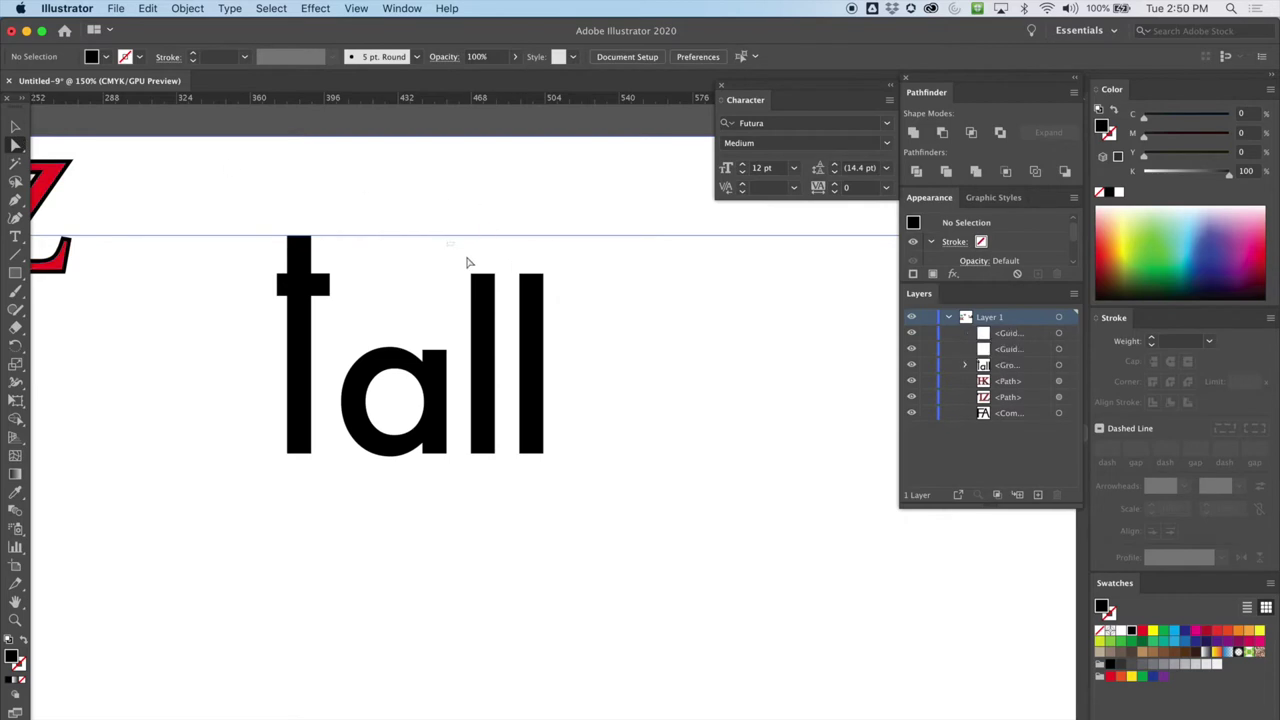
drag(451, 251, 589, 277)
drag(471, 274, 580, 294)
drag(543, 274, 548, 242)
Step: Extend both l stems up to the guide
drag(547, 241, 548, 242)
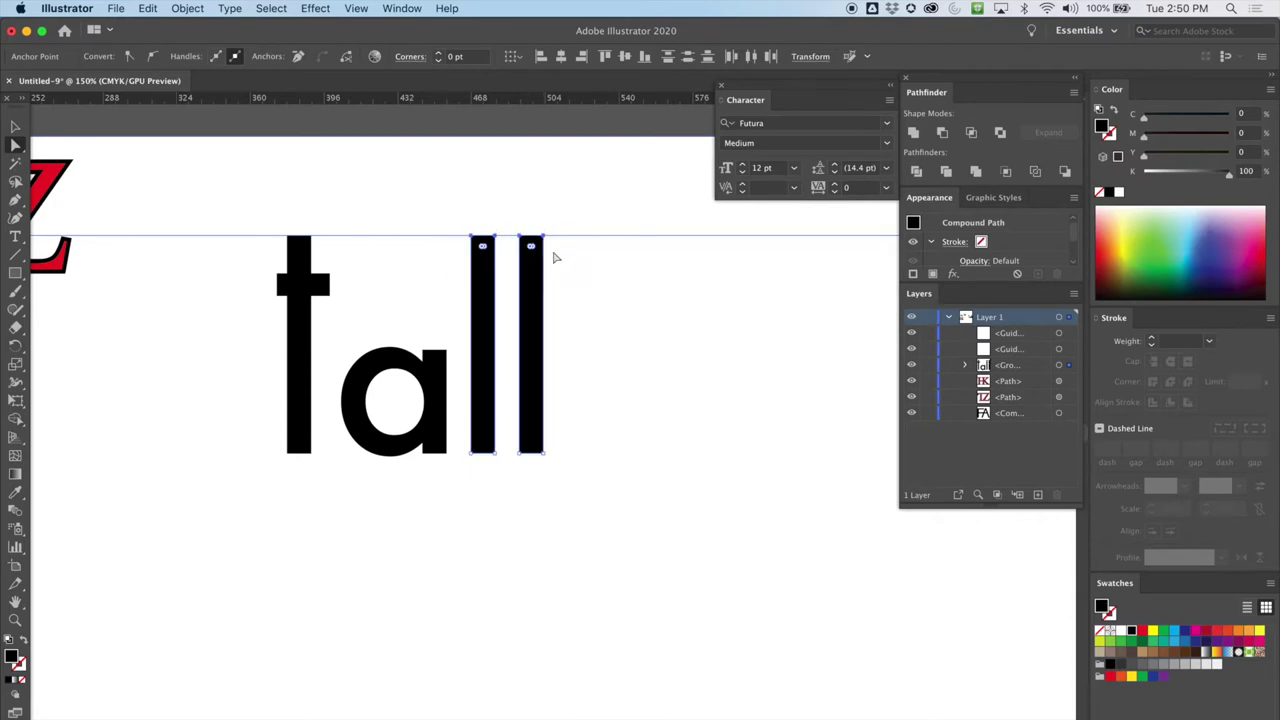
click(16, 126)
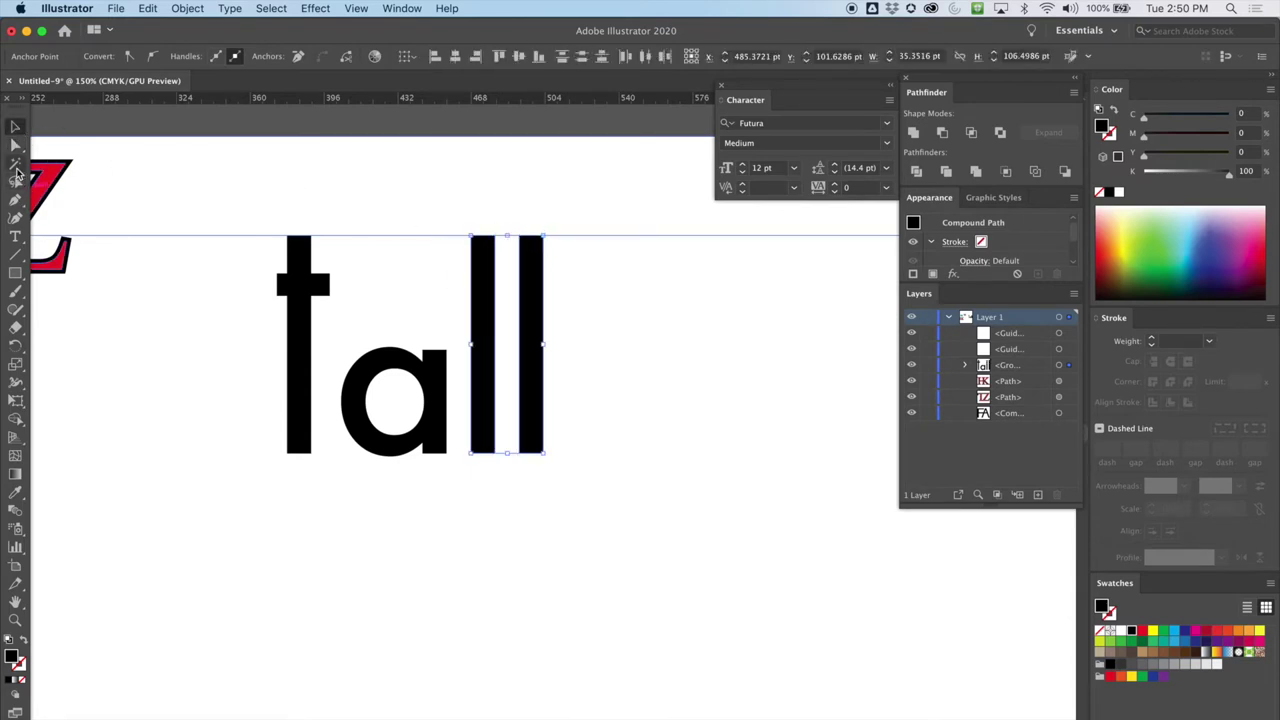
click(16, 145)
click(363, 143)
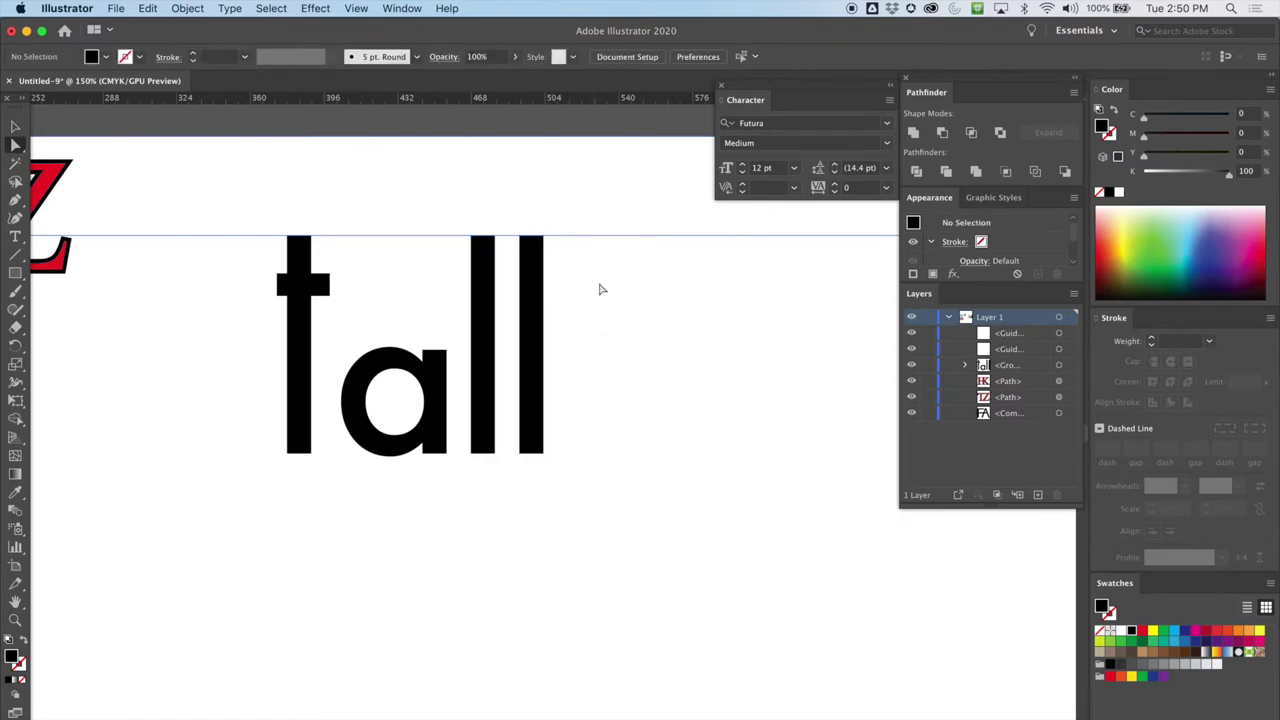
Step: Raise the tops of the t and both l's together about 17 pt
drag(263, 203, 591, 320)
drag(543, 238, 546, 204)
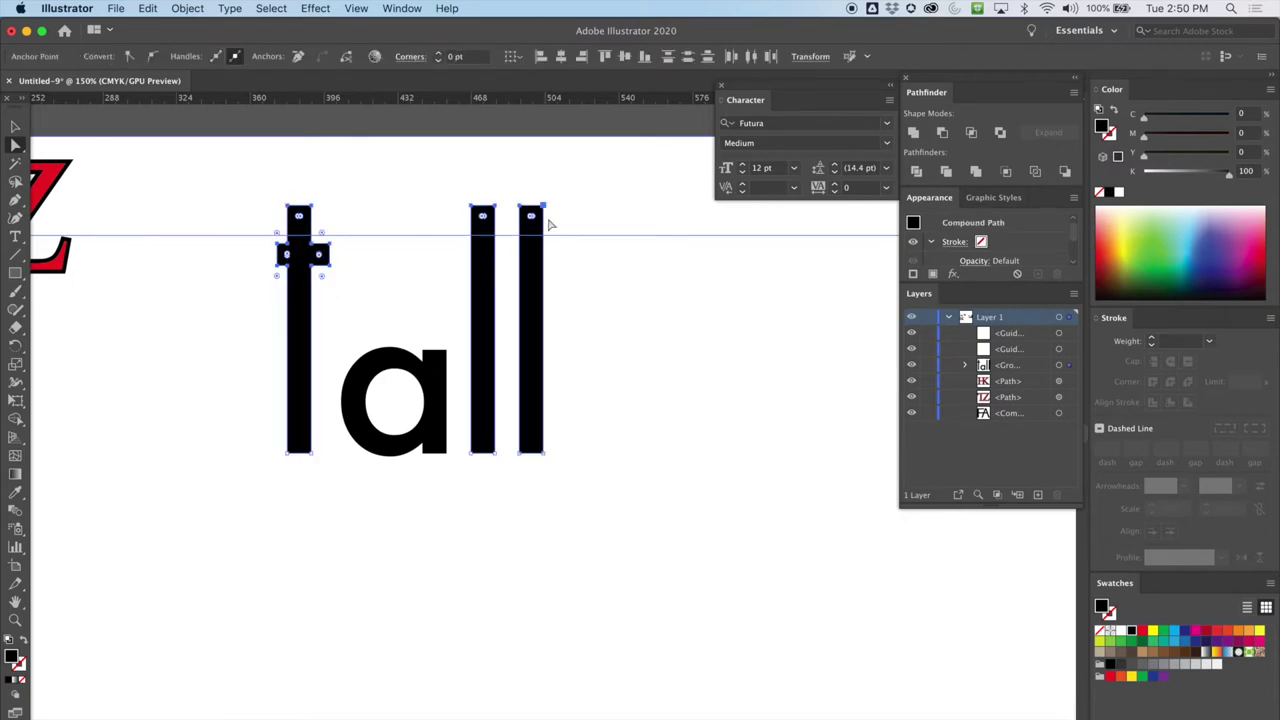
click(570, 272)
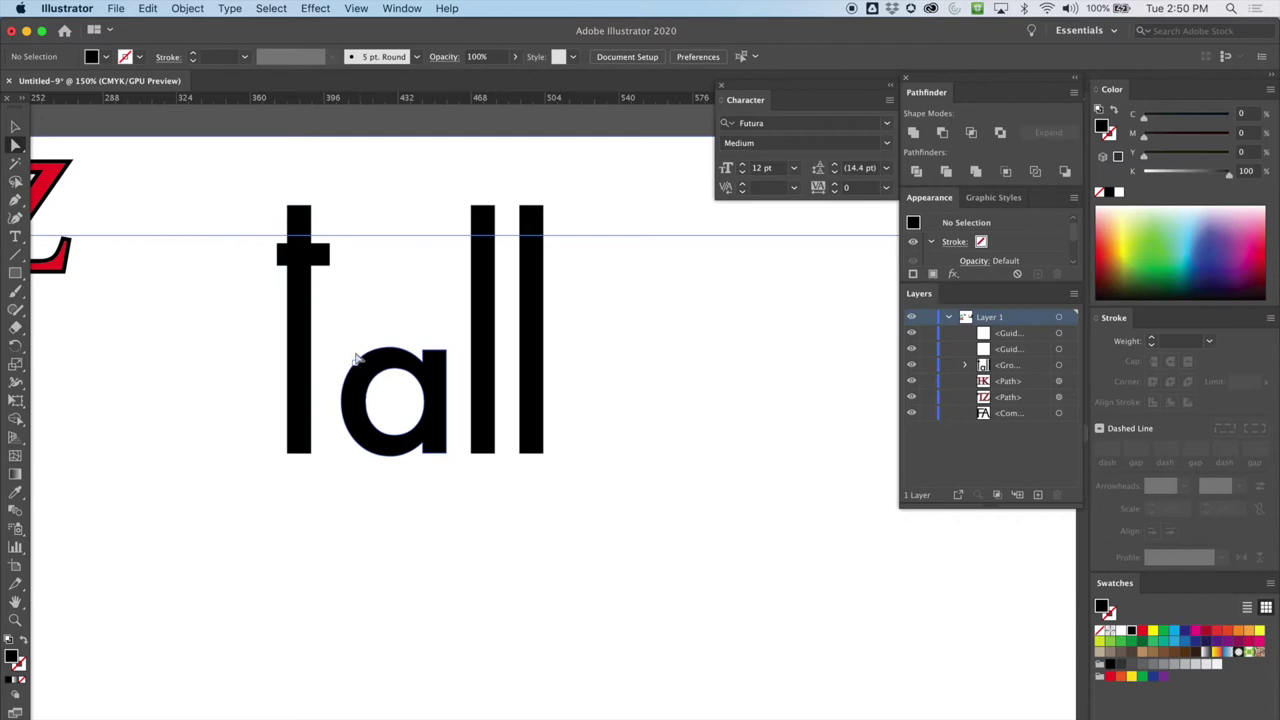
Step: Nudge the t two steps right toward the a
click(307, 343)
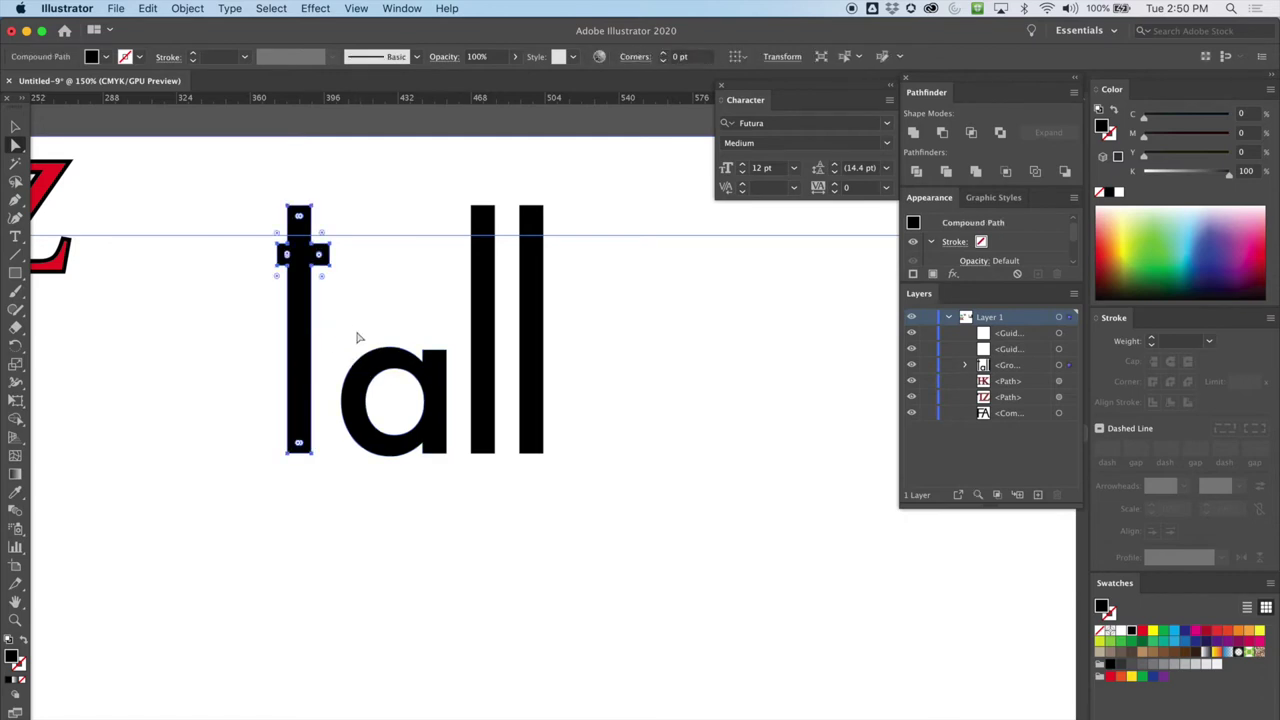
key(Right)
key(Right)
key(Right)
key(Right)
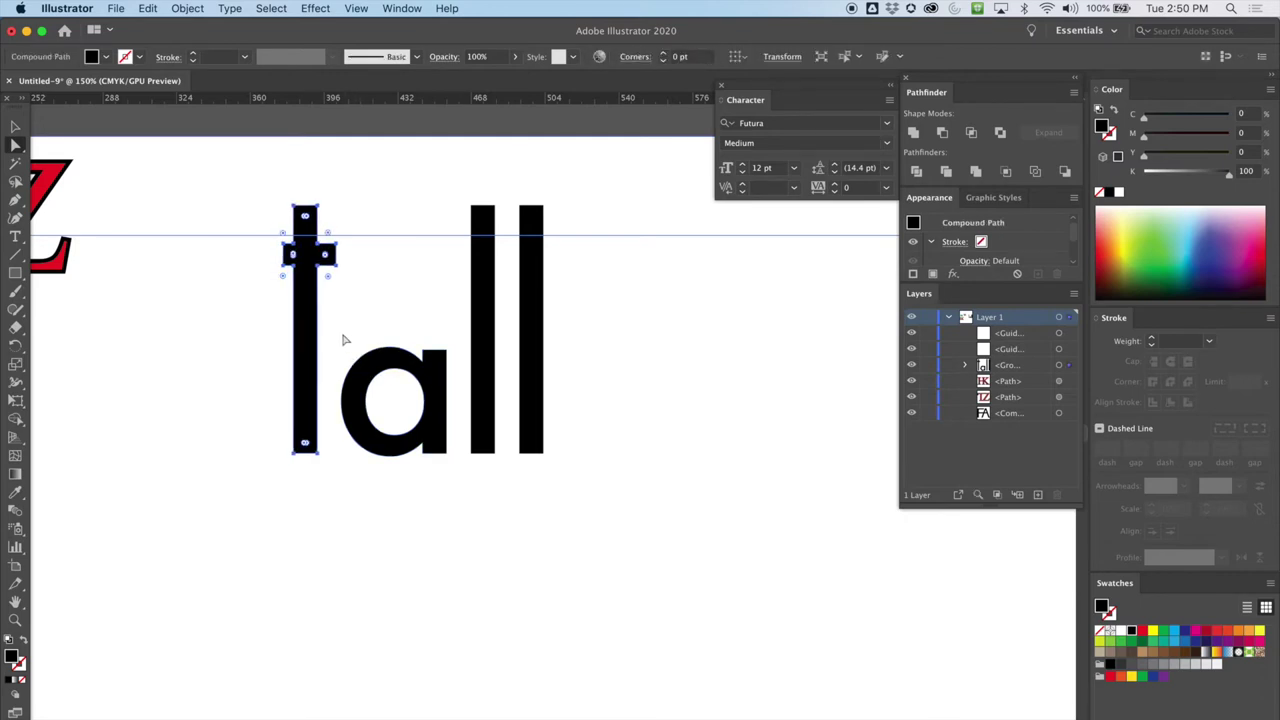
key(Right)
key(Right)
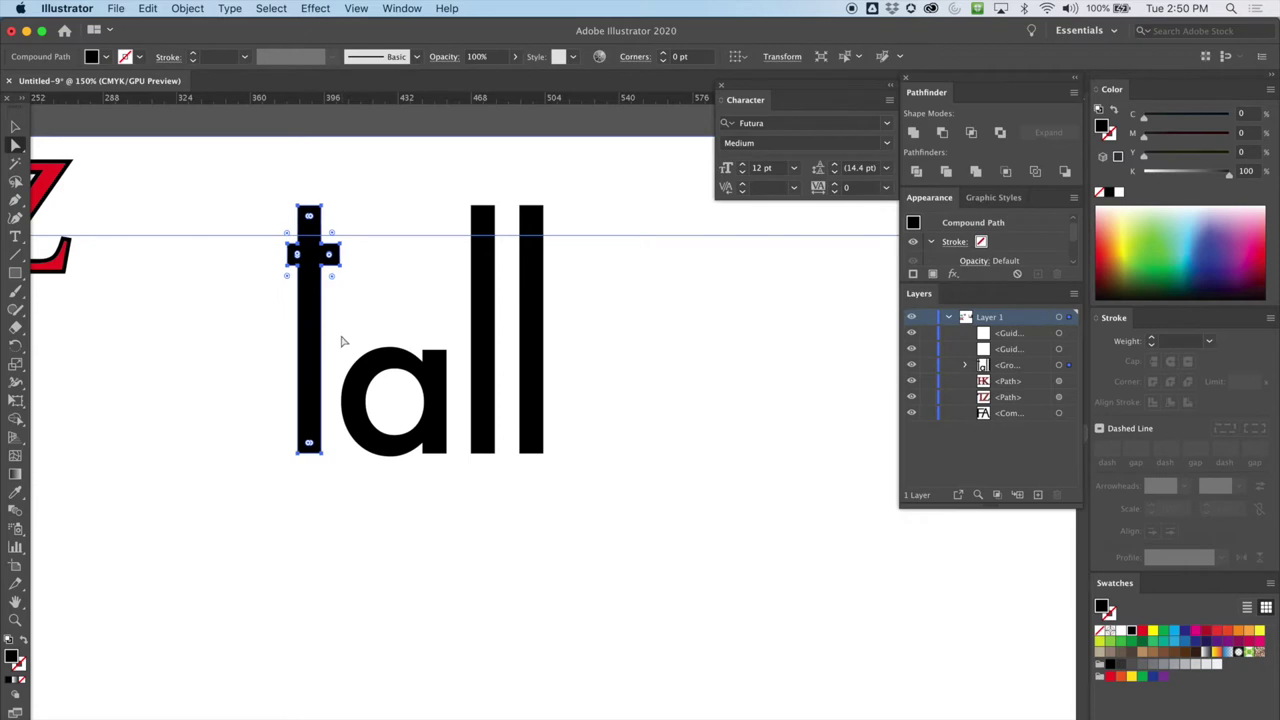
click(600, 260)
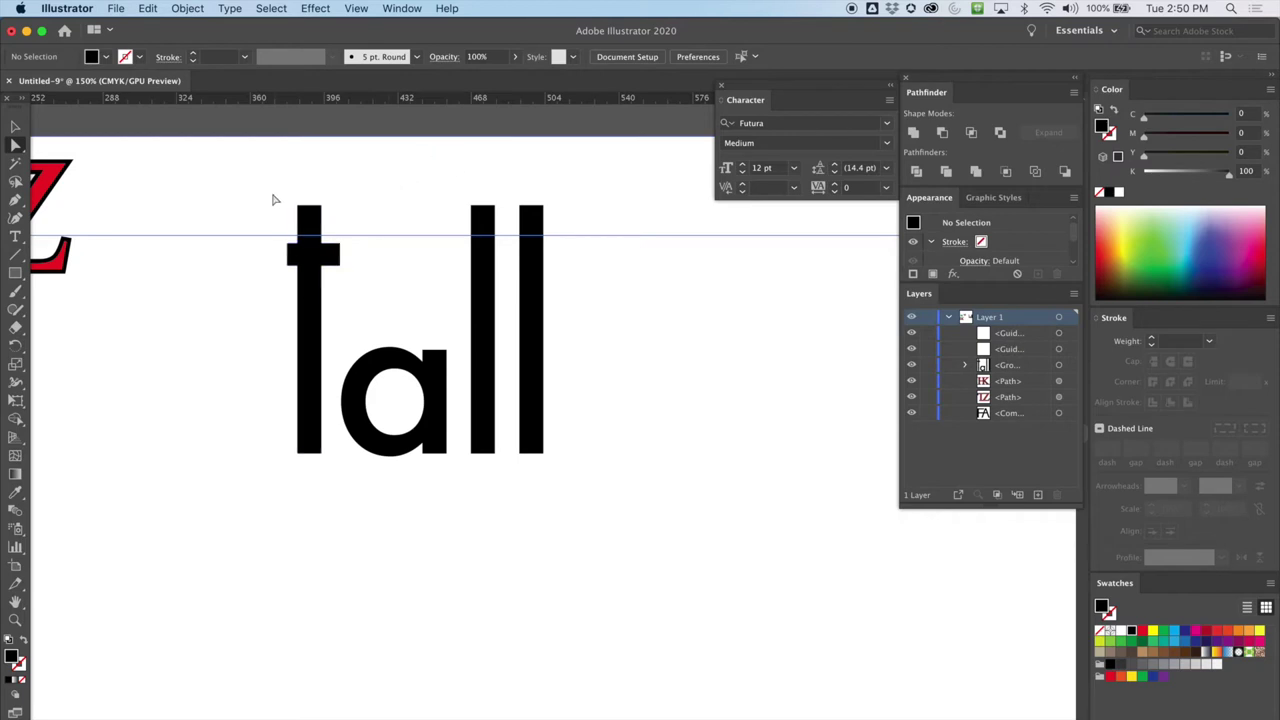
Step: Move the whole word 'tall' about 27 pt lower on the artboard
key(v)
drag(253, 180, 594, 486)
drag(494, 329, 497, 384)
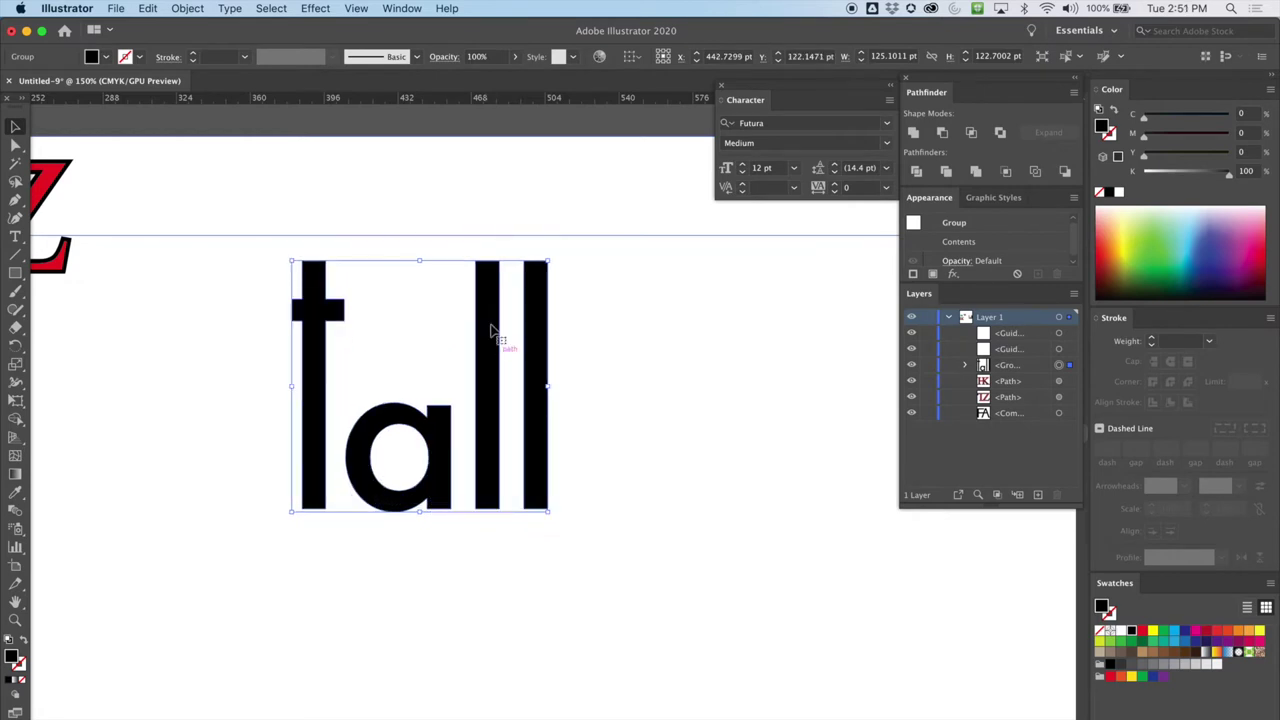
click(341, 150)
click(358, 8)
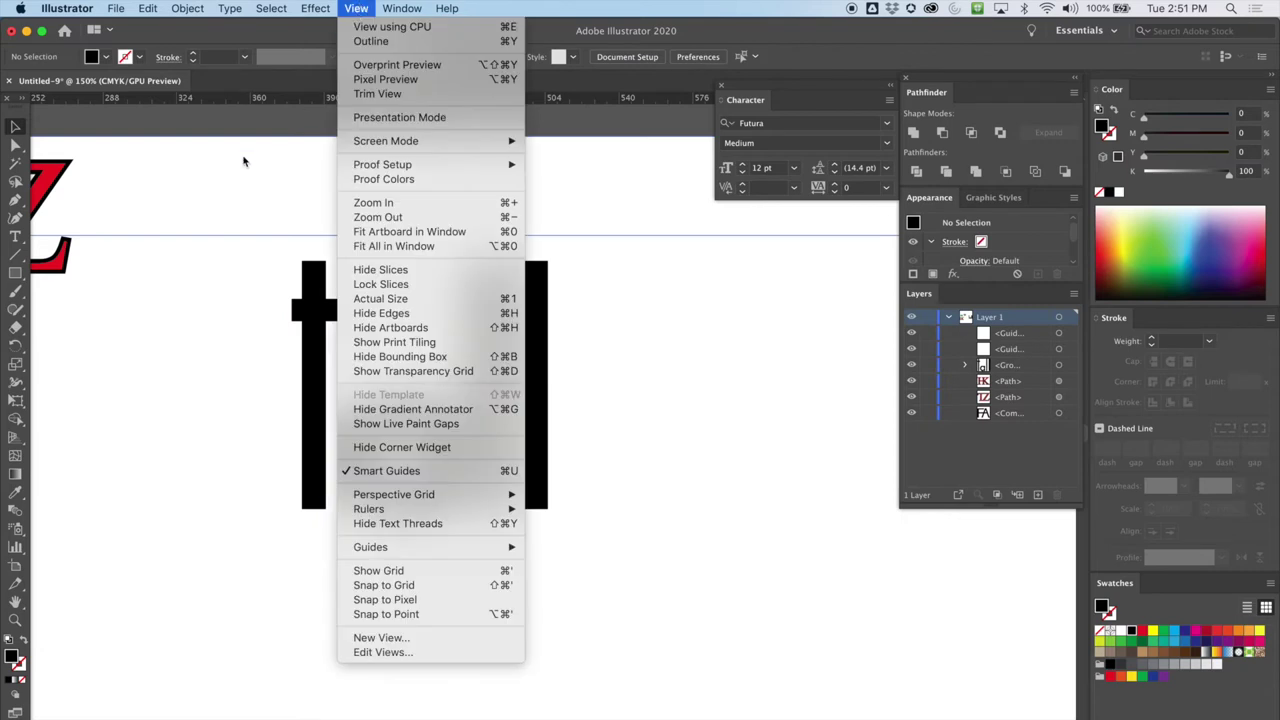
click(232, 199)
scroll(200, 300, left, 10)
scroll(200, 300, down, 5)
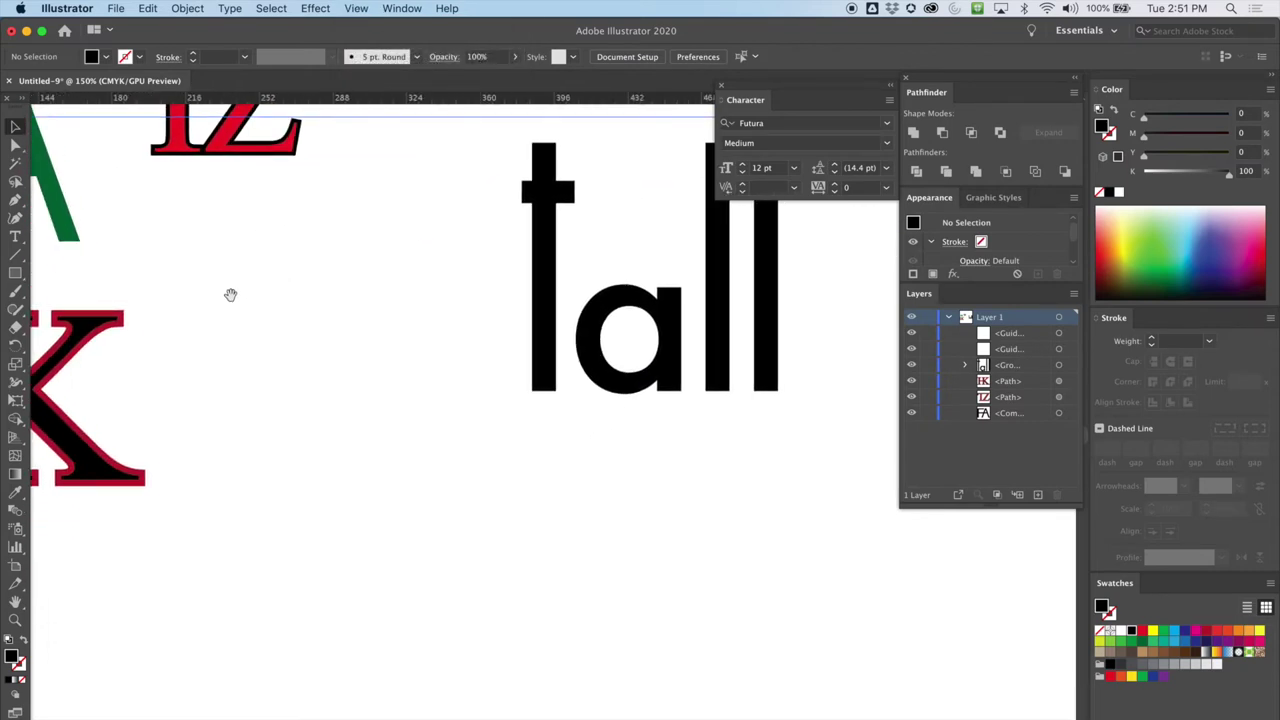
scroll(229, 291, right, 5)
scroll(229, 291, up, 3)
scroll(162, 349, right, 10)
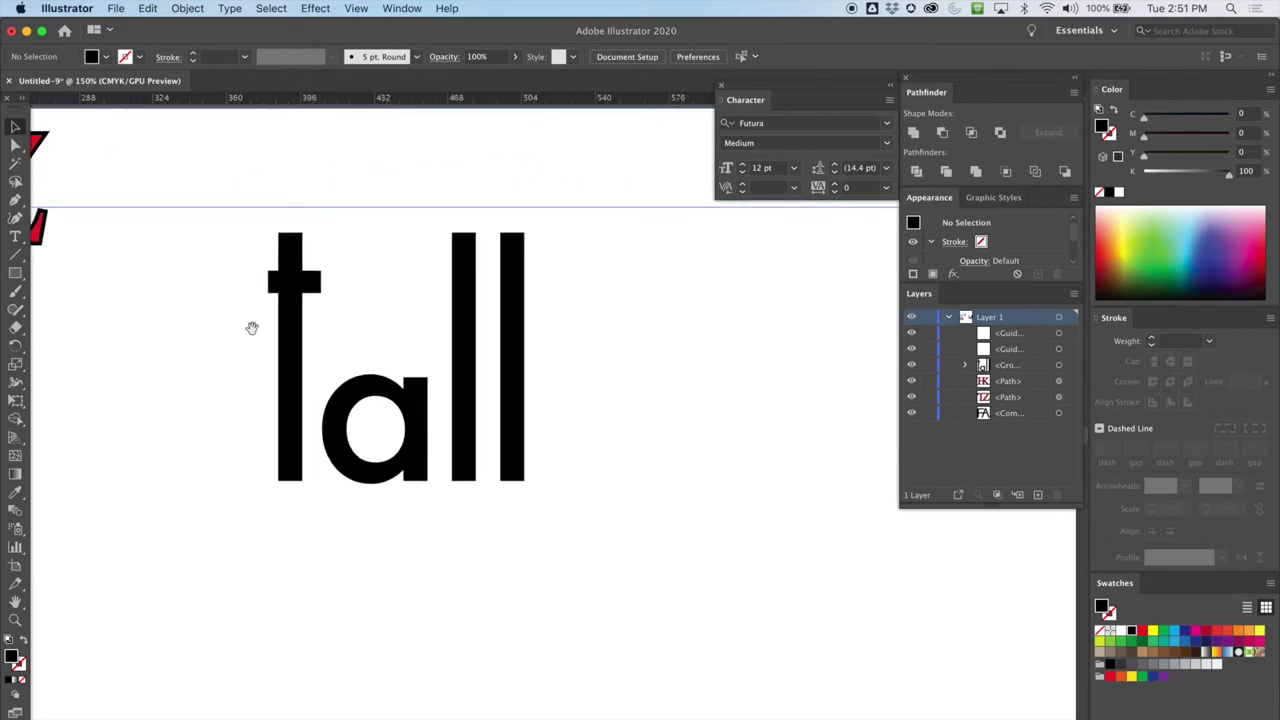
scroll(251, 329, up, 3)
scroll(243, 337, down, 4)
scroll(220, 257, left, 2)
drag(296, 236, 235, 203)
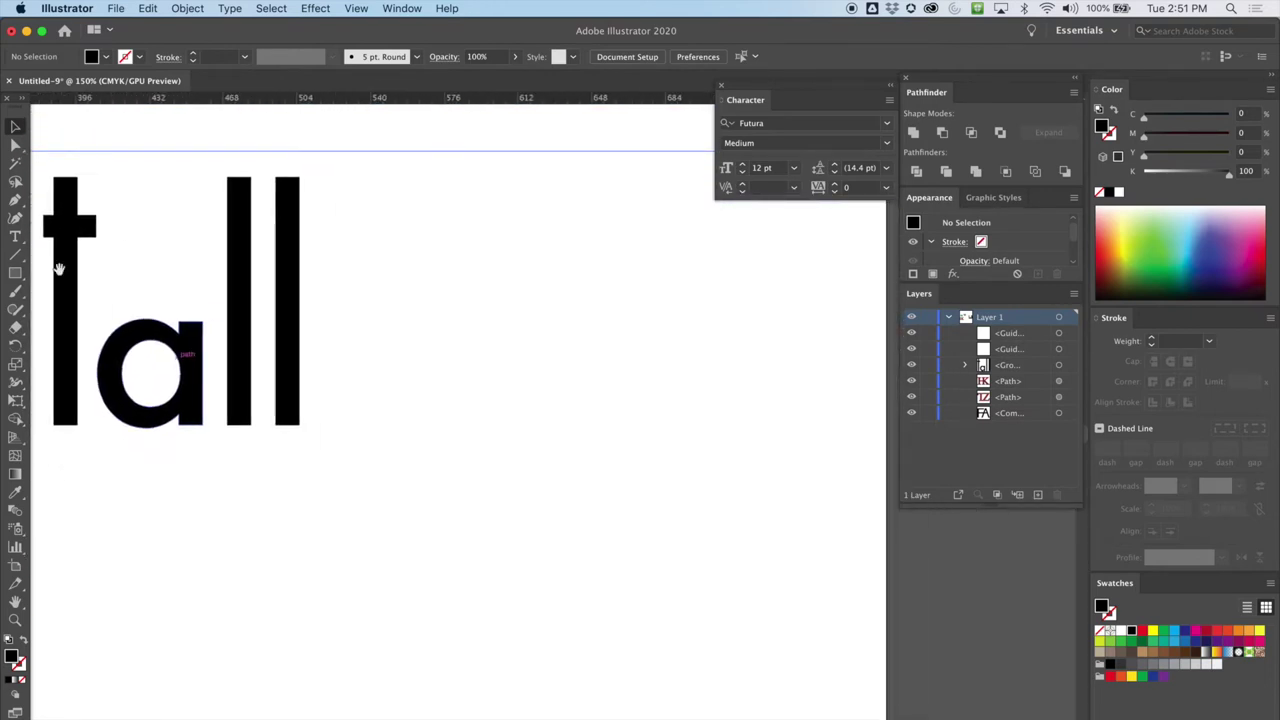
click(16, 238)
scroll(480, 243, right, 5)
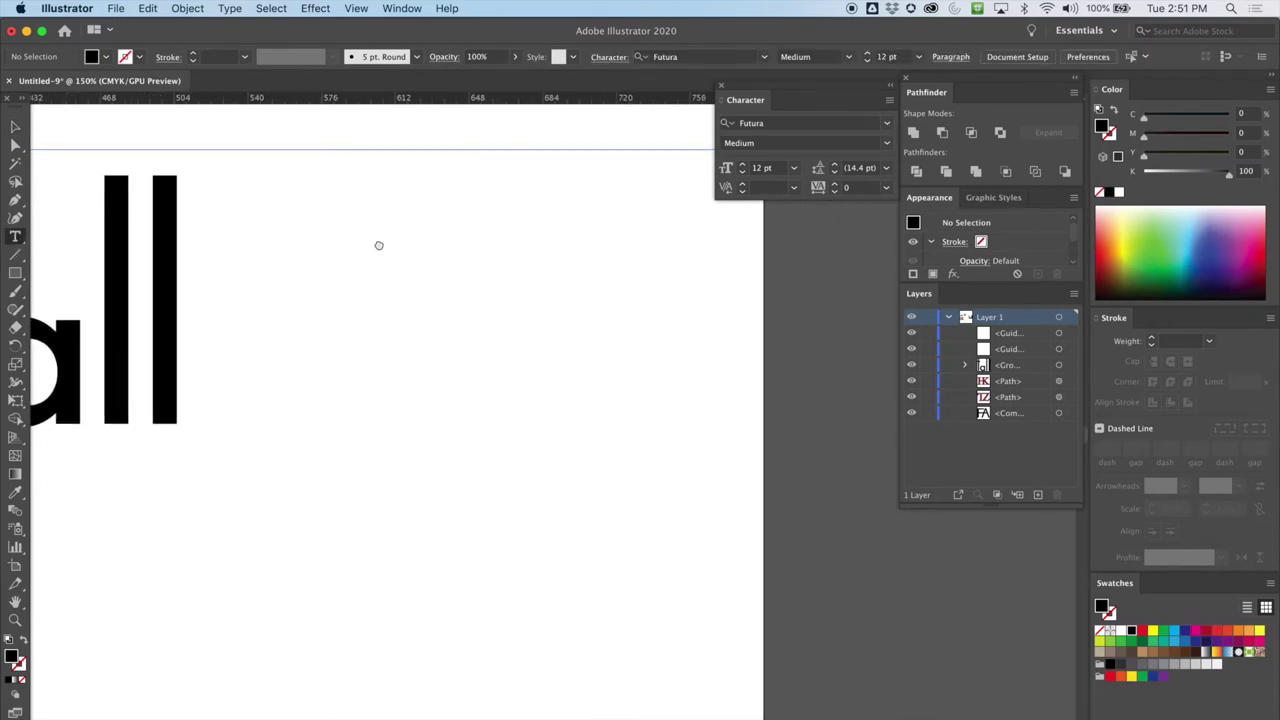
scroll(237, 443, left, 10)
scroll(374, 197, down, 5)
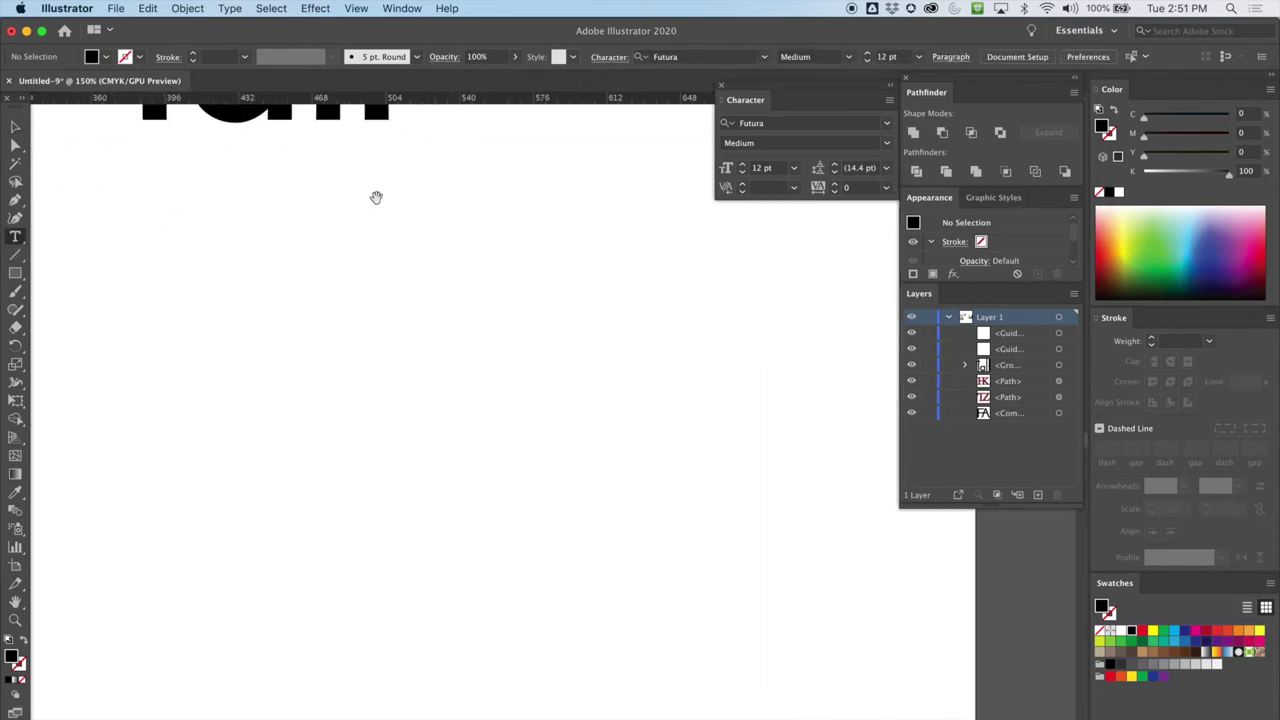
drag(545, 331, 237, 343)
drag(303, 383, 469, 222)
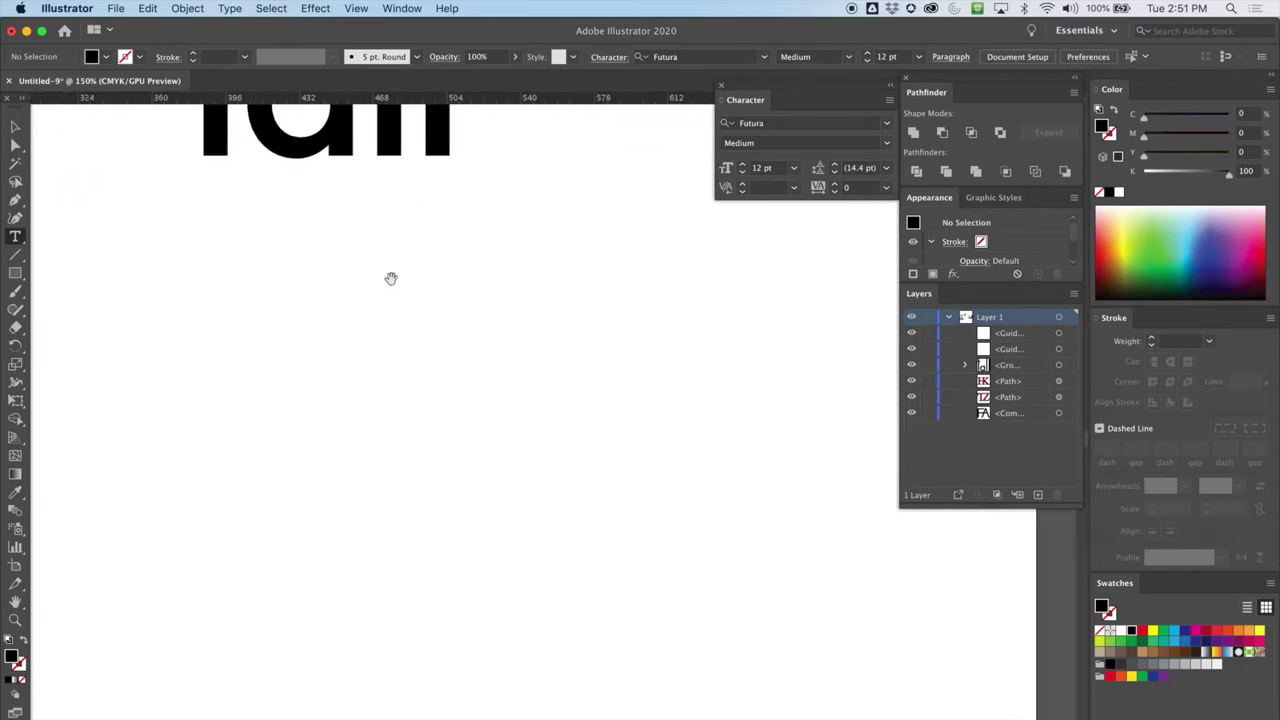
drag(291, 351, 169, 348)
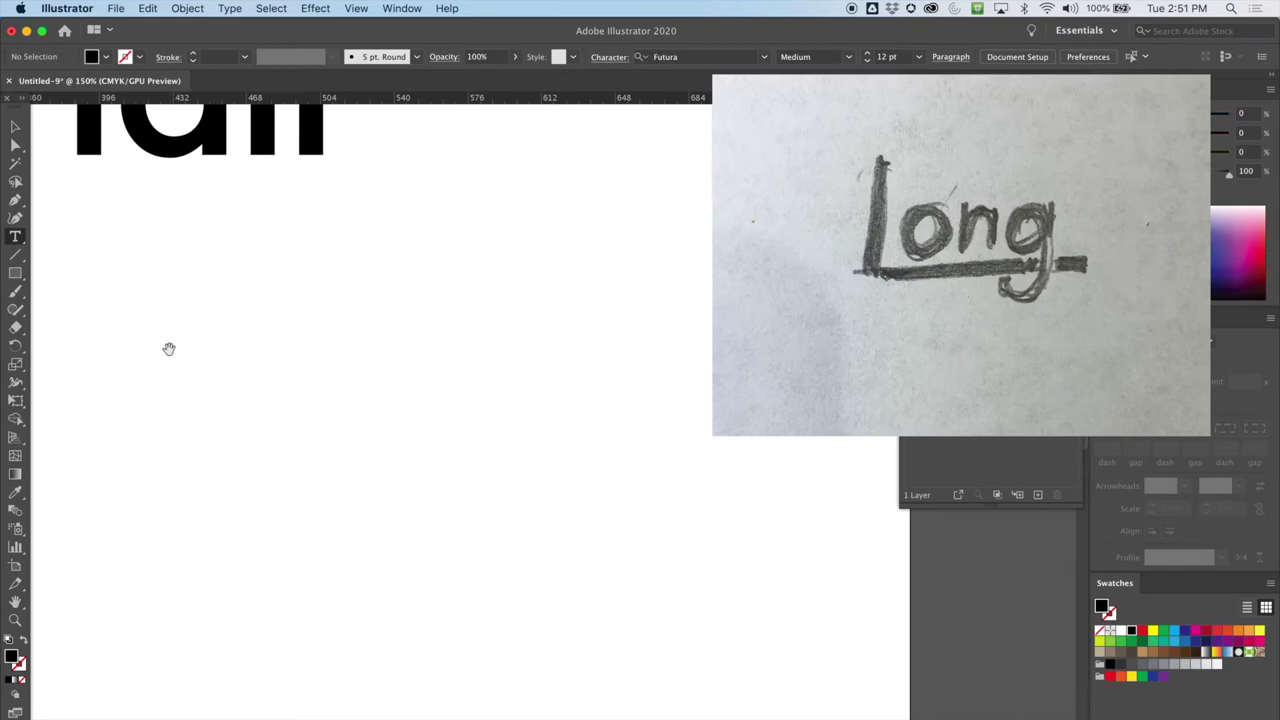
Step: Type 'L' and 'ong' as separate text objects and place 'ong' beside the L
click(199, 430)
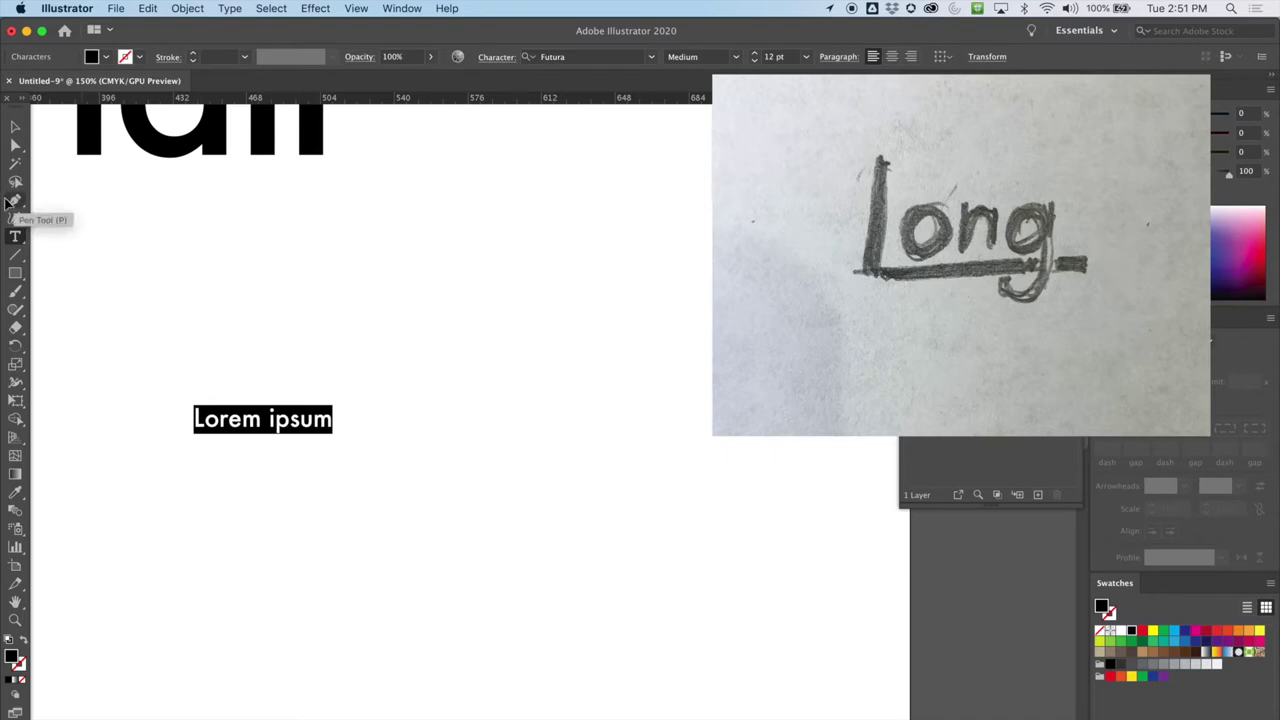
text(L)
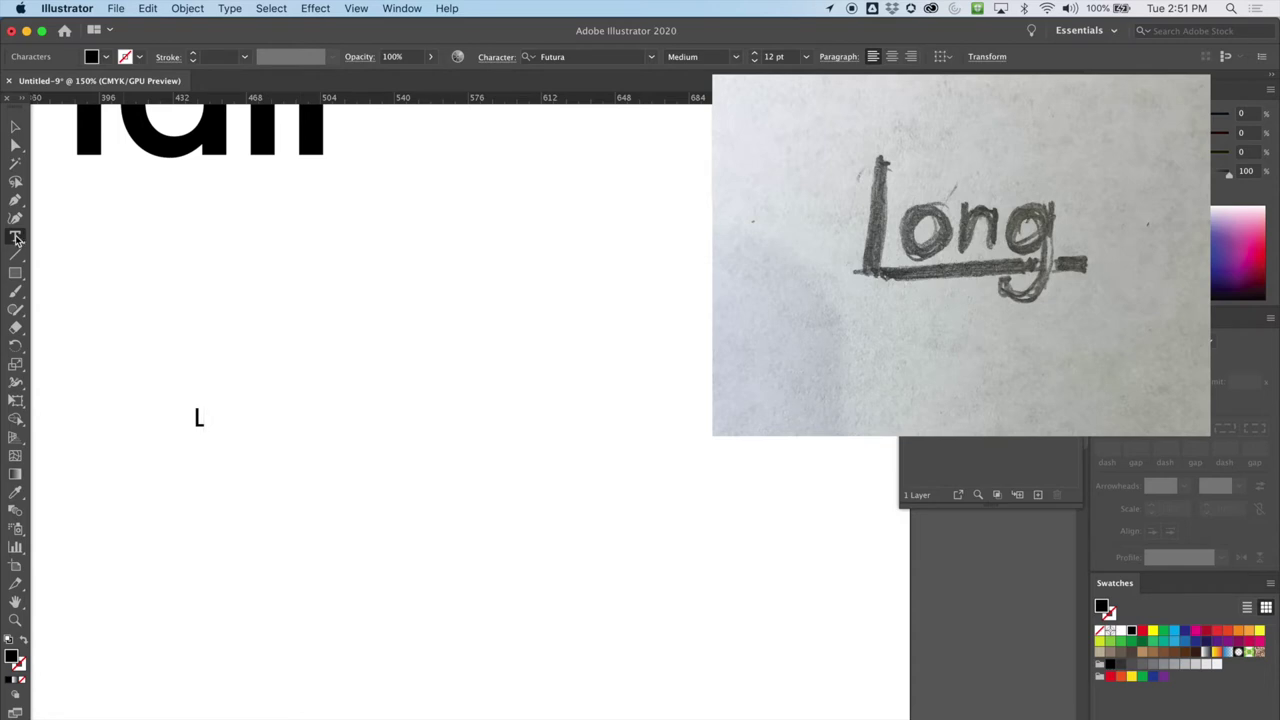
click(15, 127)
click(15, 236)
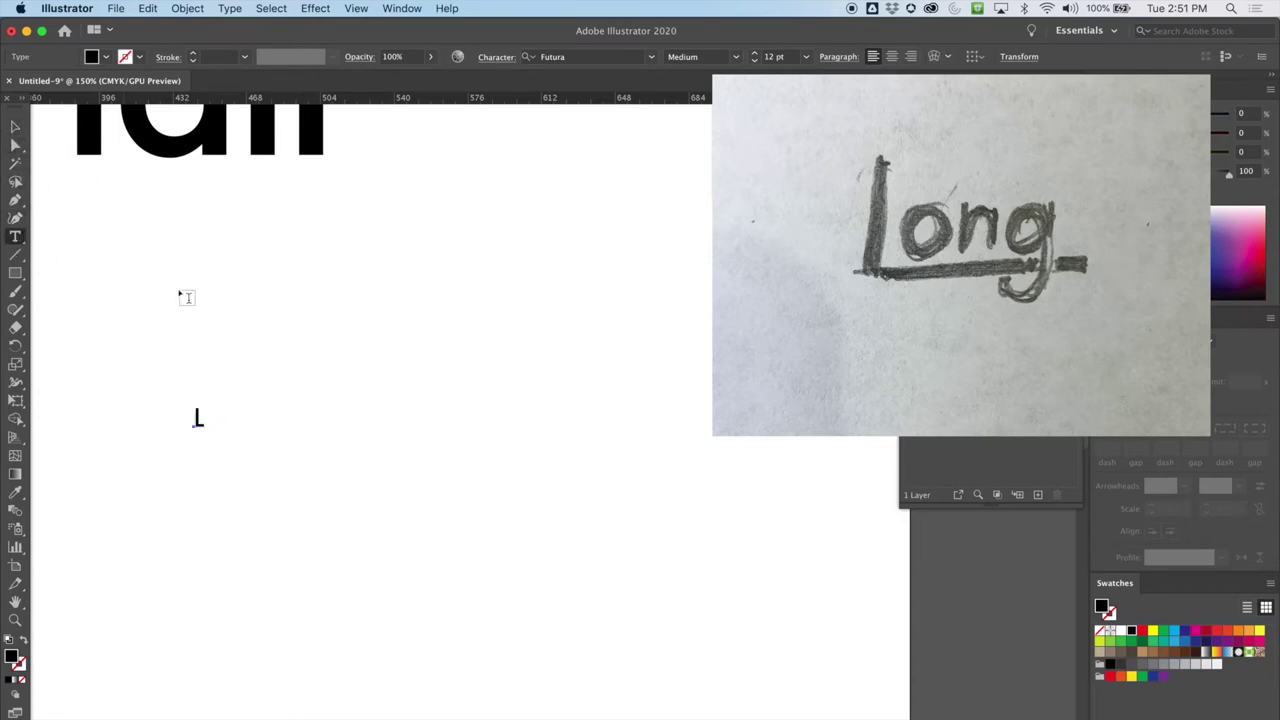
click(242, 340)
text(ong)
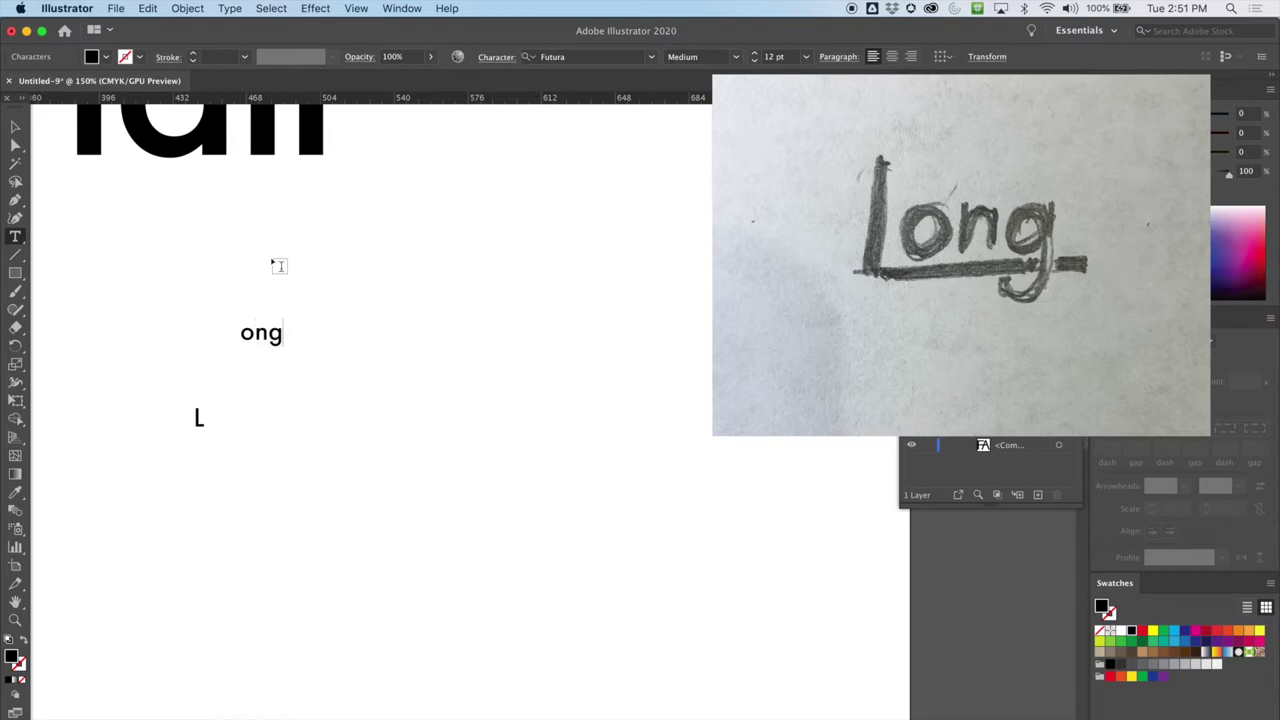
click(15, 145)
drag(250, 338, 222, 418)
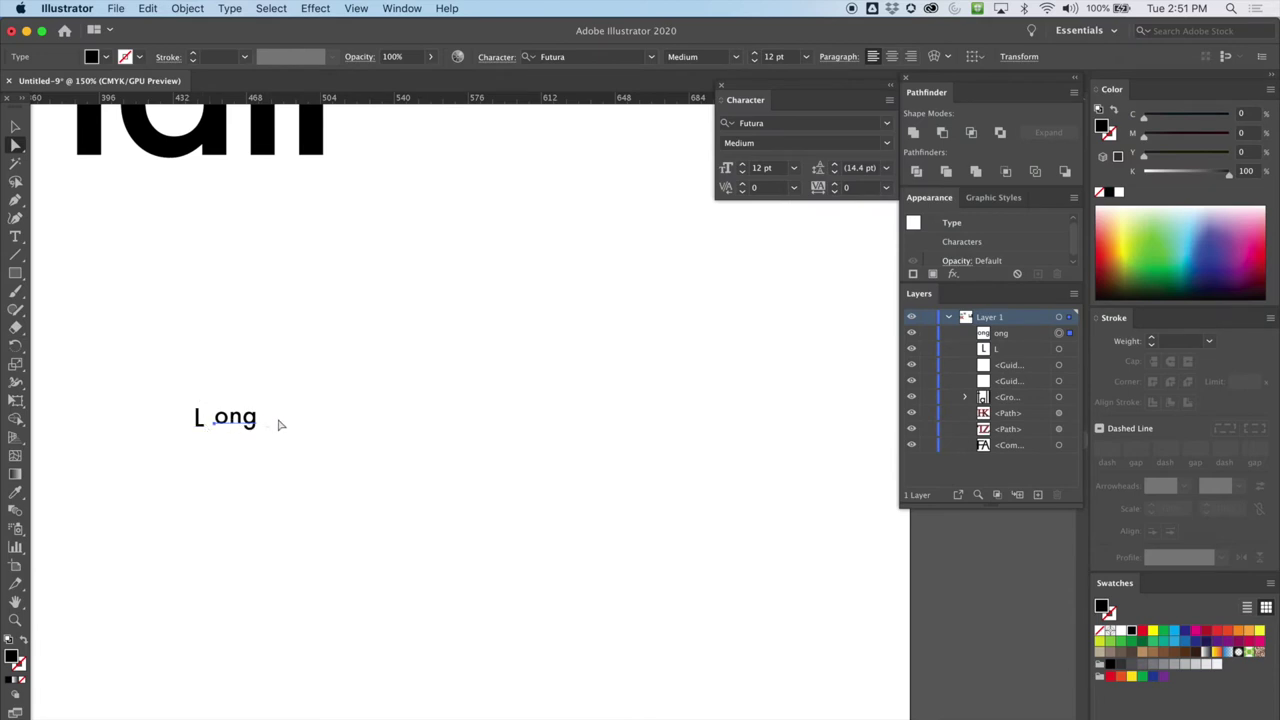
Step: Select the L and ong text and enlarge them to about 58.8 pt
click(15, 127)
drag(175, 445, 243, 350)
click(148, 360)
drag(148, 360, 648, 566)
click(15, 146)
drag(381, 451, 504, 405)
click(15, 126)
drag(257, 272, 677, 474)
Step: Try AWPCHelvetica on the text, then set it back to Futura Medium
click(651, 57)
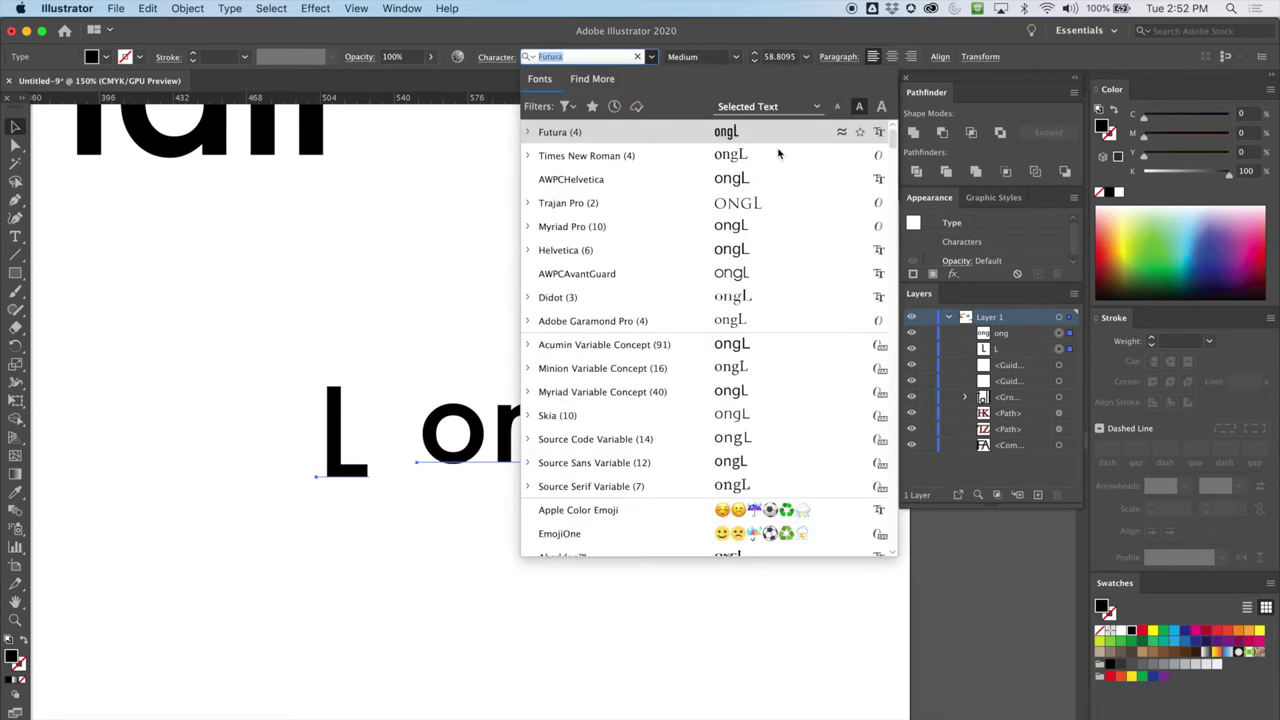
click(650, 184)
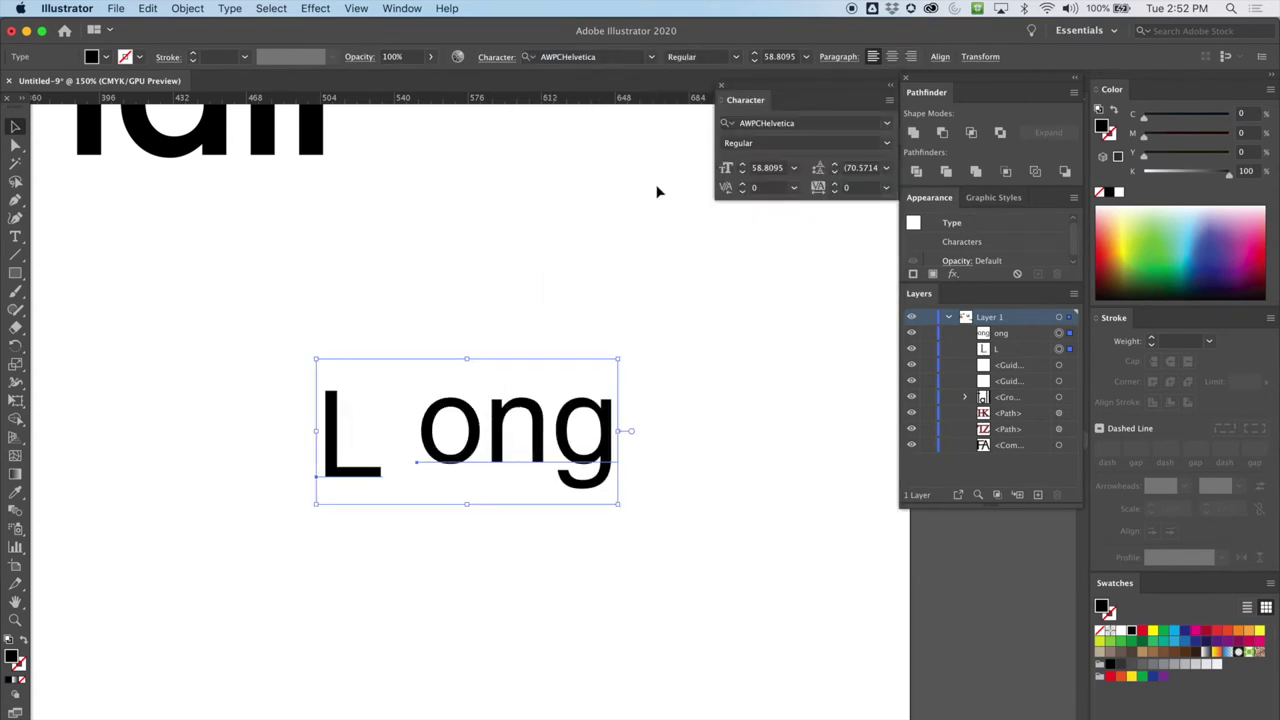
click(652, 57)
click(601, 157)
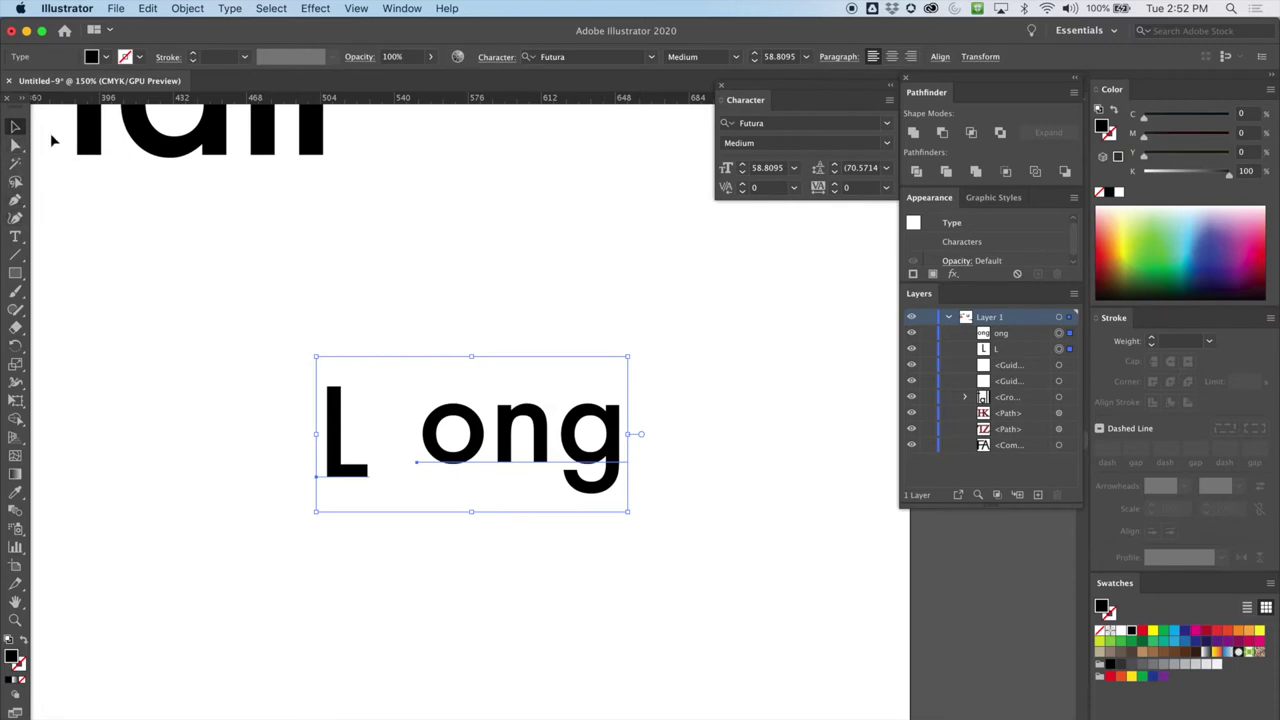
click(735, 57)
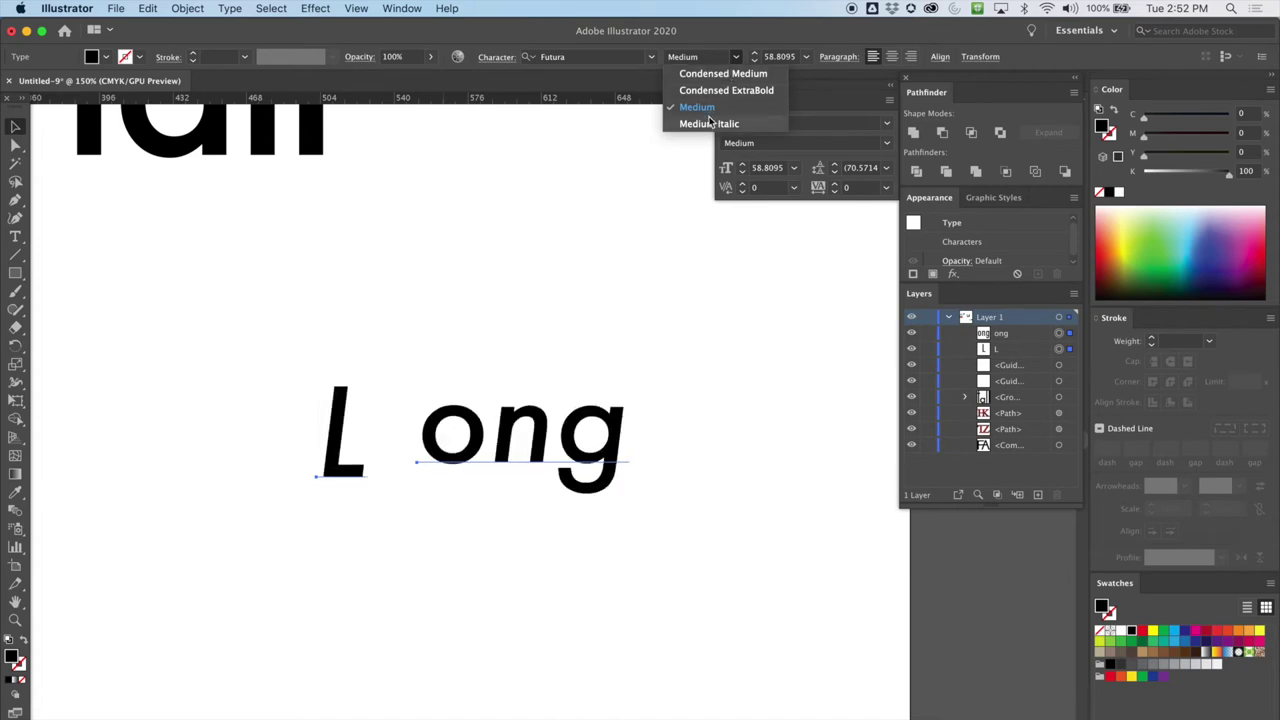
click(15, 140)
click(267, 243)
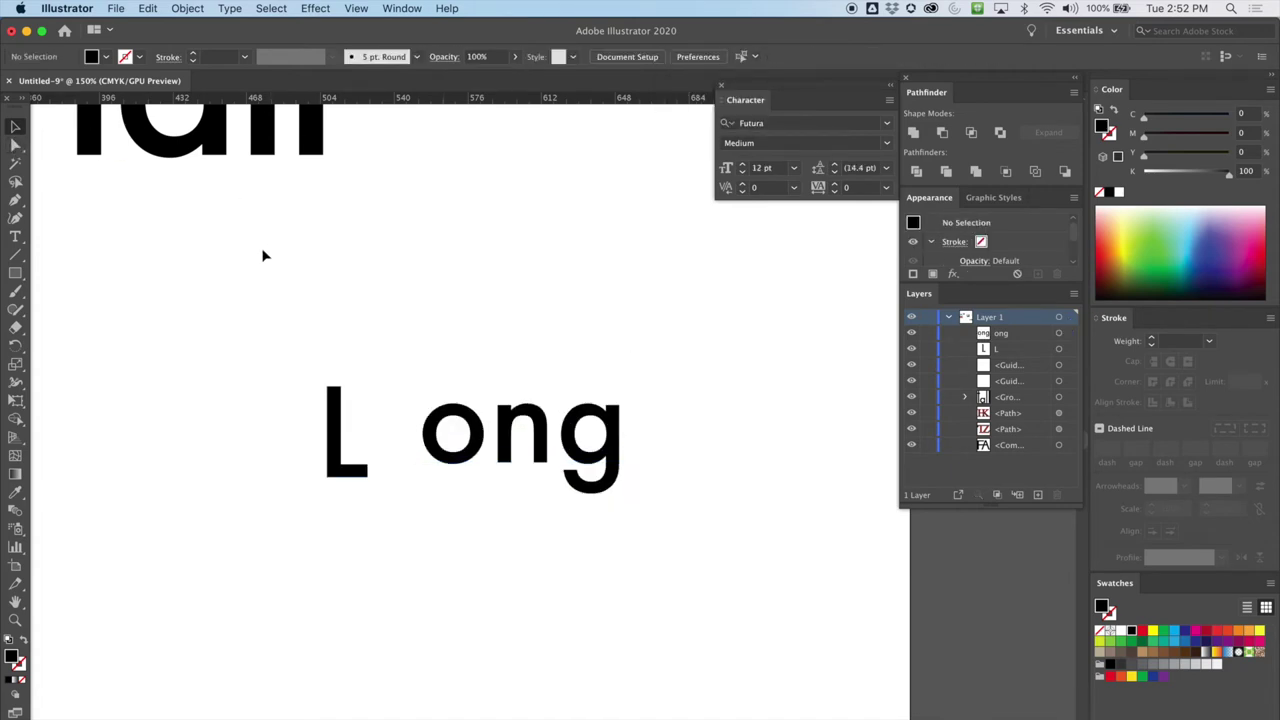
click(345, 402)
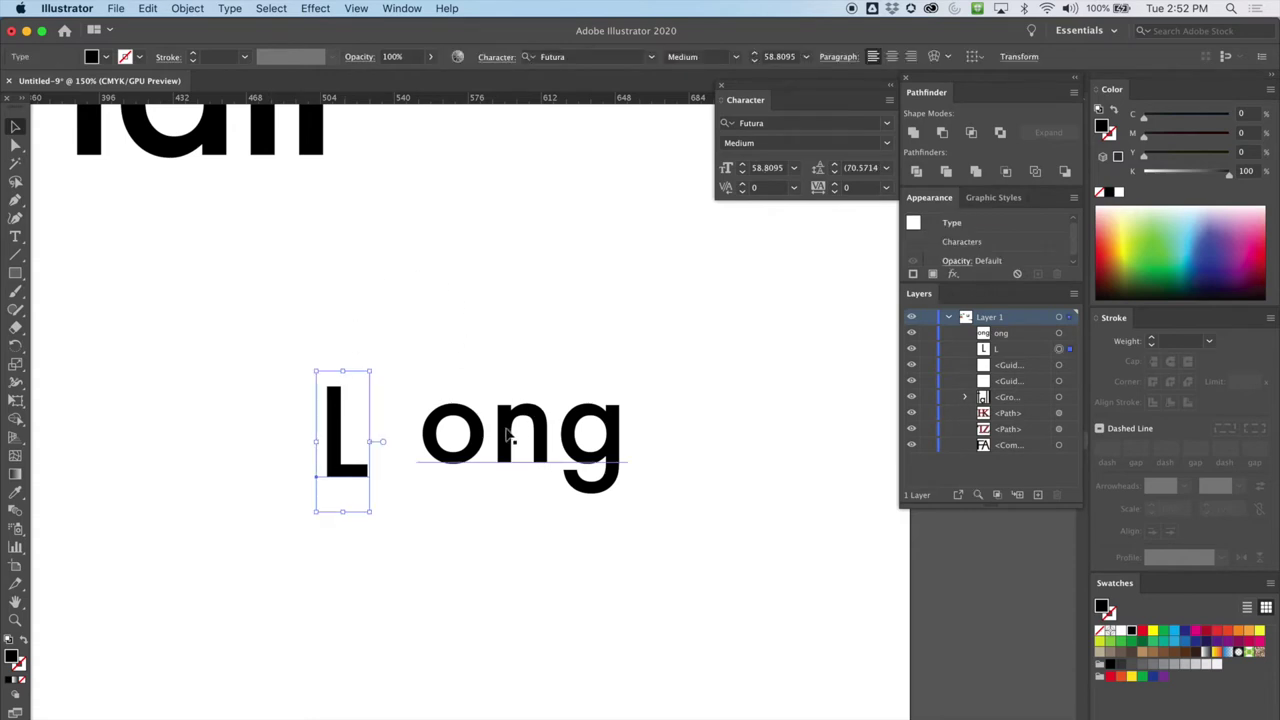
Step: Zoom to 300% on the word and drag the L well left of ong
drag(335, 413, 404, 419)
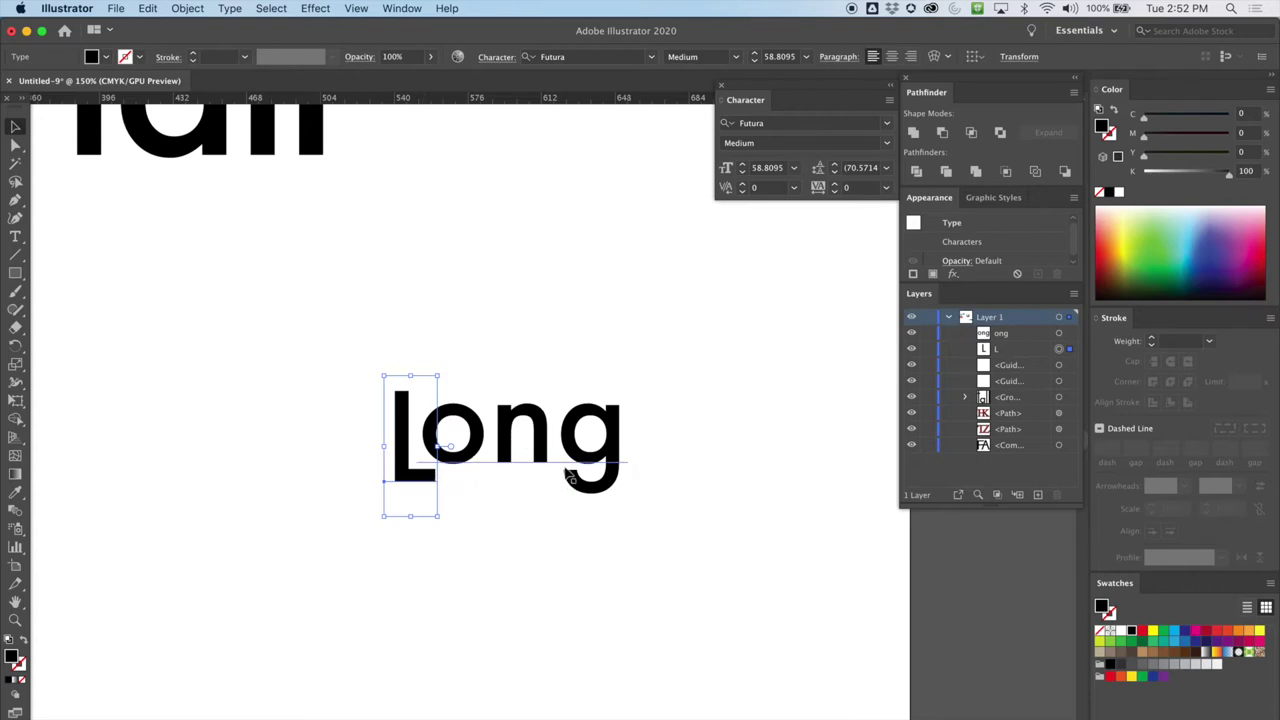
key(super+shift+a)
key(super+equal)
key(super+equal)
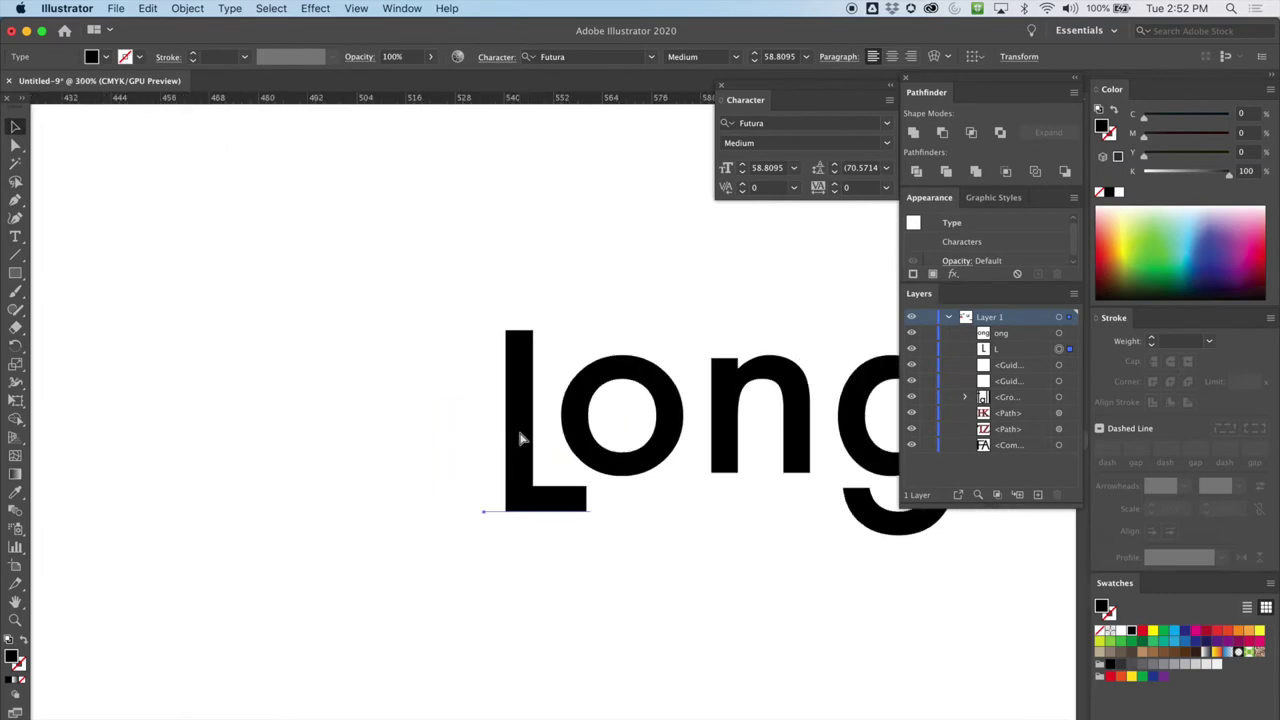
drag(571, 285, 371, 217)
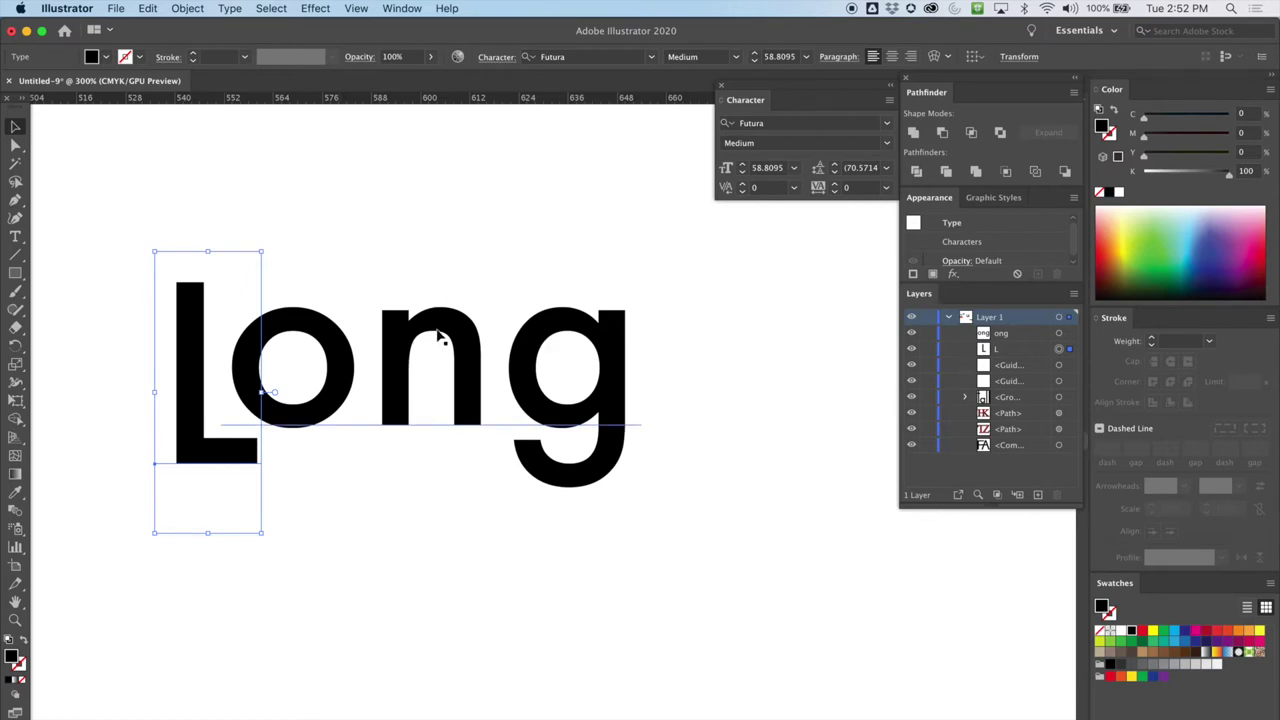
click(15, 236)
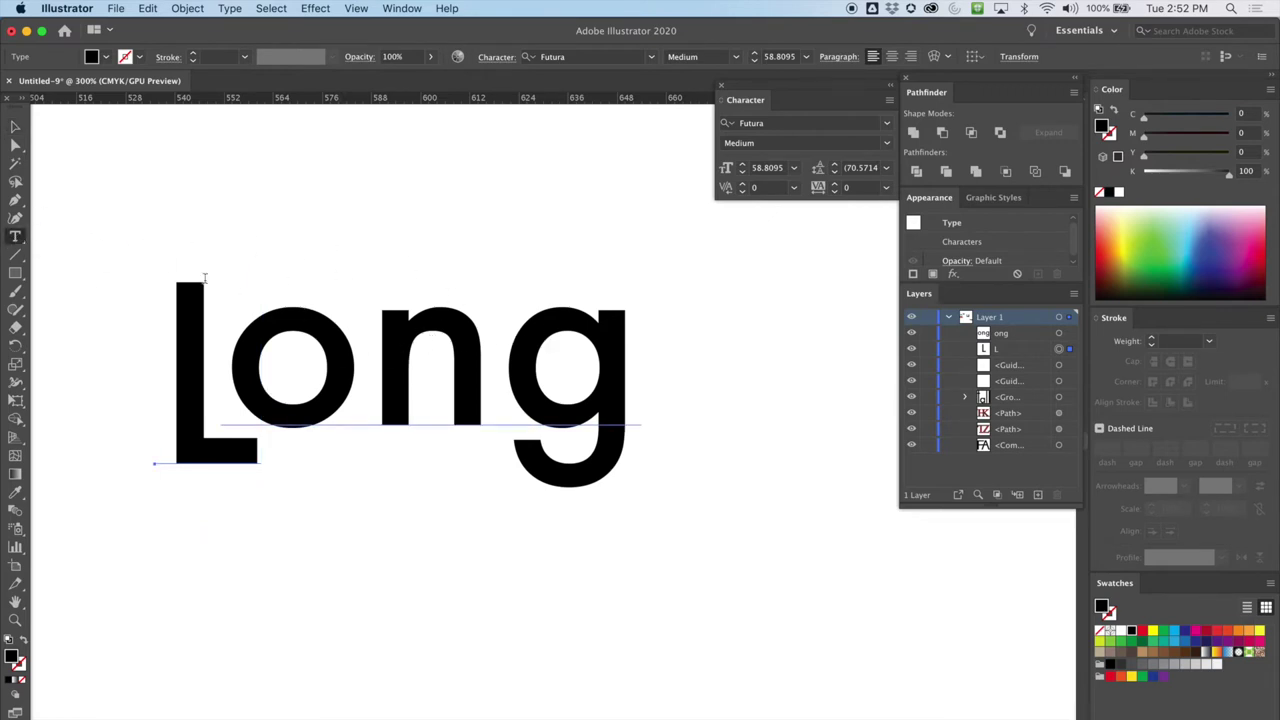
click(15, 126)
drag(190, 305, 63, 315)
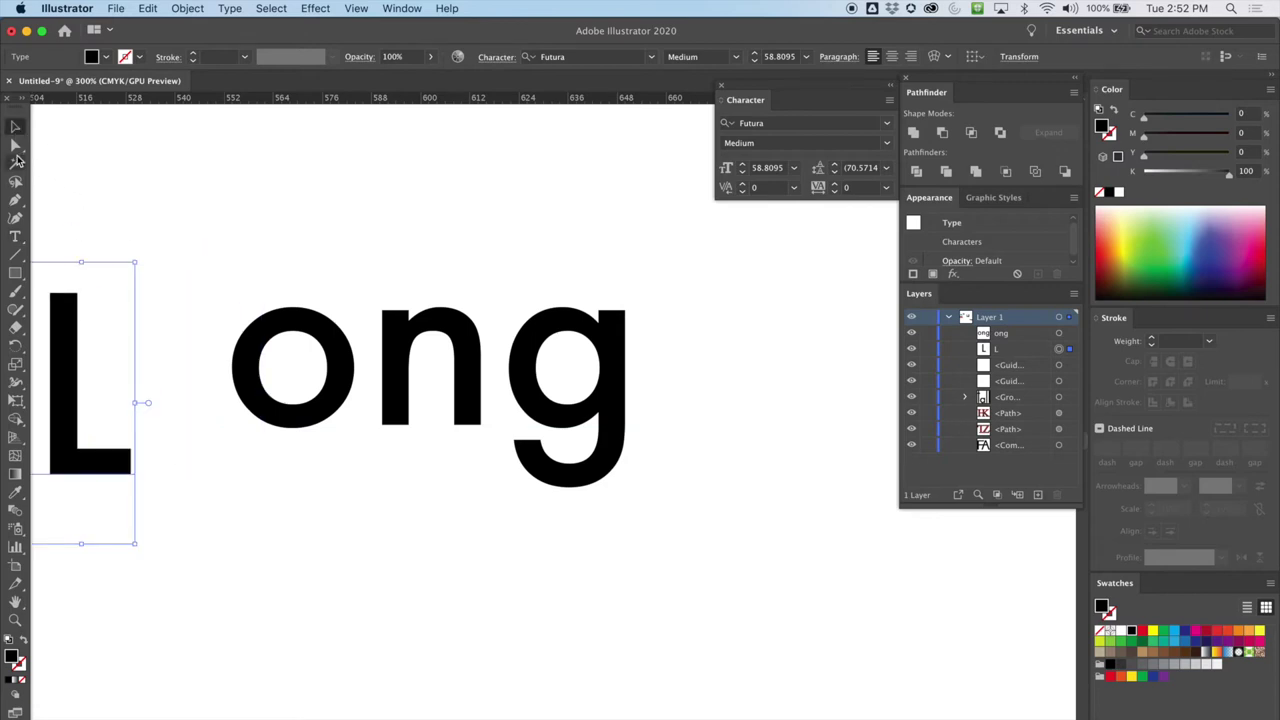
Step: Tighten the kerning between n and g to -17
click(15, 236)
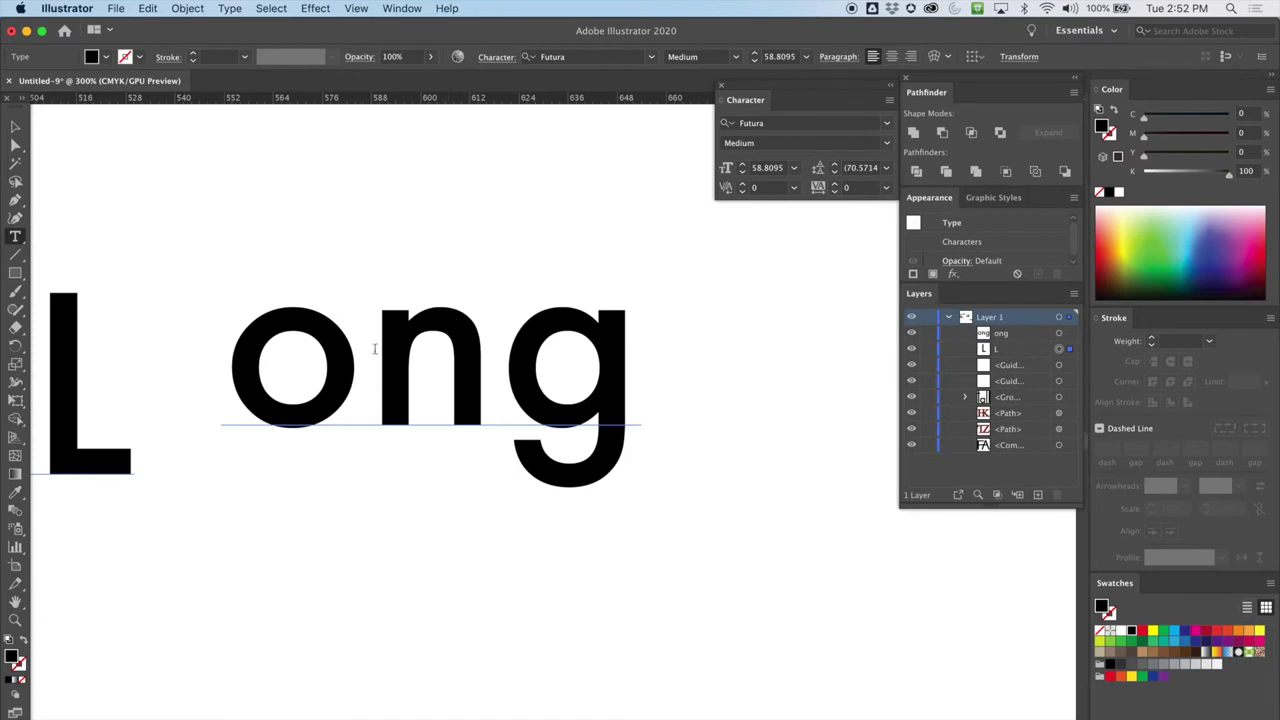
click(500, 342)
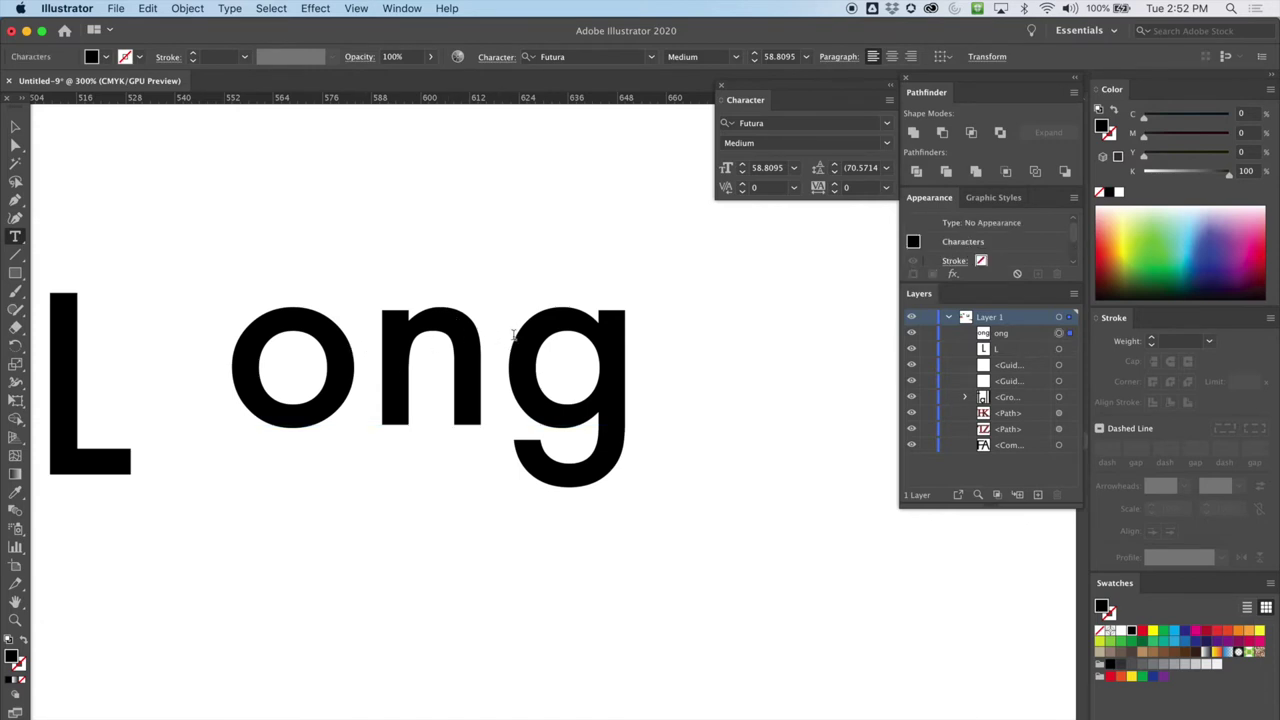
click(741, 192)
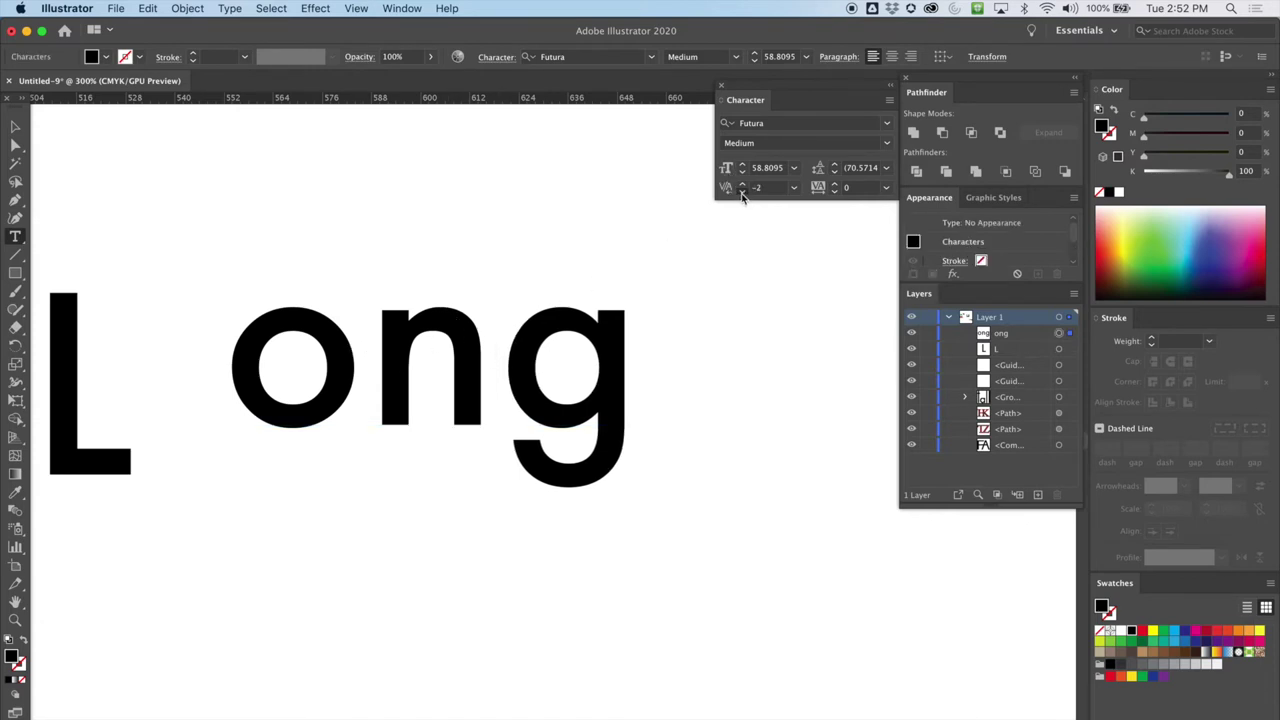
click(741, 192)
click(741, 192)
click(741, 192)
click(740, 192)
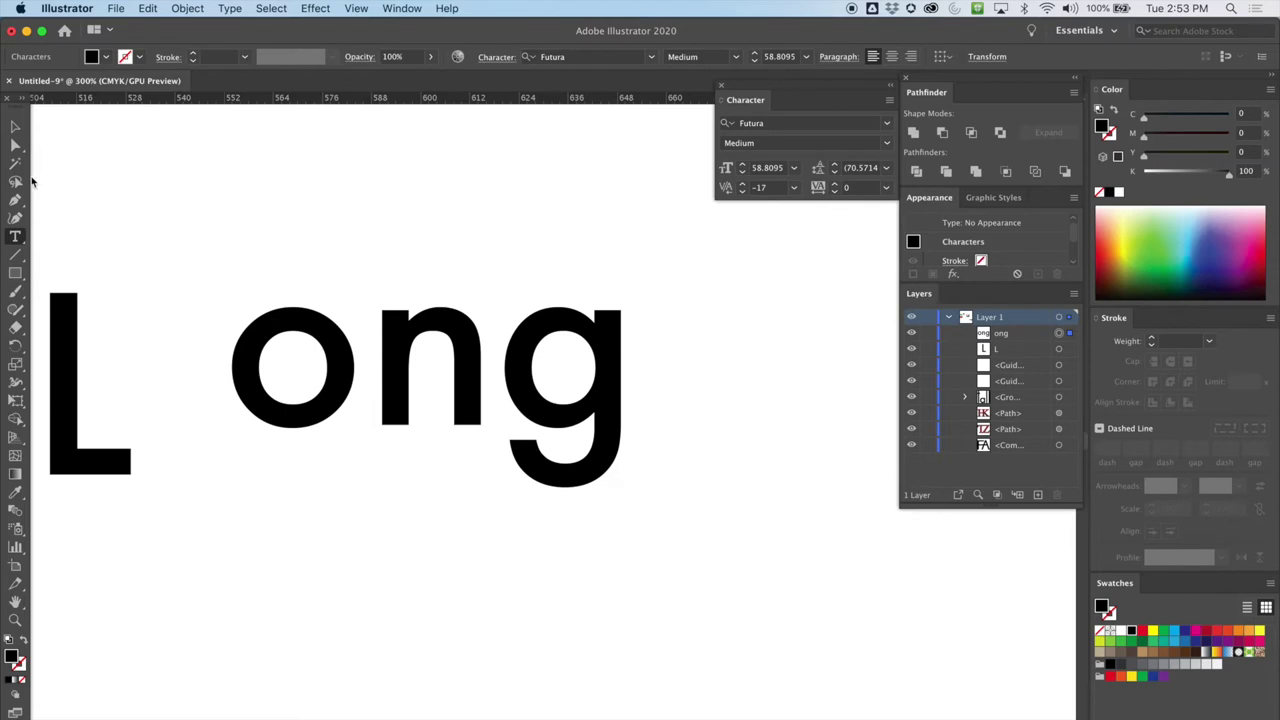
click(16, 128)
click(184, 206)
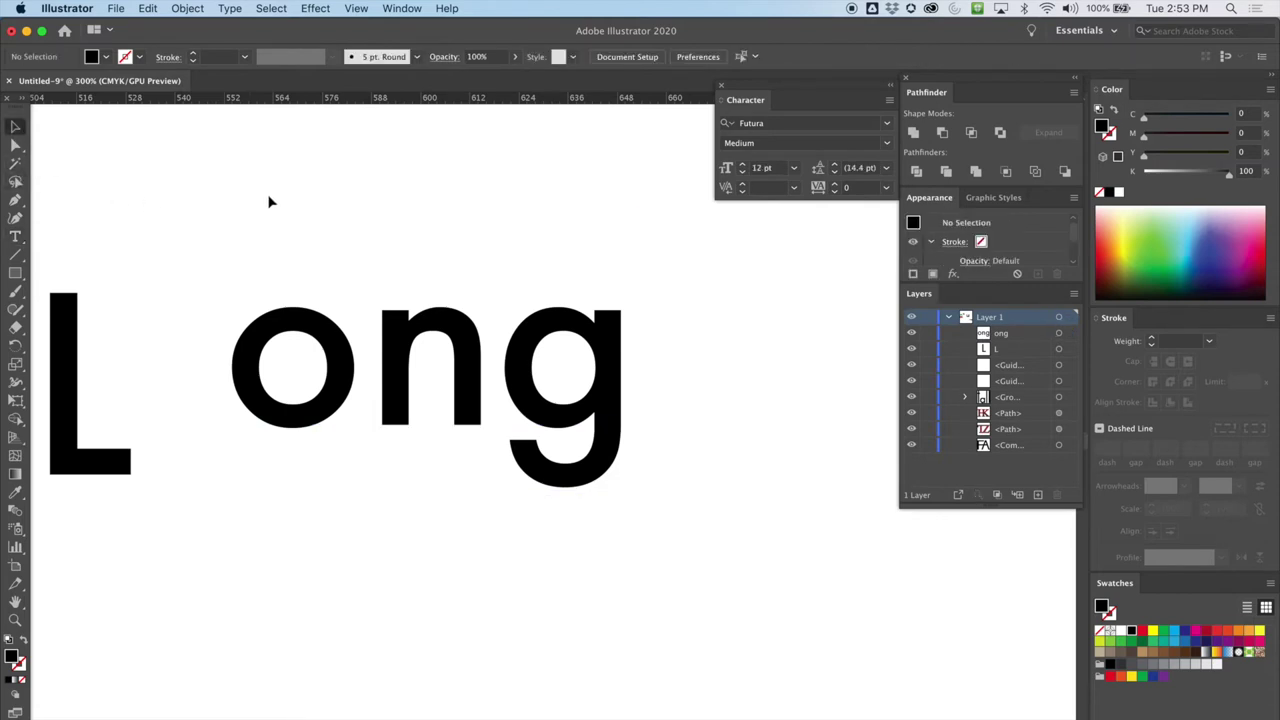
Step: Tighten the o–n kerning slightly and set the L back against the o
click(15, 236)
click(380, 355)
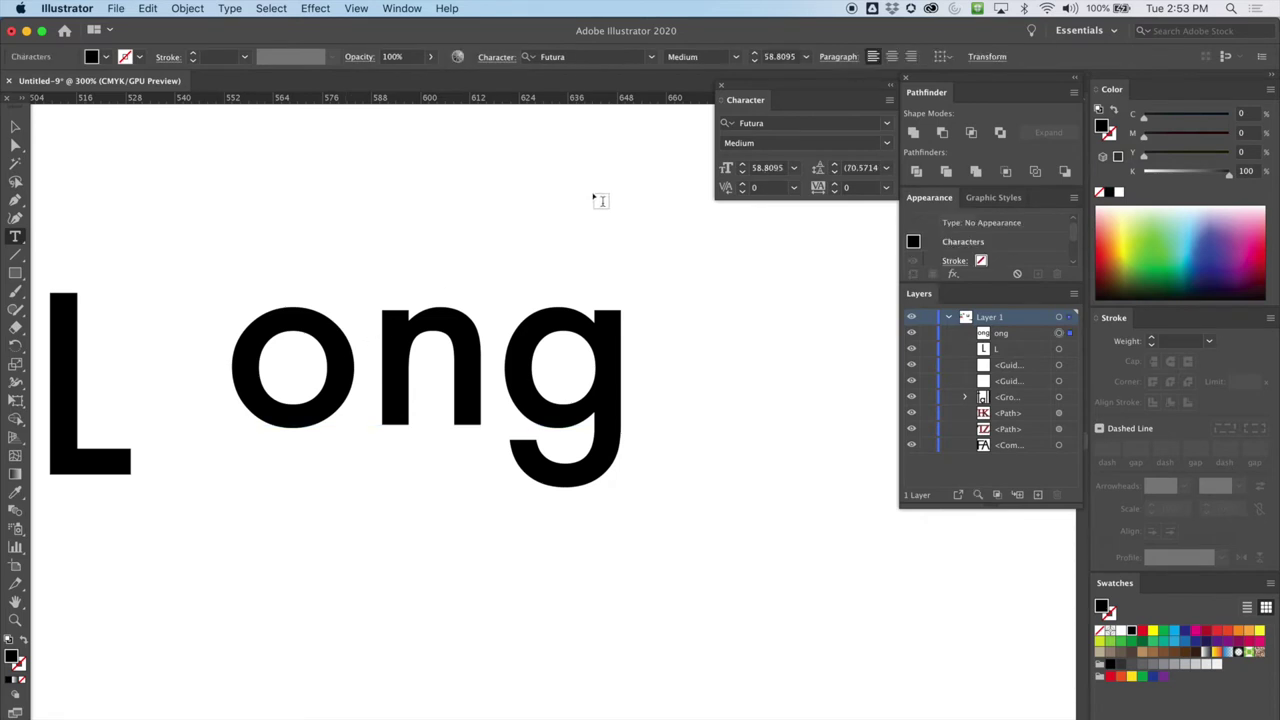
click(743, 192)
click(743, 192)
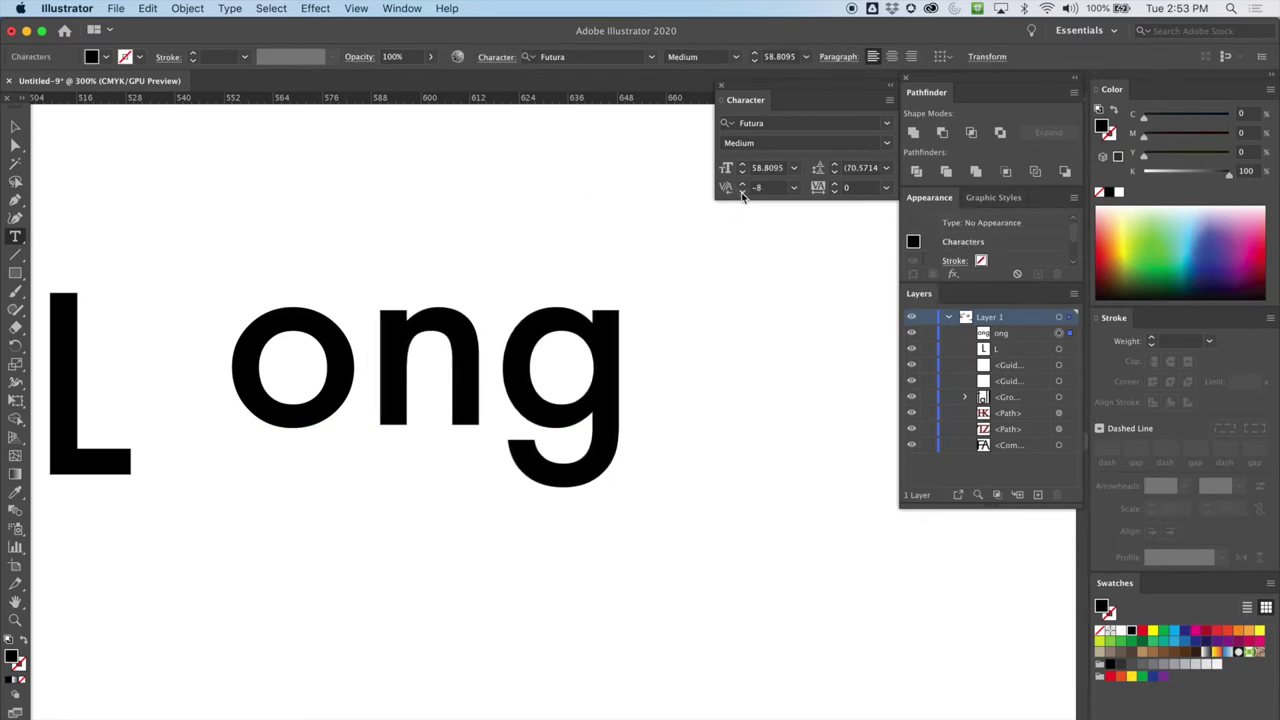
click(15, 145)
click(291, 228)
click(60, 350)
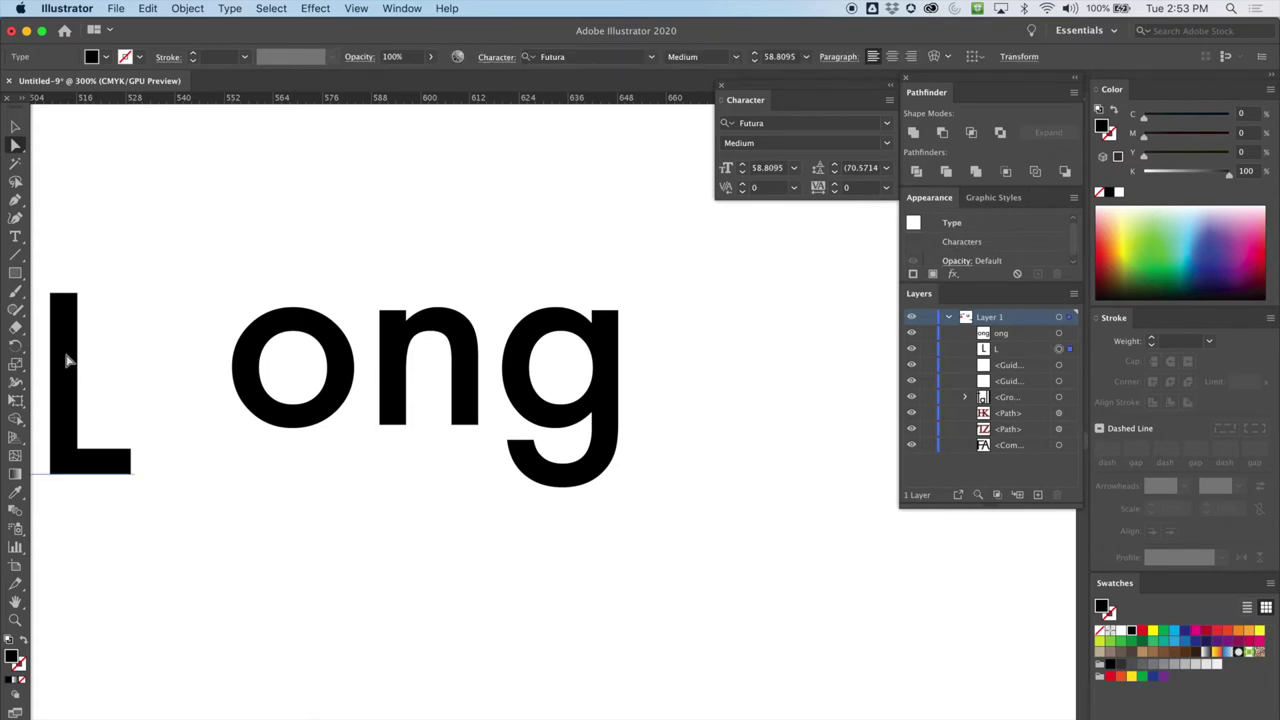
drag(67, 360, 180, 347)
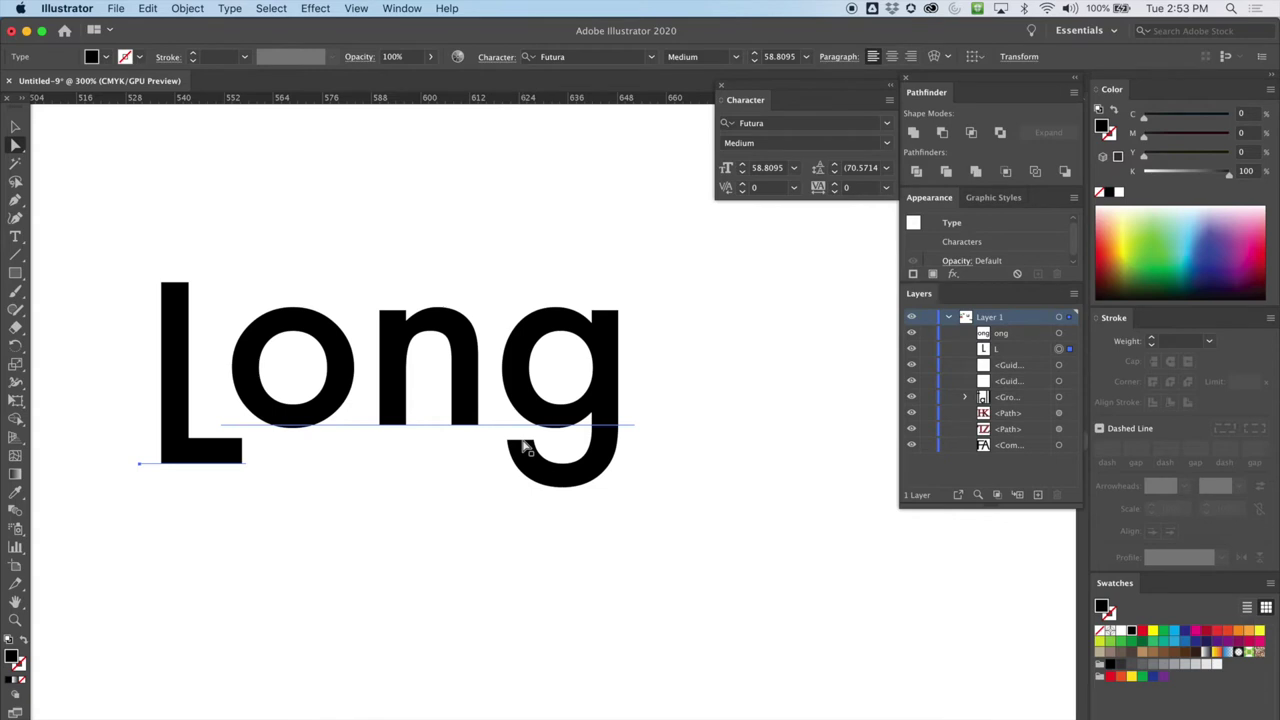
Step: Pull a horizontal guide down across the word at the ong baseline
drag(493, 97, 478, 450)
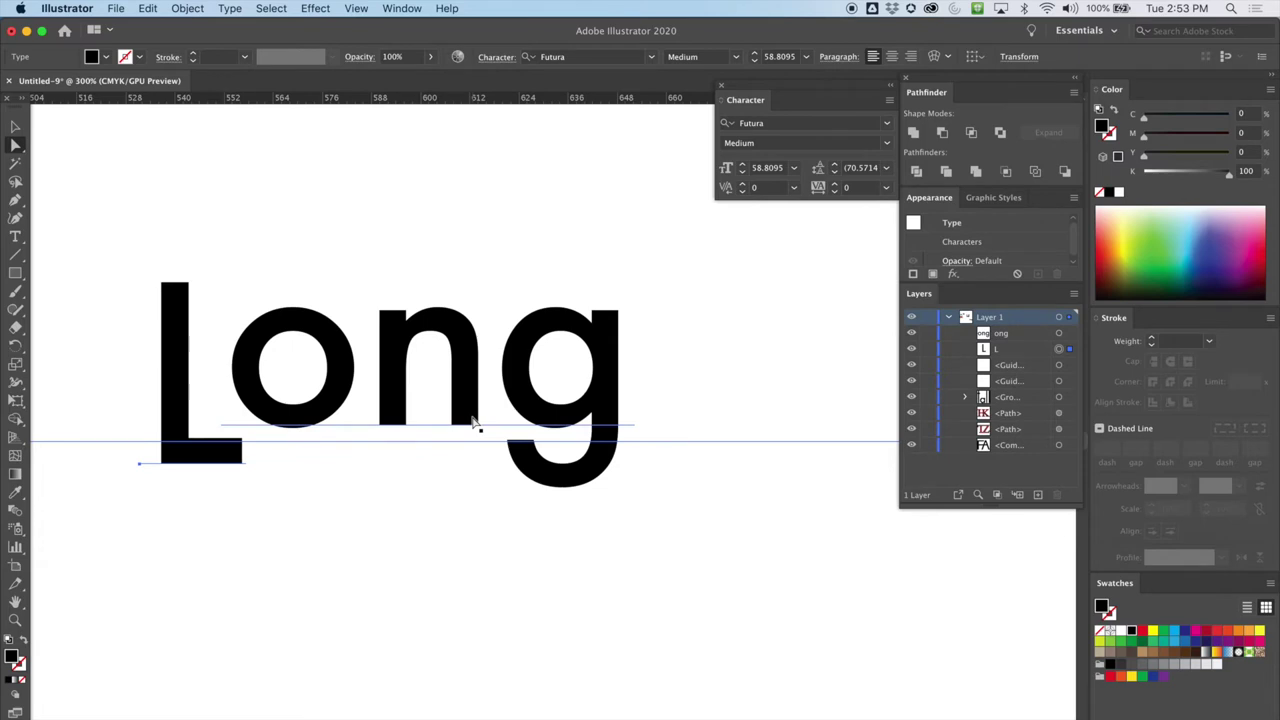
key(super+z)
drag(527, 100, 532, 437)
key(super+equal)
key(super+equal)
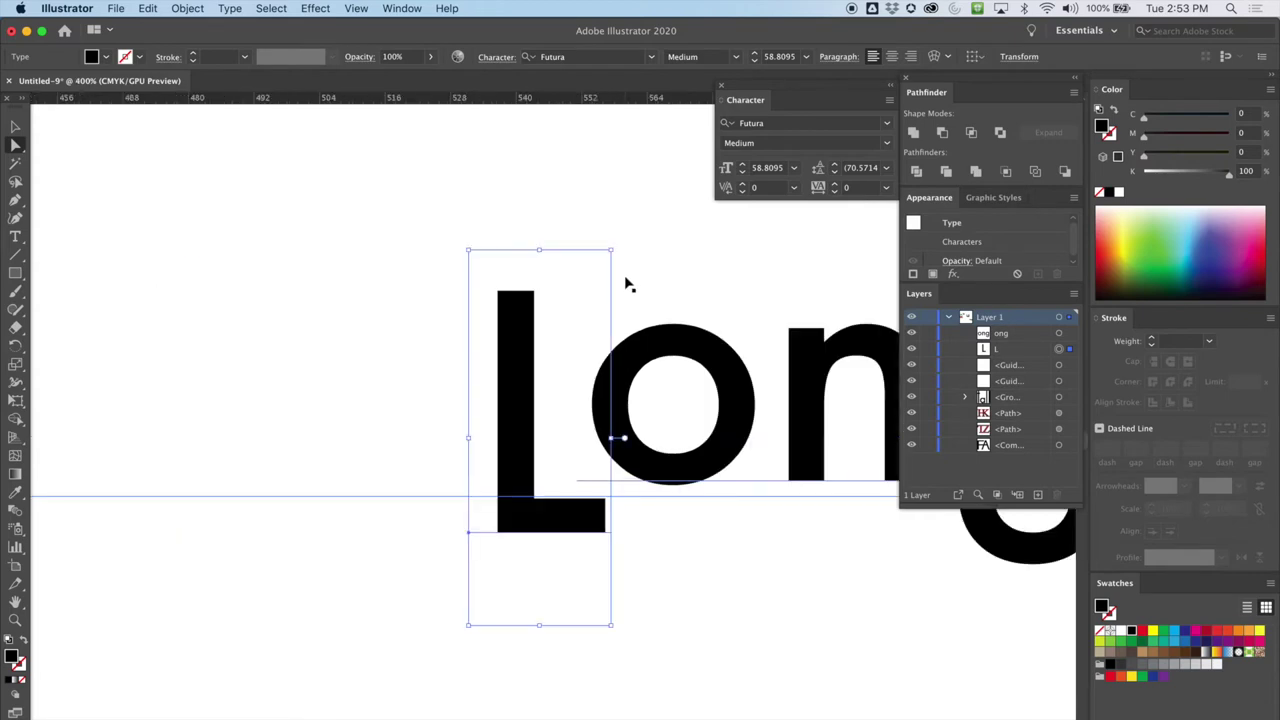
scroll(375, 272, right, 10)
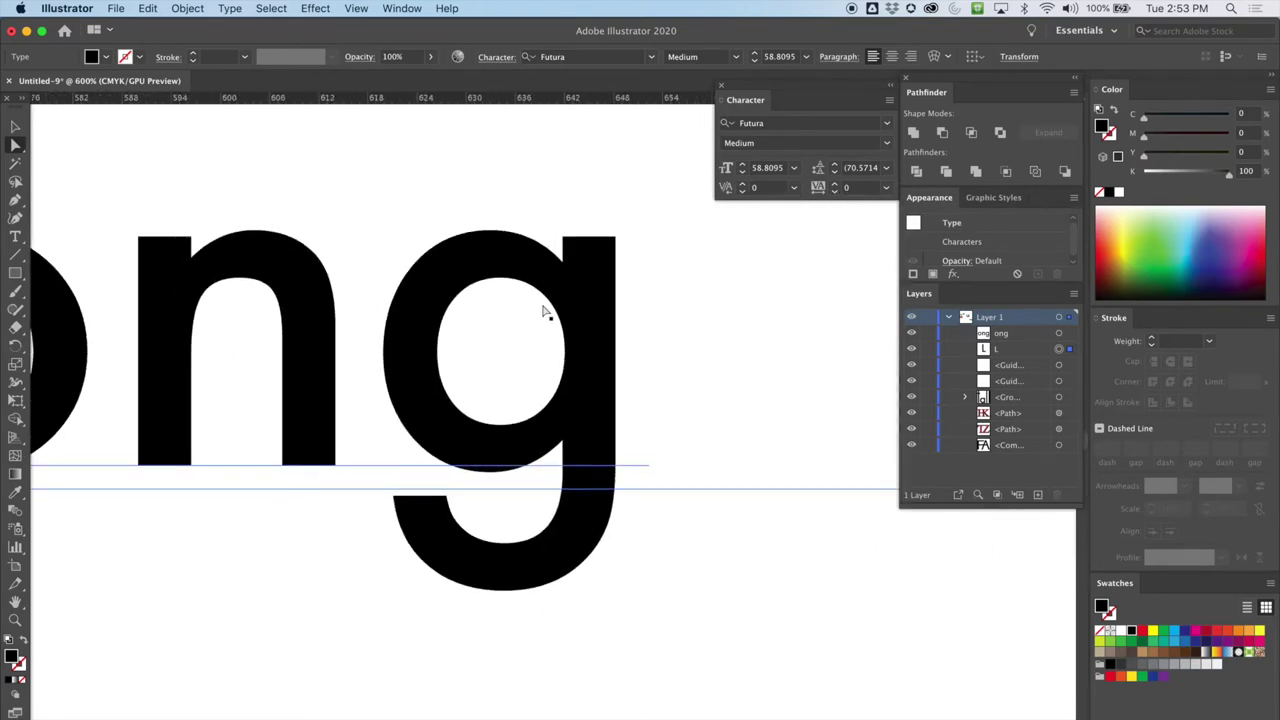
drag(583, 294, 585, 283)
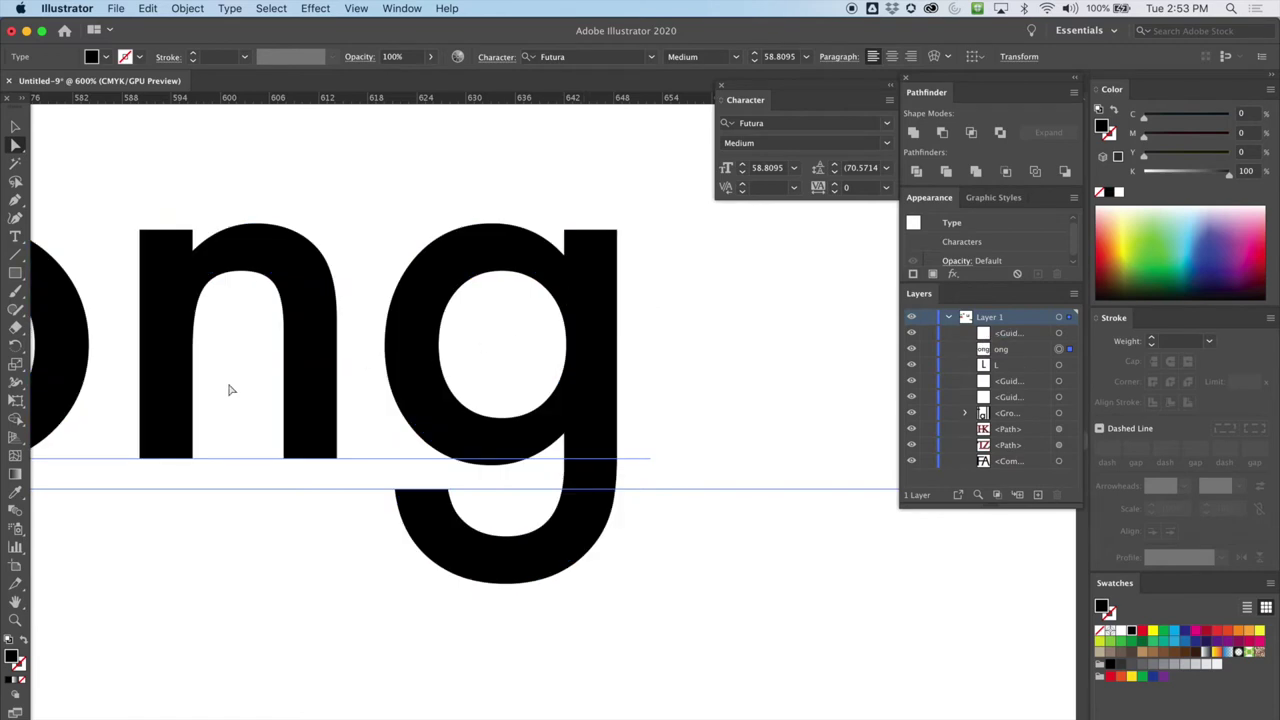
scroll(233, 339, left, 10)
Step: Nudge the L so its foot drops below the baseline under the o, then select L and ong
click(153, 312)
drag(163, 309, 164, 310)
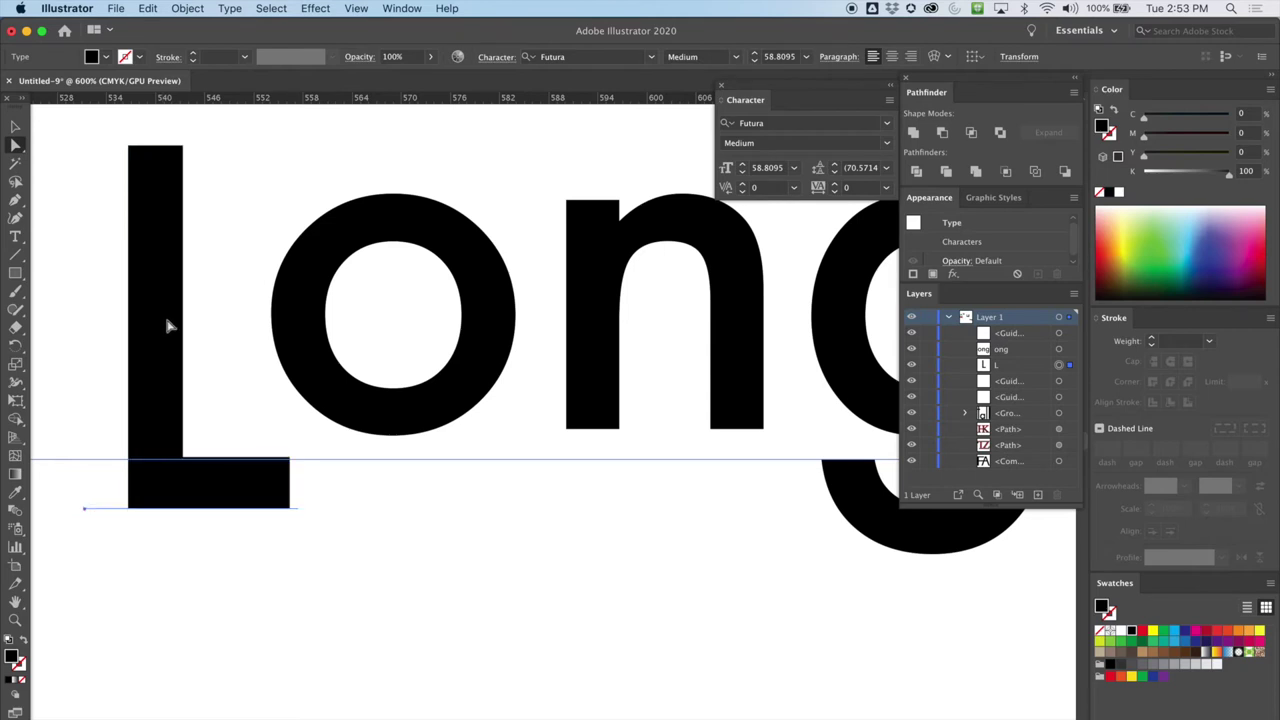
drag(168, 311, 167, 312)
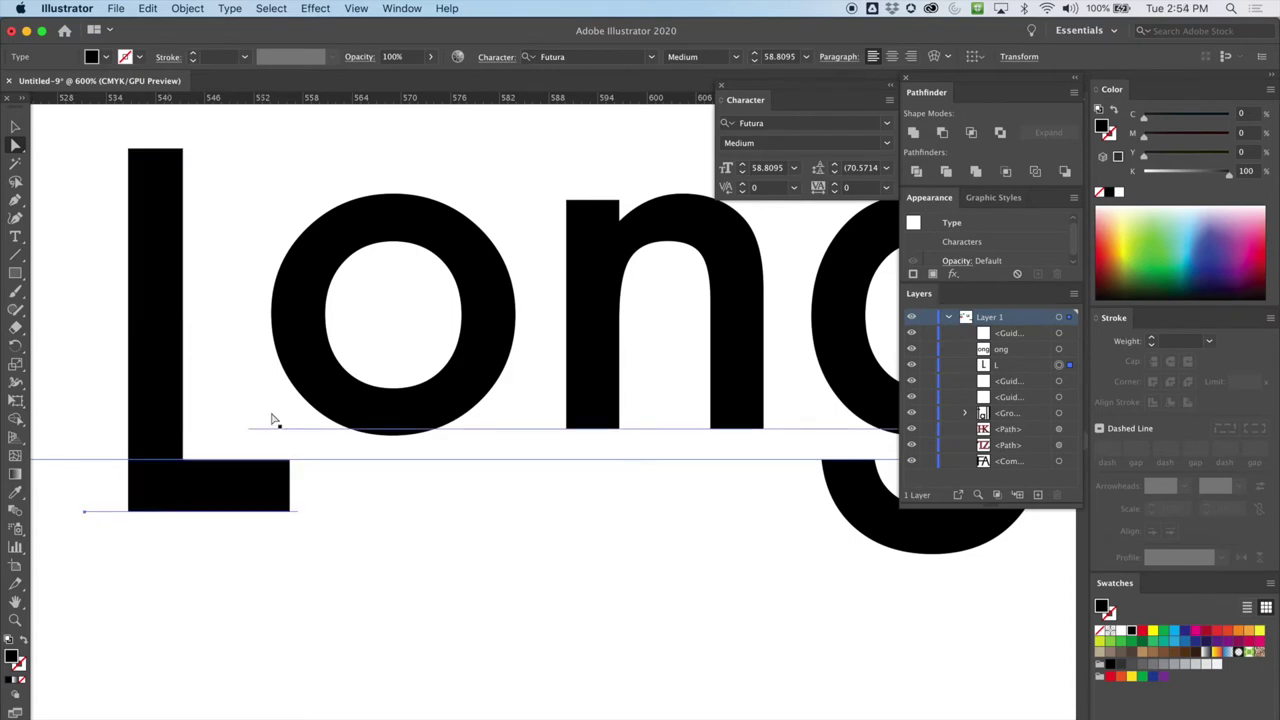
key(super+minus)
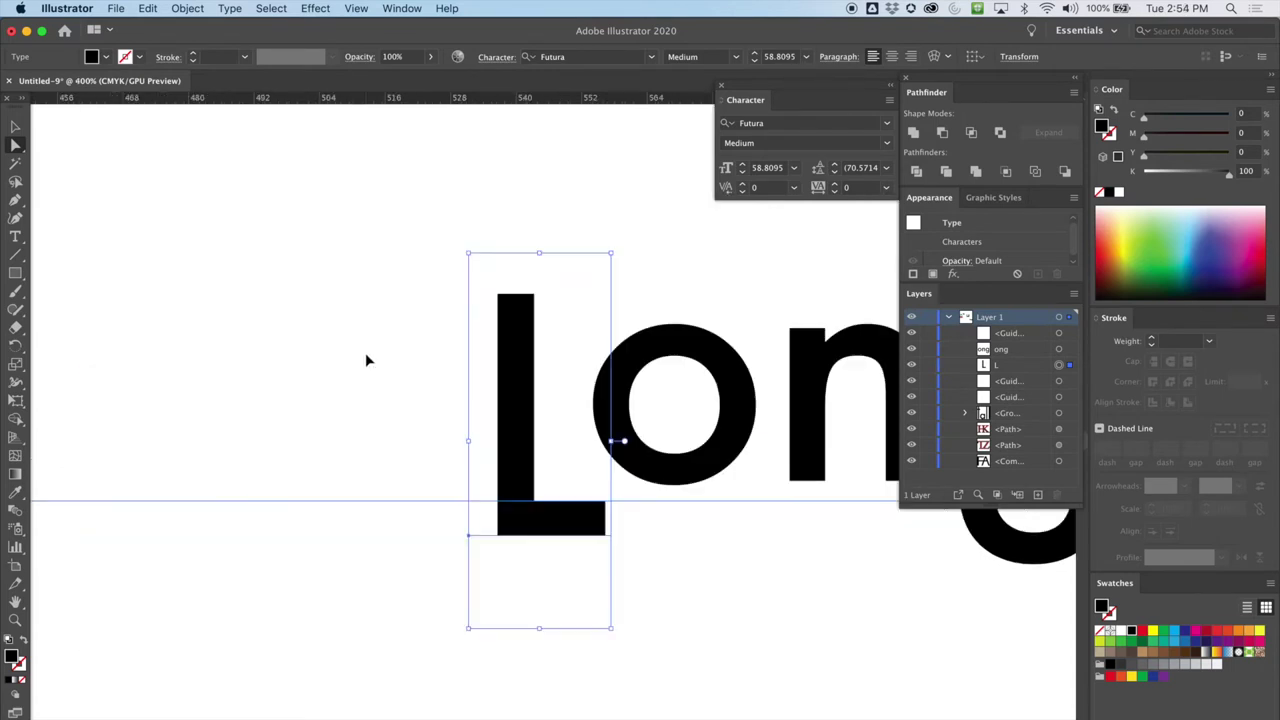
scroll(386, 271, right, 5)
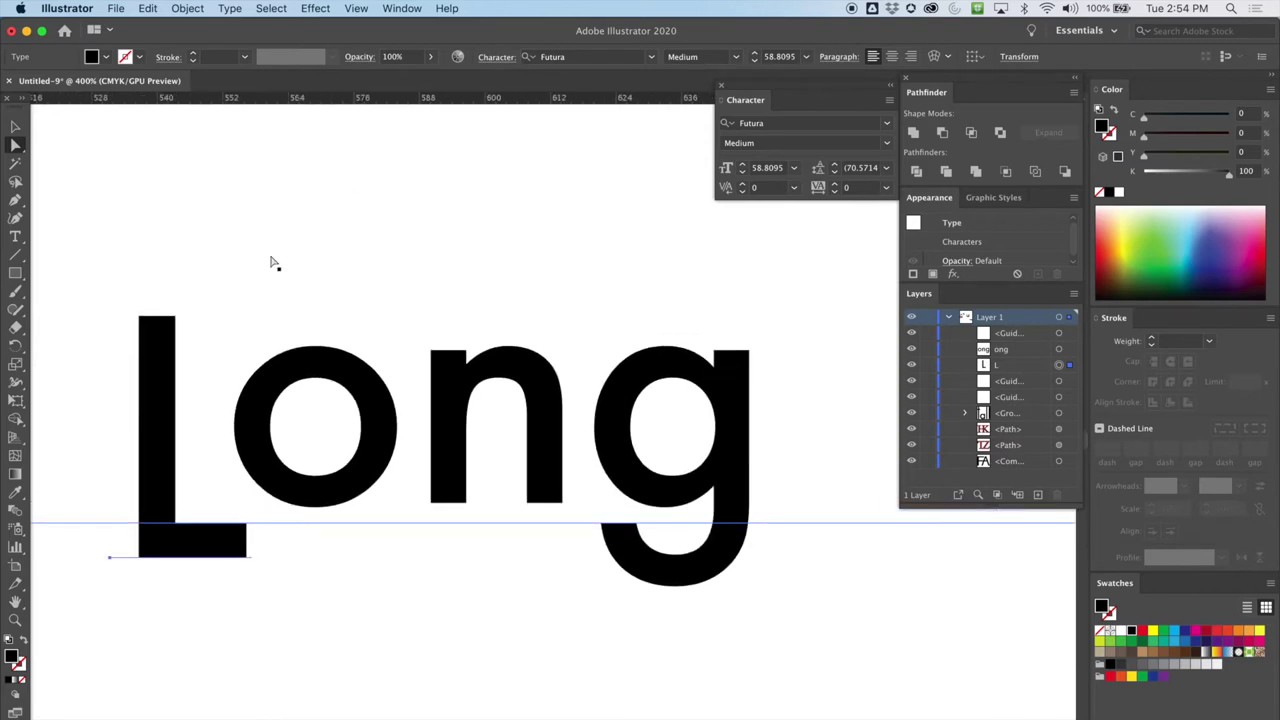
key(Right)
key(Right)
key(Right)
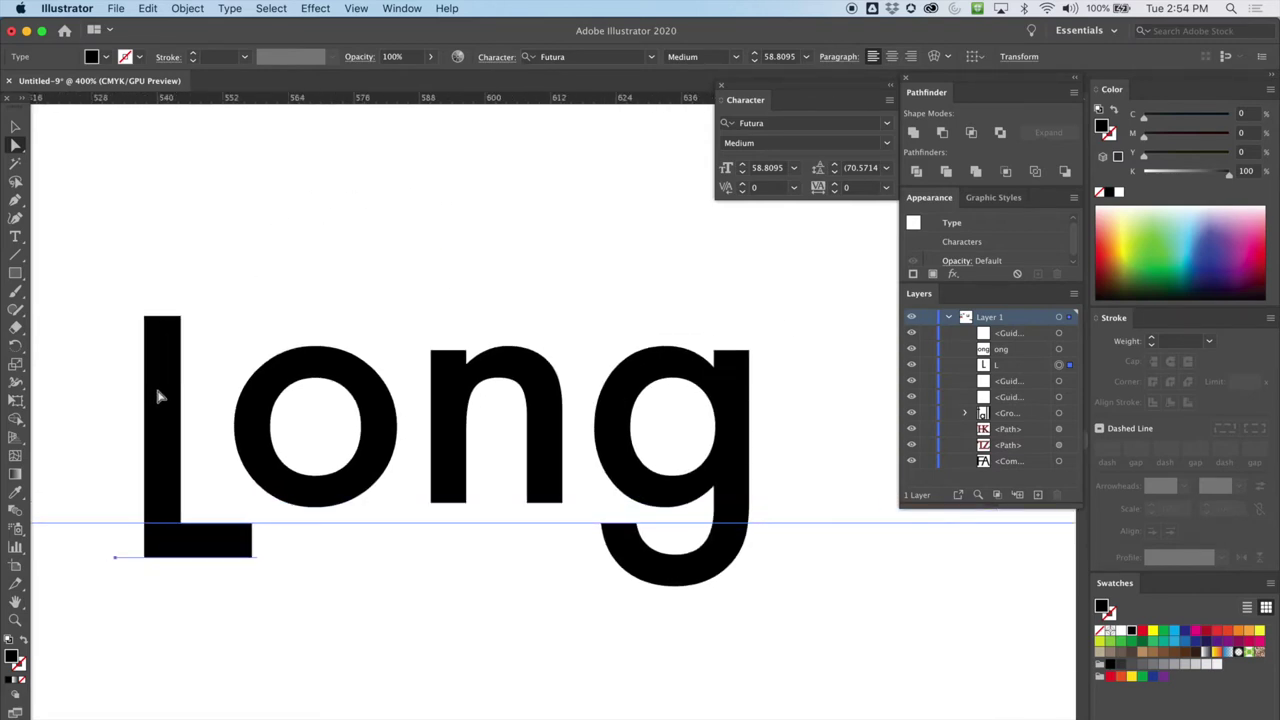
key(Left)
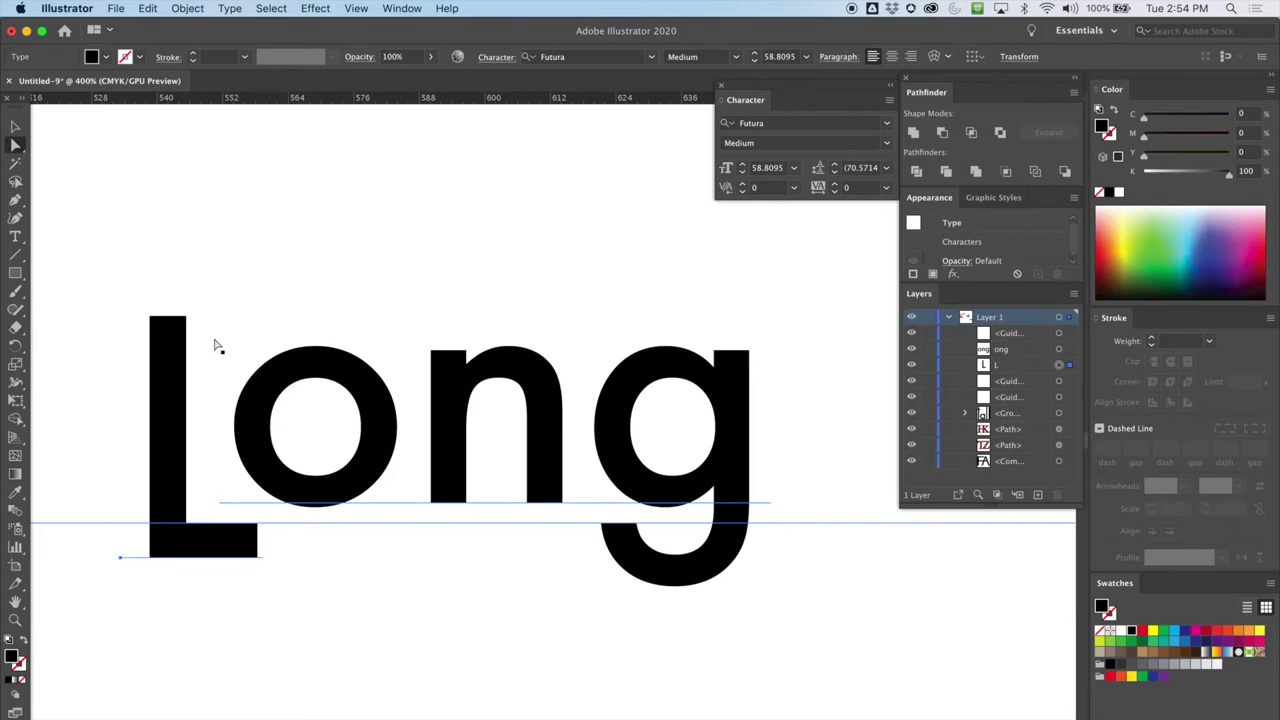
click(17, 128)
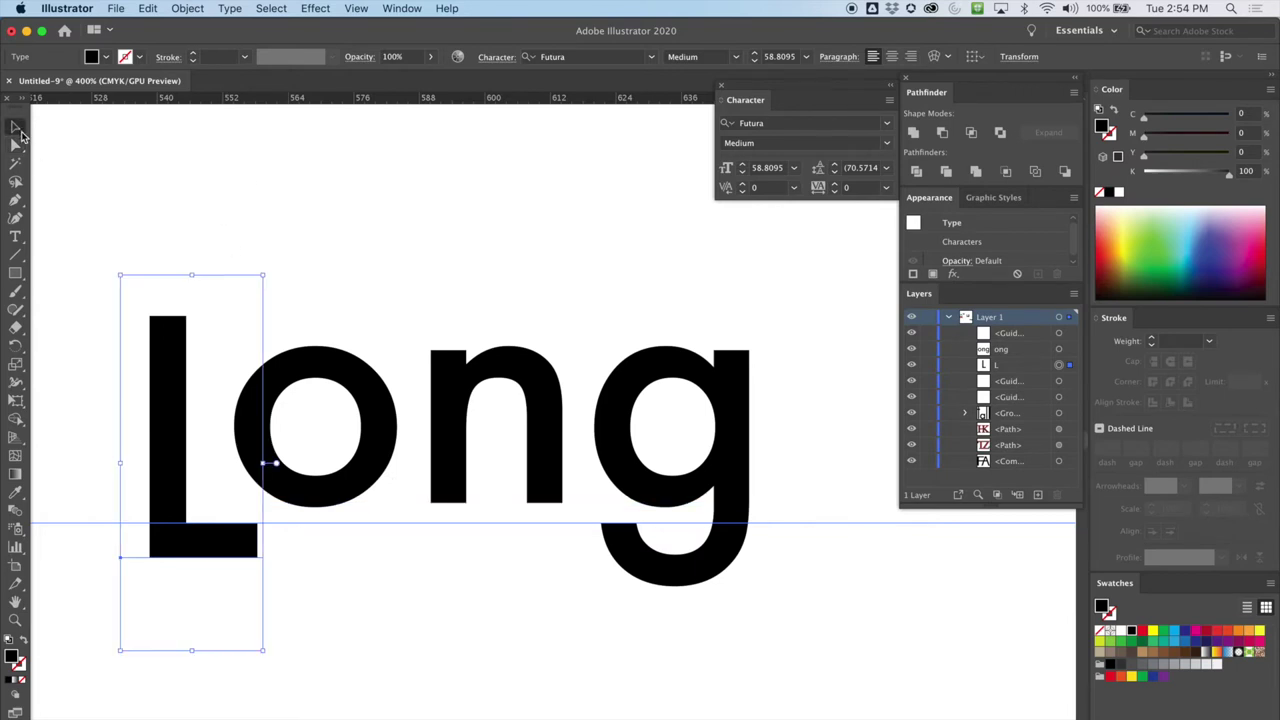
click(175, 175)
drag(116, 210, 757, 534)
Step: Convert the word Long to outlines with Type > Create Outlines
click(195, 10)
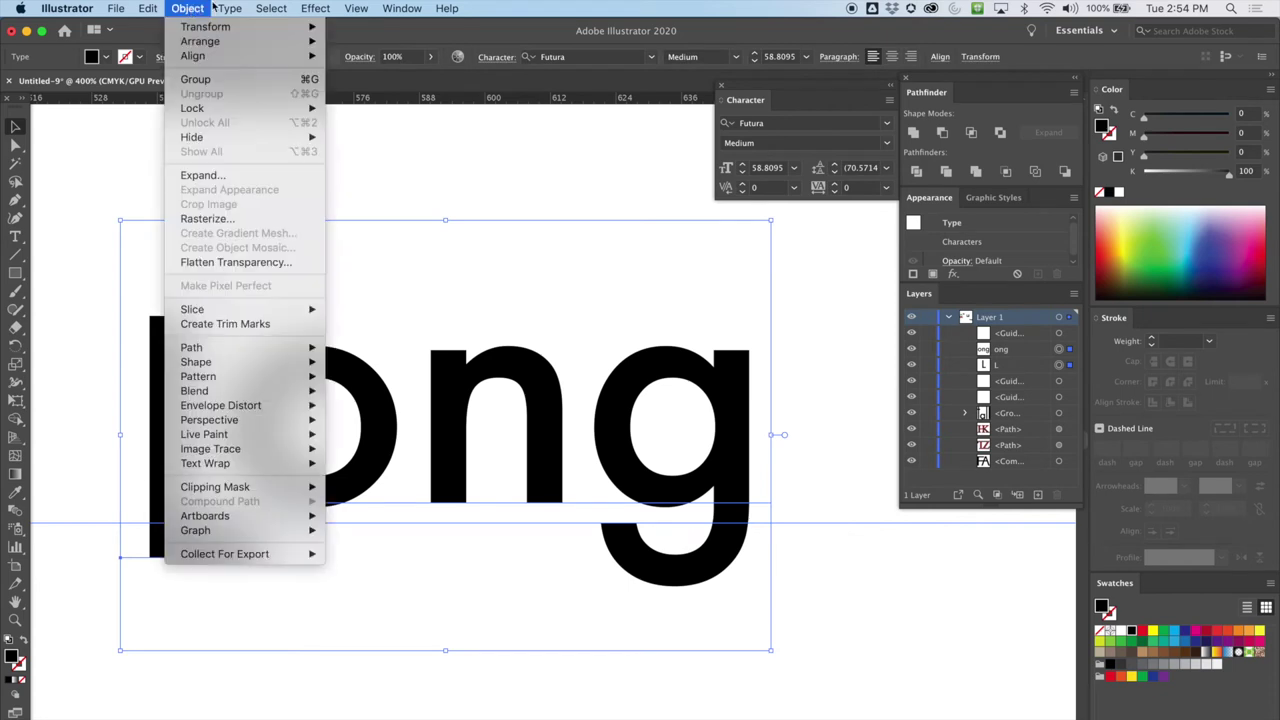
mouse_move(229, 10)
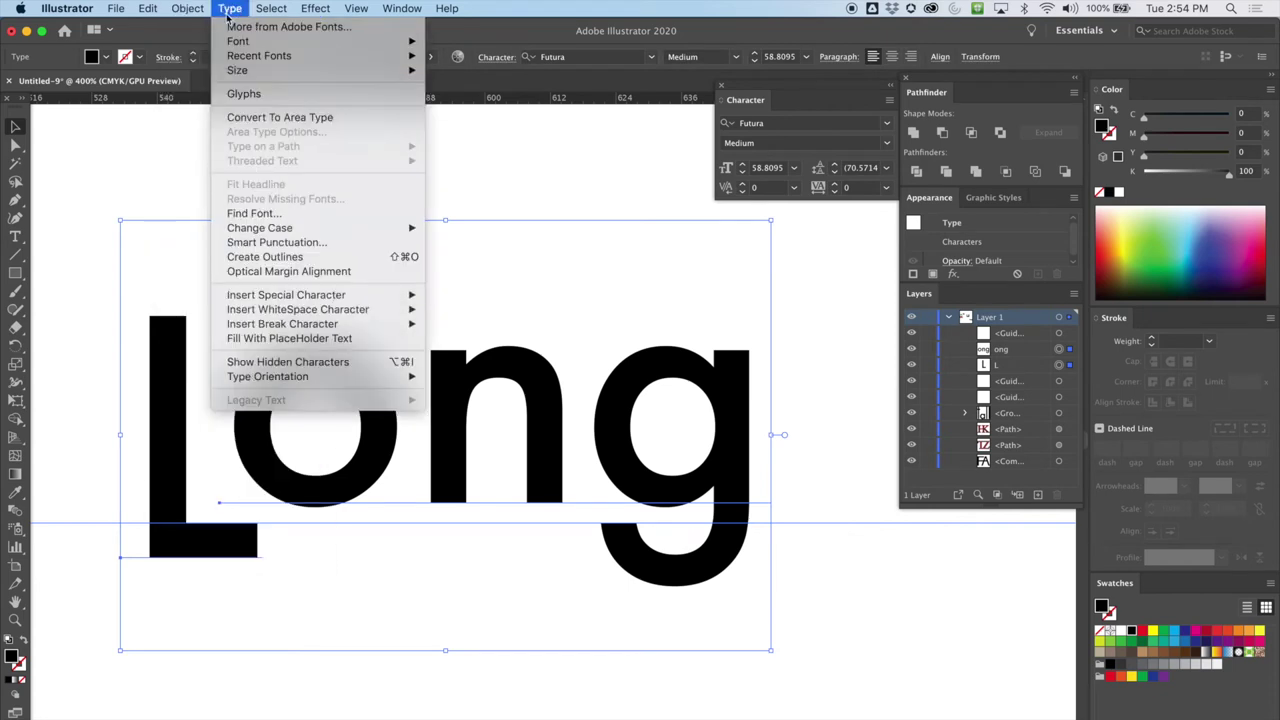
click(268, 257)
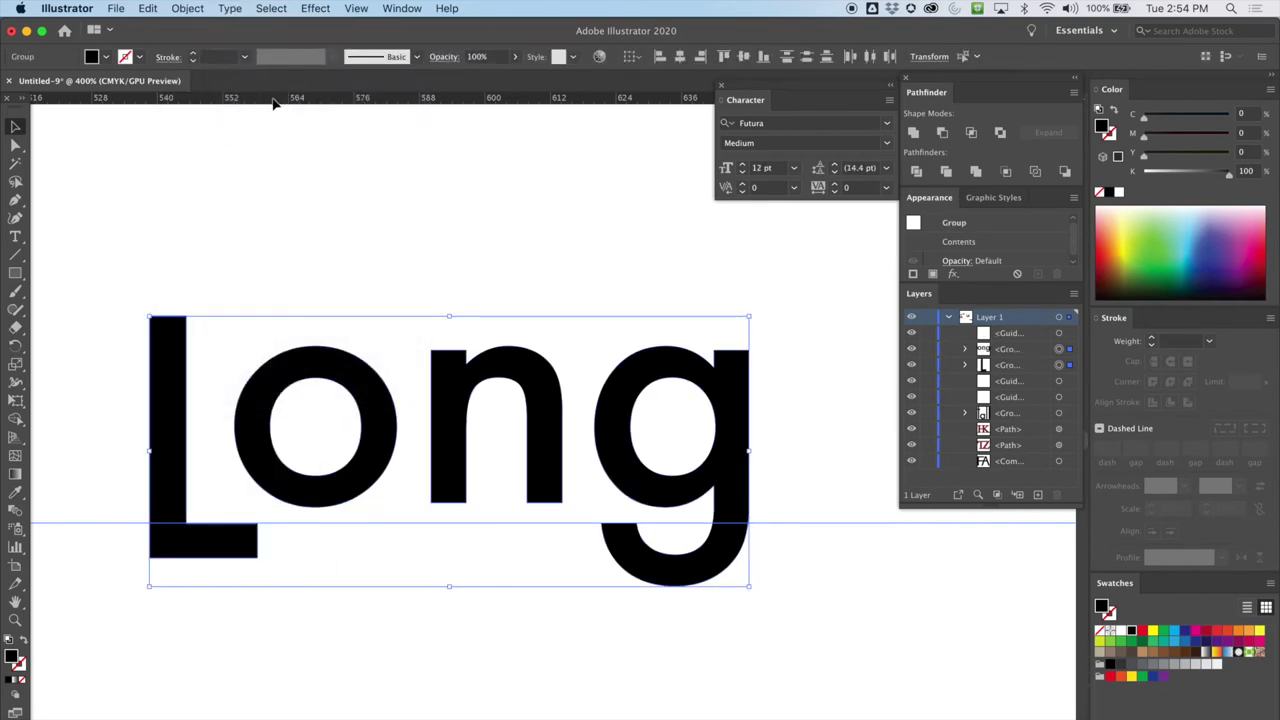
Step: Drag the L's foot anchors right beneath ong until they meet the g's tail
click(15, 145)
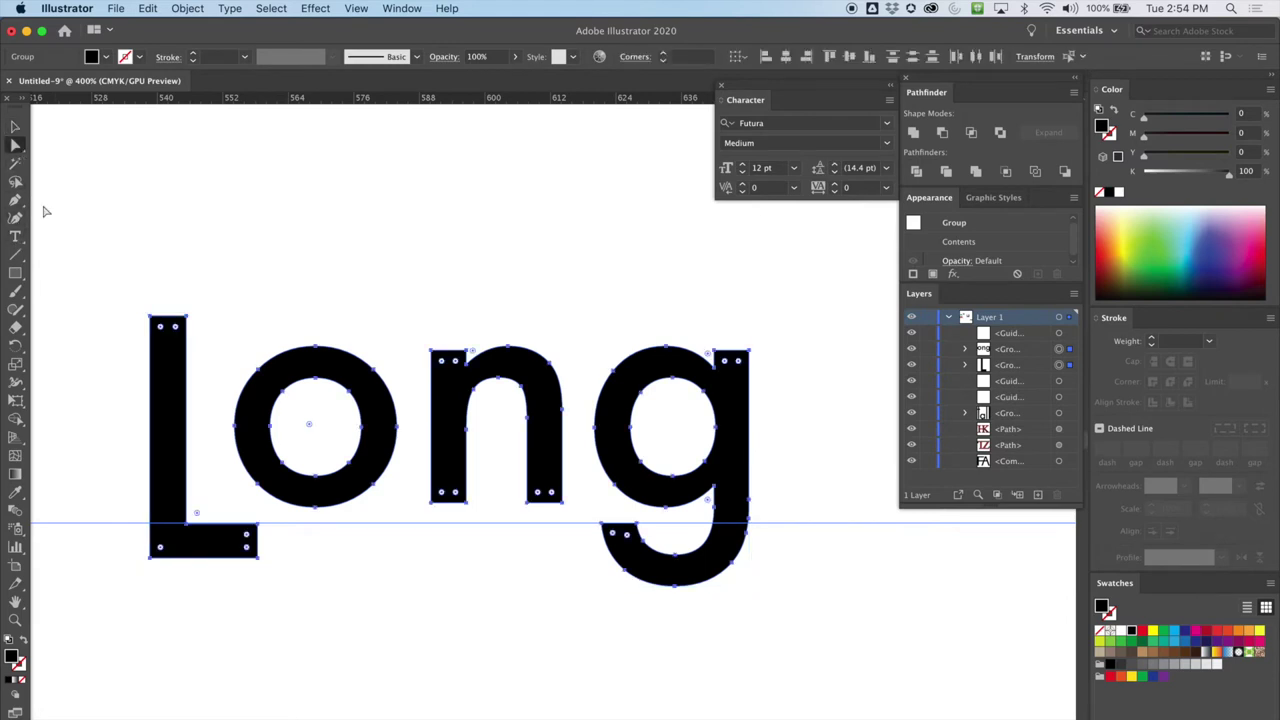
click(281, 636)
drag(246, 590, 632, 566)
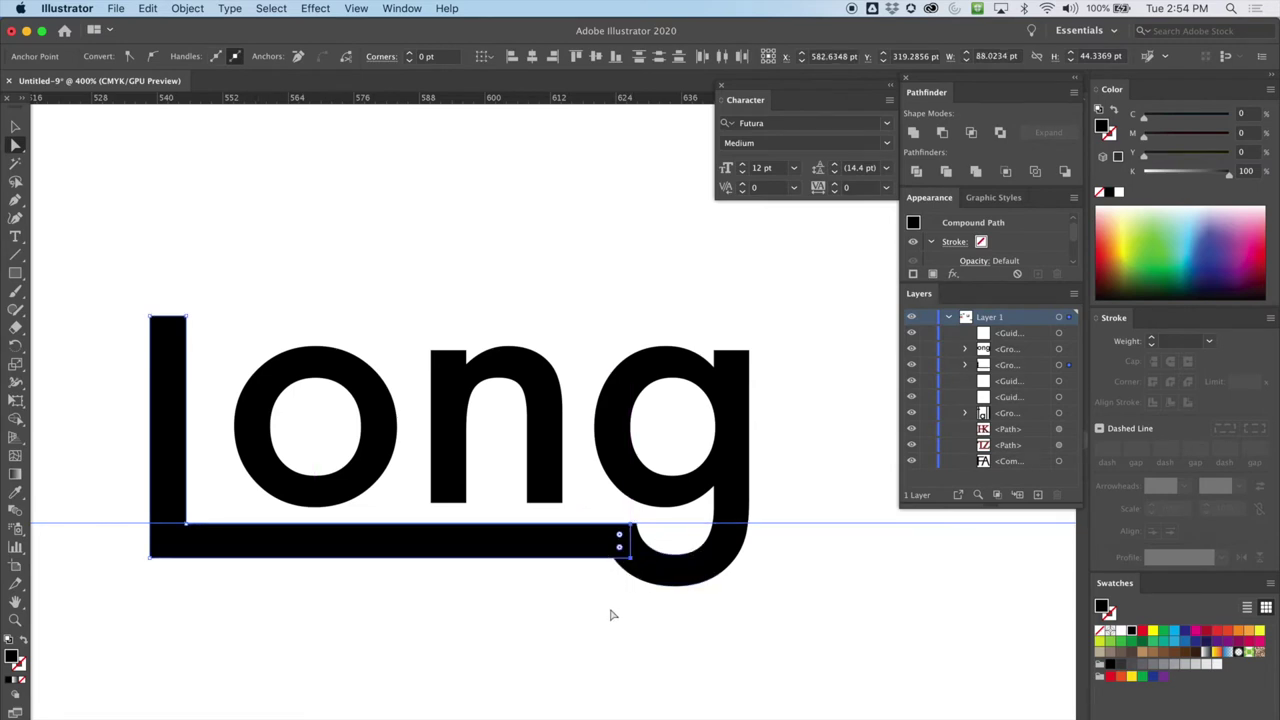
click(588, 657)
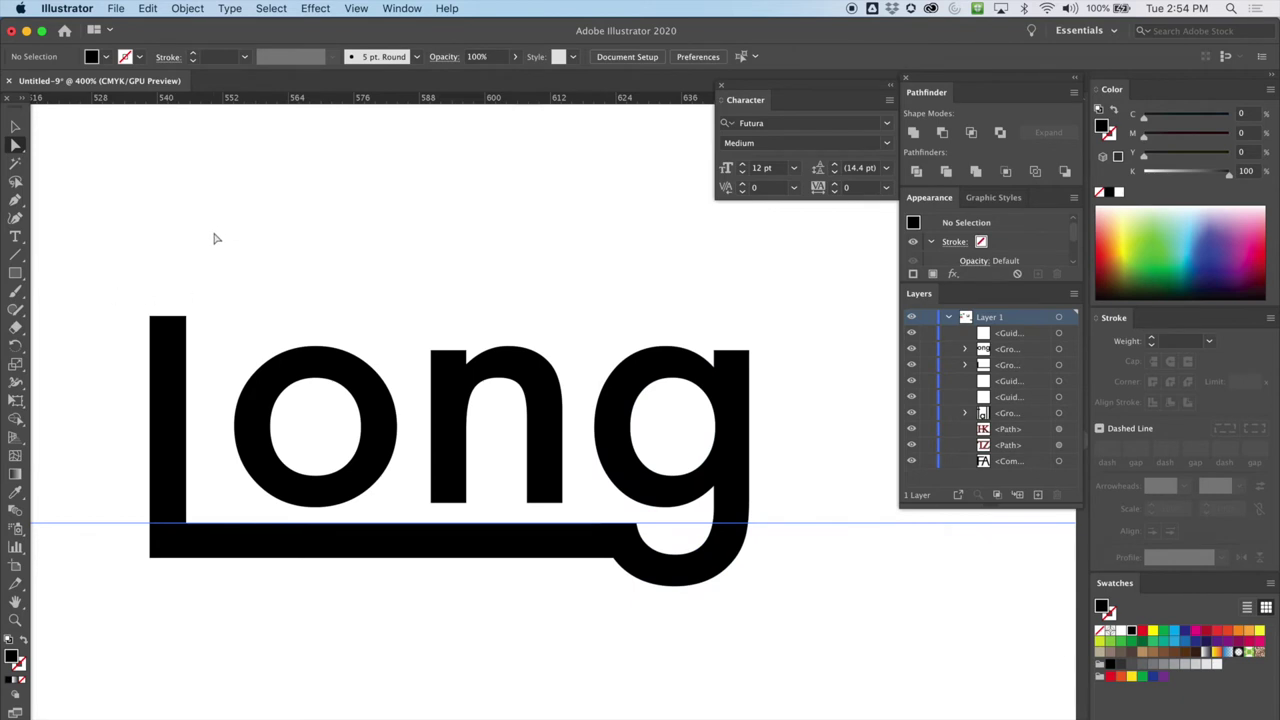
key(super+minus)
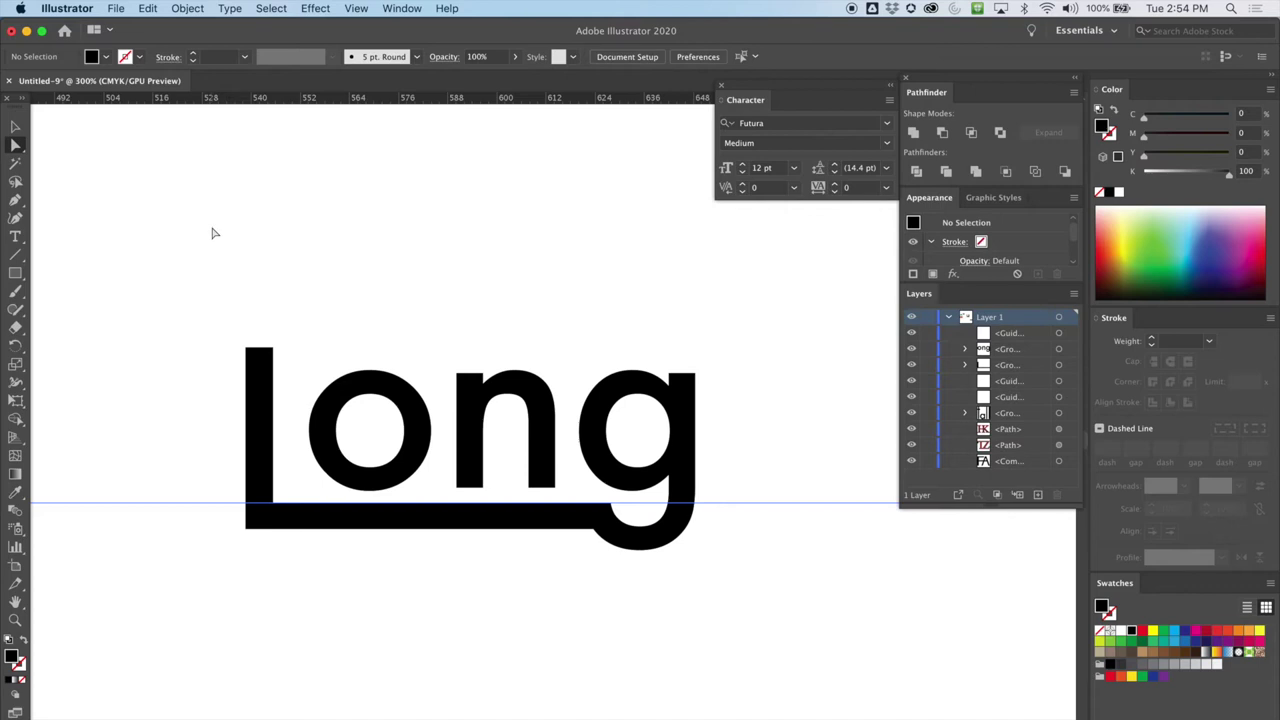
key(super+semicolon)
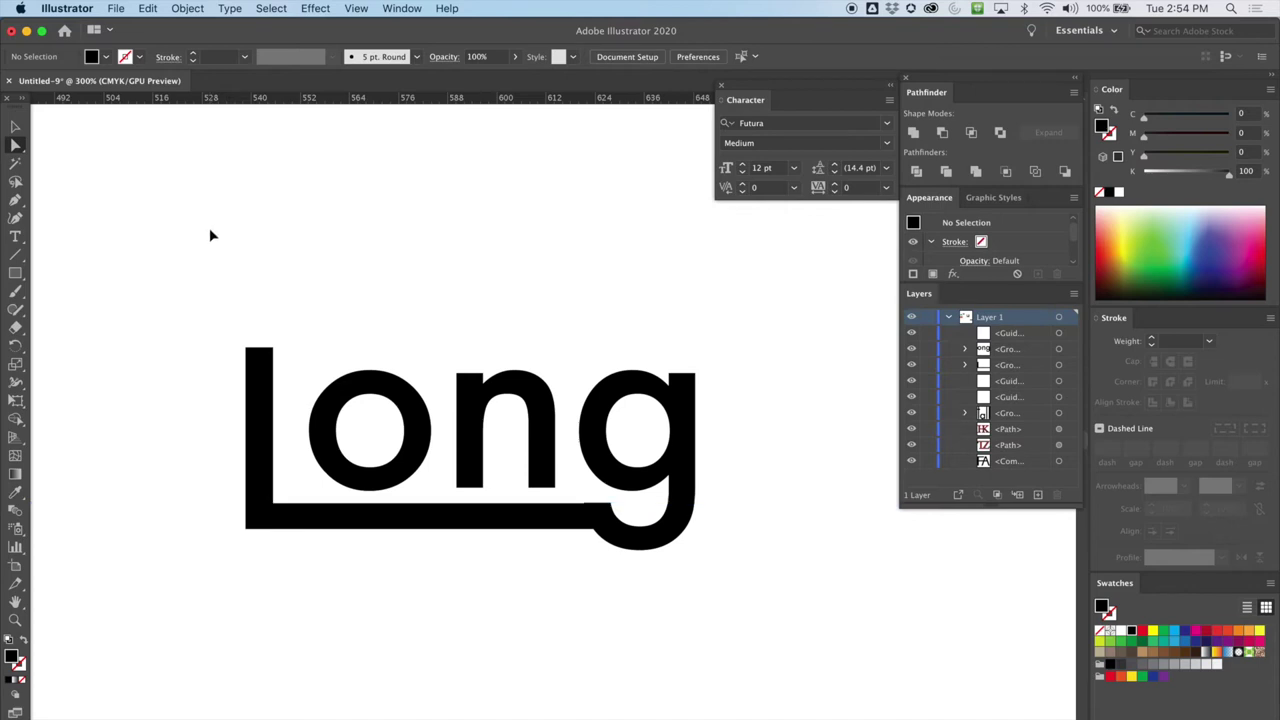
key(super+semicolon)
key(super+semicolon)
Step: Zoom in on the L's foot near the g and nudge it toward alignment
key(super+equal)
key(super+equal)
key(super+equal)
key(super+equal)
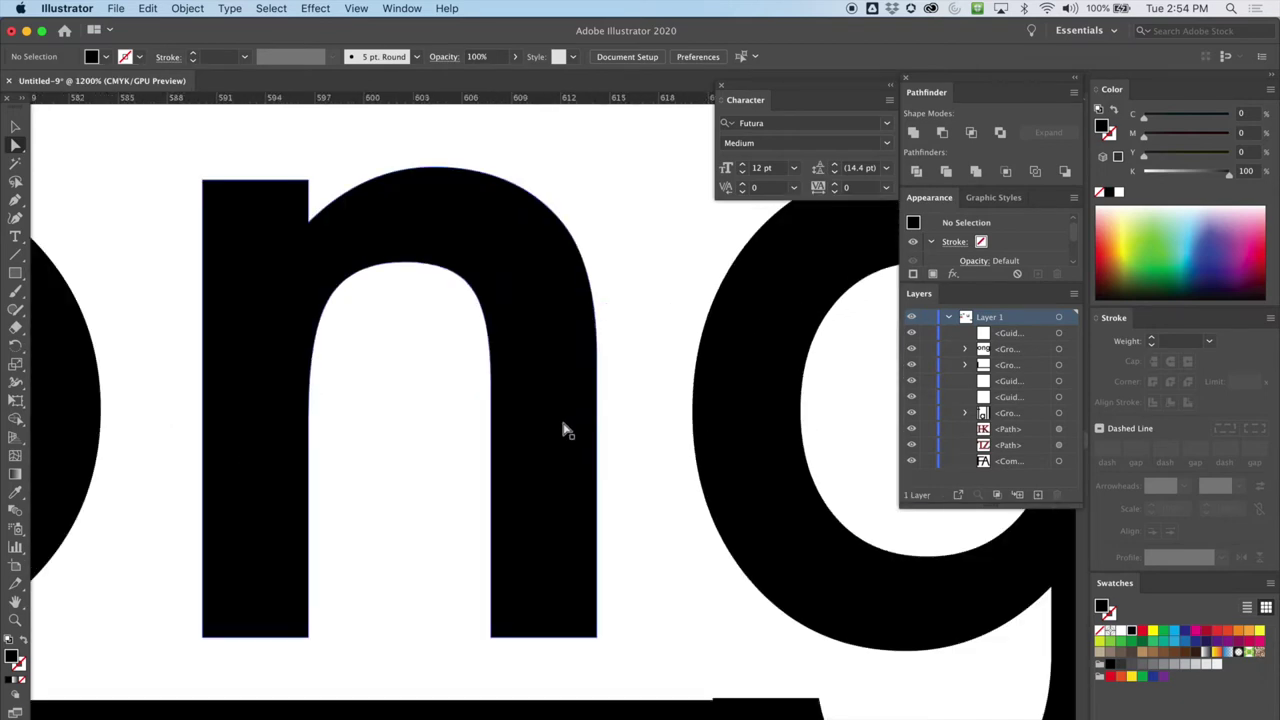
drag(566, 420, 517, 140)
drag(523, 345, 523, 382)
drag(519, 497, 518, 497)
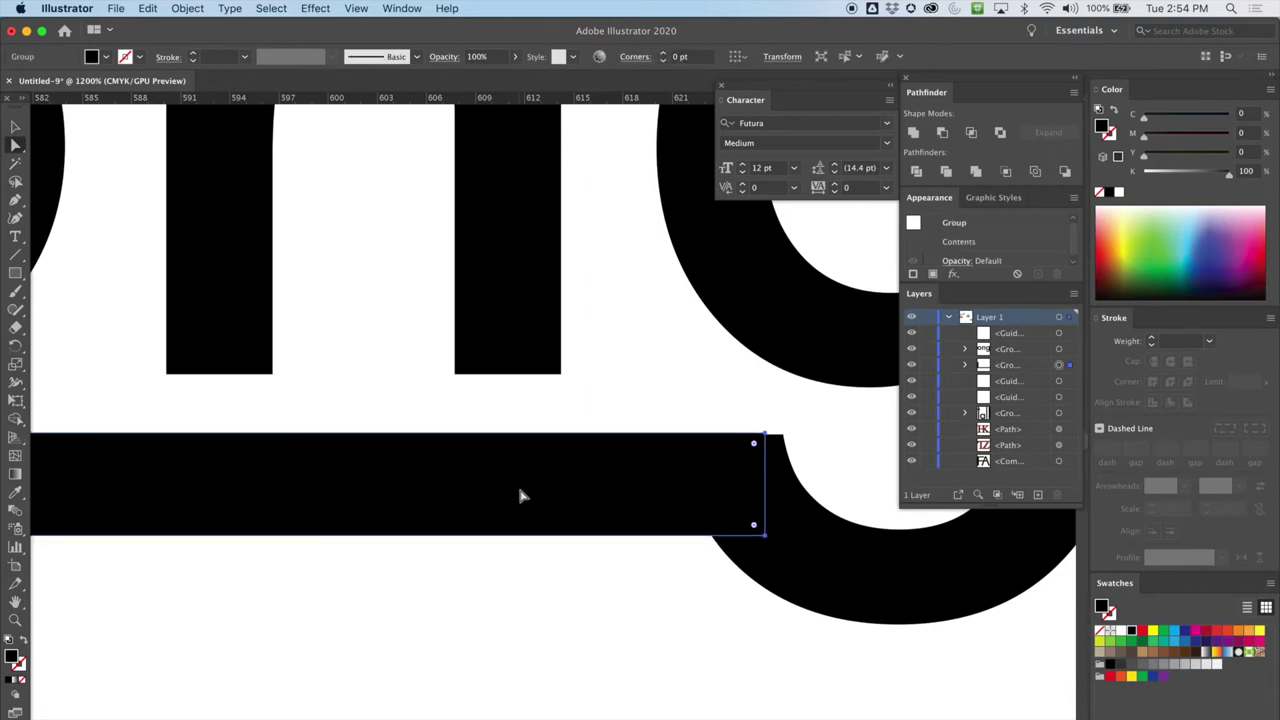
scroll(518, 495, up, 5)
key(super+equal)
scroll(347, 300, right, 10)
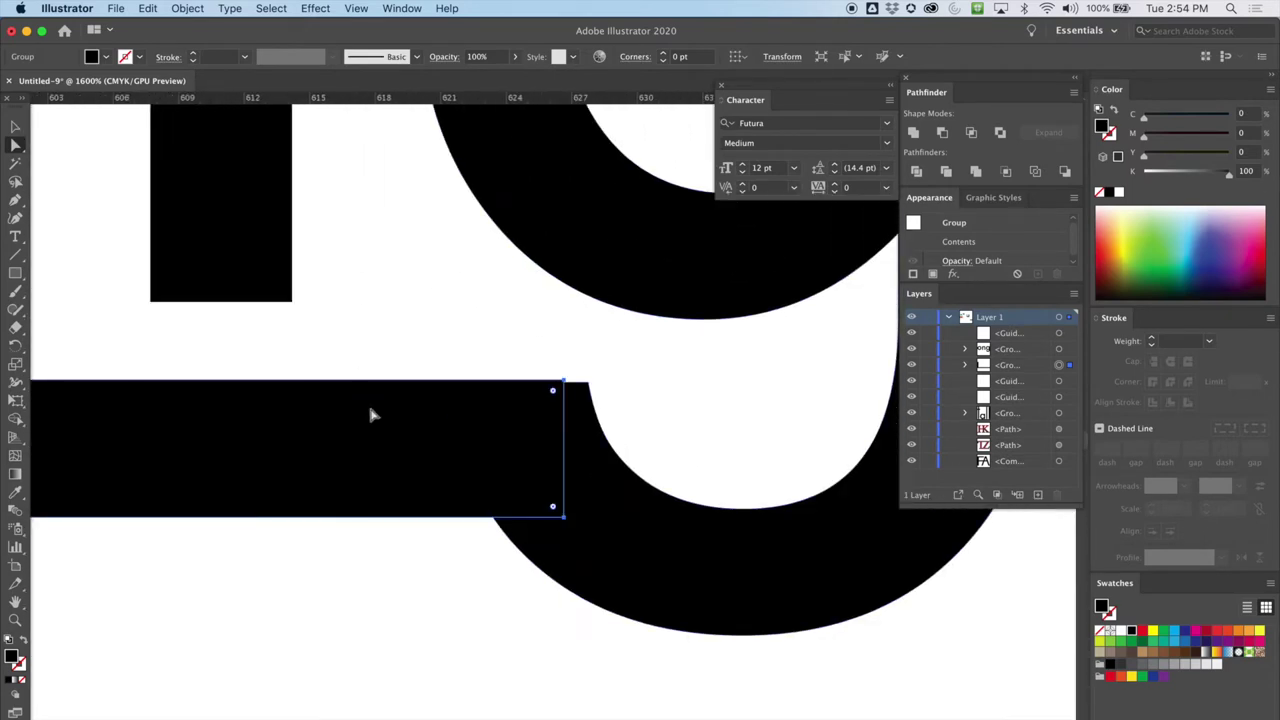
drag(367, 427, 368, 430)
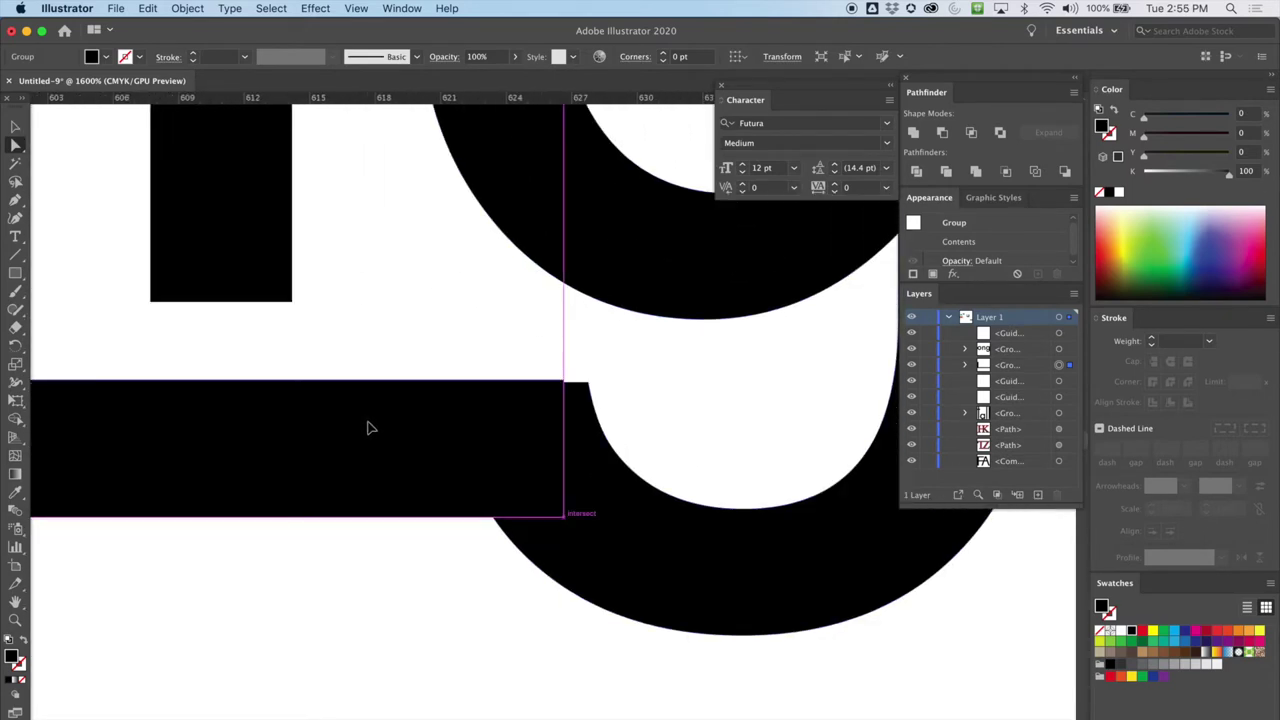
click(417, 354)
drag(394, 517, 383, 467)
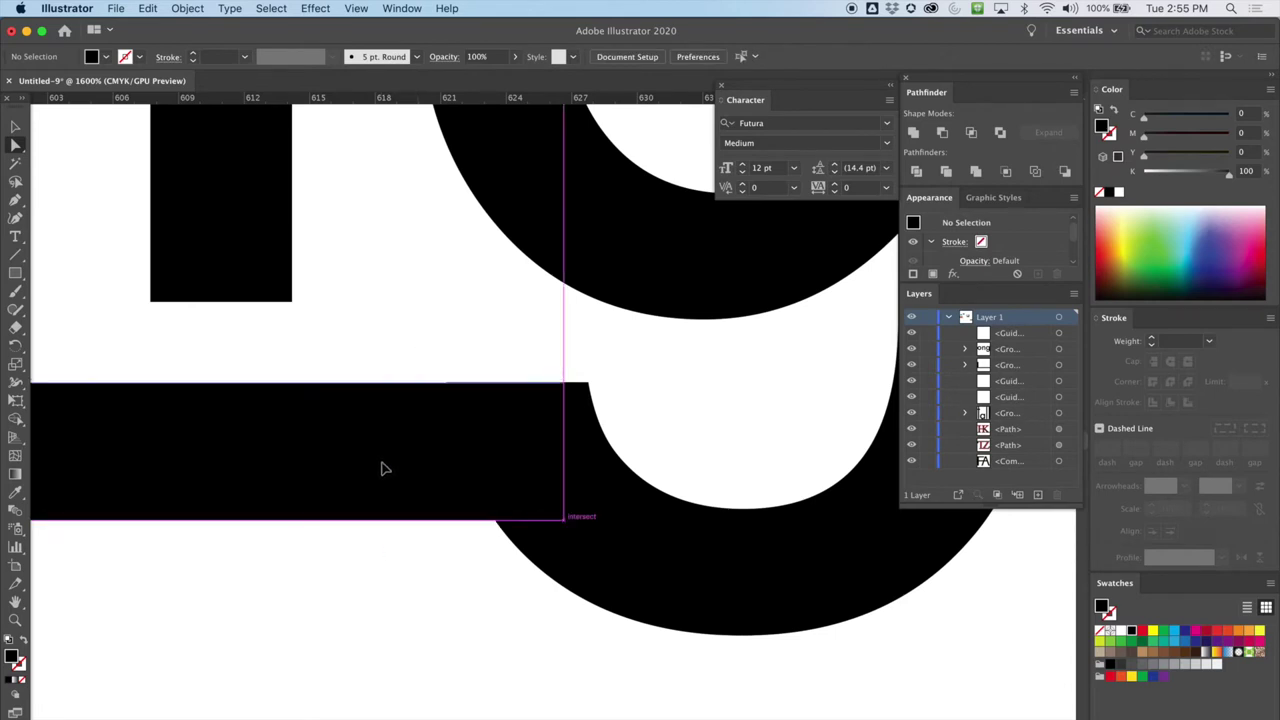
click(380, 551)
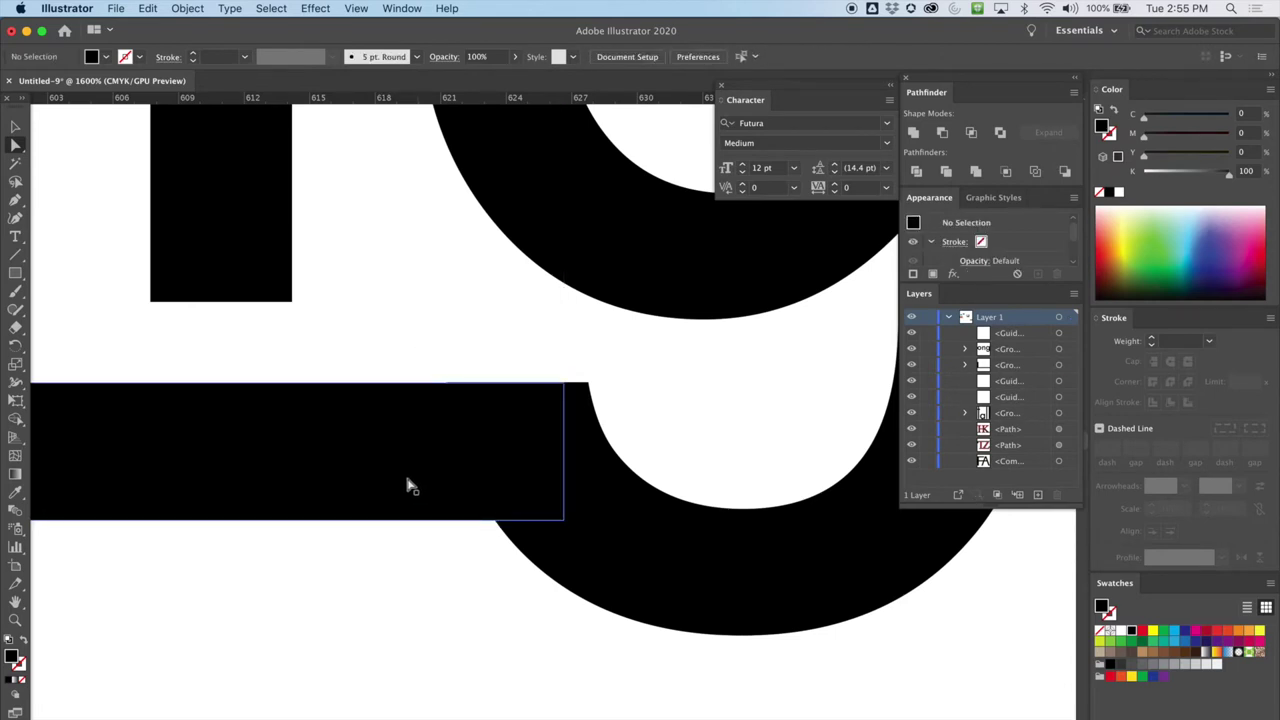
Step: At higher zoom, nudge the foot about 0.12 pt until its top edge is flush with the g
drag(405, 479, 408, 469)
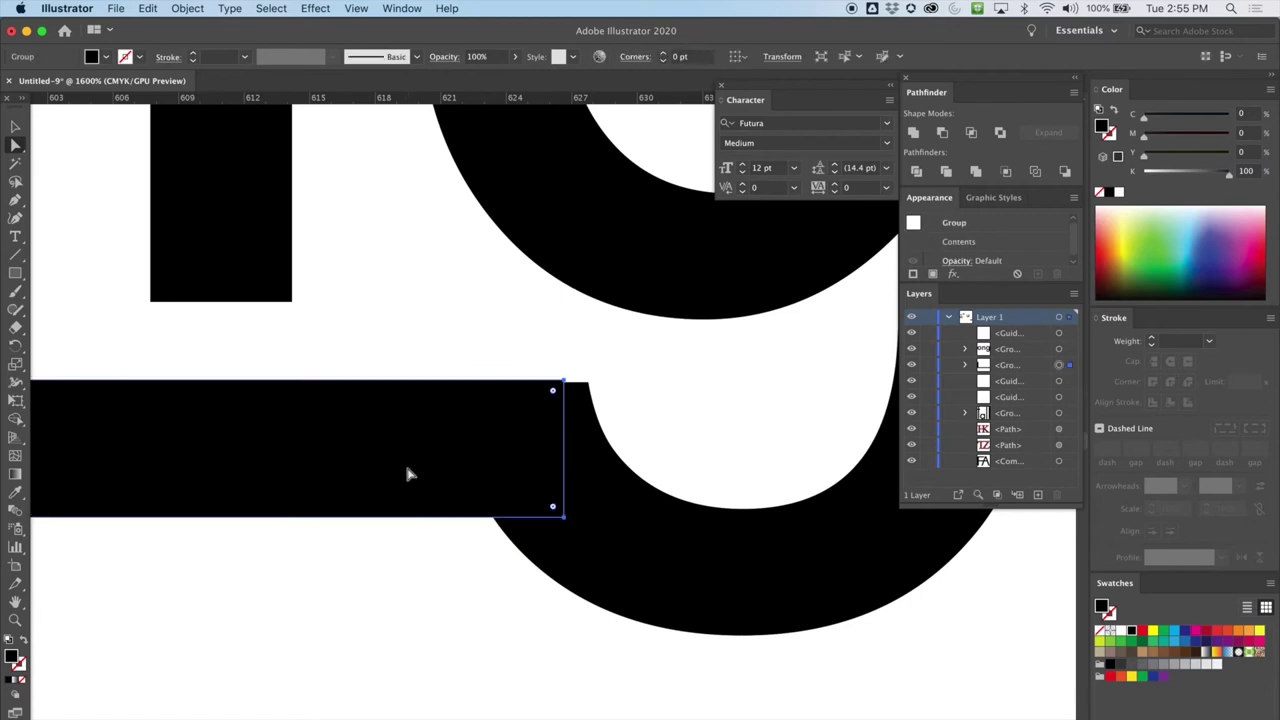
key(super+equal)
key(super+equal)
scroll(402, 490, down, 10)
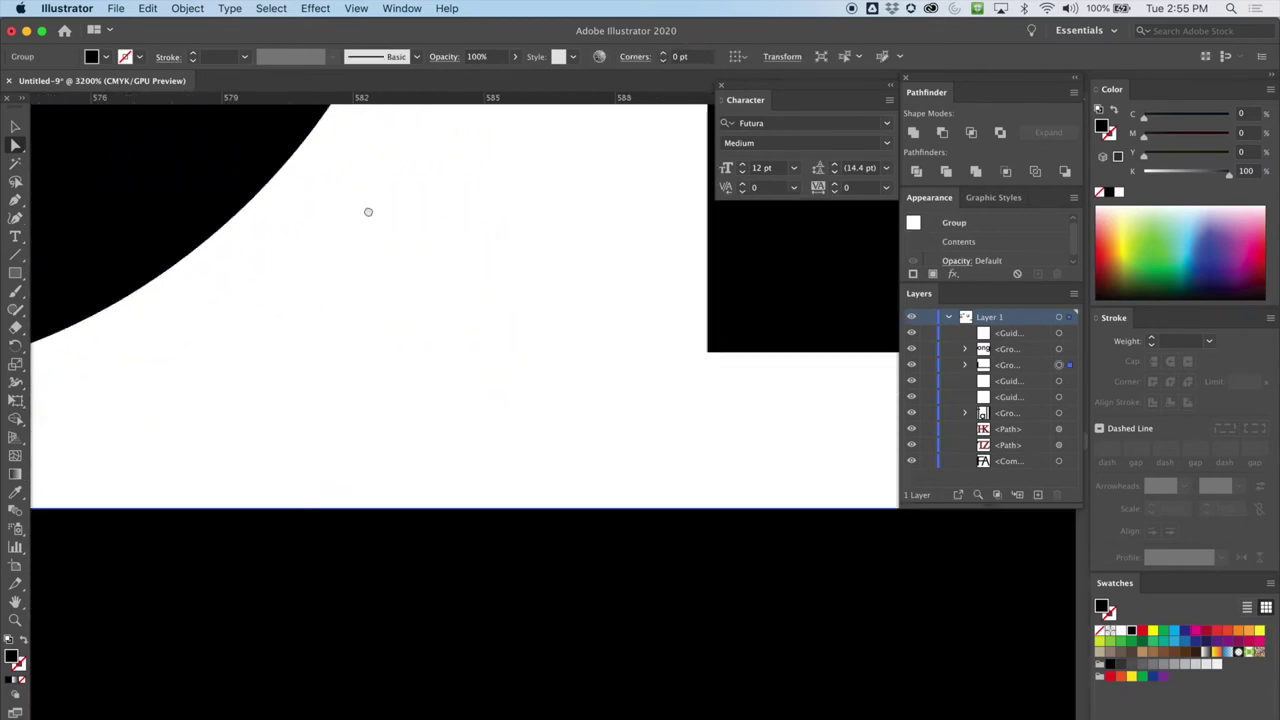
scroll(427, 242, right, 15)
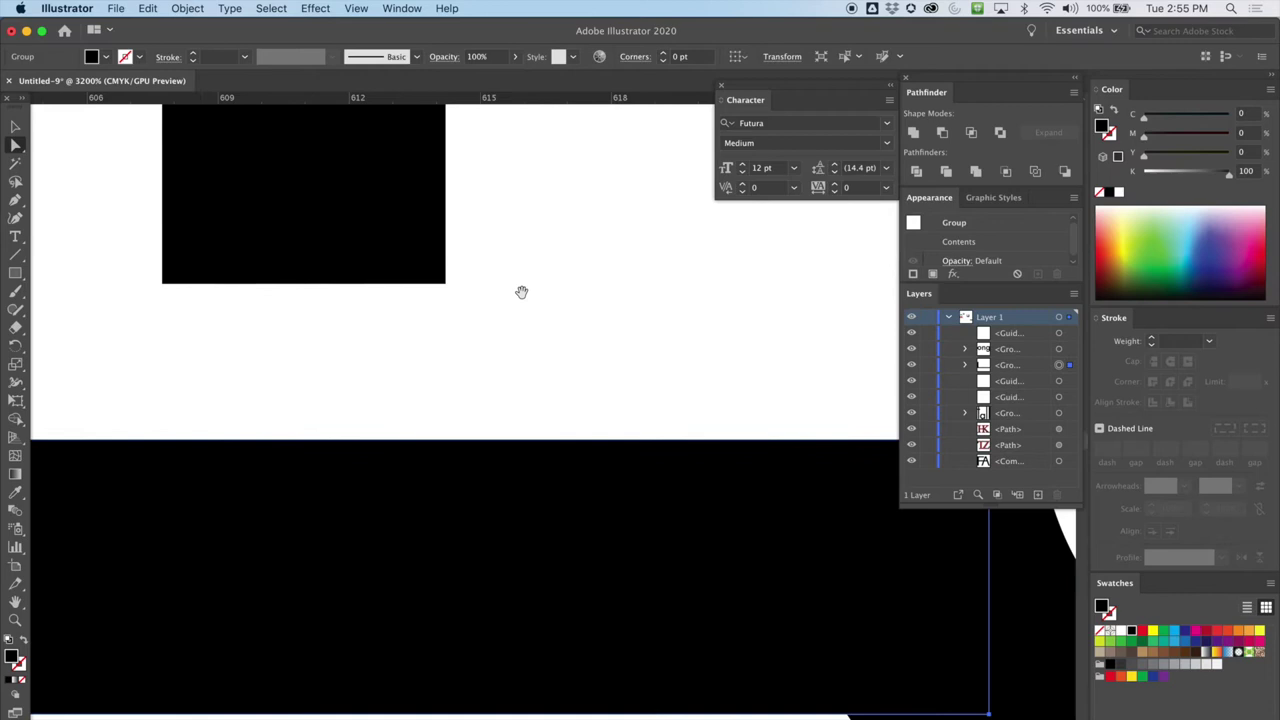
scroll(347, 346, right, 5)
scroll(347, 346, down, 4)
drag(474, 466, 473, 456)
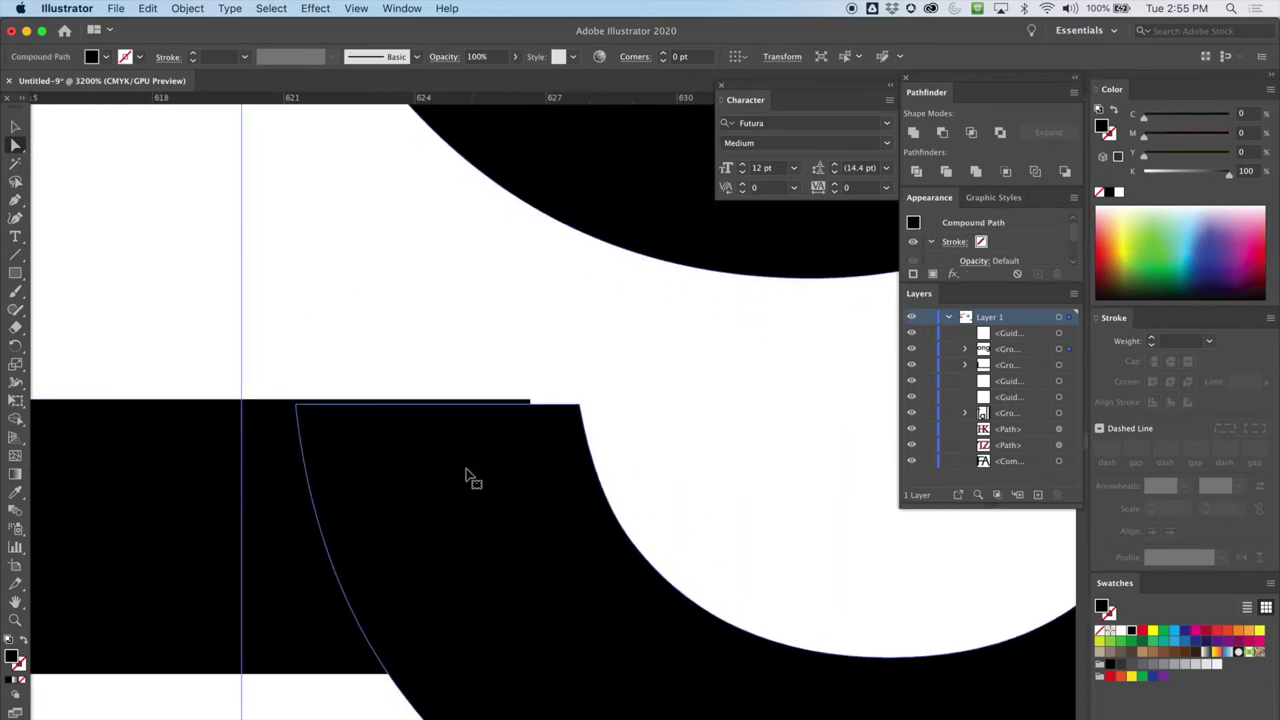
click(223, 517)
drag(223, 517, 233, 524)
click(347, 348)
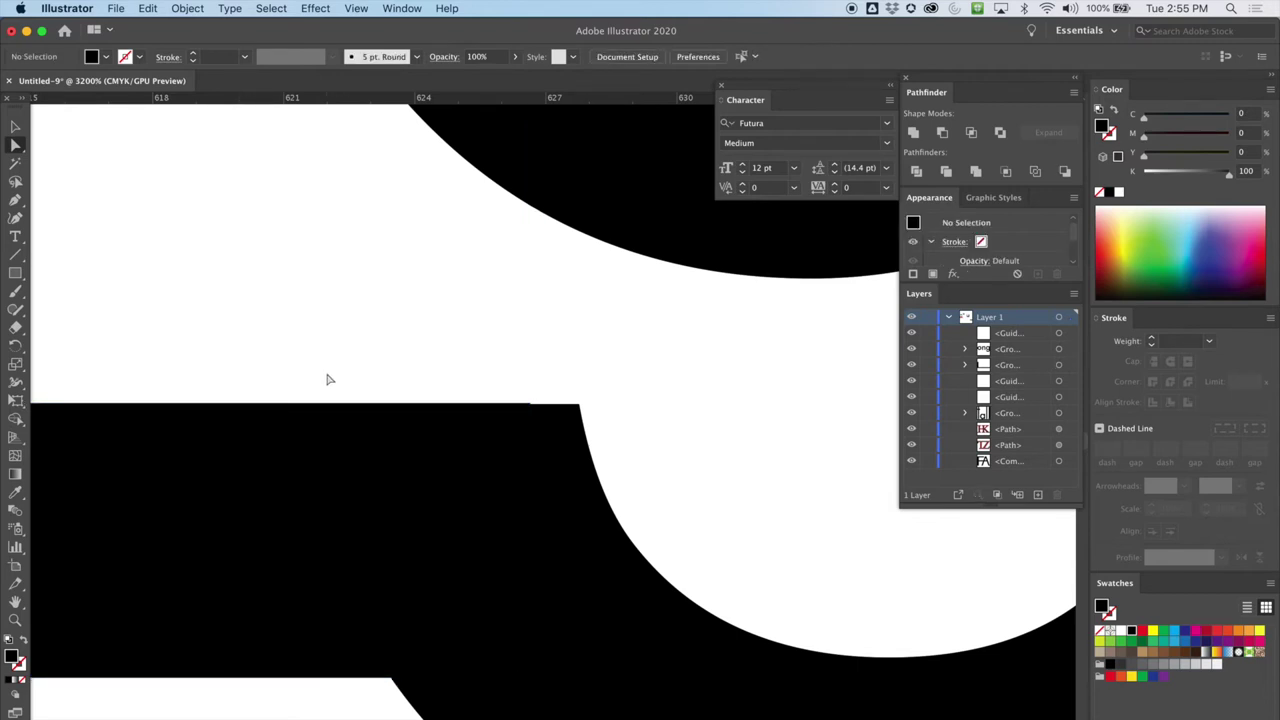
key(super+minus)
key(super+minus)
key(super+minus)
key(super+minus)
key(super+minus)
key(super+minus)
key(super+minus)
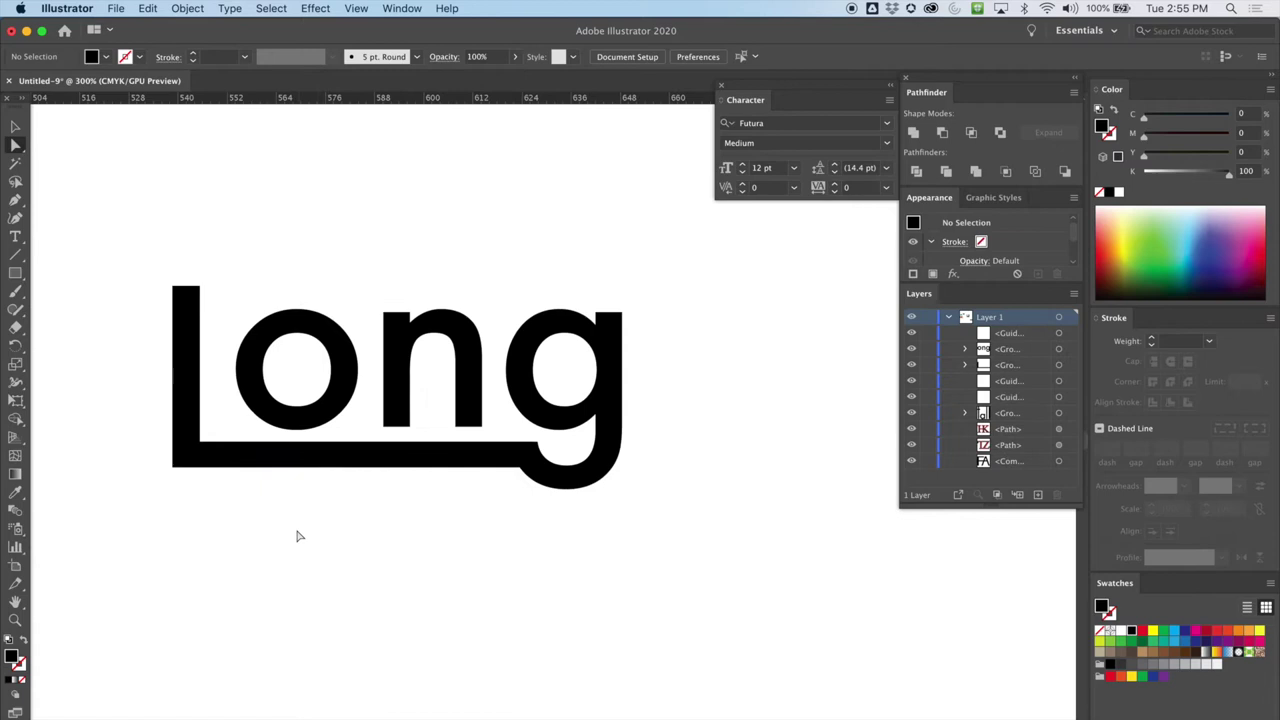
Step: Nudge the L shape one step right with the arrow keys
click(238, 458)
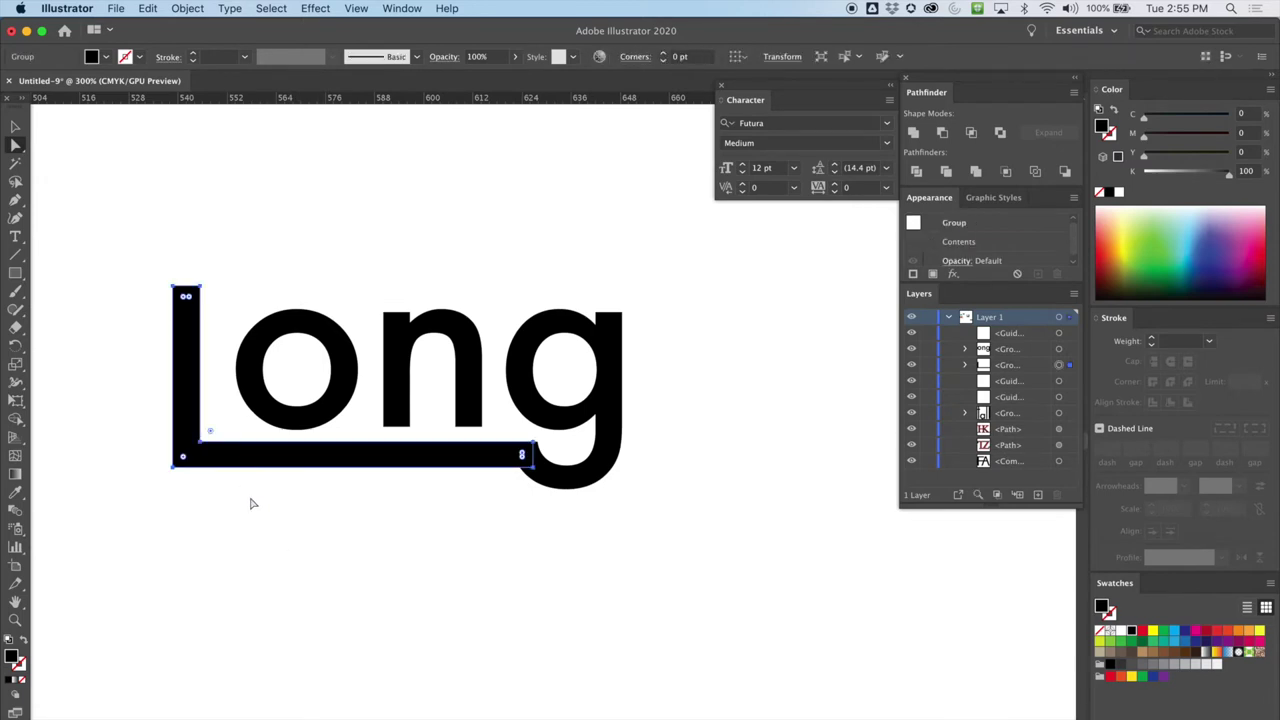
key(Right)
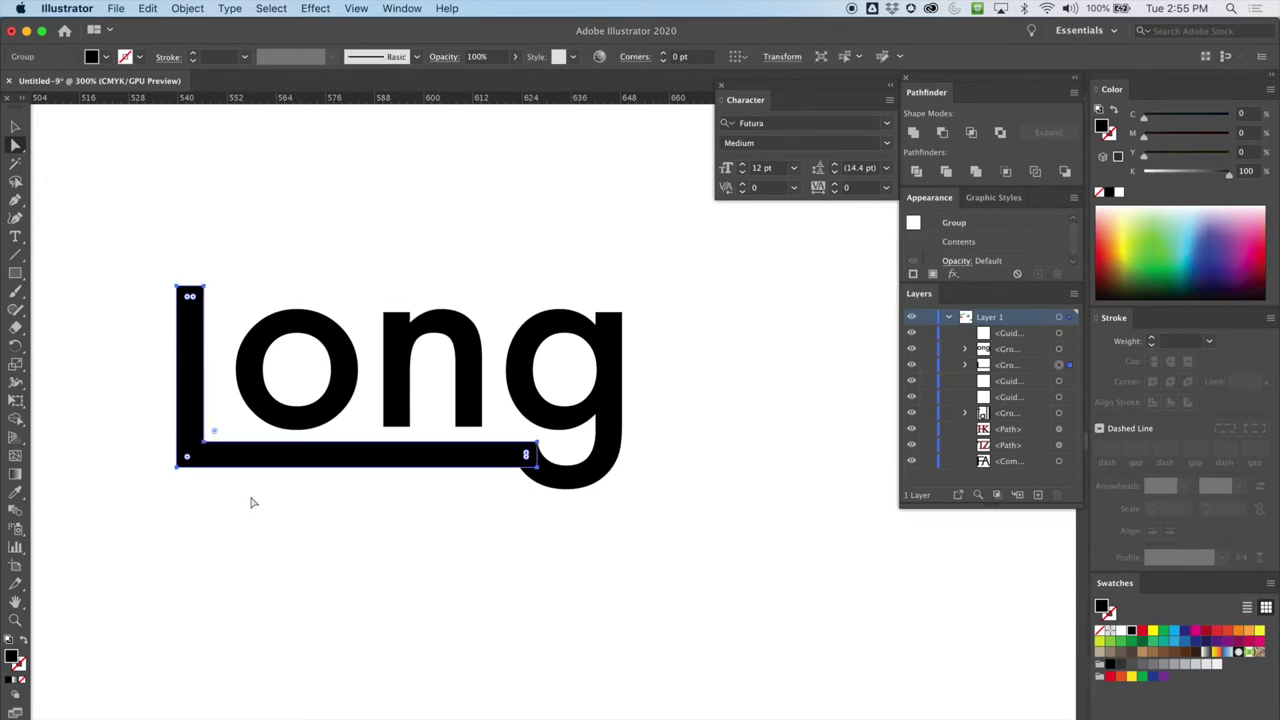
key(Right)
key(Left)
click(269, 564)
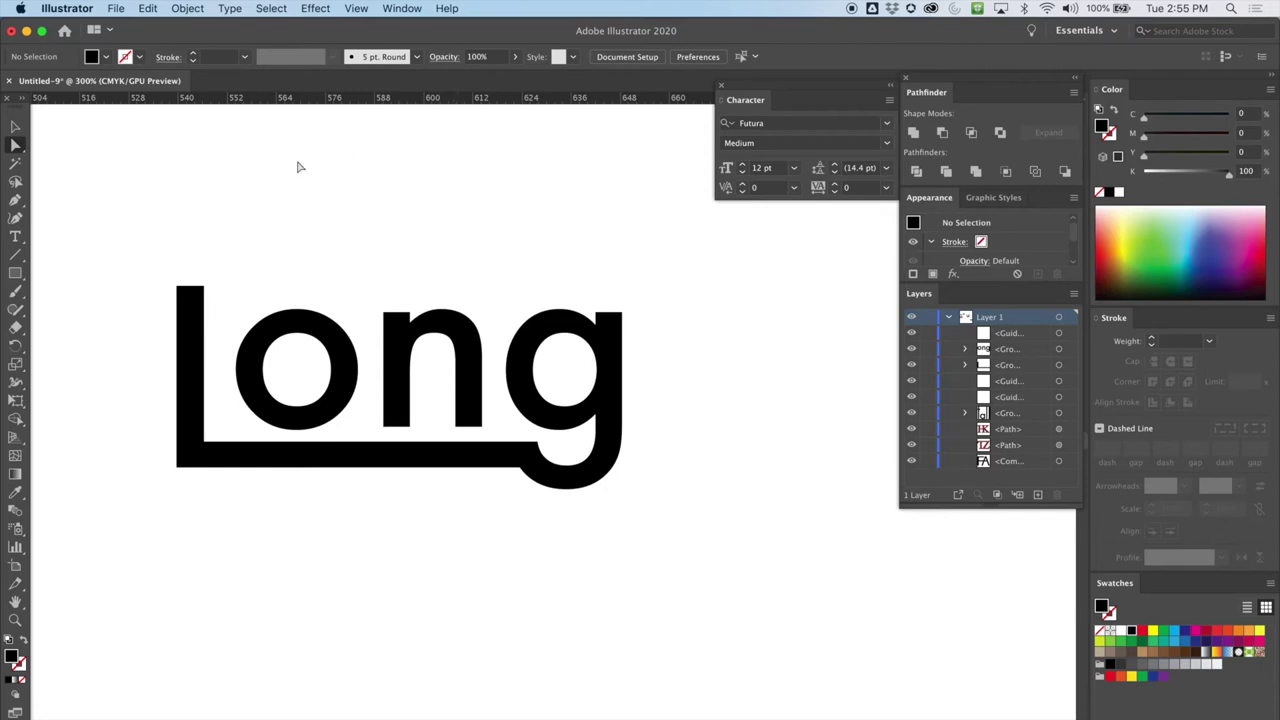
Step: Raise the L's stem top anchors about 6.5 pt so it rises above the letters
drag(143, 257, 237, 302)
drag(205, 290, 214, 217)
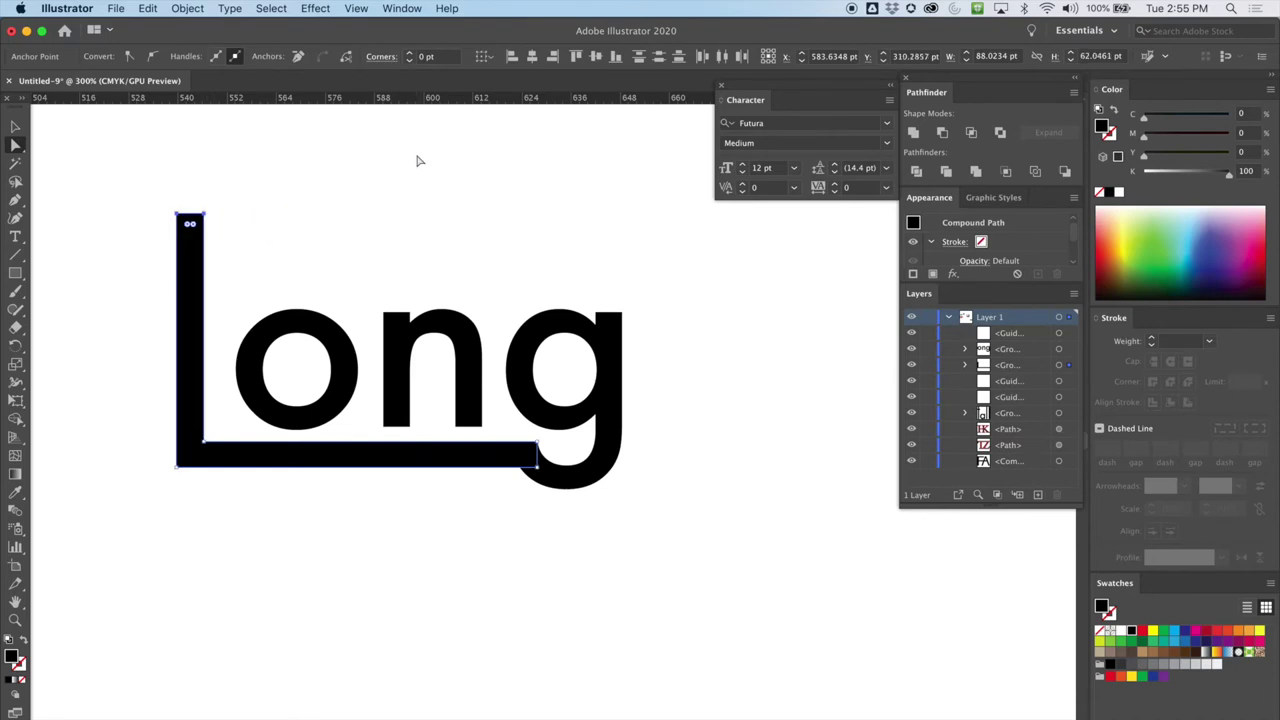
key(cmd+z)
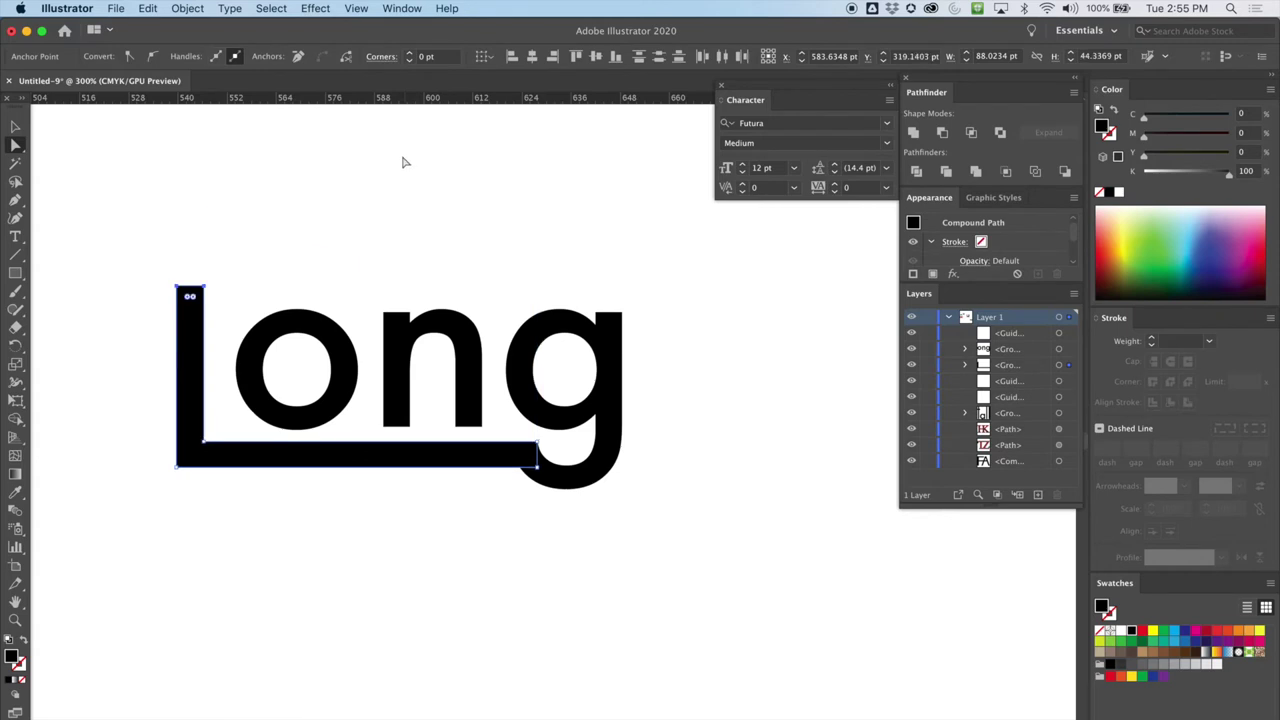
drag(170, 273, 206, 310)
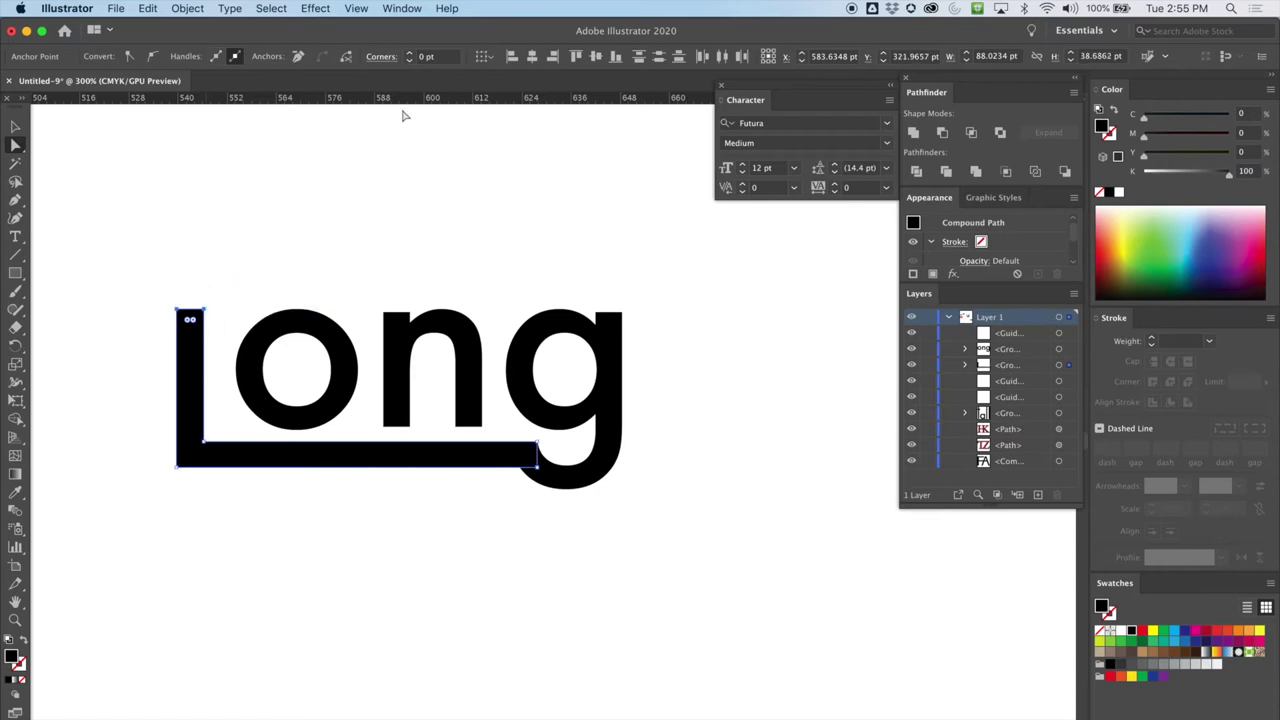
key(super+z)
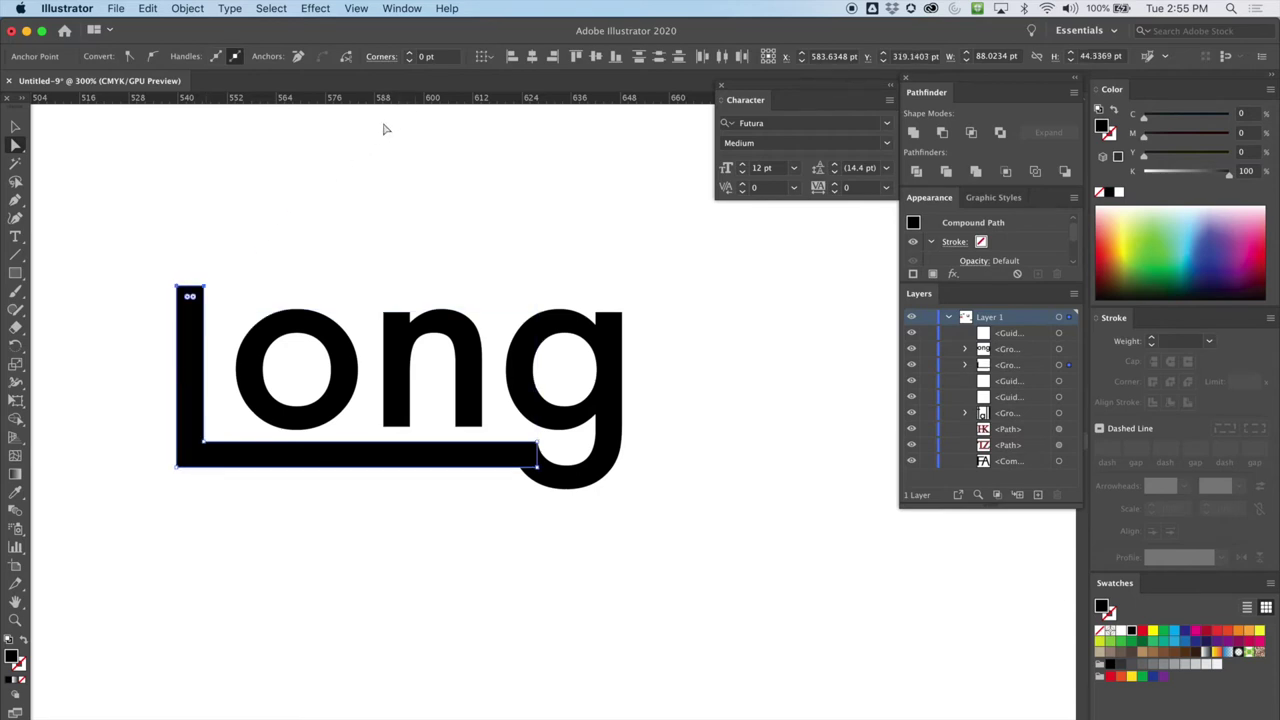
click(380, 140)
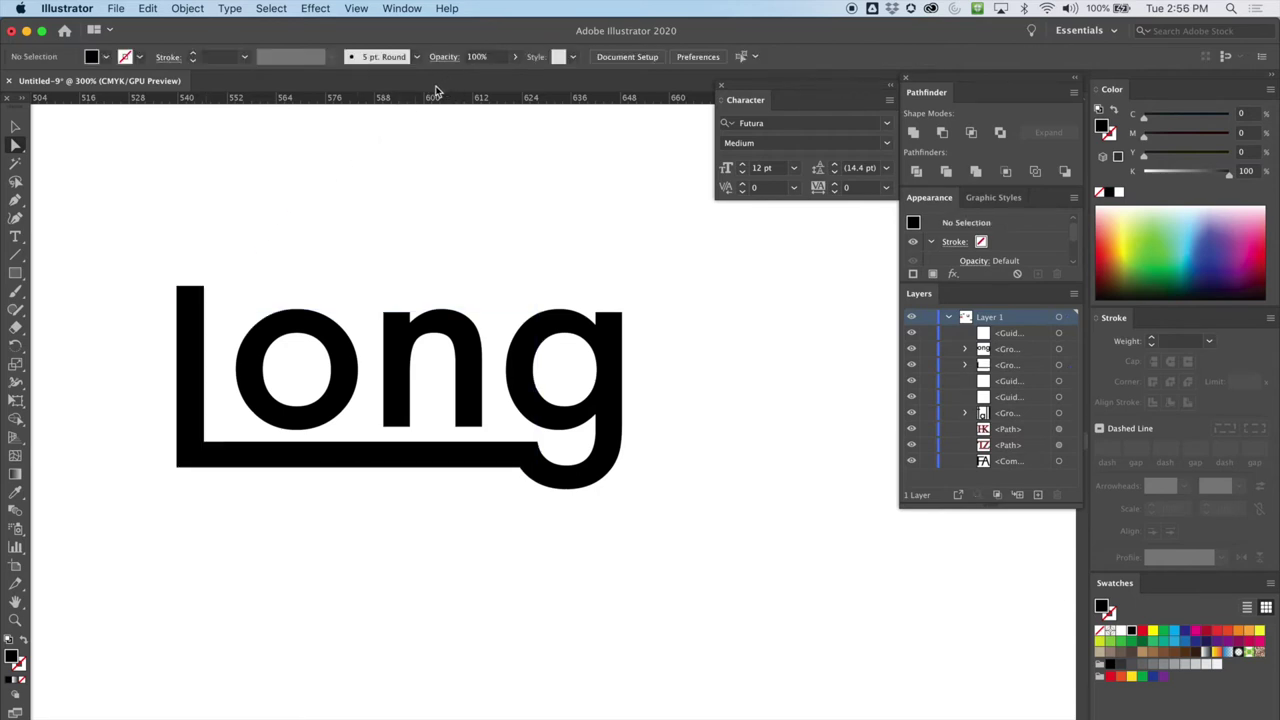
drag(165, 258, 207, 261)
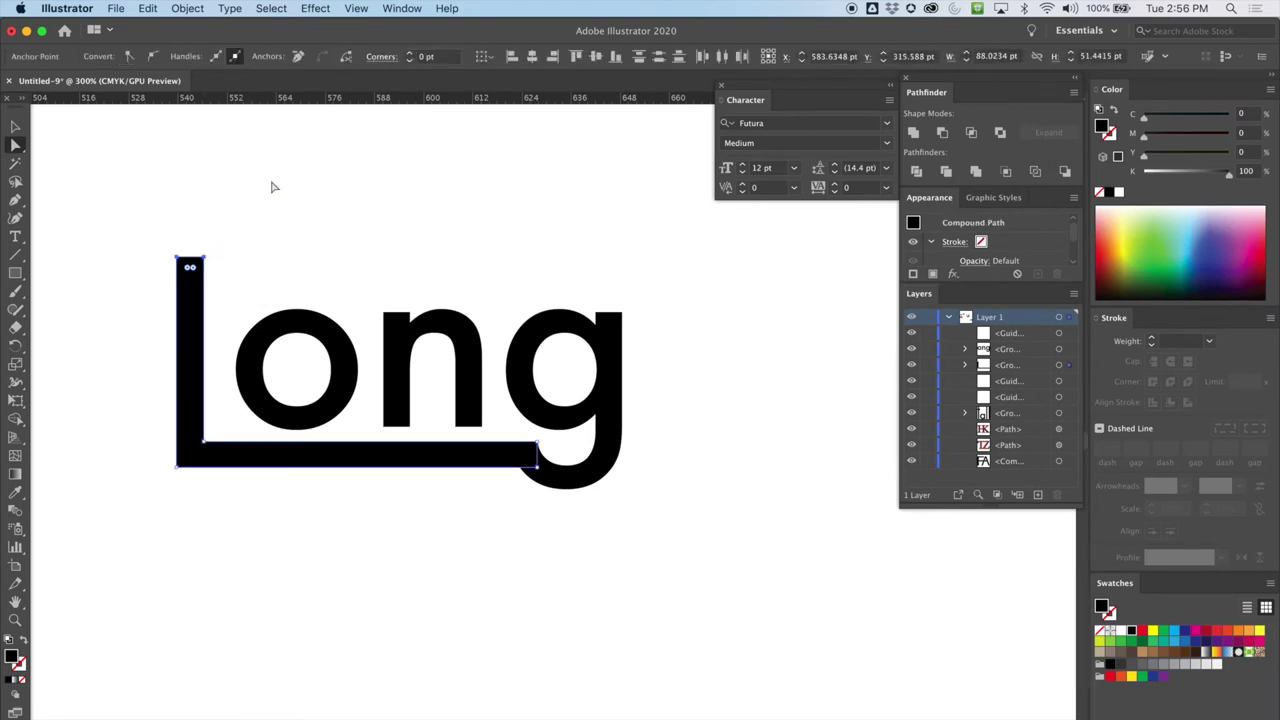
click(406, 115)
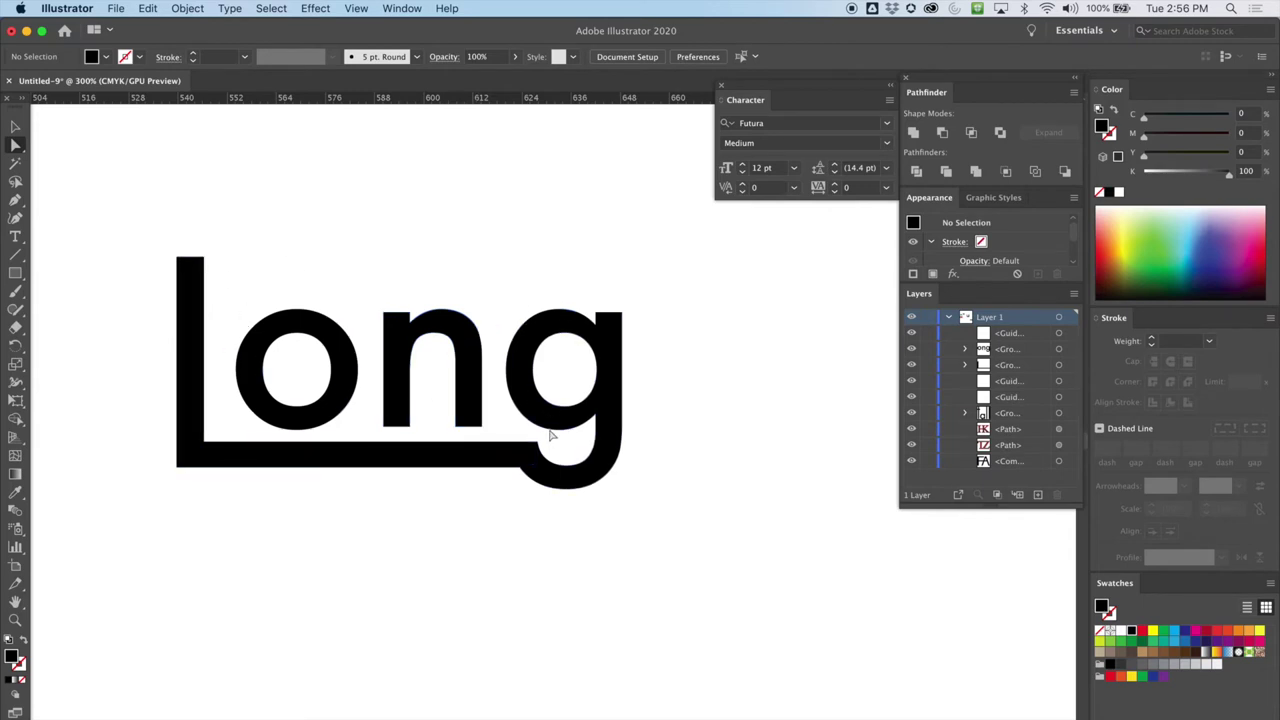
Step: Try selecting the L and the ong letter group, then clear the selection
click(452, 462)
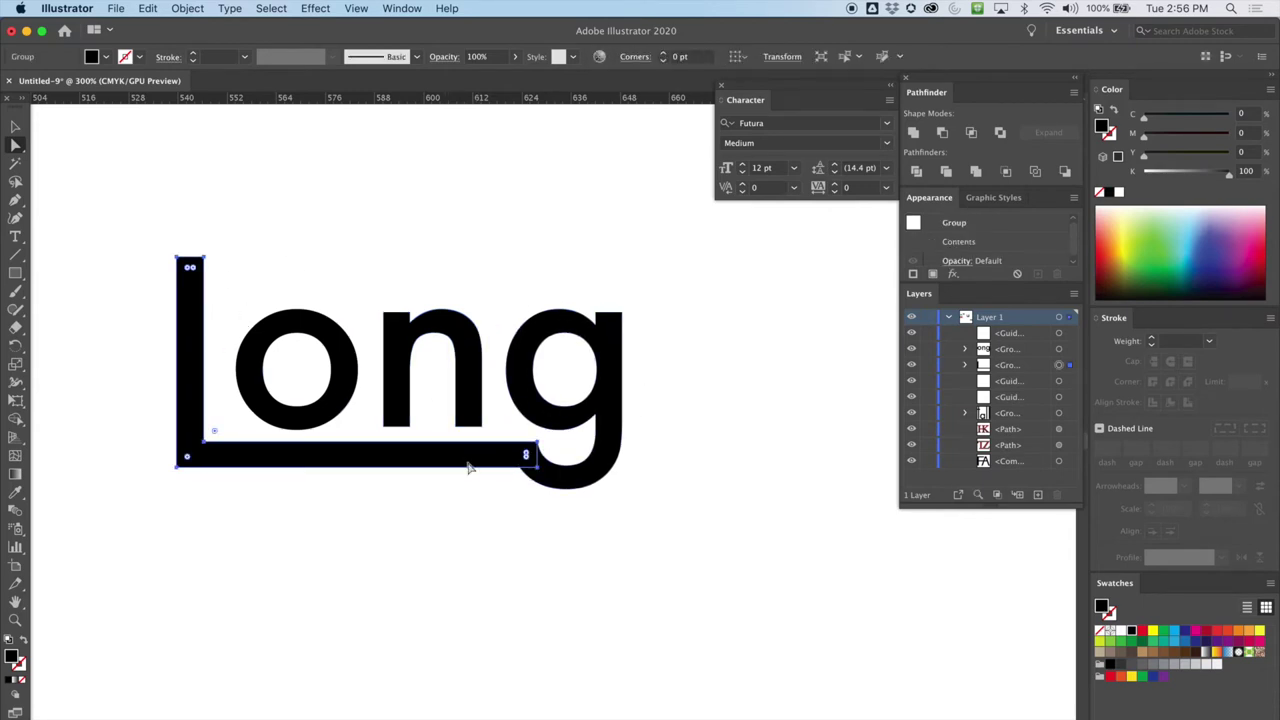
shift+click(575, 483)
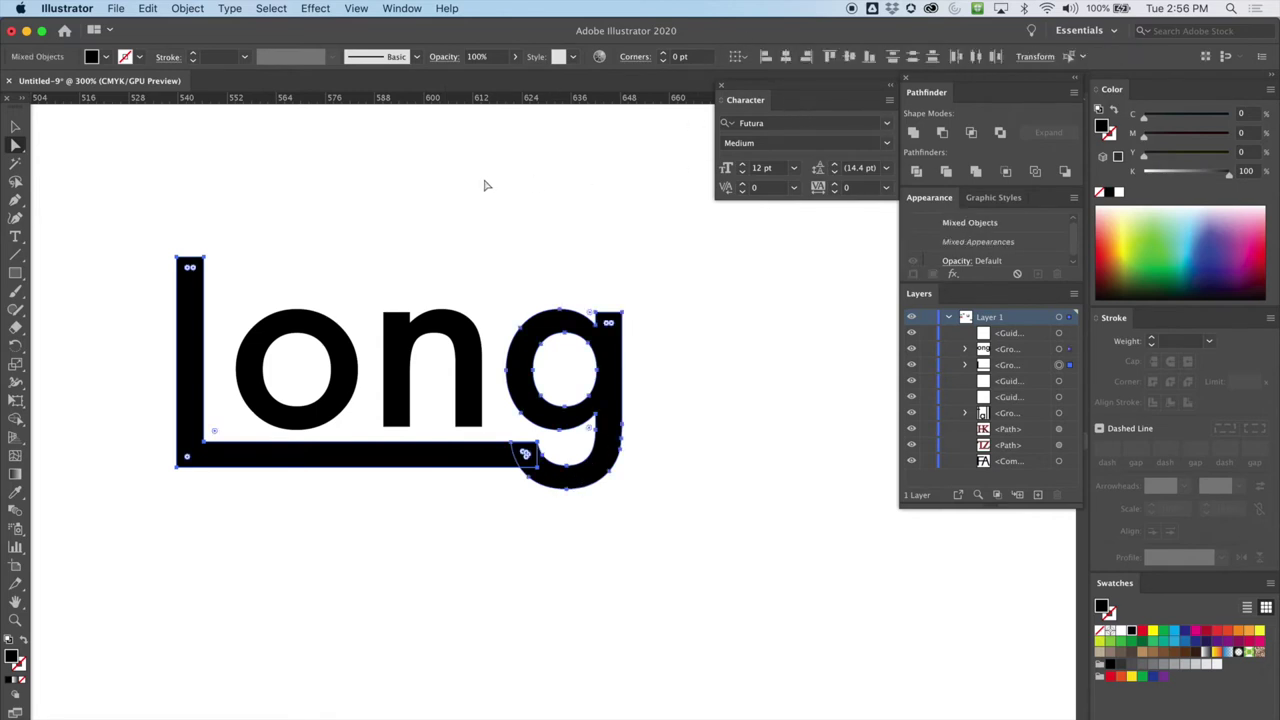
click(476, 301)
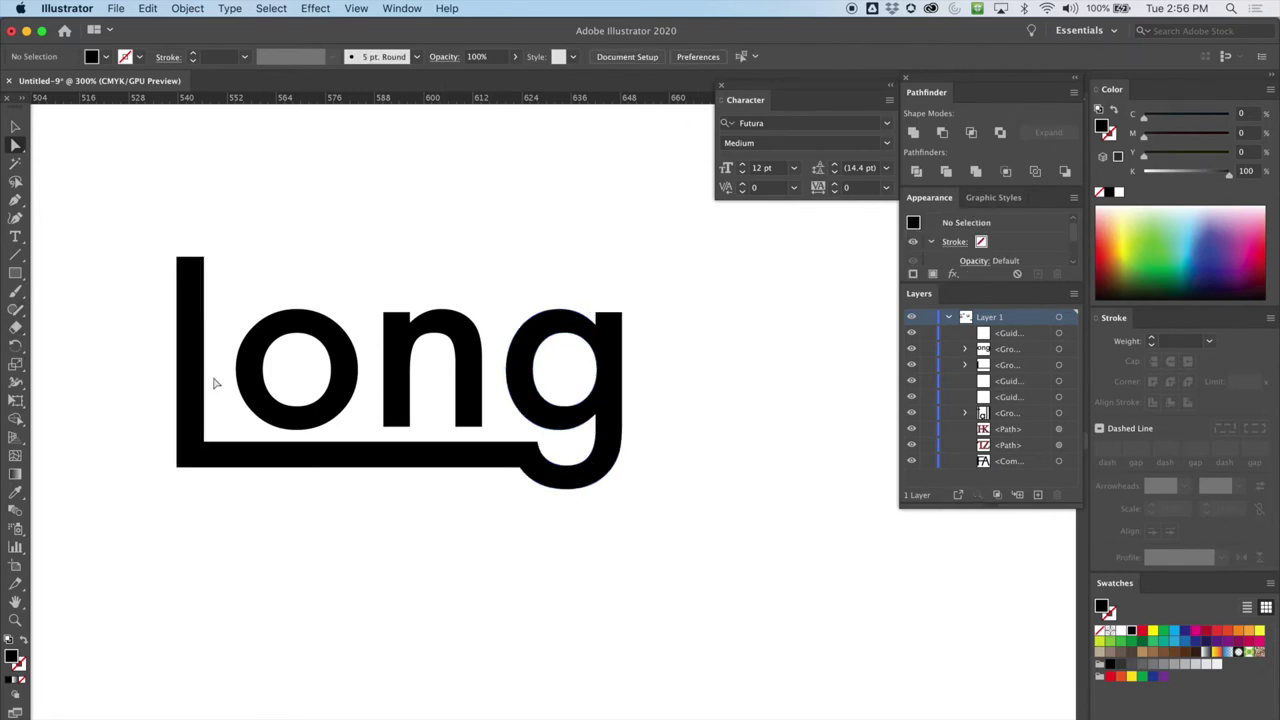
key(v)
click(553, 328)
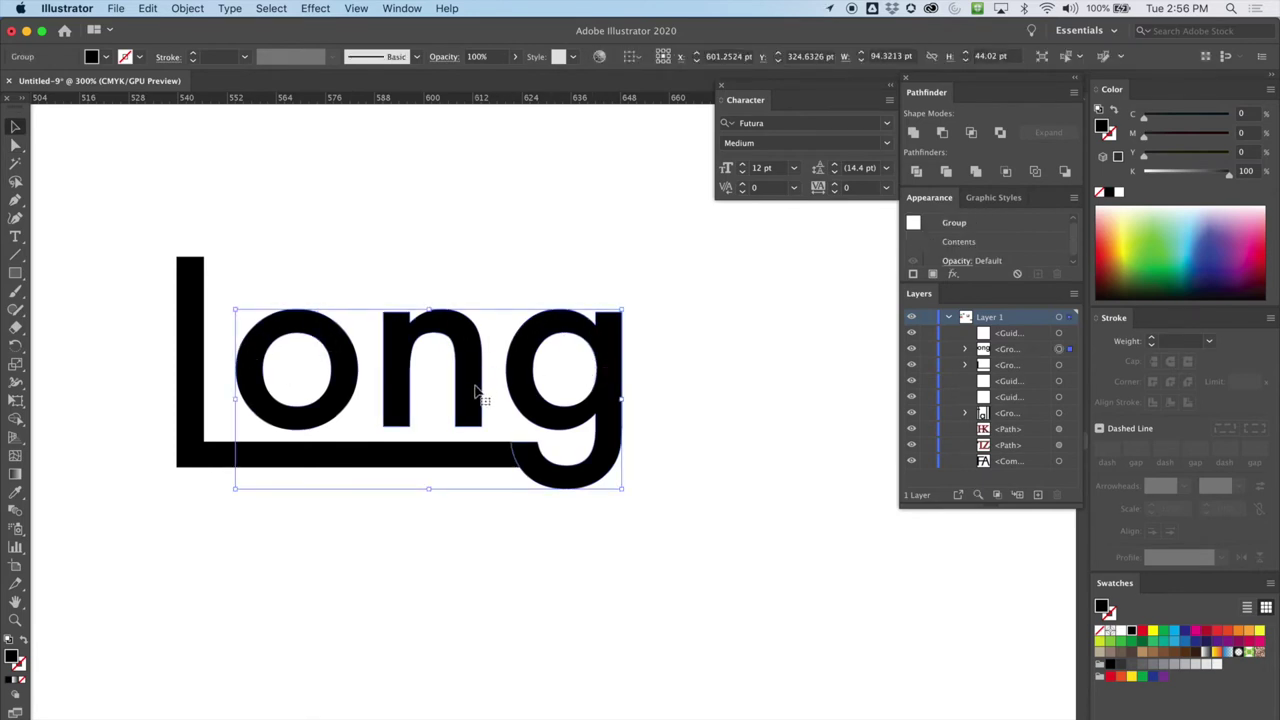
key(a)
click(325, 532)
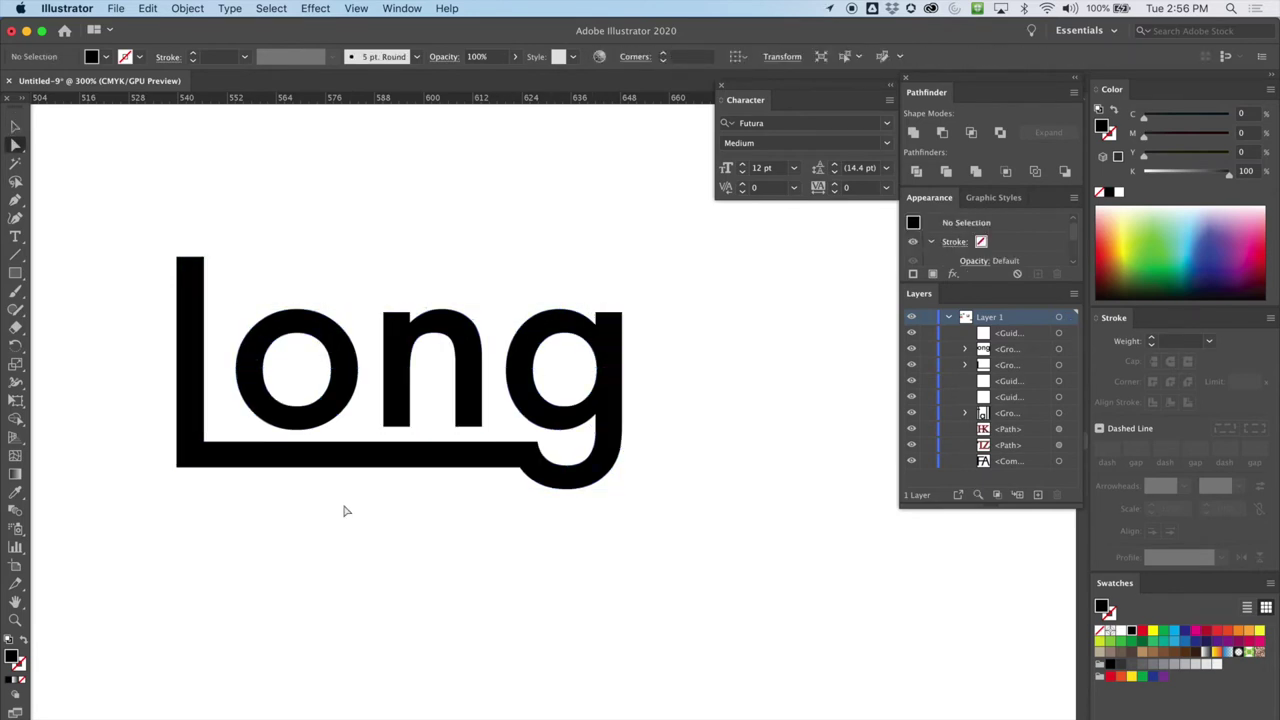
Step: Unite the g and the L's underline bar with Pathfinder, testing then undoing a green fill
click(608, 363)
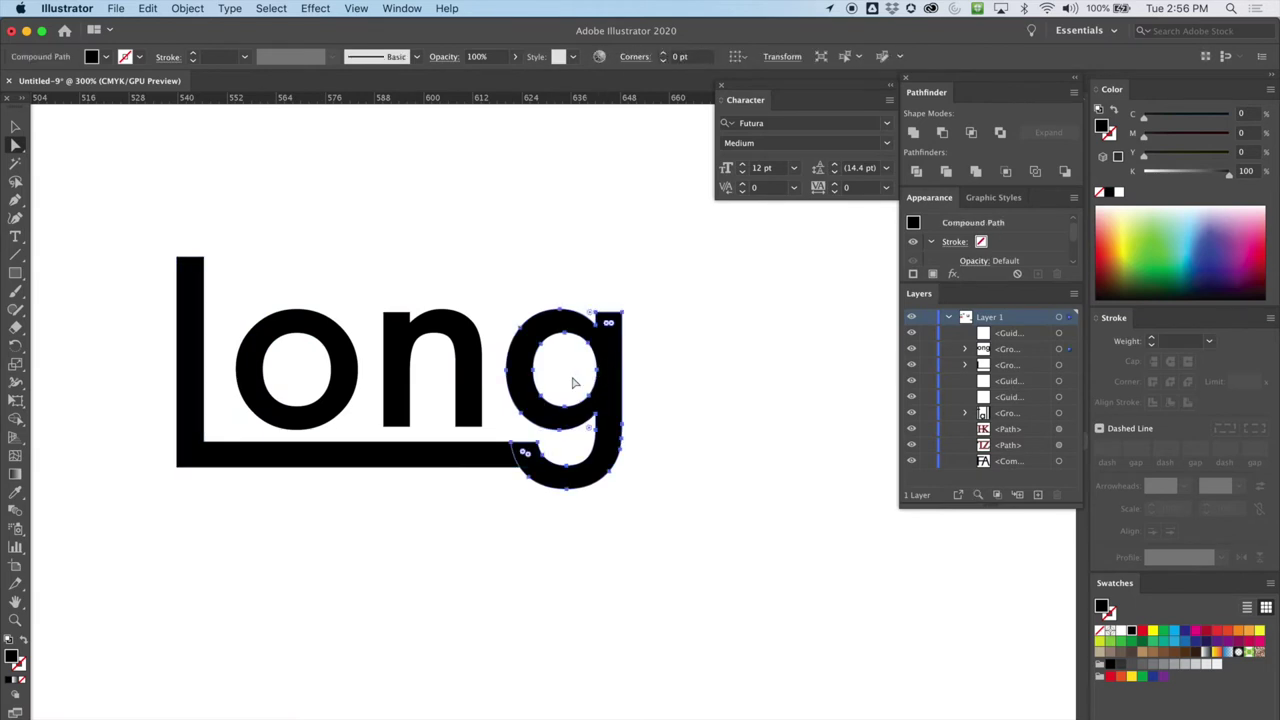
shift+click(432, 456)
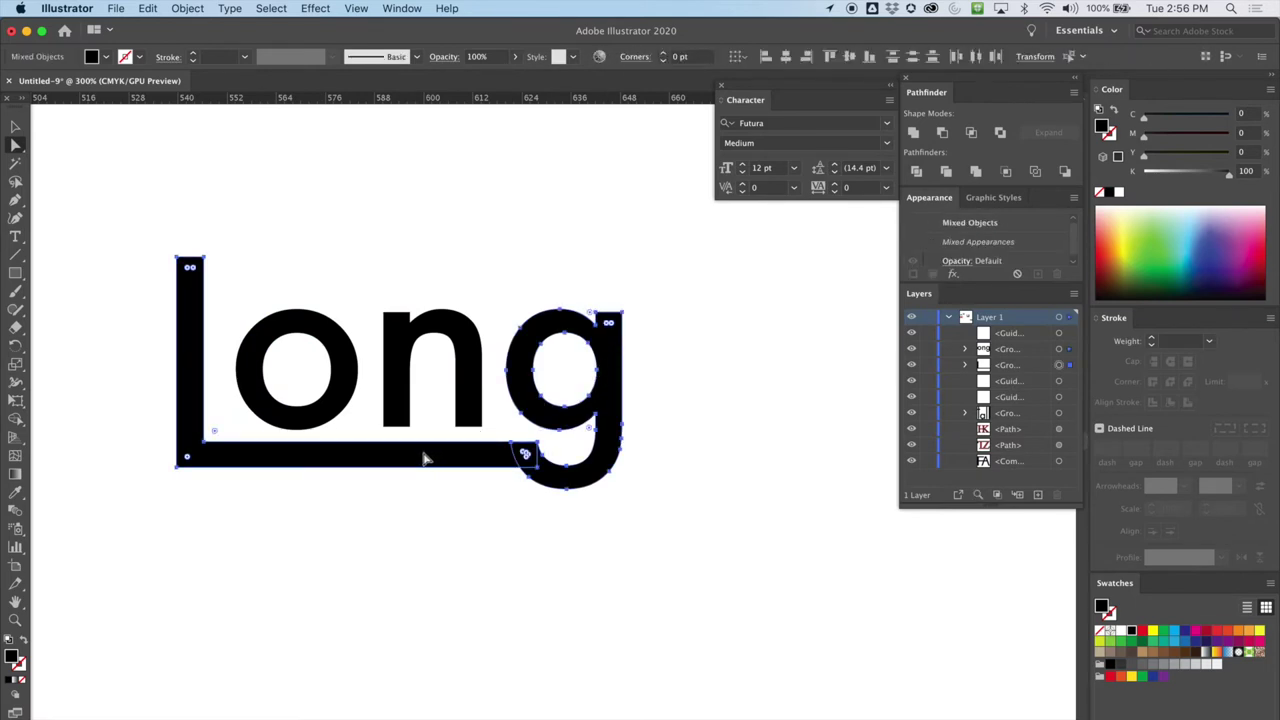
click(913, 133)
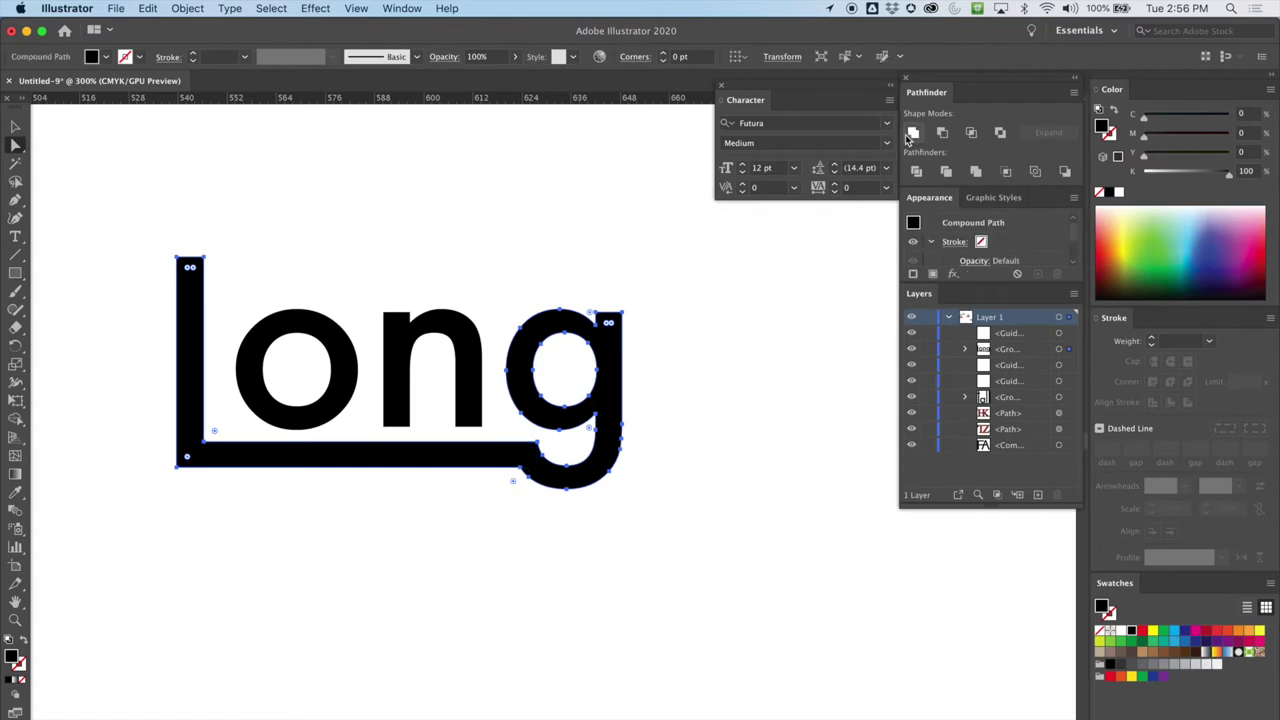
click(1160, 633)
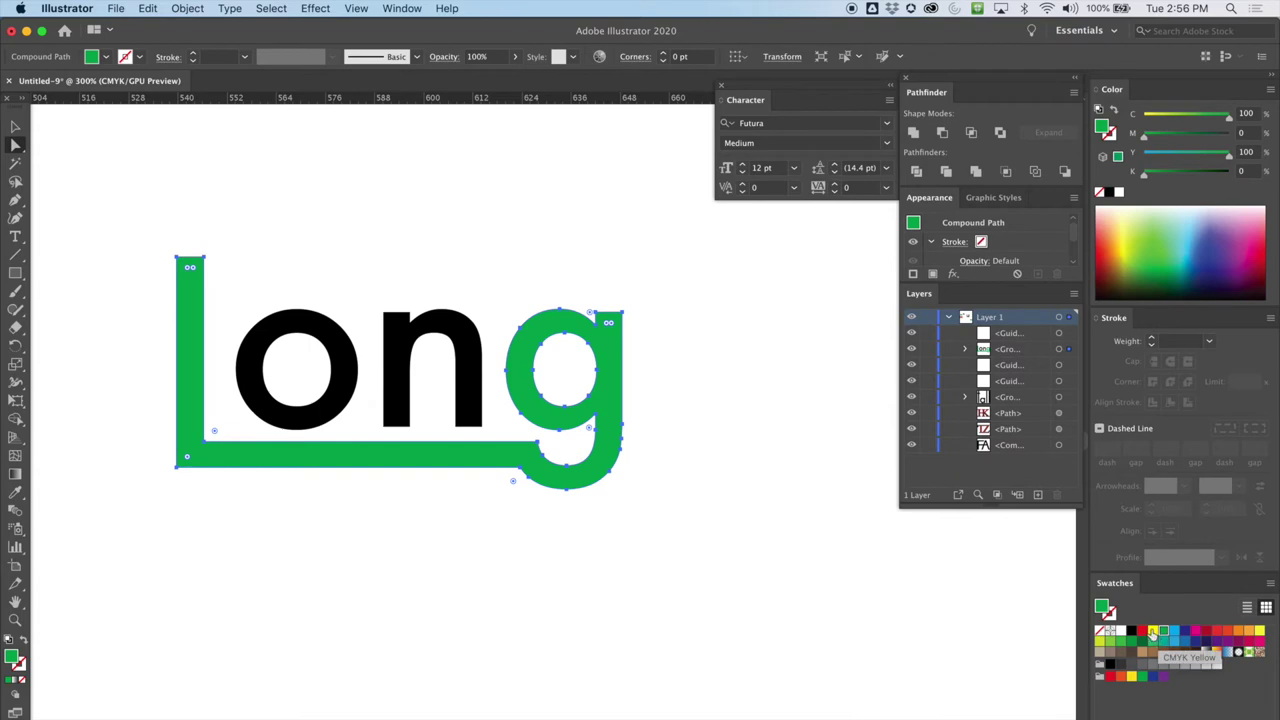
key(super+z)
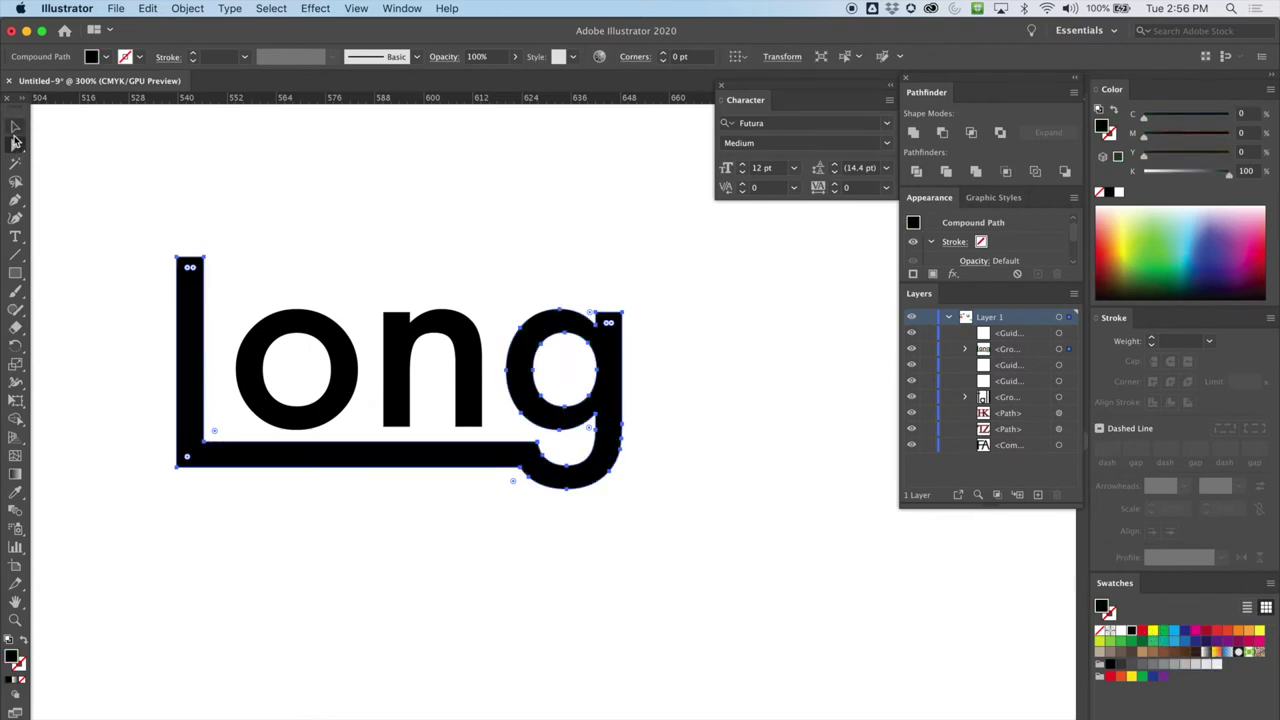
click(152, 150)
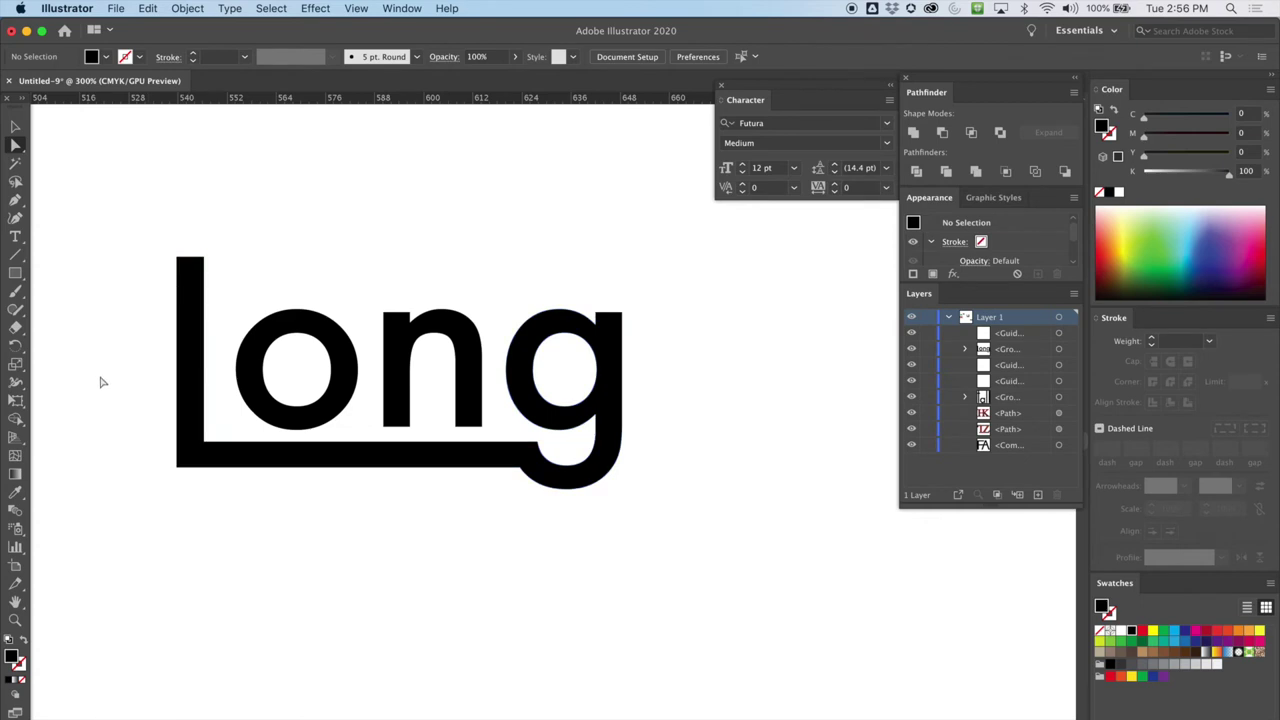
Step: Pan to an empty area of the artboard at 150% zoom and hide the rulers
drag(86, 423, 209, 326)
drag(326, 319, 404, 429)
scroll(417, 351, left, 5)
key(super+0)
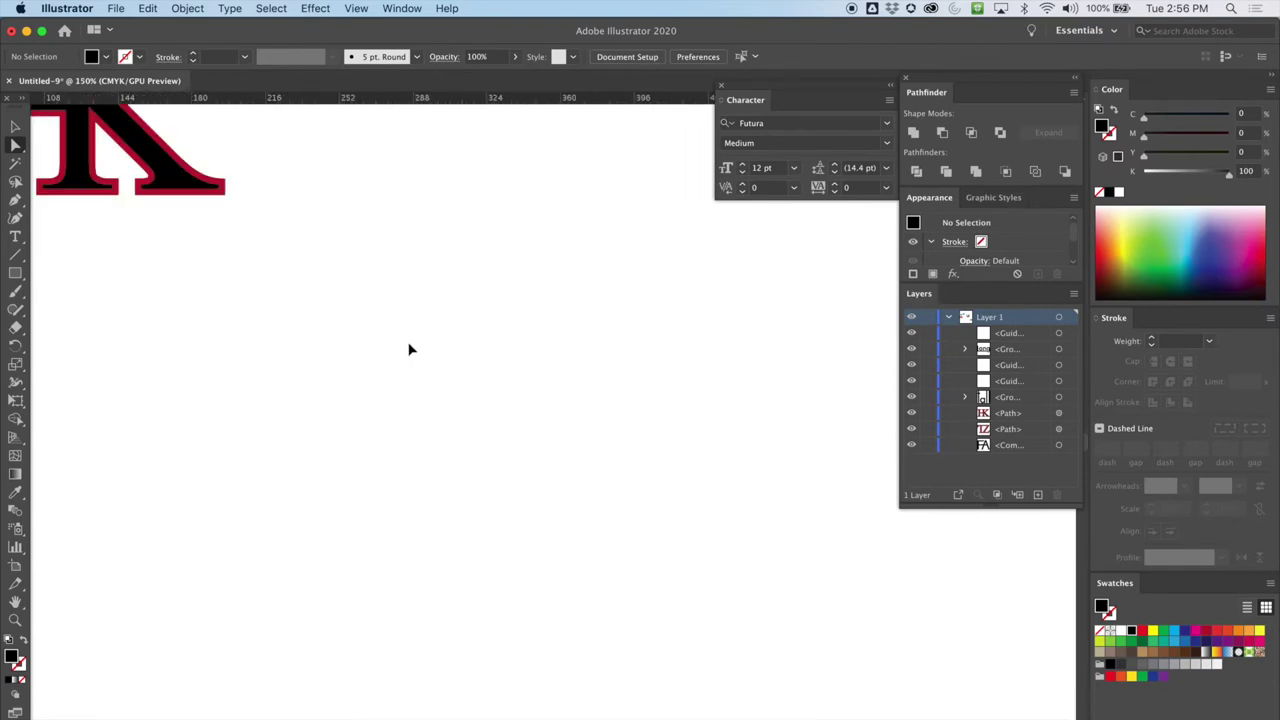
key(super+plus)
drag(292, 414, 417, 225)
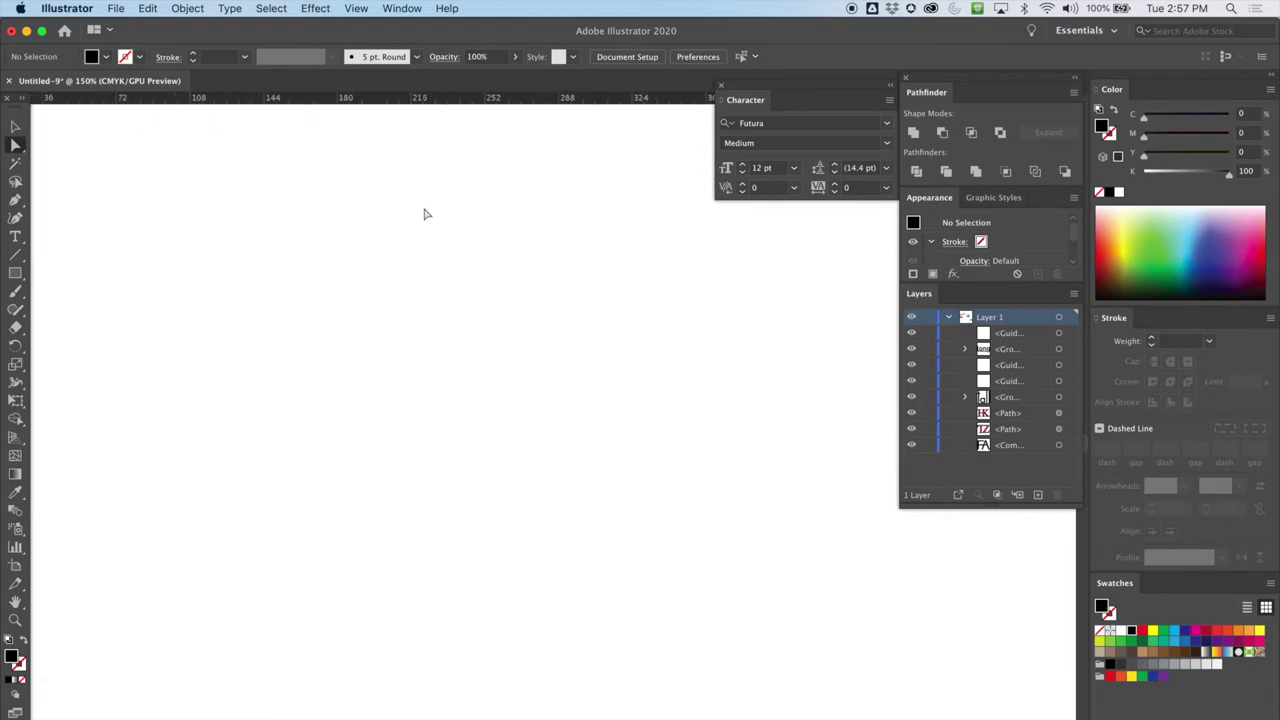
key(super+r)
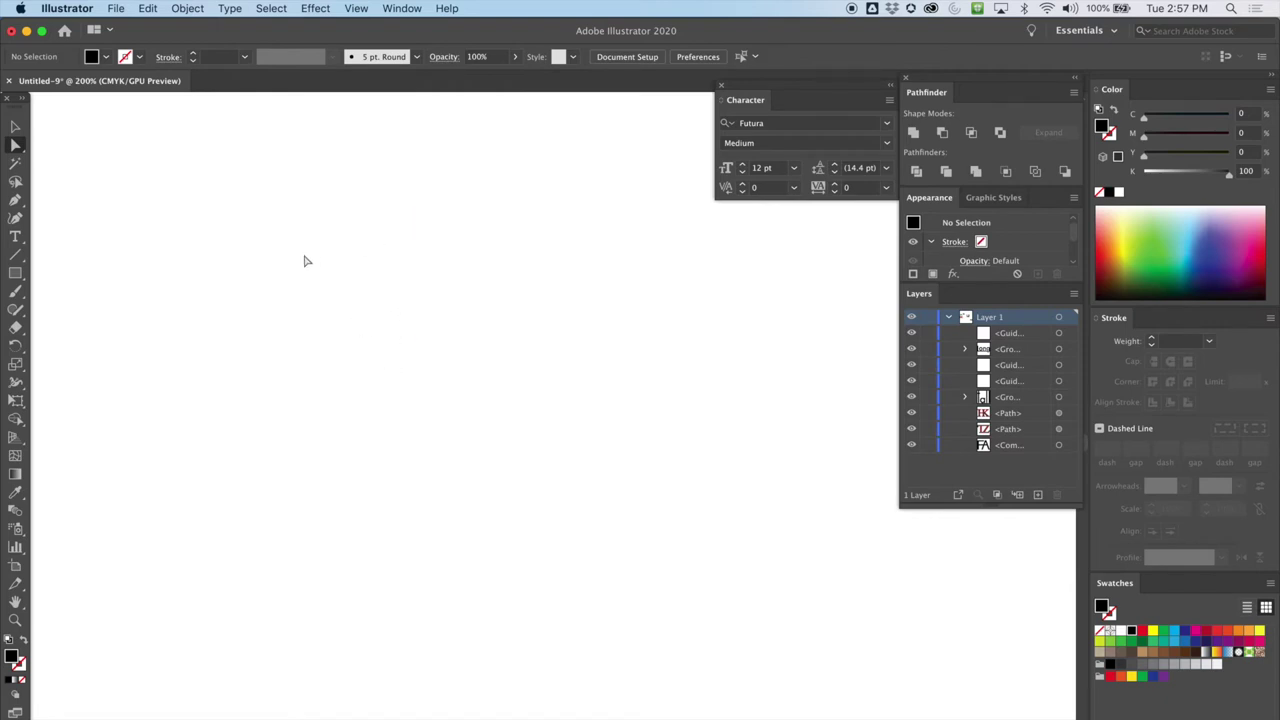
key(l)
click(15, 236)
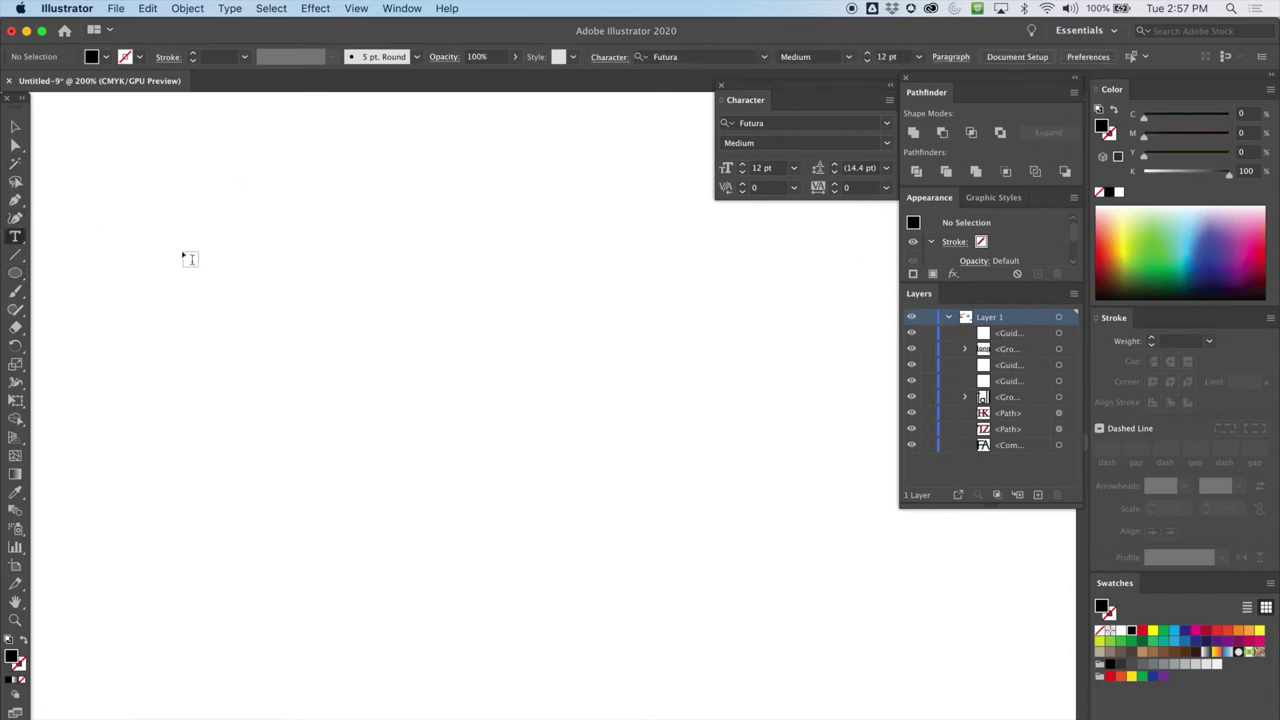
Step: Type the word SLICE as a new text object on the empty area
click(182, 252)
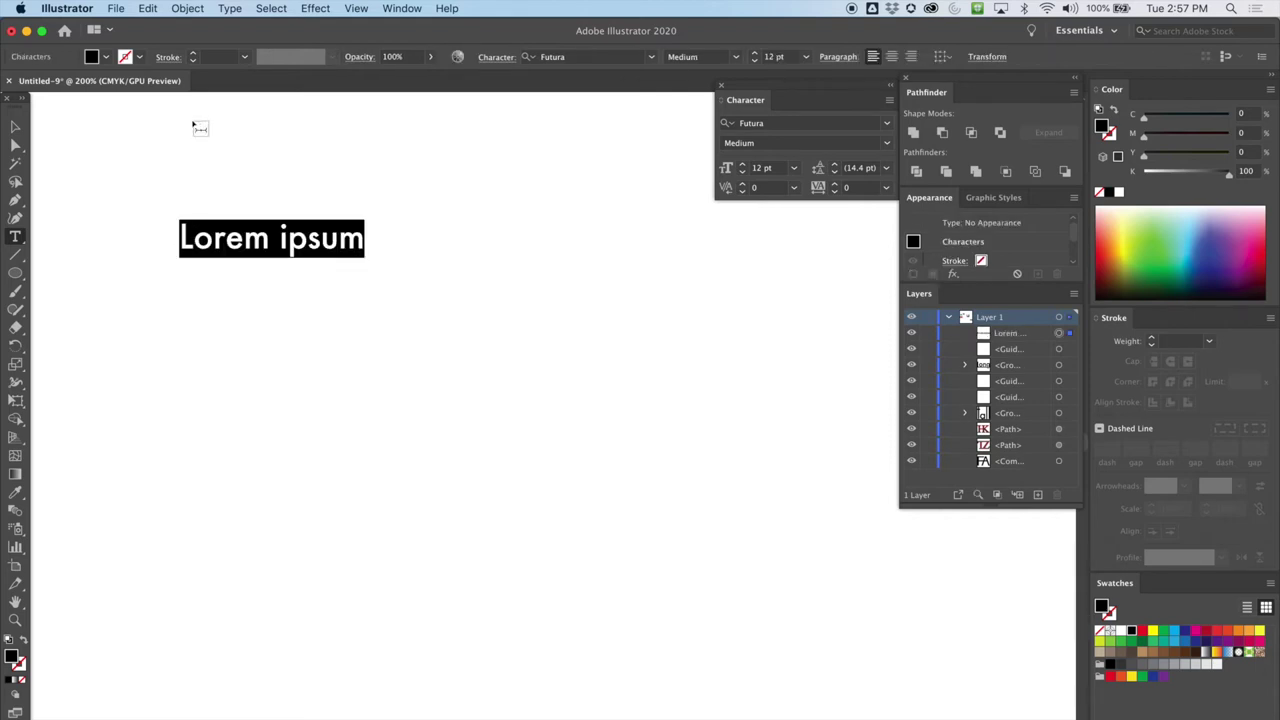
text(S)
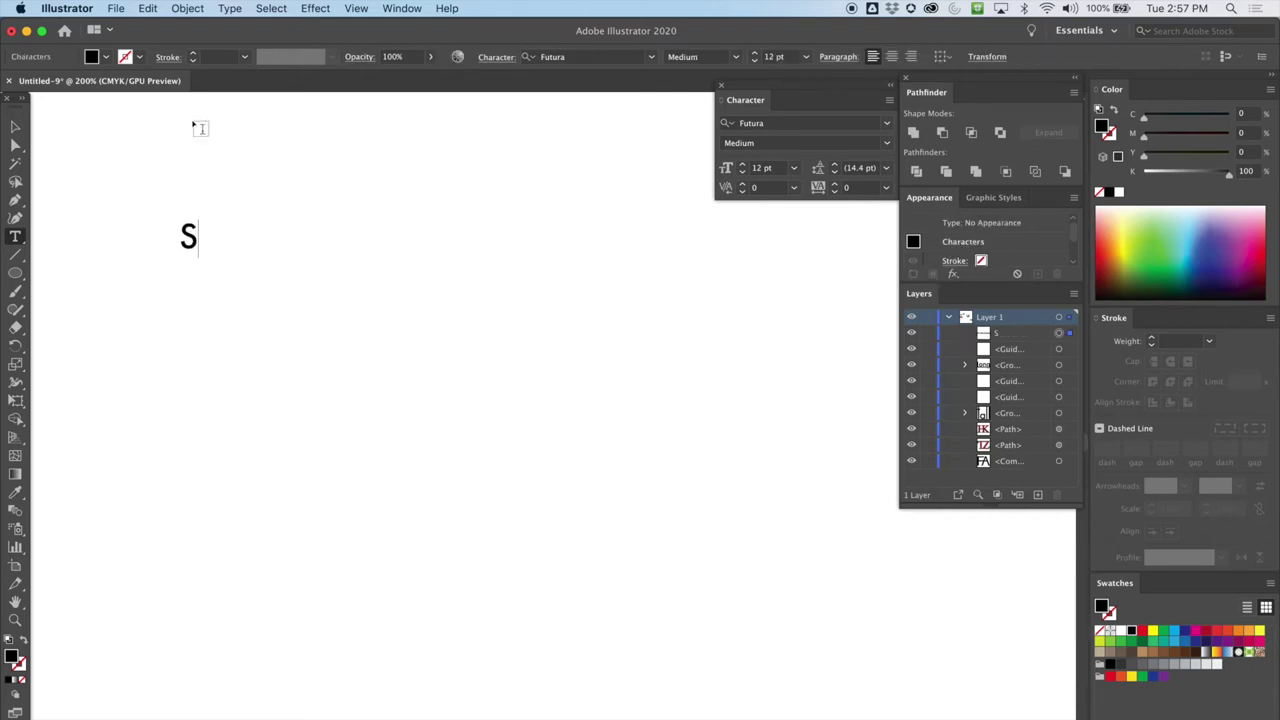
text(lice)
key(BackSpace)
key(BackSpace)
key(BackSpace)
key(BackSpace)
text(LICE)
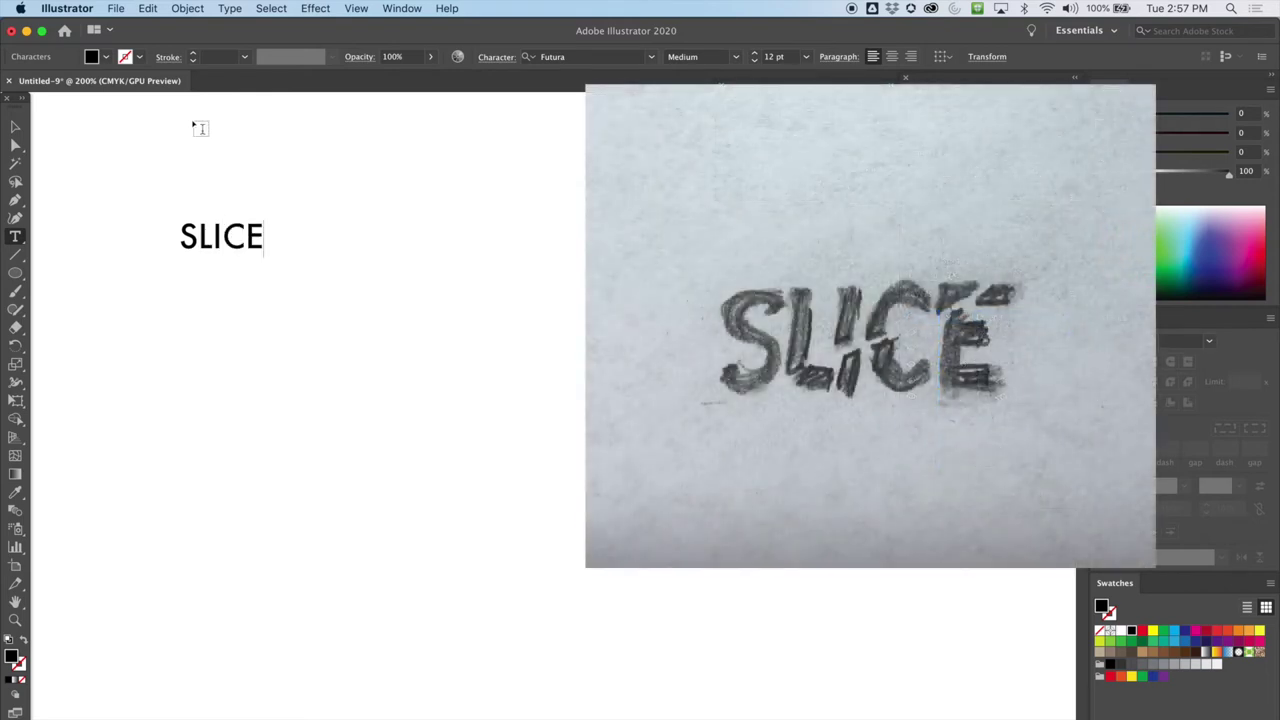
Step: Scale the SLICE text up to about 45.19 pt
click(15, 127)
click(212, 222)
click(203, 232)
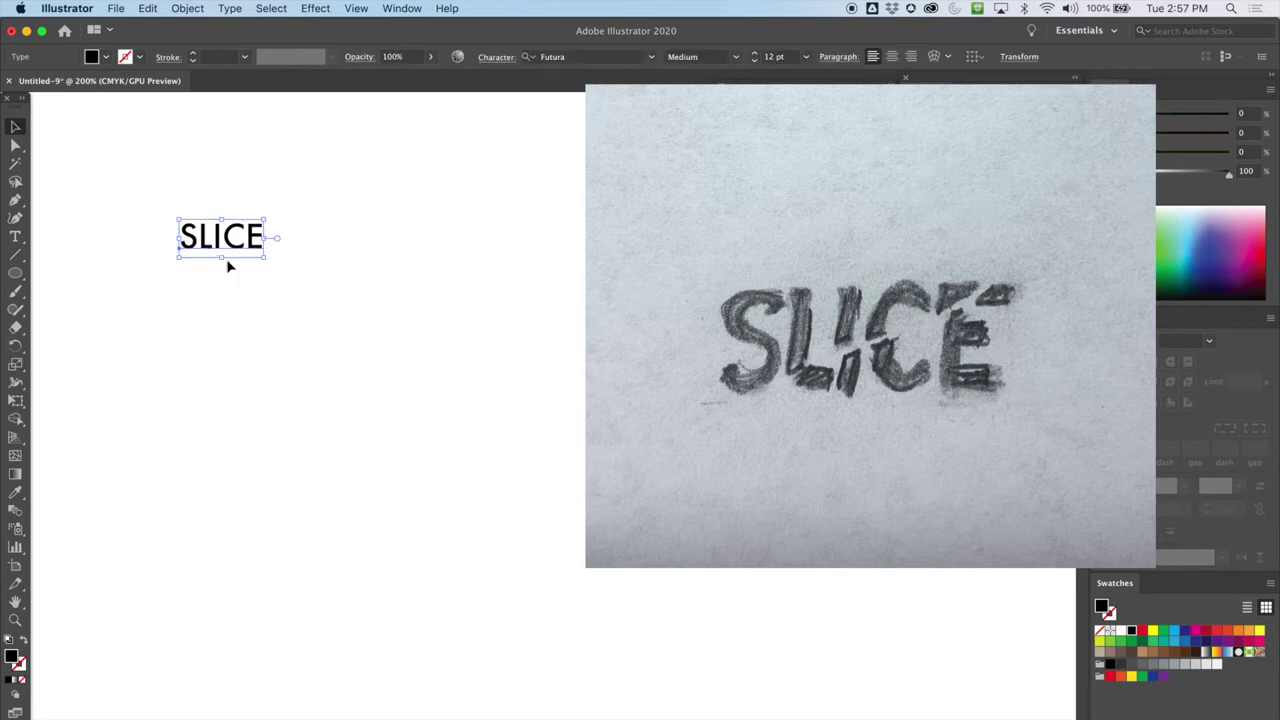
drag(266, 257, 500, 398)
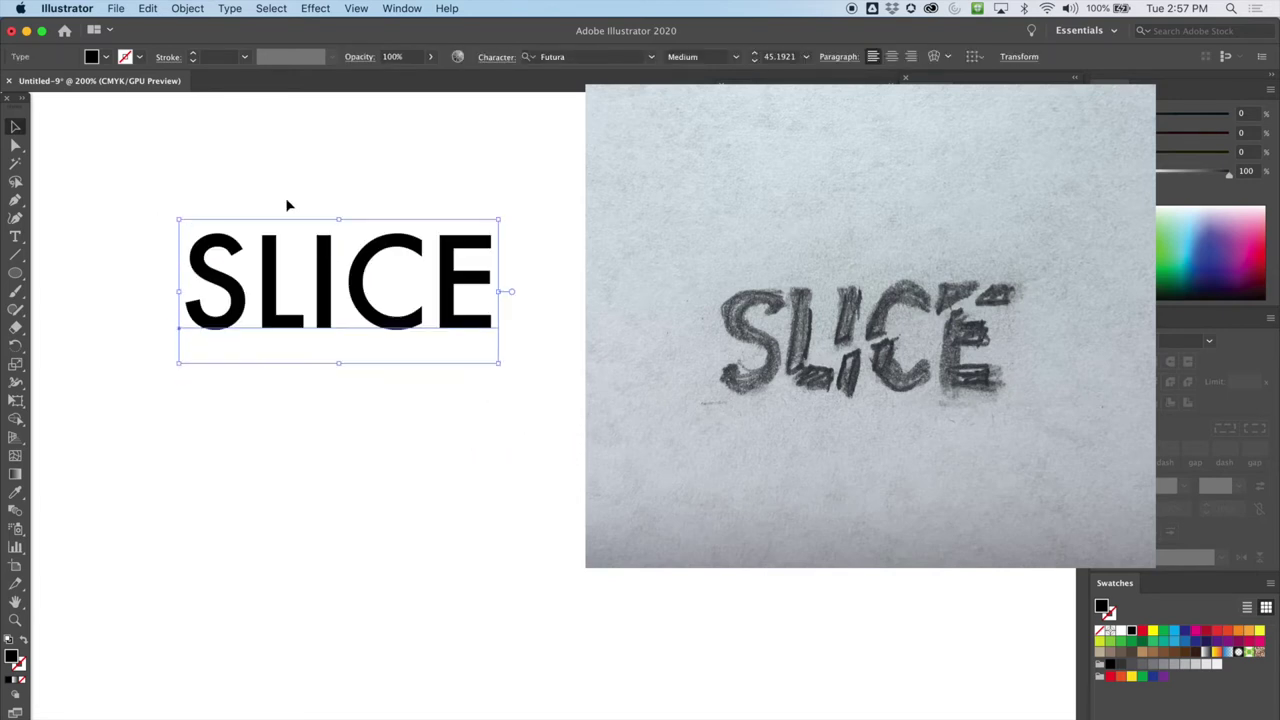
Step: Try Futura Condensed Medium, Condensed ExtraBold, then AWPCHelvetica on the word SLICE
click(18, 236)
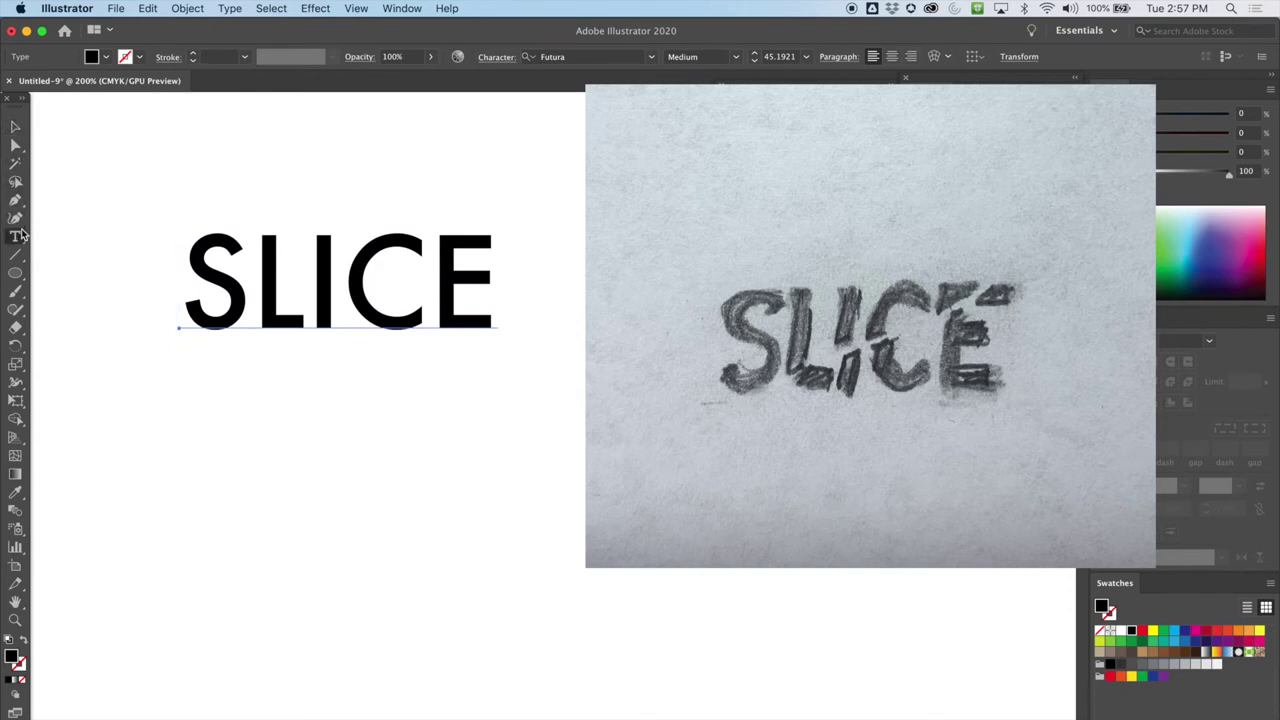
double_click(231, 256)
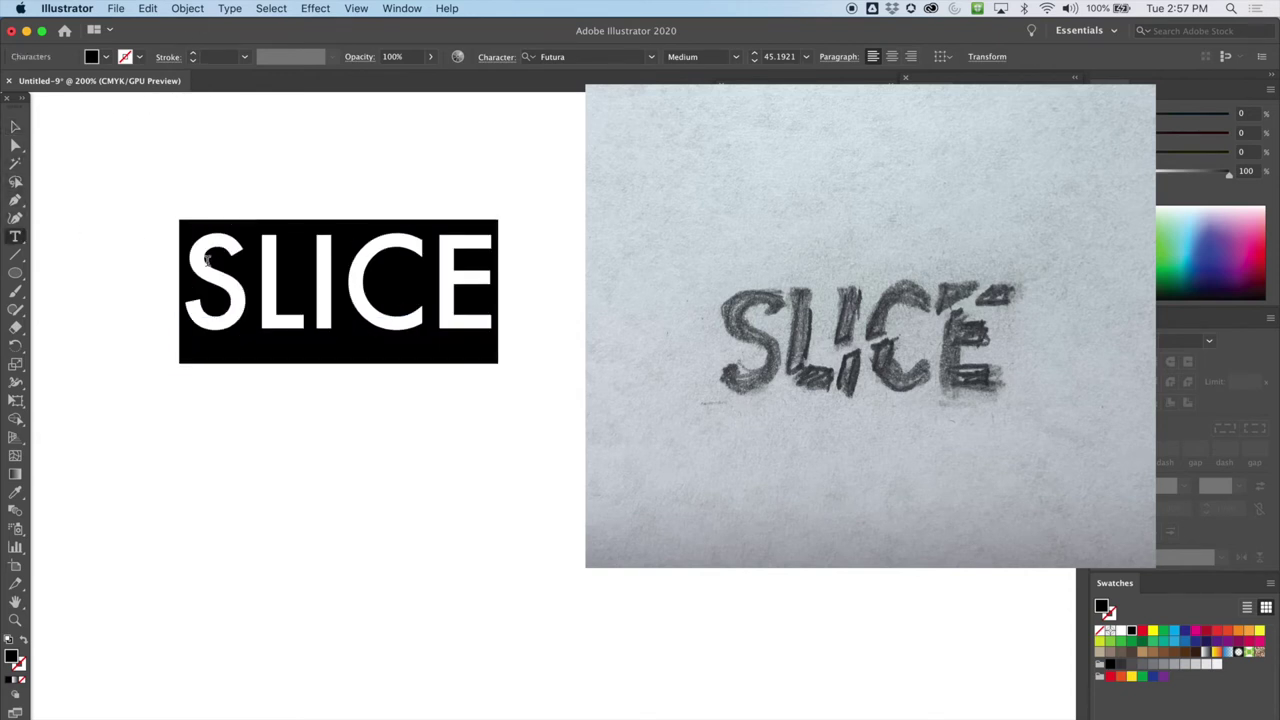
click(737, 60)
click(723, 73)
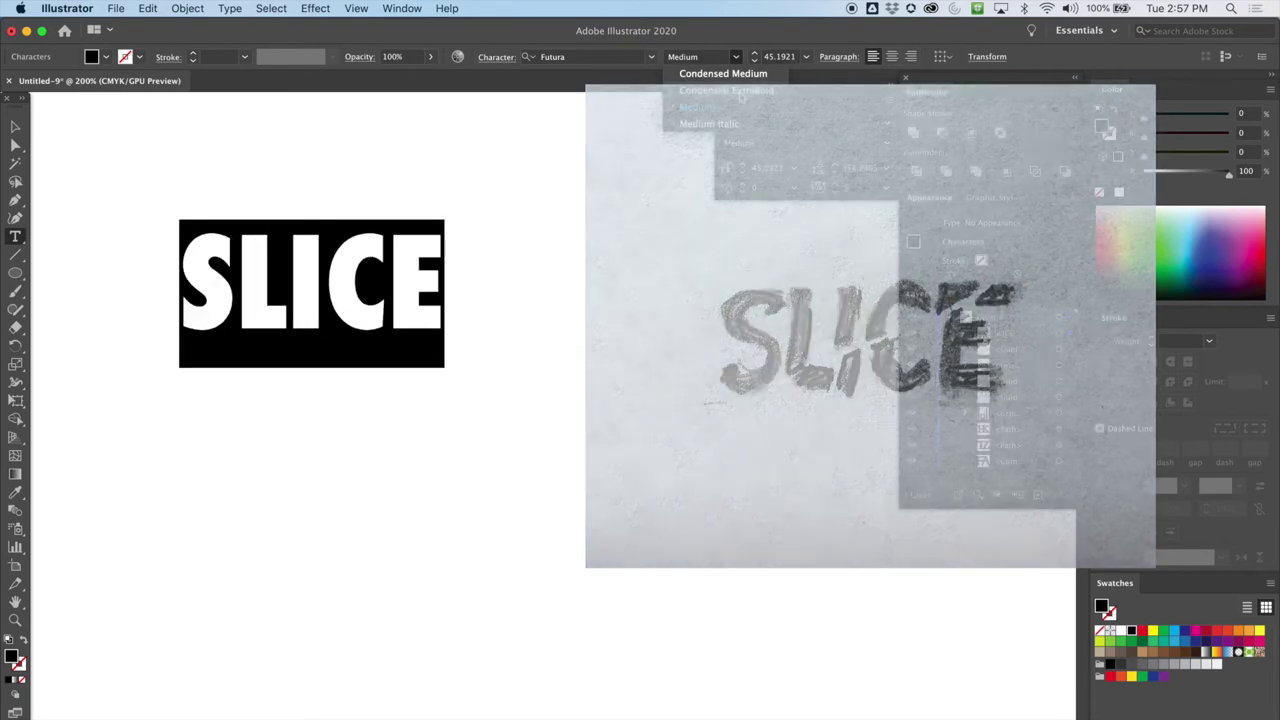
click(739, 92)
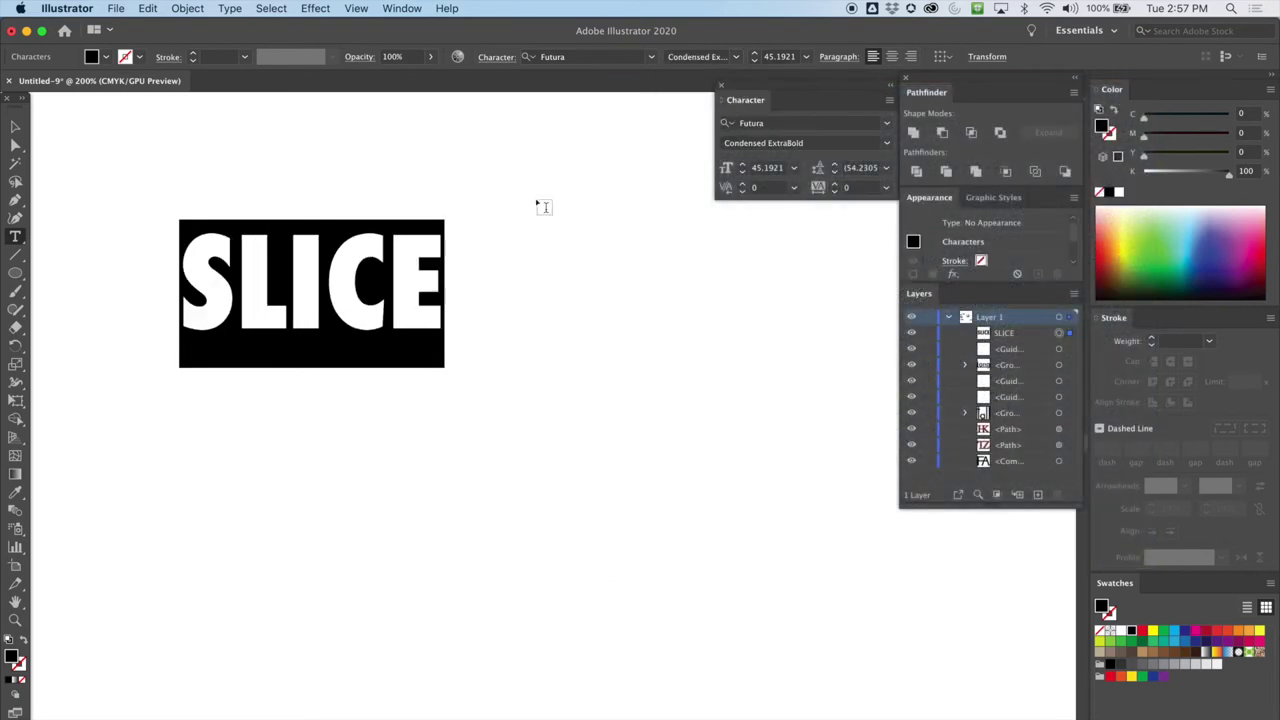
click(651, 57)
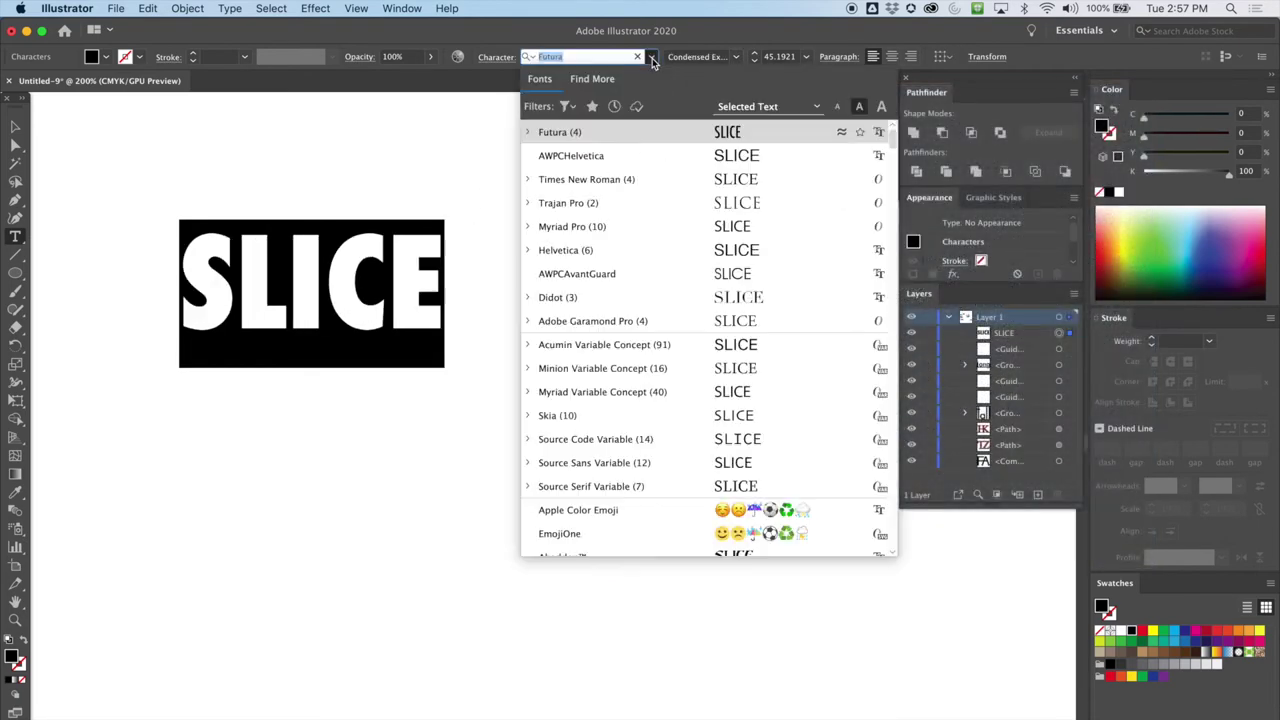
click(612, 157)
Step: Browse the font families, set SLICE in AWPCAvantGuardBold, and deselect it
click(736, 58)
click(650, 57)
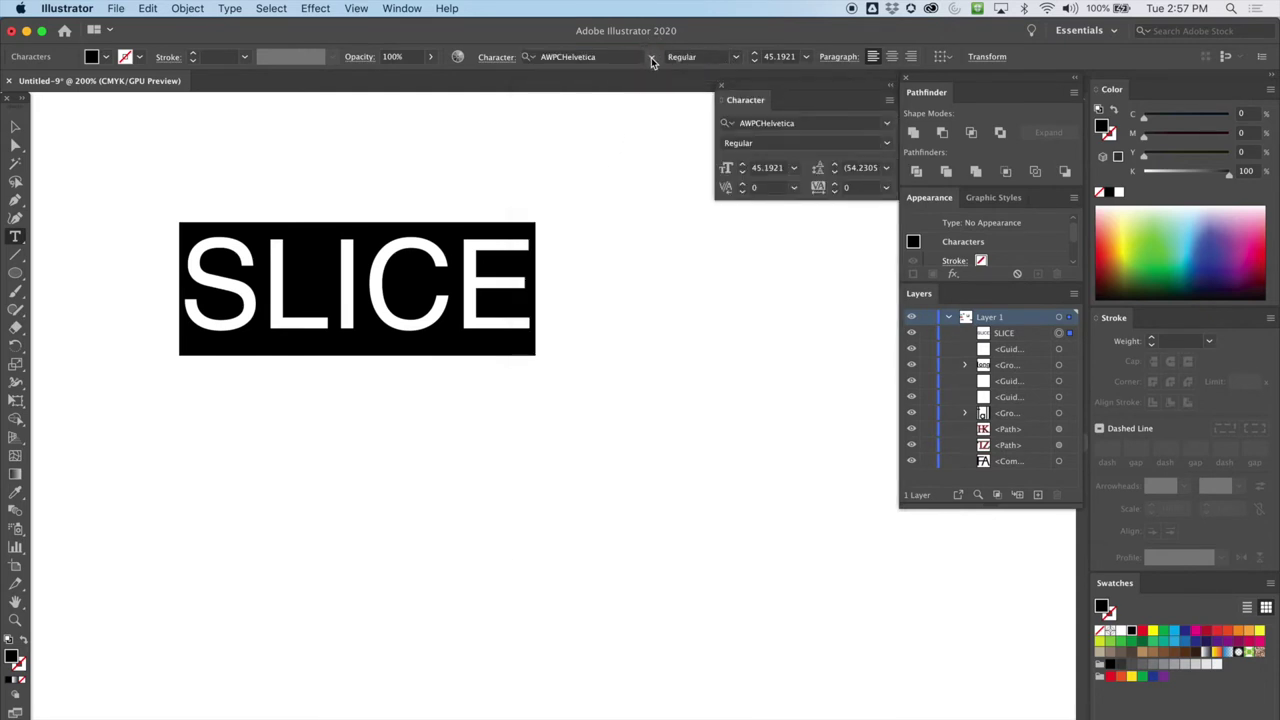
click(650, 57)
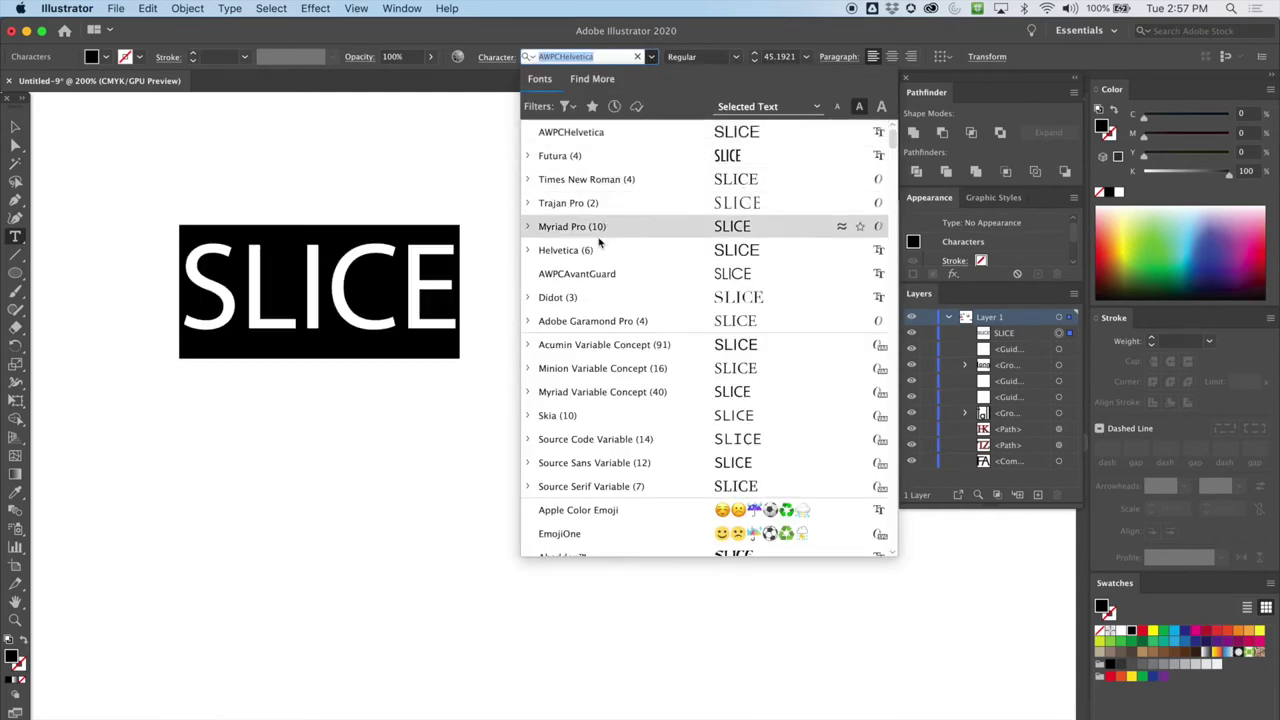
click(528, 252)
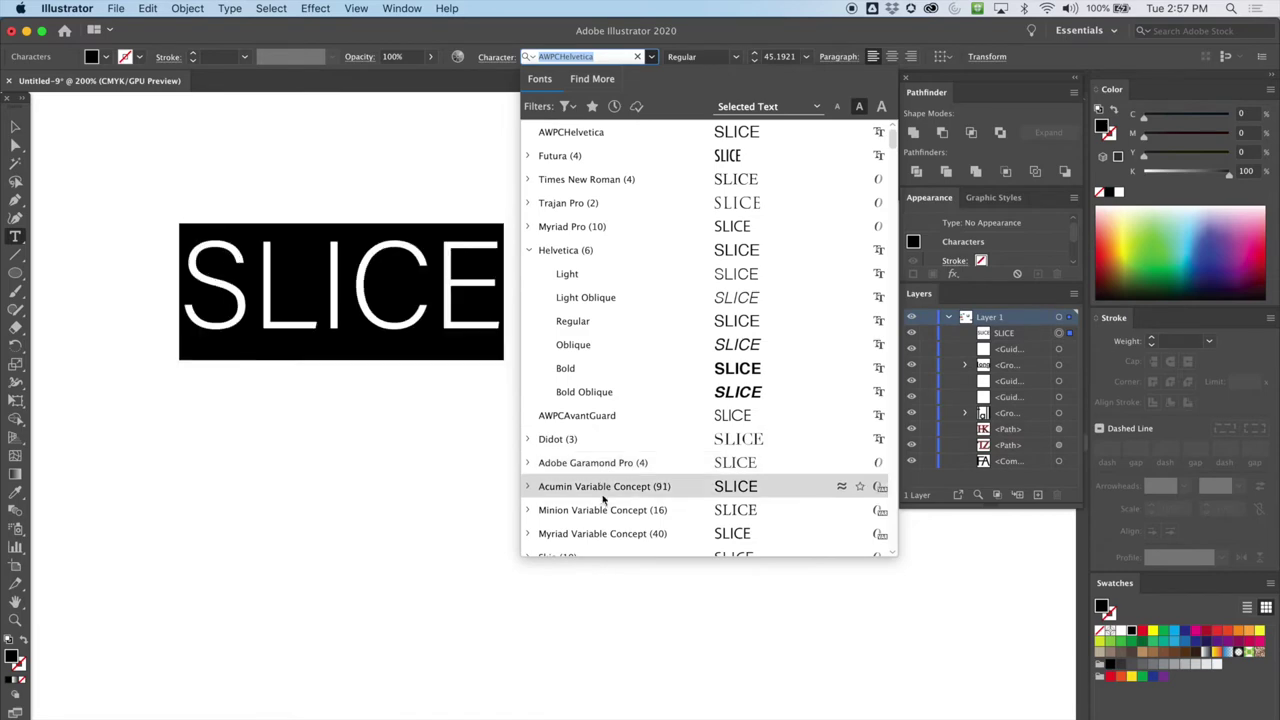
drag(890, 145, 881, 208)
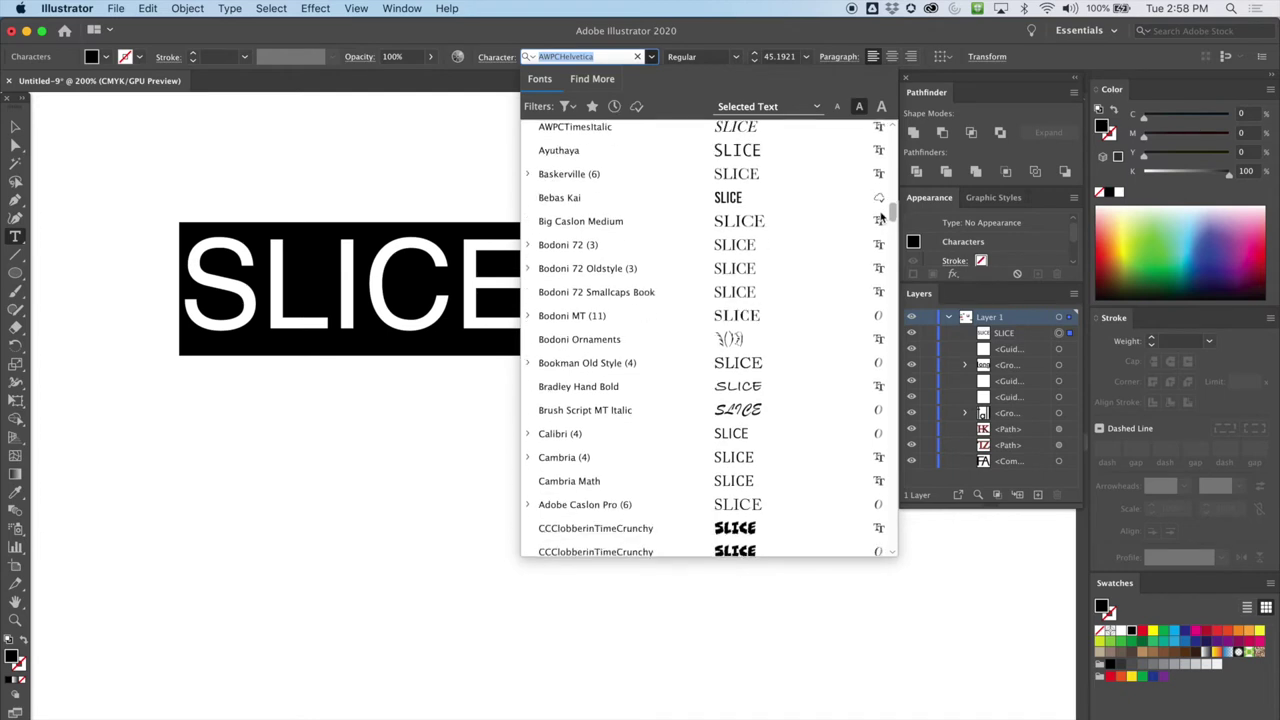
drag(881, 204, 885, 167)
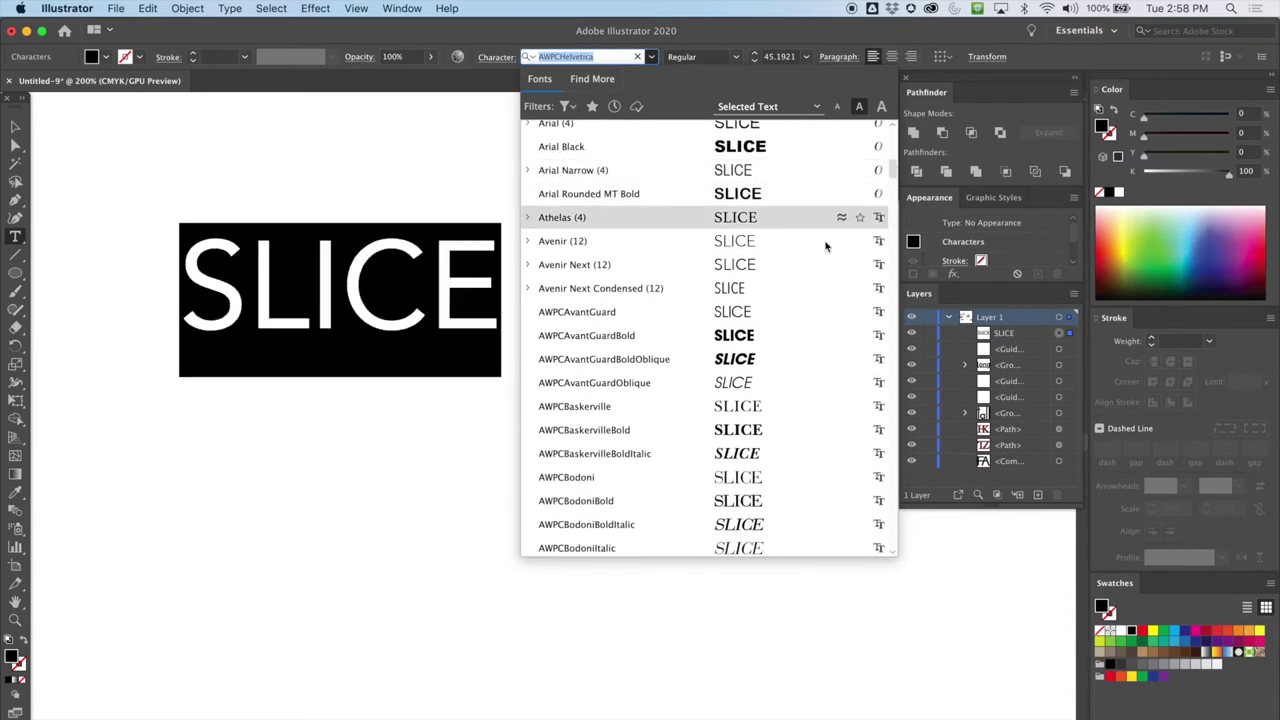
click(757, 339)
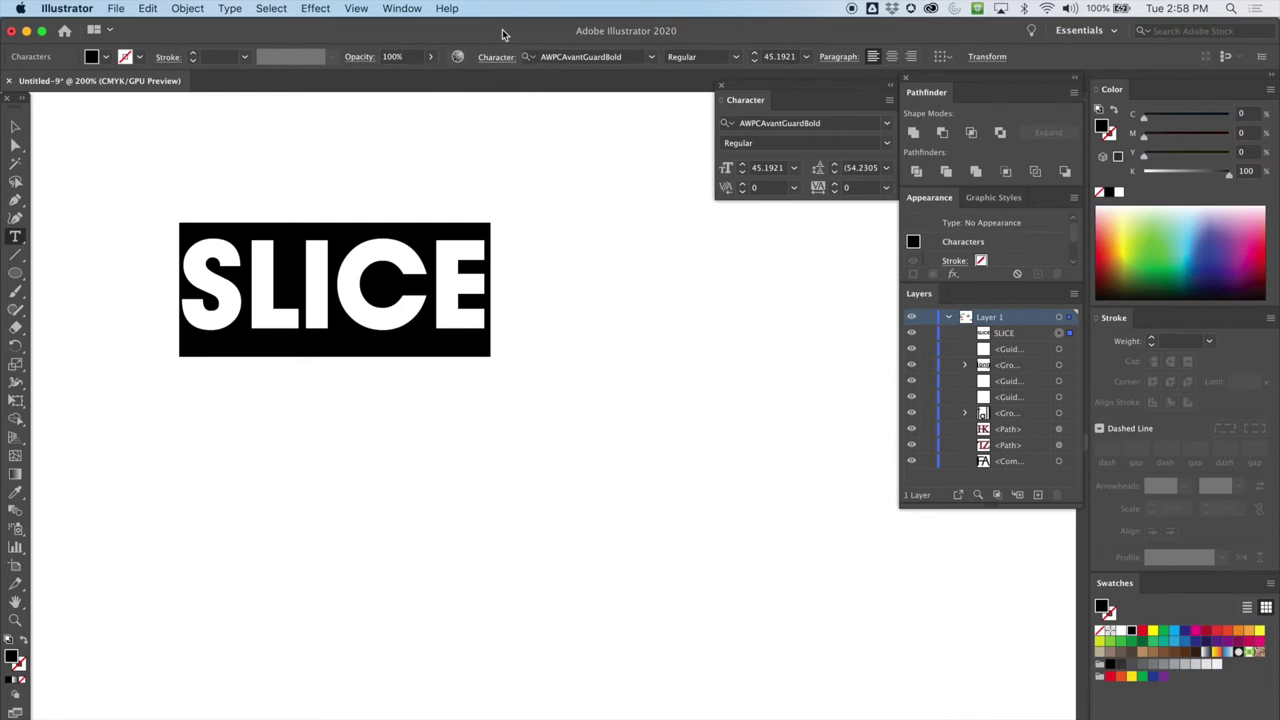
click(15, 126)
click(291, 171)
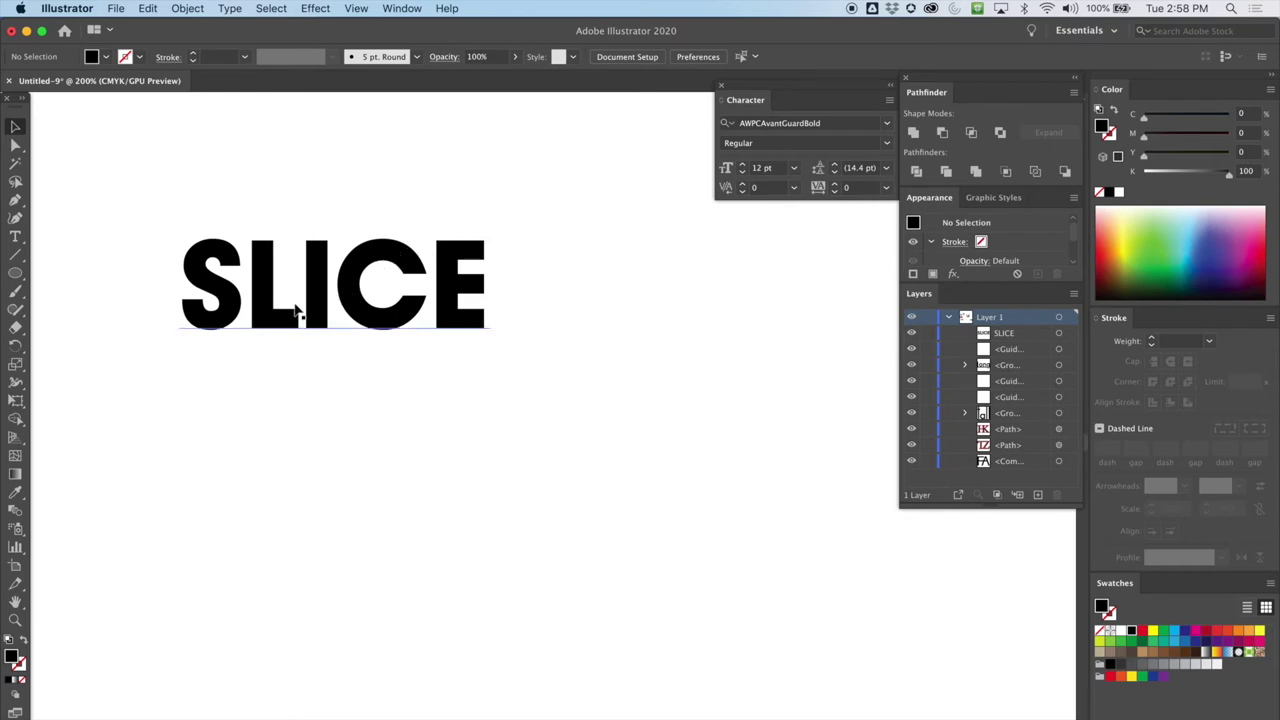
Step: Zoom SLICE to 300% and widen the kerning between L and I
key(super+equal)
drag(213, 181, 297, 269)
click(326, 279)
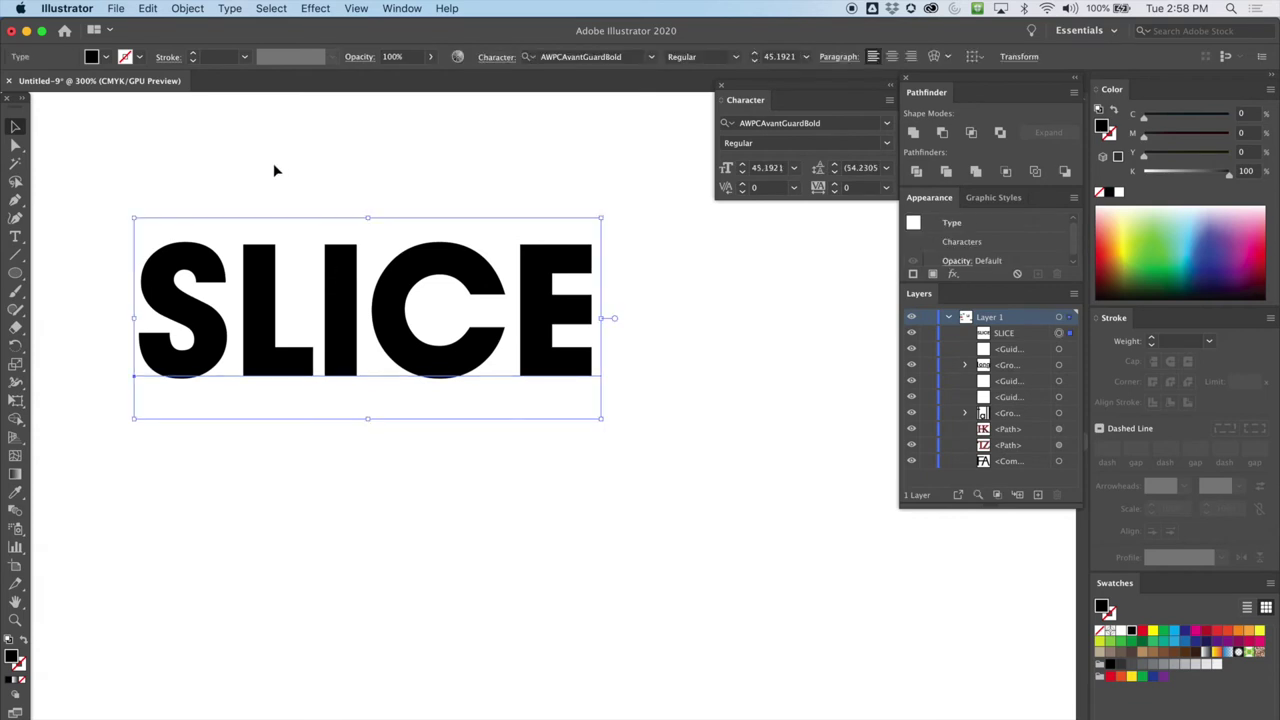
click(15, 236)
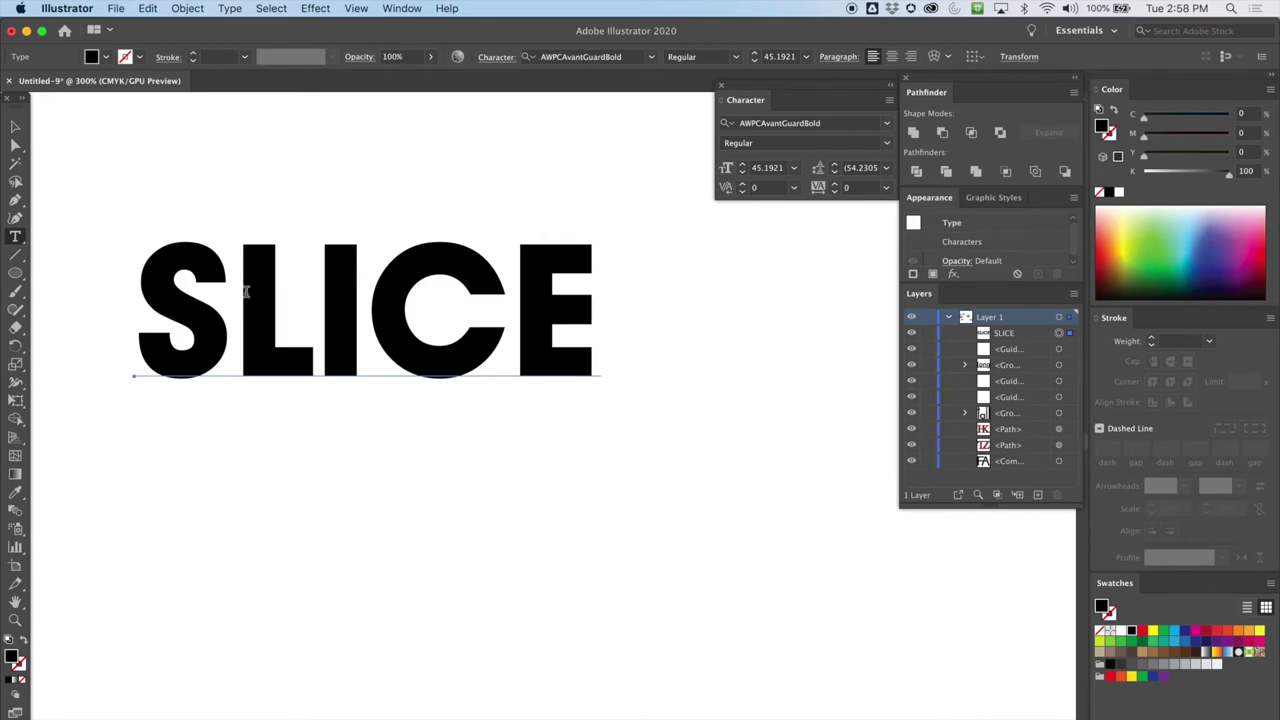
click(313, 339)
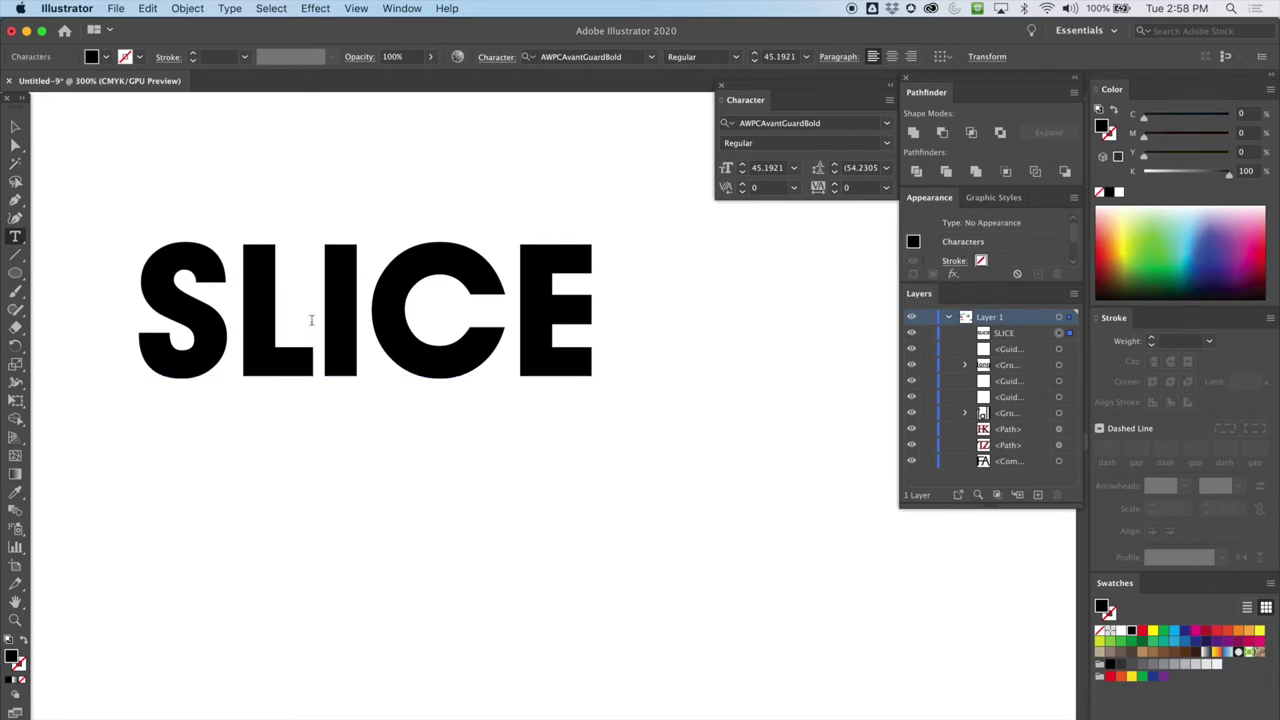
click(742, 192)
click(743, 186)
click(743, 186)
click(743, 186)
click(743, 186)
click(743, 186)
click(743, 186)
Step: Tighten the kerning between S and L
click(516, 272)
click(743, 186)
click(743, 186)
click(242, 316)
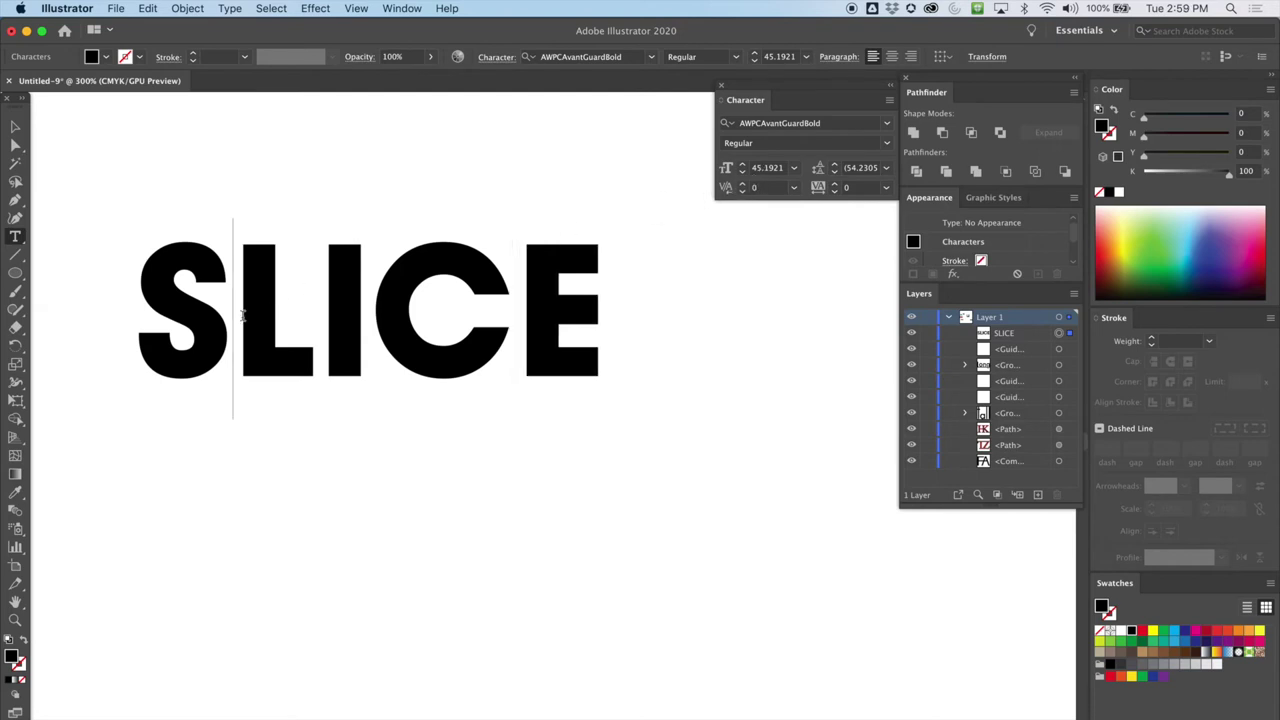
click(743, 192)
click(743, 192)
click(743, 192)
click(743, 192)
click(743, 192)
click(743, 192)
click(743, 192)
click(743, 192)
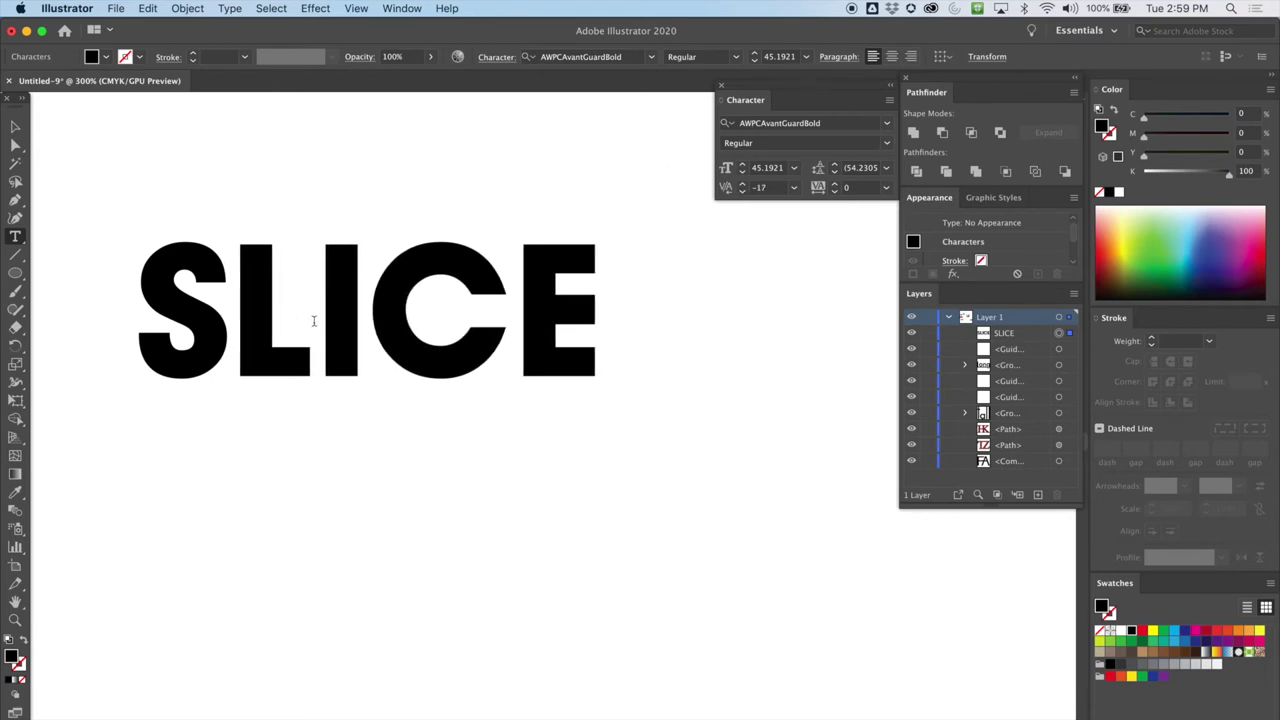
Step: Bring the L–I kerning to -1 and tighten the I–C pair
click(742, 192)
click(742, 192)
click(742, 192)
click(742, 192)
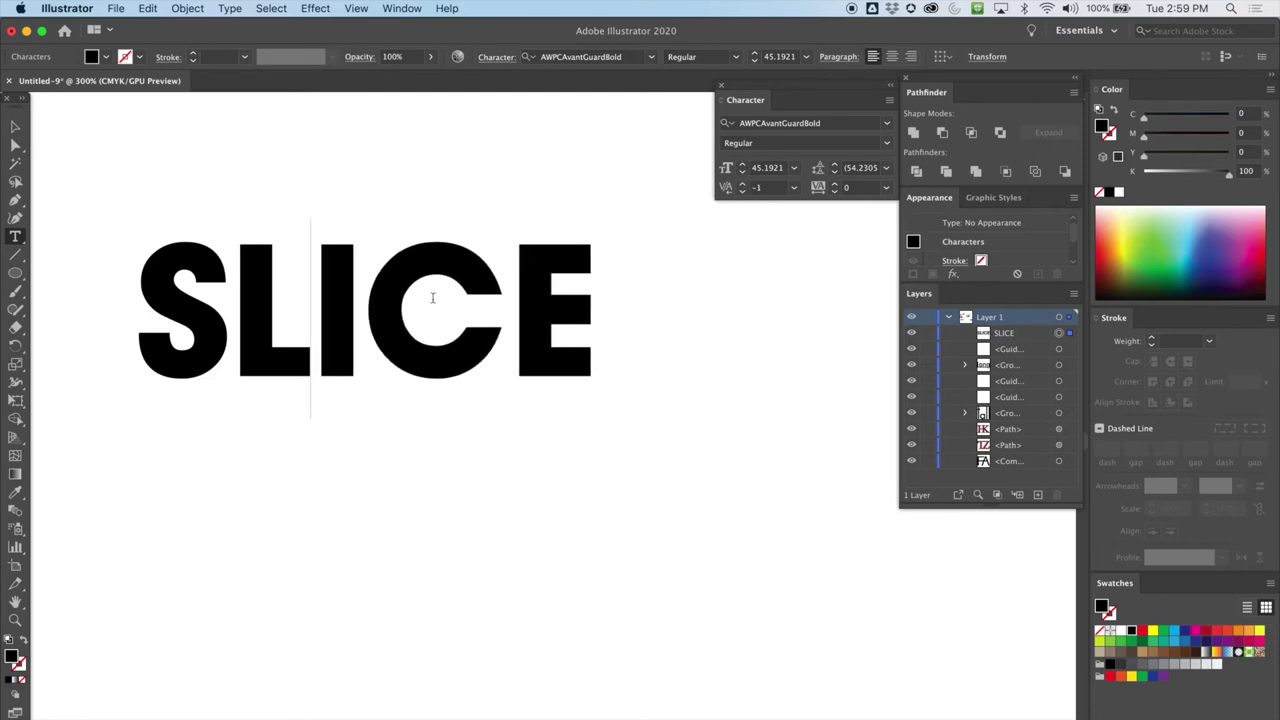
click(366, 298)
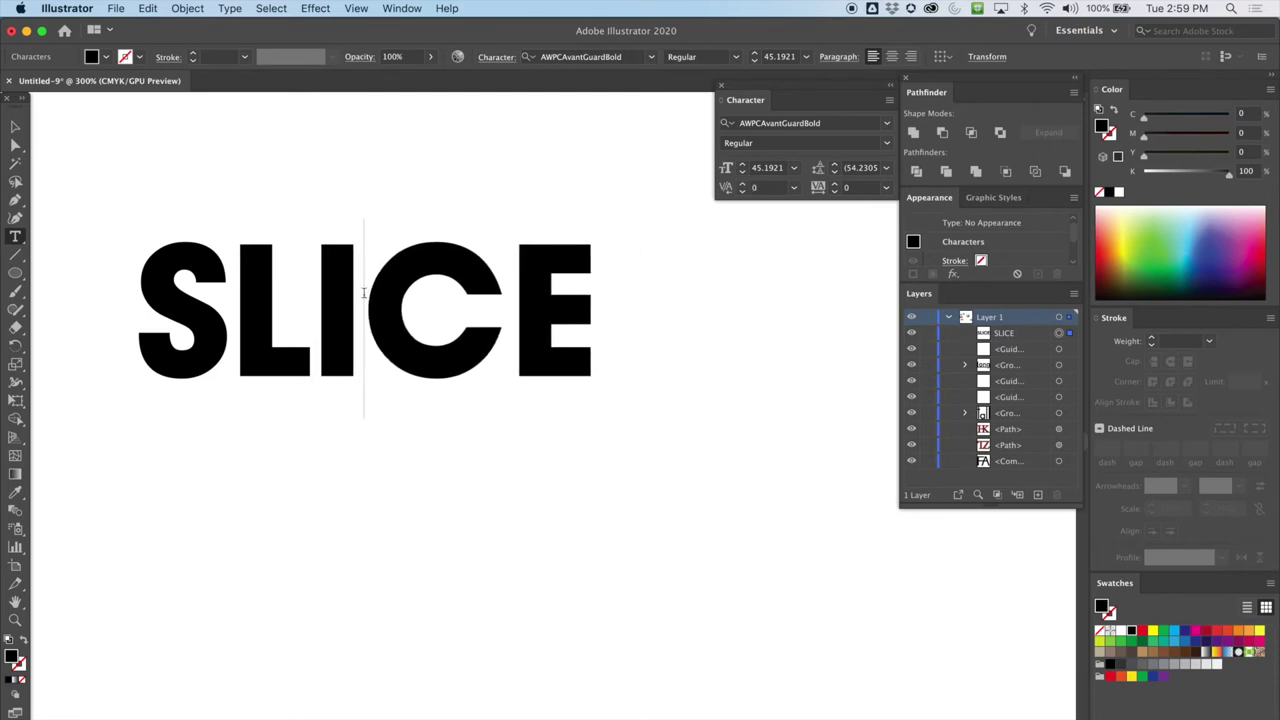
click(742, 192)
click(742, 192)
click(742, 192)
Step: Tighten the C–E kerning to about -20, back off one step, and deselect to review
click(491, 298)
click(740, 191)
click(742, 192)
click(742, 192)
click(742, 192)
click(742, 192)
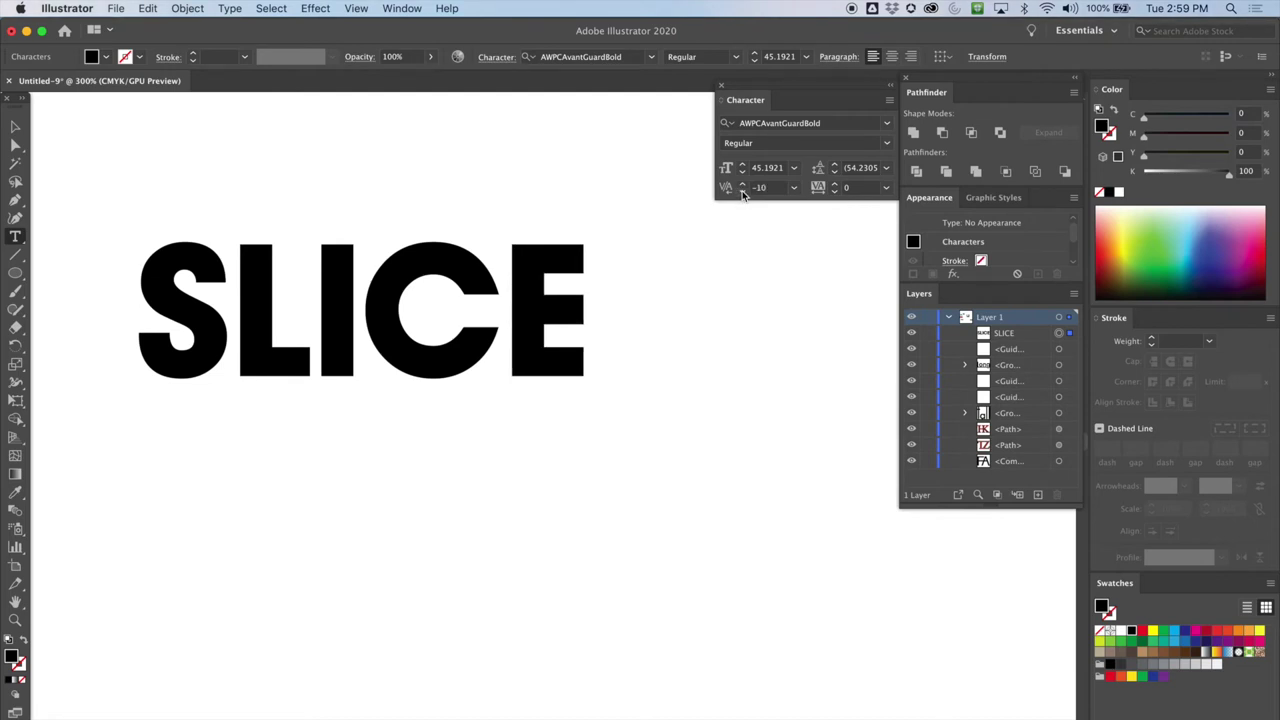
click(742, 192)
click(742, 192)
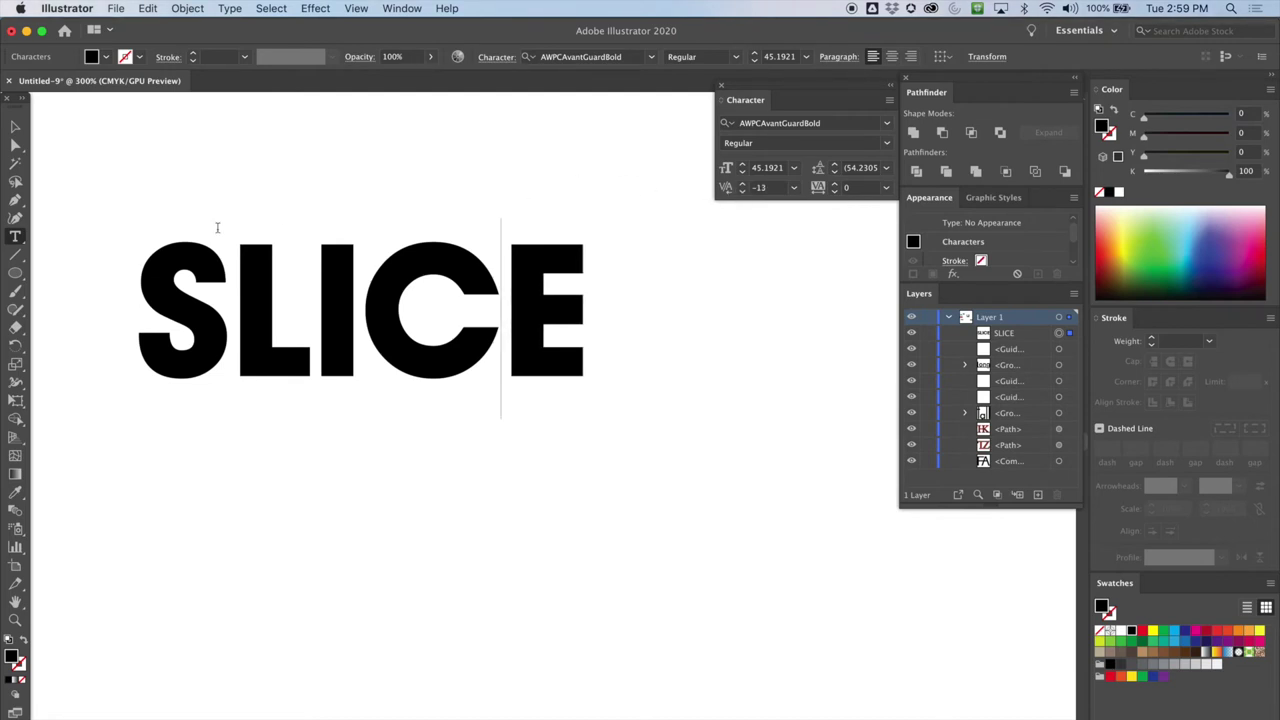
click(742, 192)
click(742, 192)
click(742, 192)
click(742, 192)
click(742, 192)
click(742, 192)
click(742, 192)
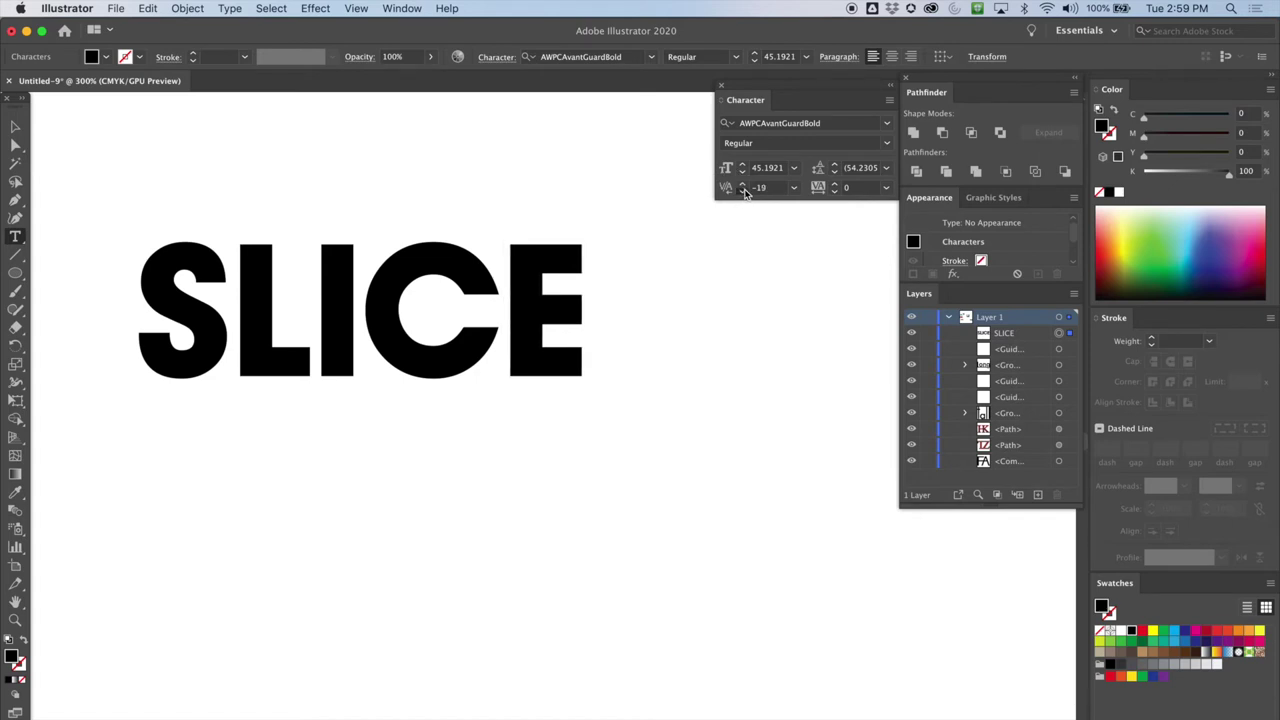
click(742, 183)
click(15, 125)
click(508, 147)
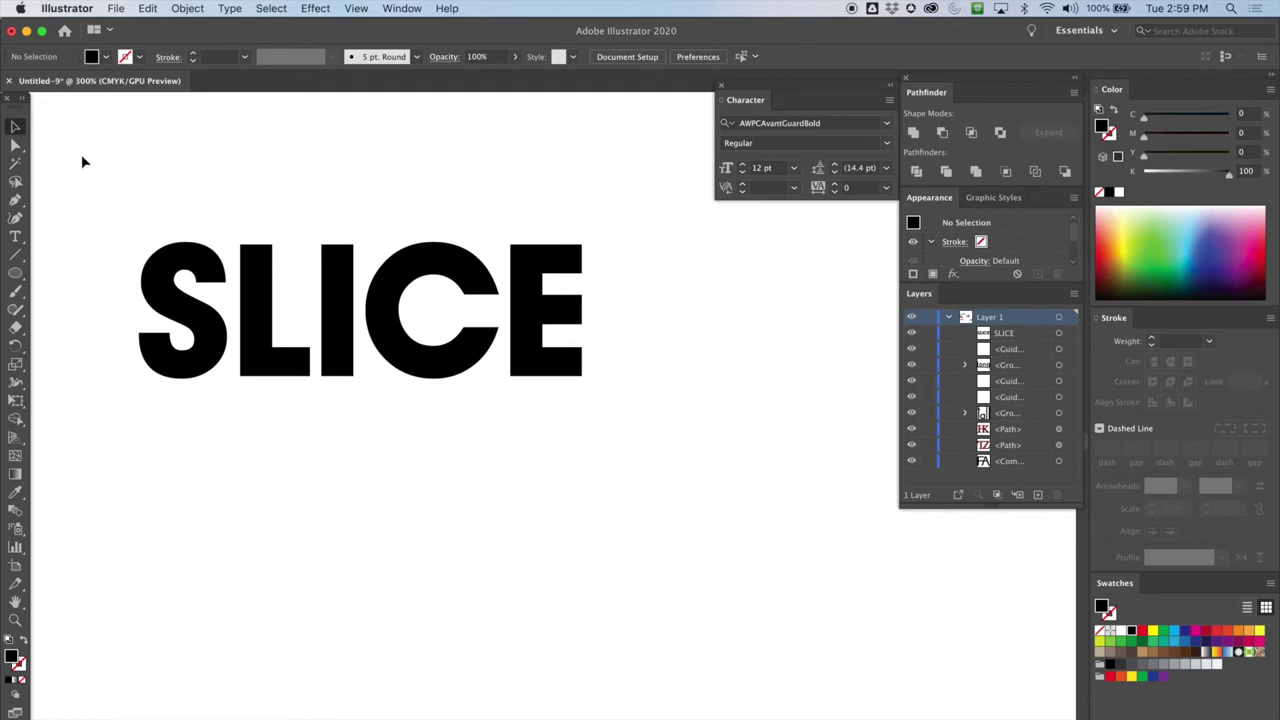
Step: Tighten the S–L kerning further to -24, then deselect the word
click(15, 236)
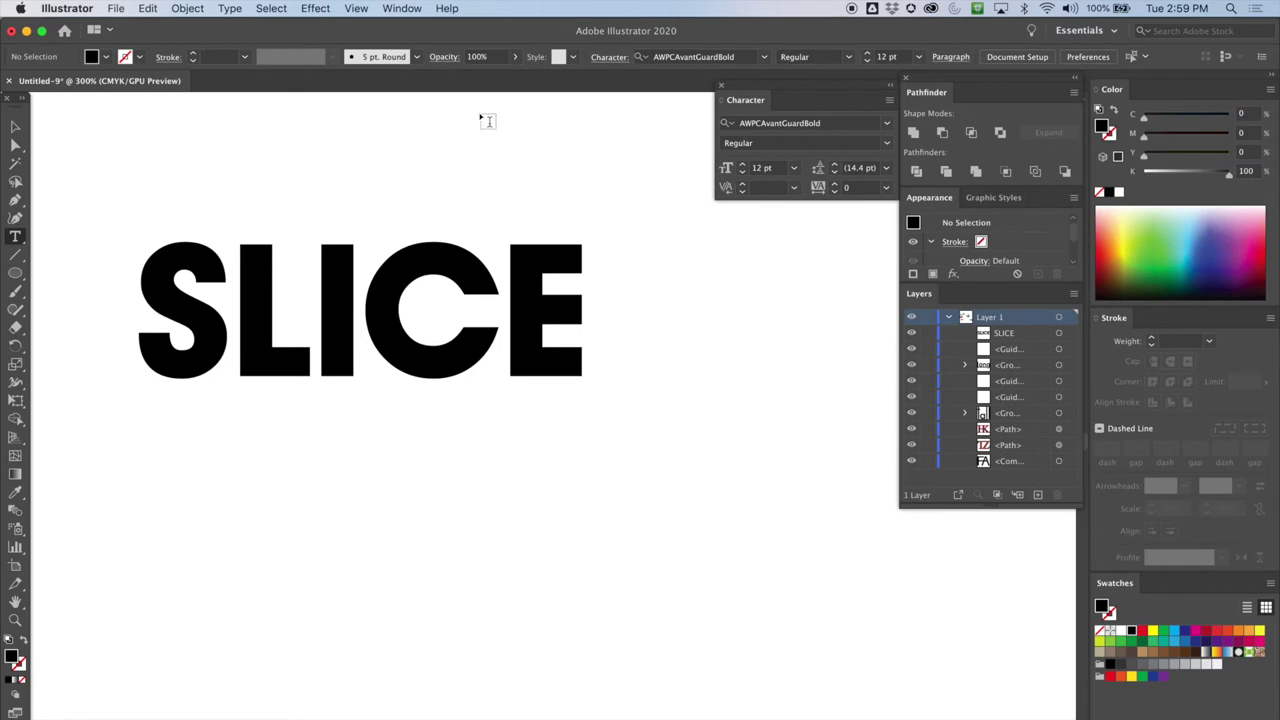
click(228, 300)
click(743, 185)
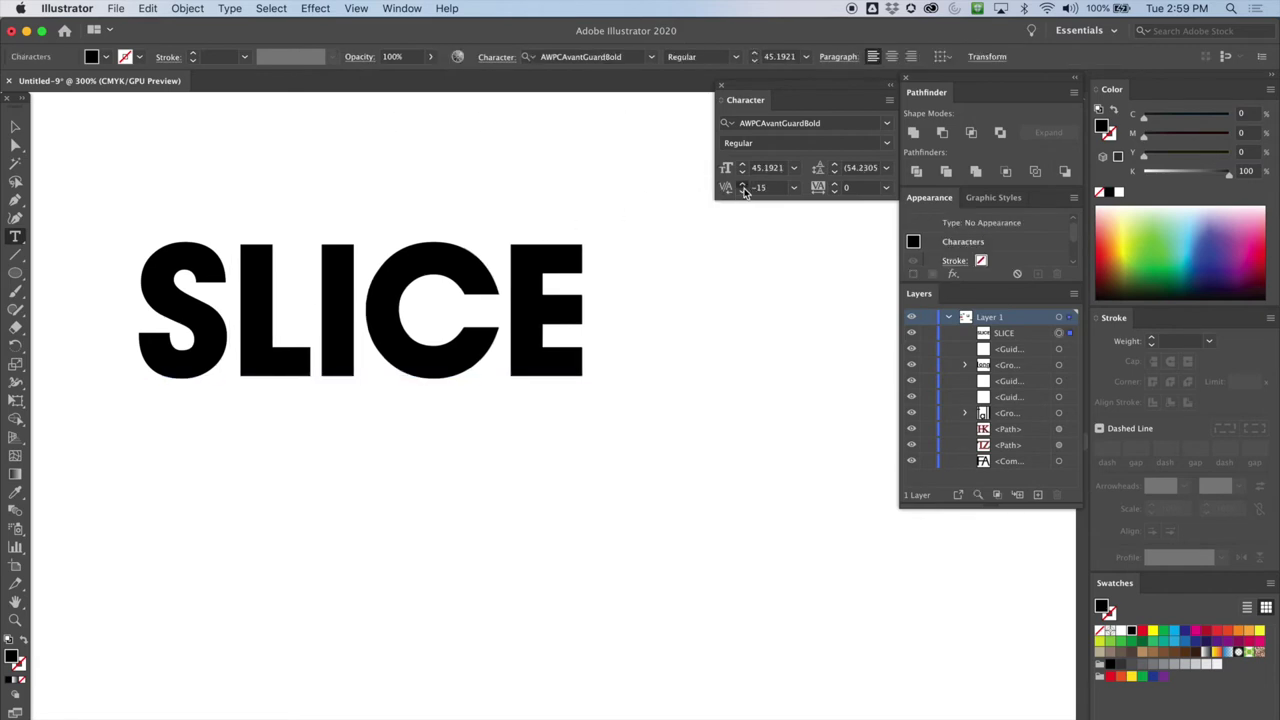
click(743, 192)
click(743, 192)
click(743, 192)
click(743, 192)
click(743, 192)
click(744, 192)
click(744, 192)
click(743, 192)
click(743, 192)
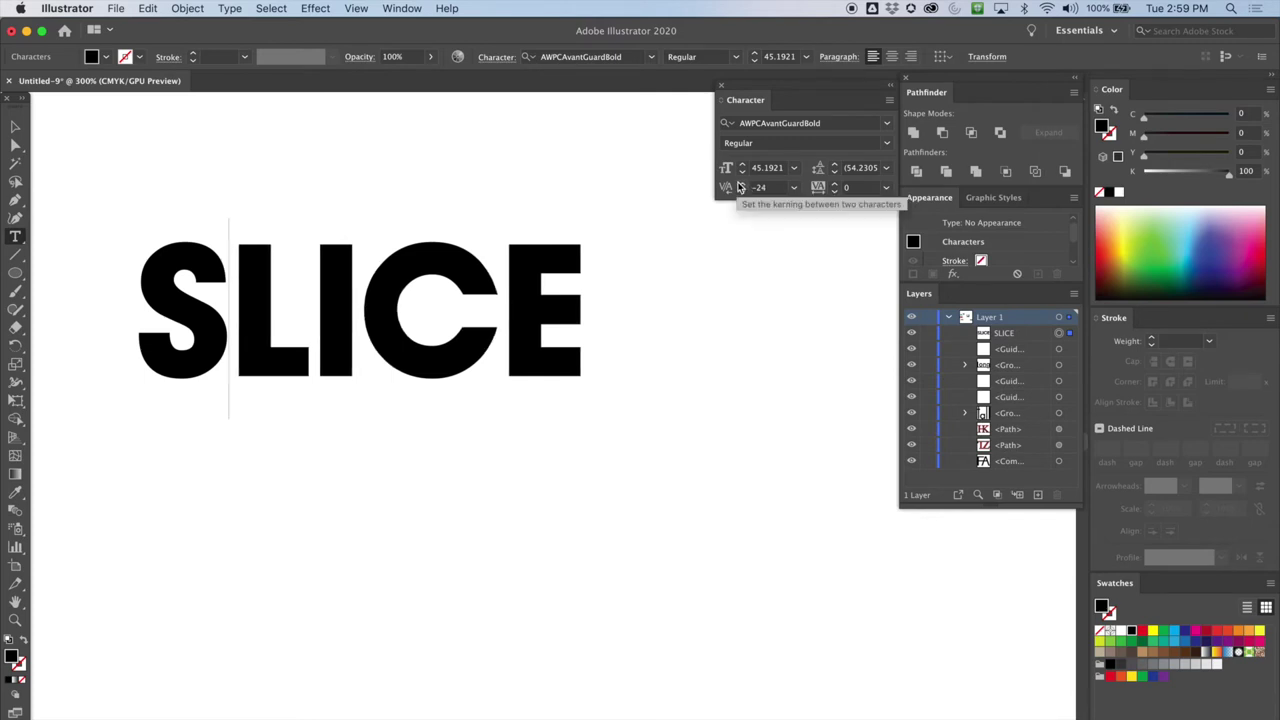
click(15, 127)
click(486, 158)
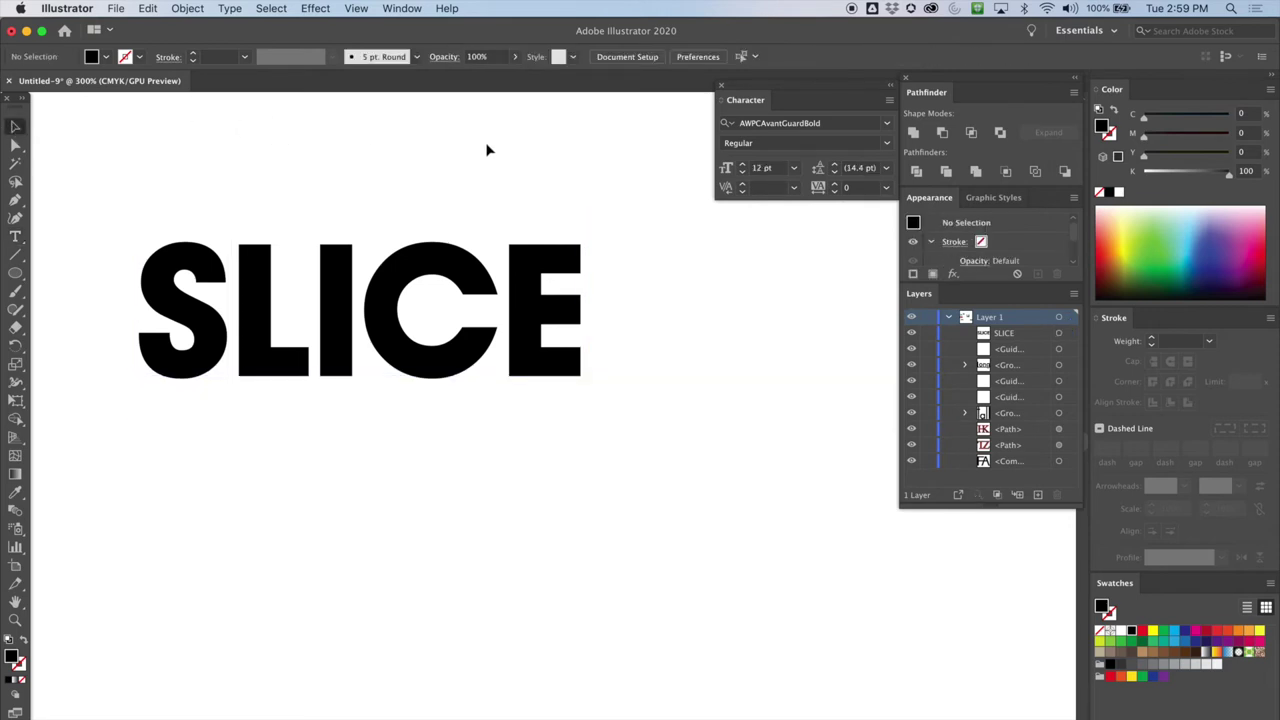
Step: Select the SLICE text and apply Type > Create Outlines
key(super+equal)
scroll(391, 194, left, 2)
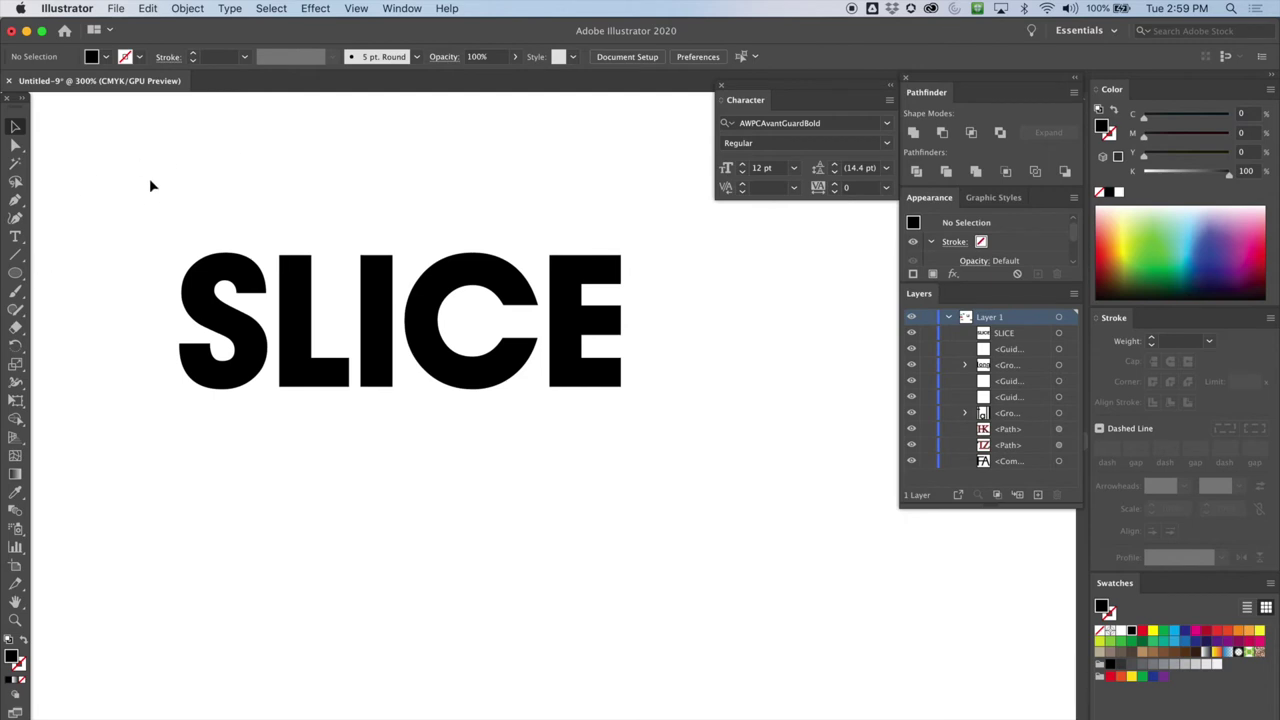
click(205, 281)
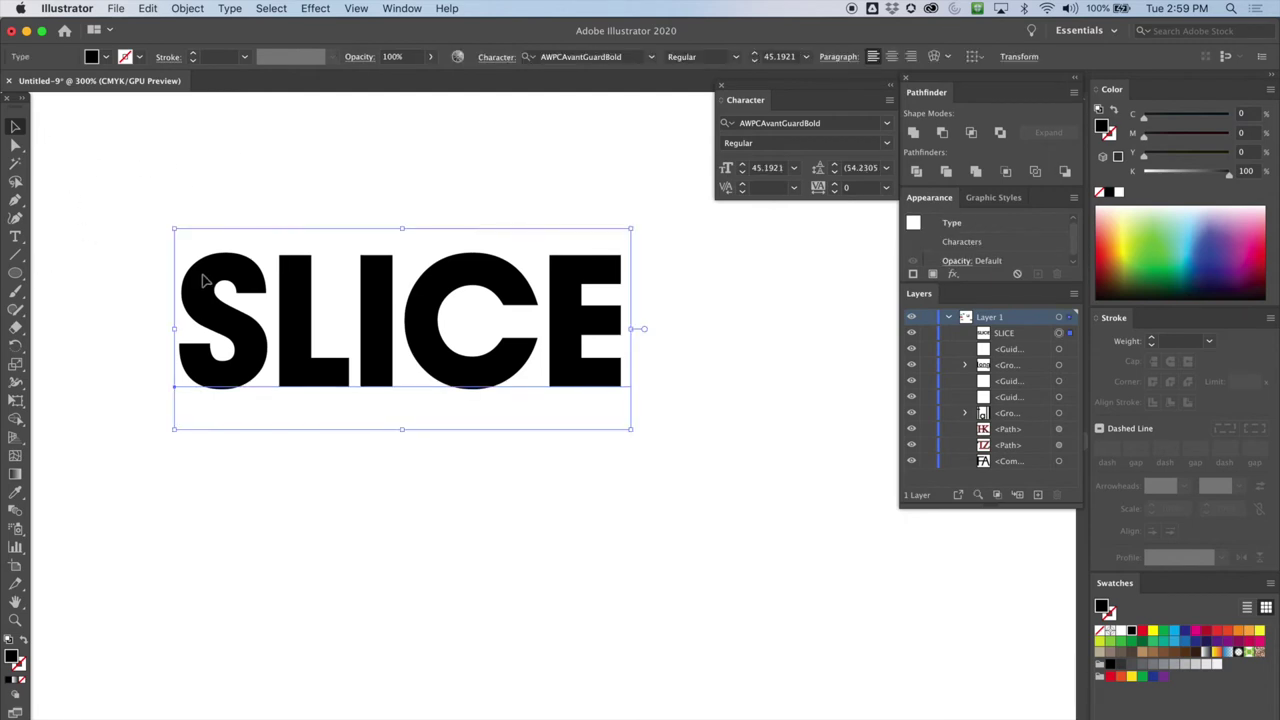
click(200, 9)
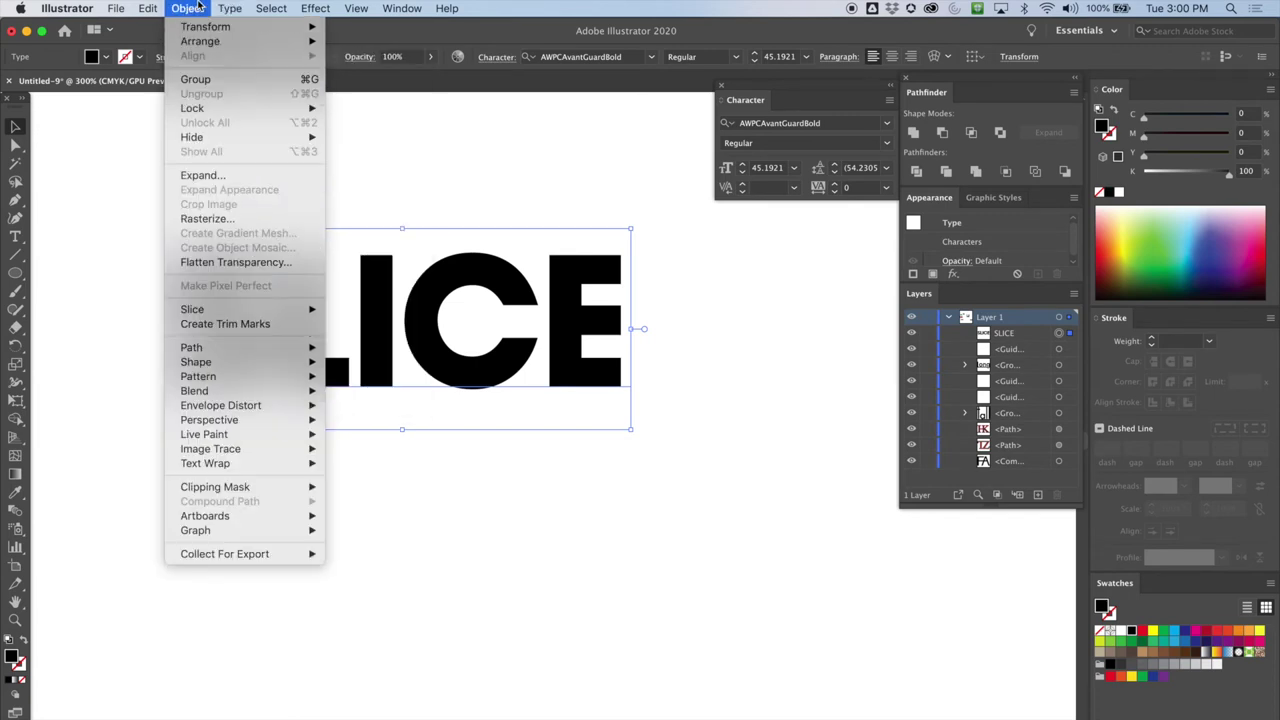
mouse_move(234, 8)
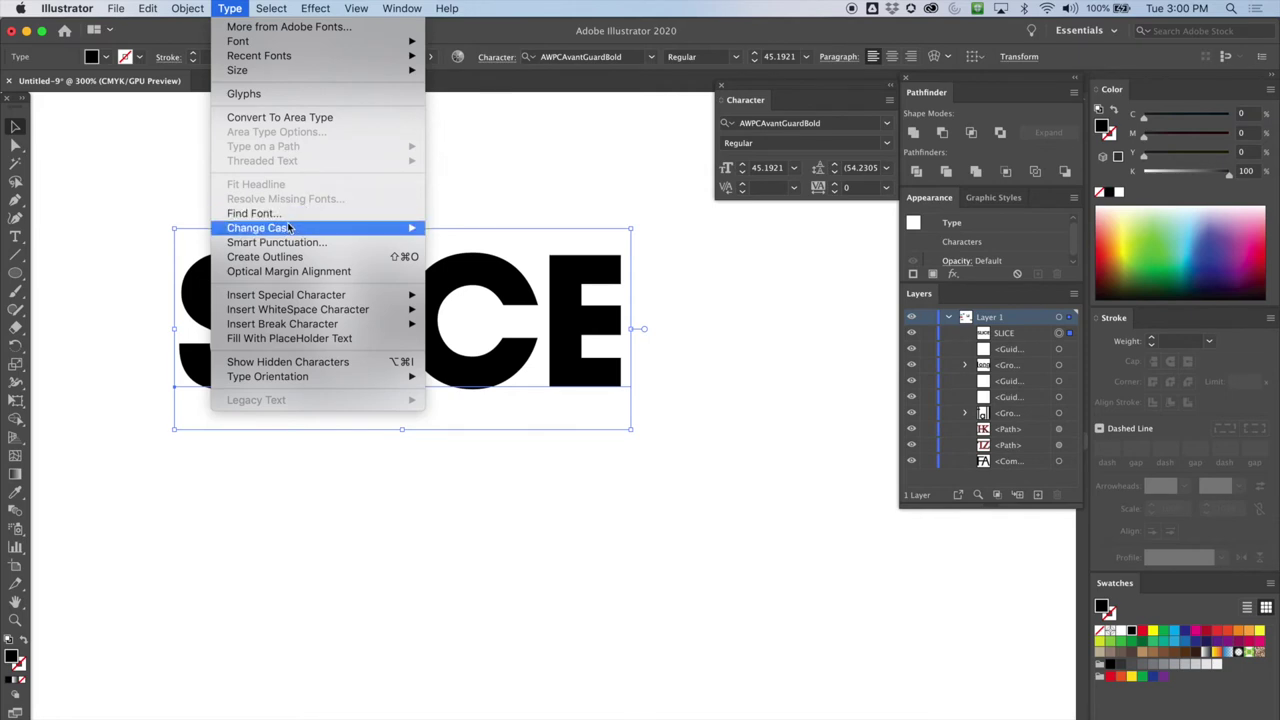
click(279, 259)
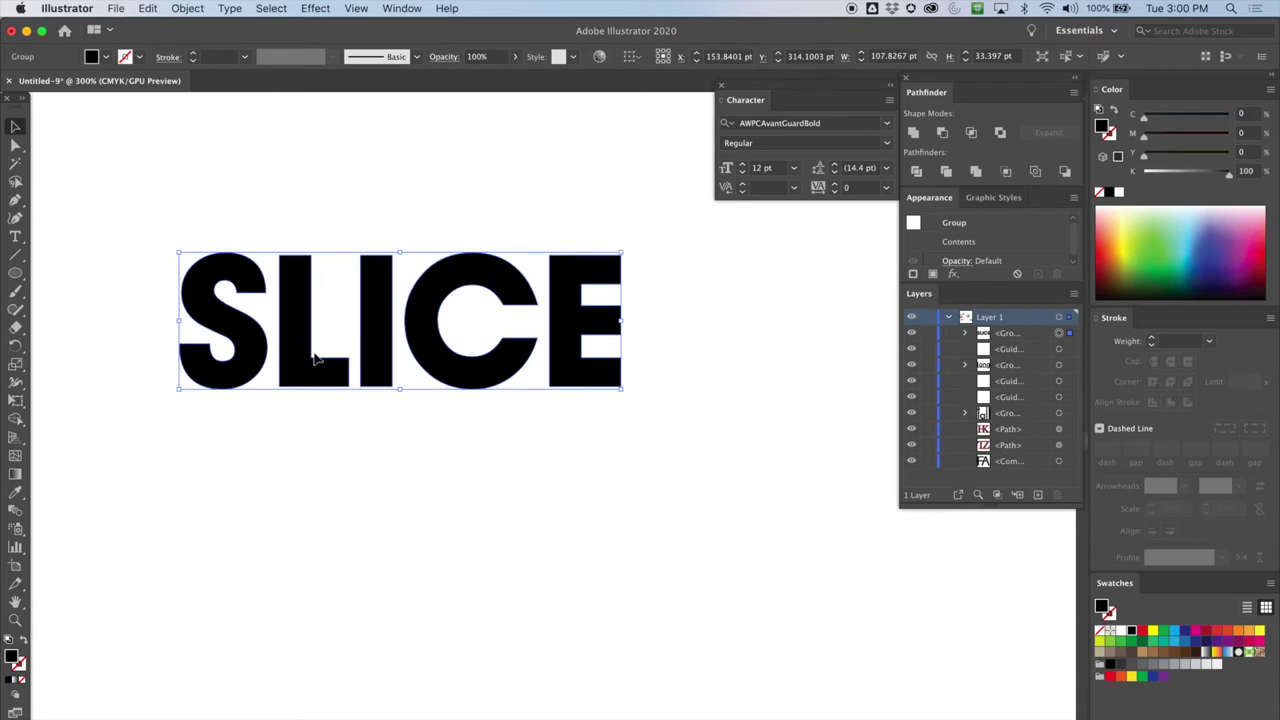
Step: Select the outlined SLICE group and knife one diagonal cut from above the C through the L
drag(22, 333, 60, 346)
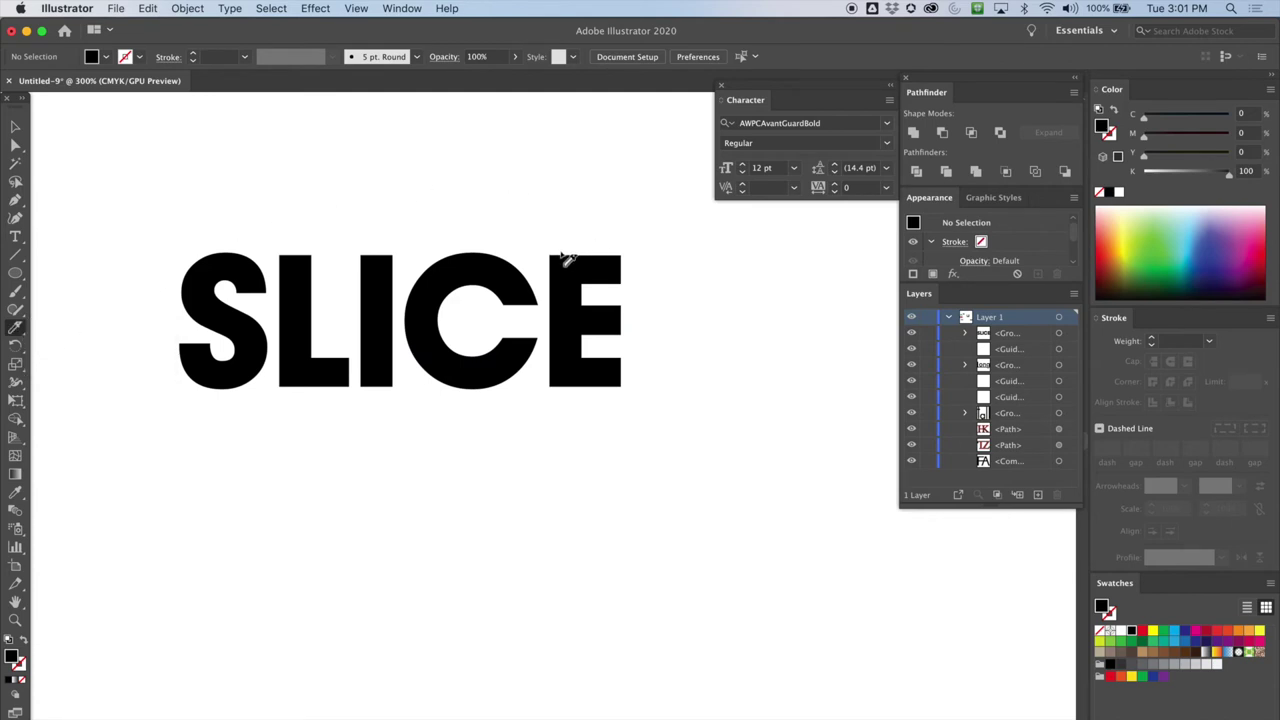
click(17, 125)
drag(158, 228, 611, 403)
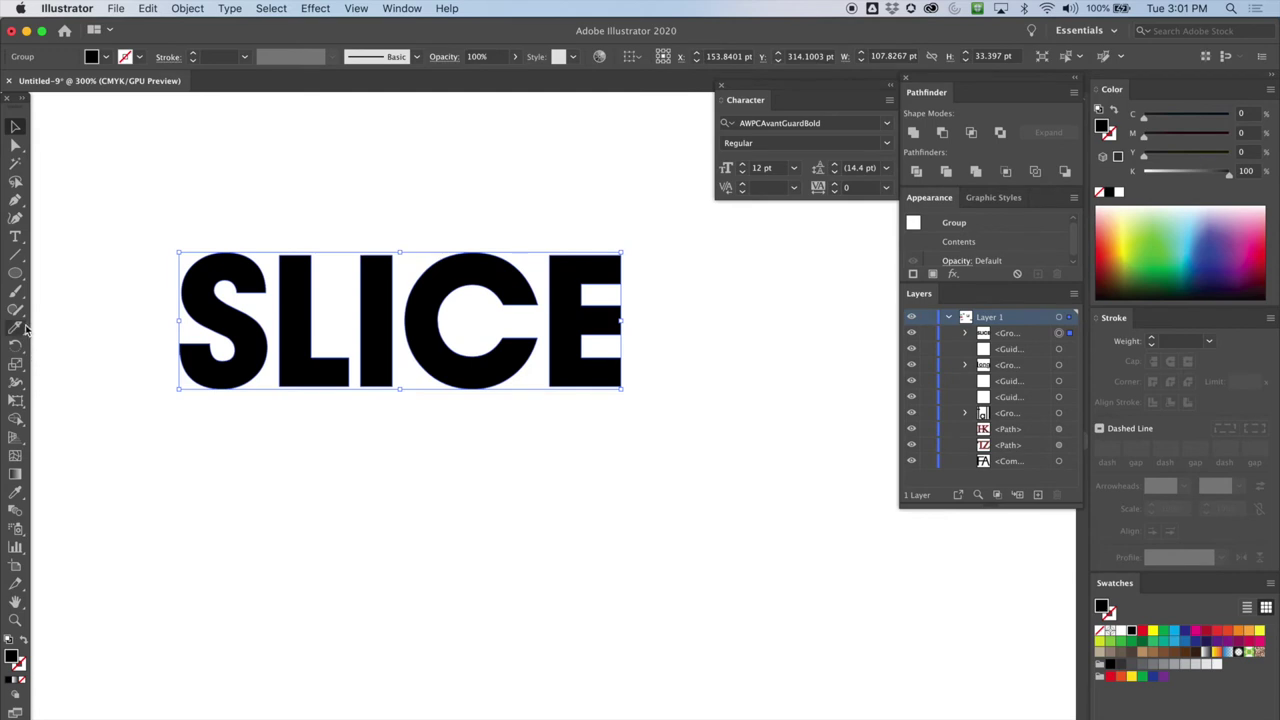
mouse_move(18, 330)
mouse_down()
mouse_move(66, 372)
mouse_move(70, 346)
mouse_up()
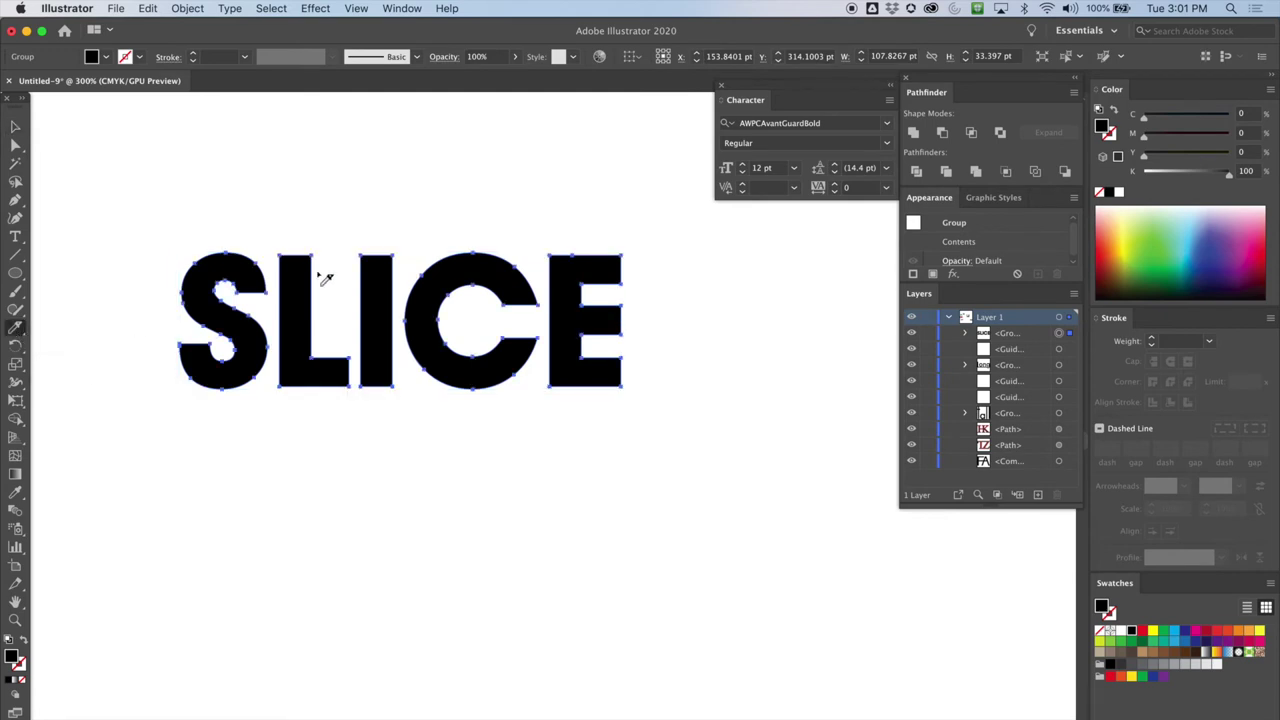
drag(571, 251, 198, 435)
key(super+z)
drag(543, 227, 126, 482)
click(15, 147)
click(345, 112)
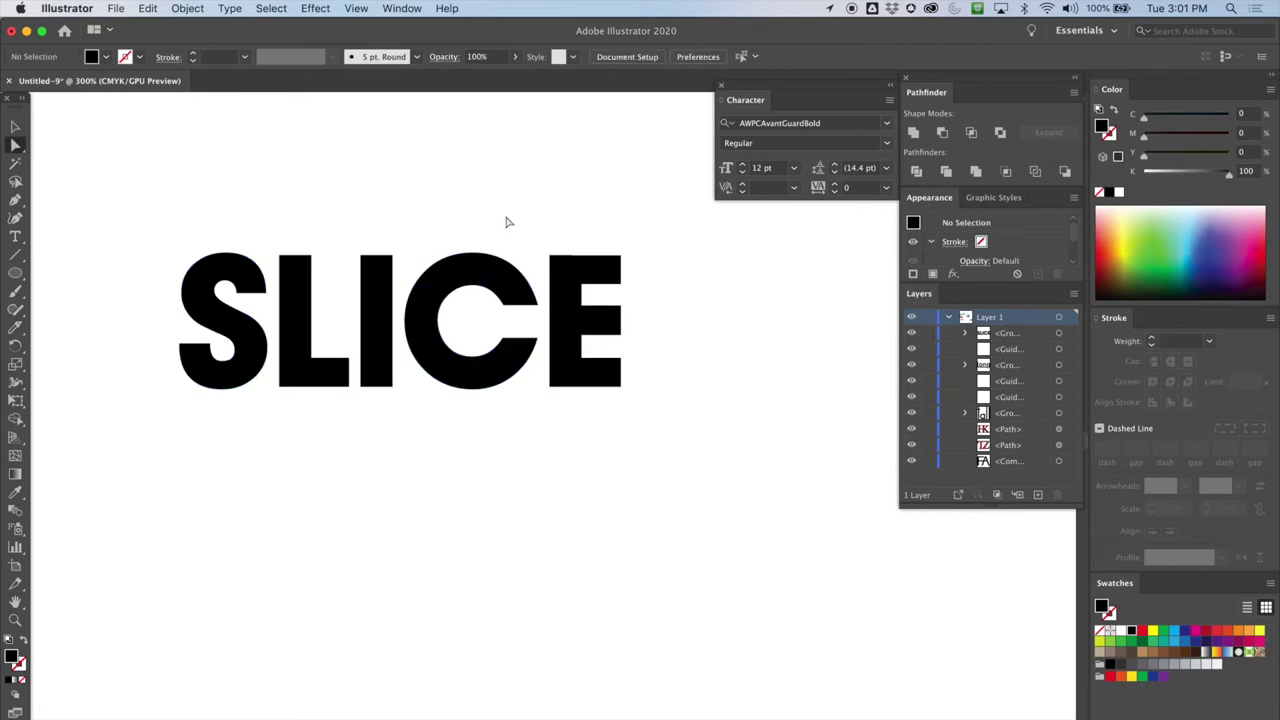
Step: Select the C, E, lower I and lower L pieces with the Direct Selection tool
click(510, 288)
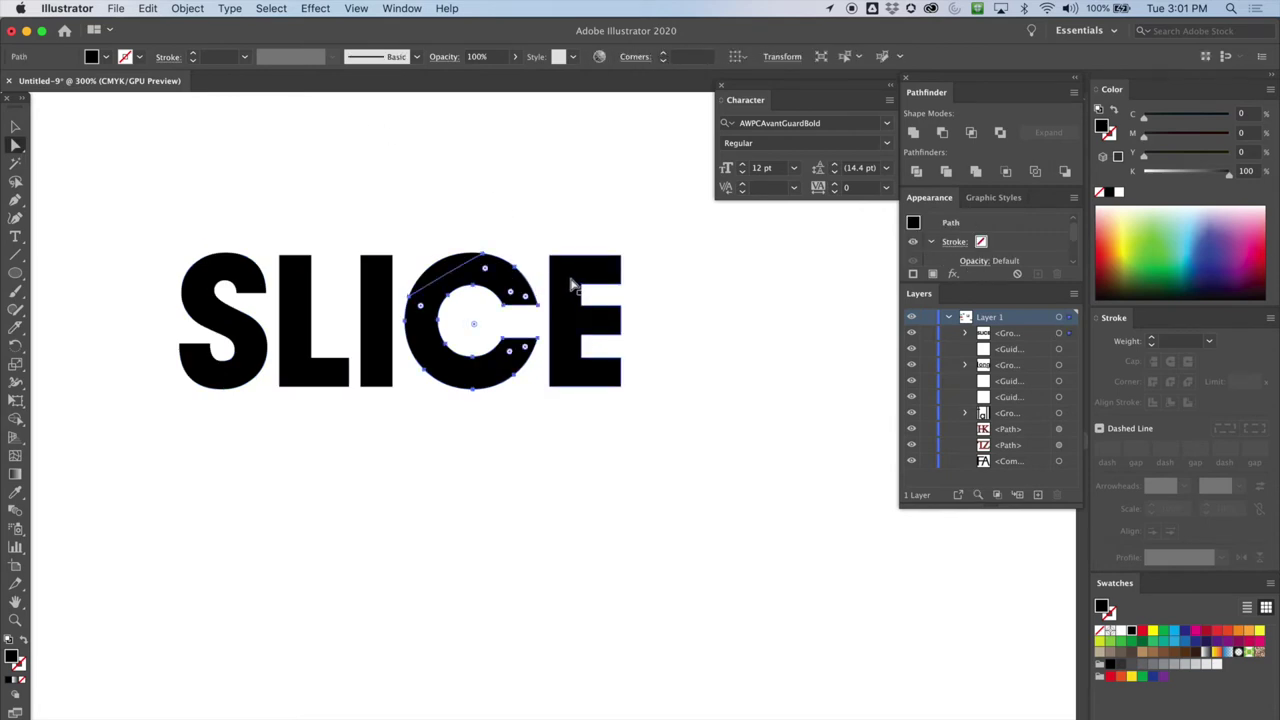
shift+click(578, 288)
key(super)
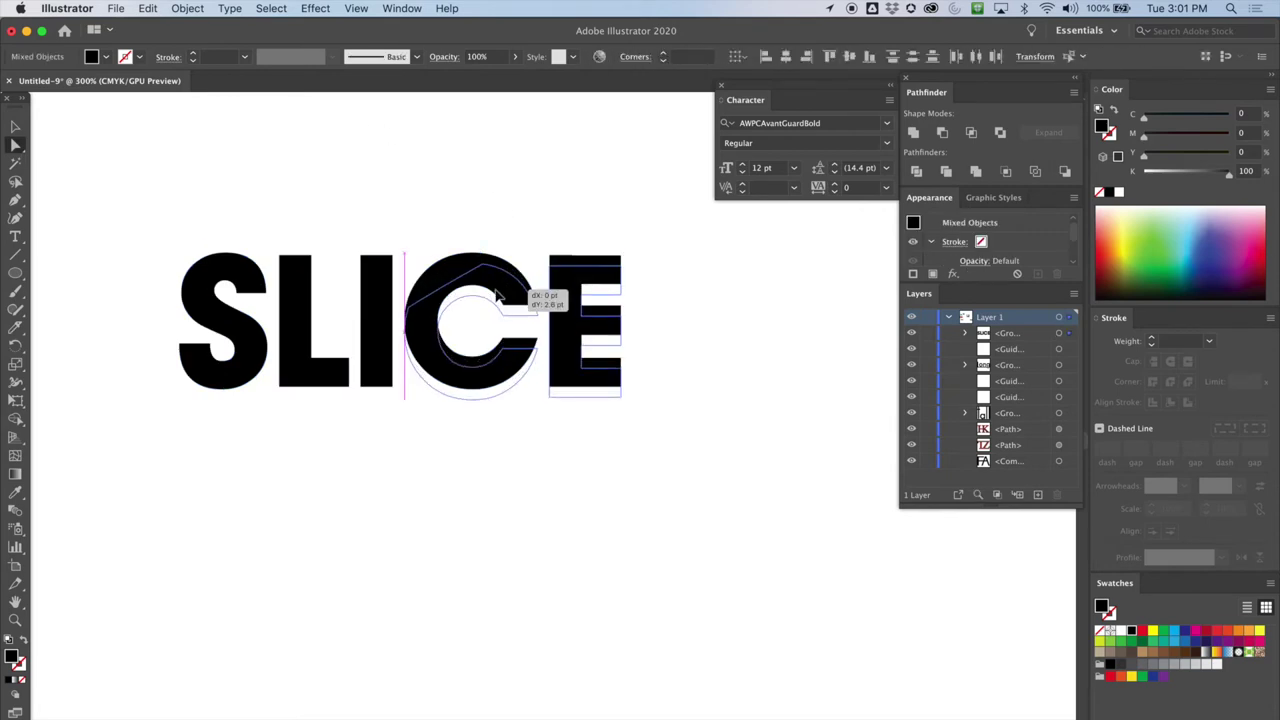
shift+click(373, 338)
shift+click(336, 374)
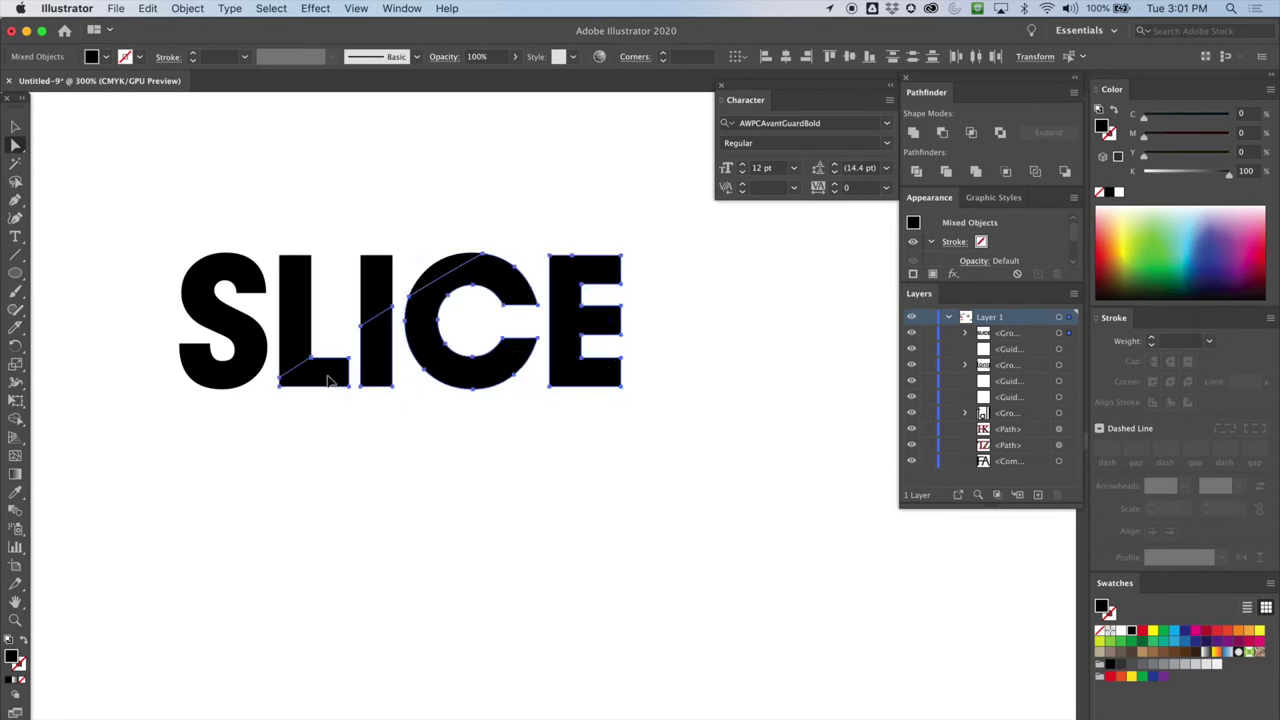
key(shift+super+a)
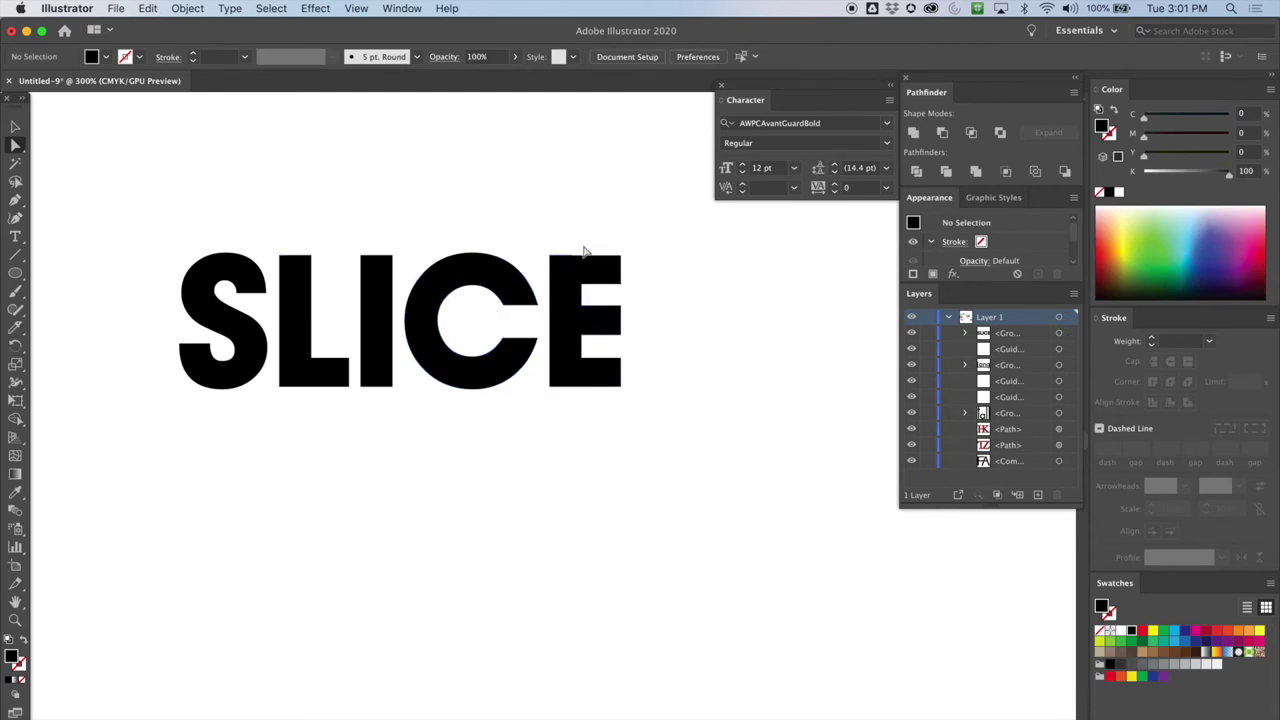
click(565, 292)
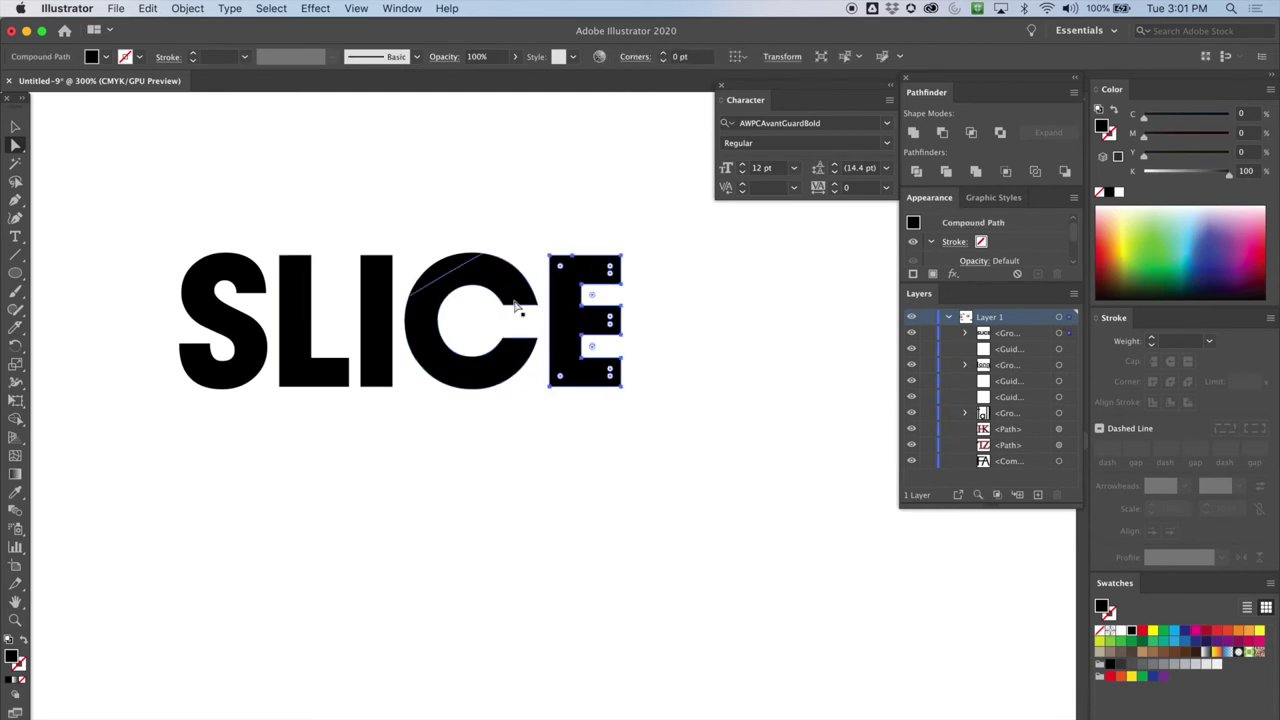
shift+click(505, 360)
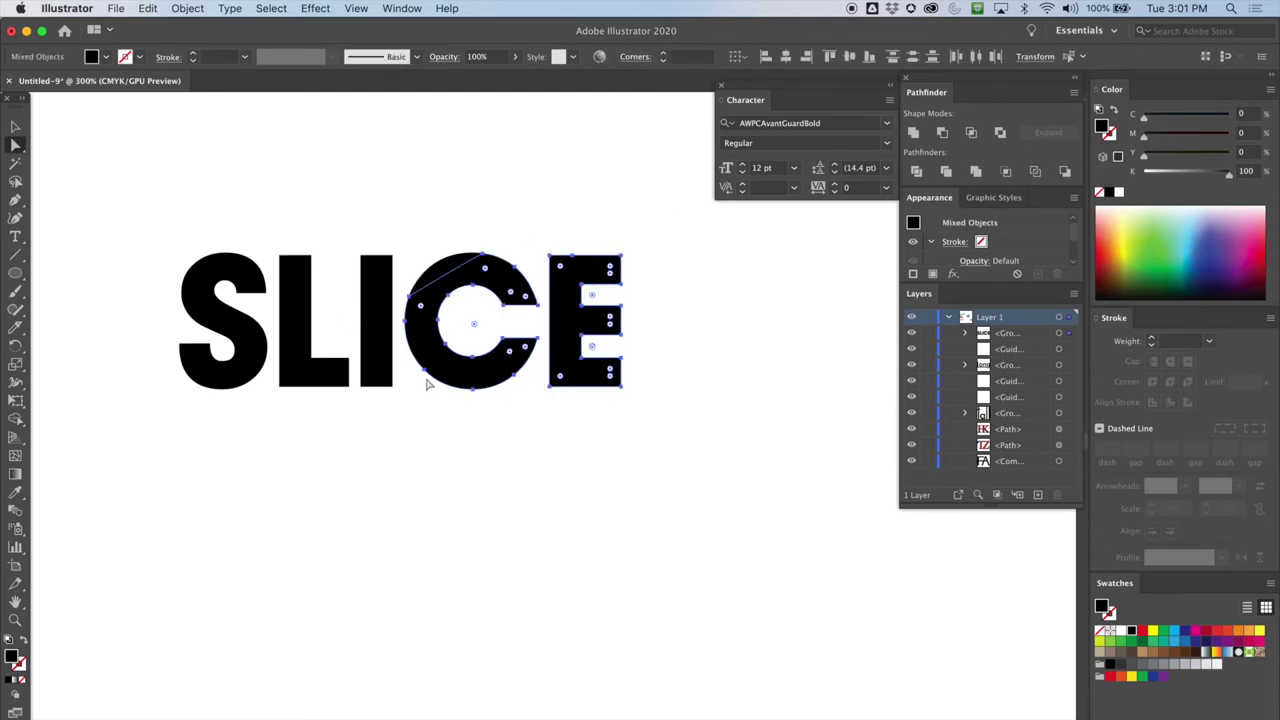
shift+click(378, 340)
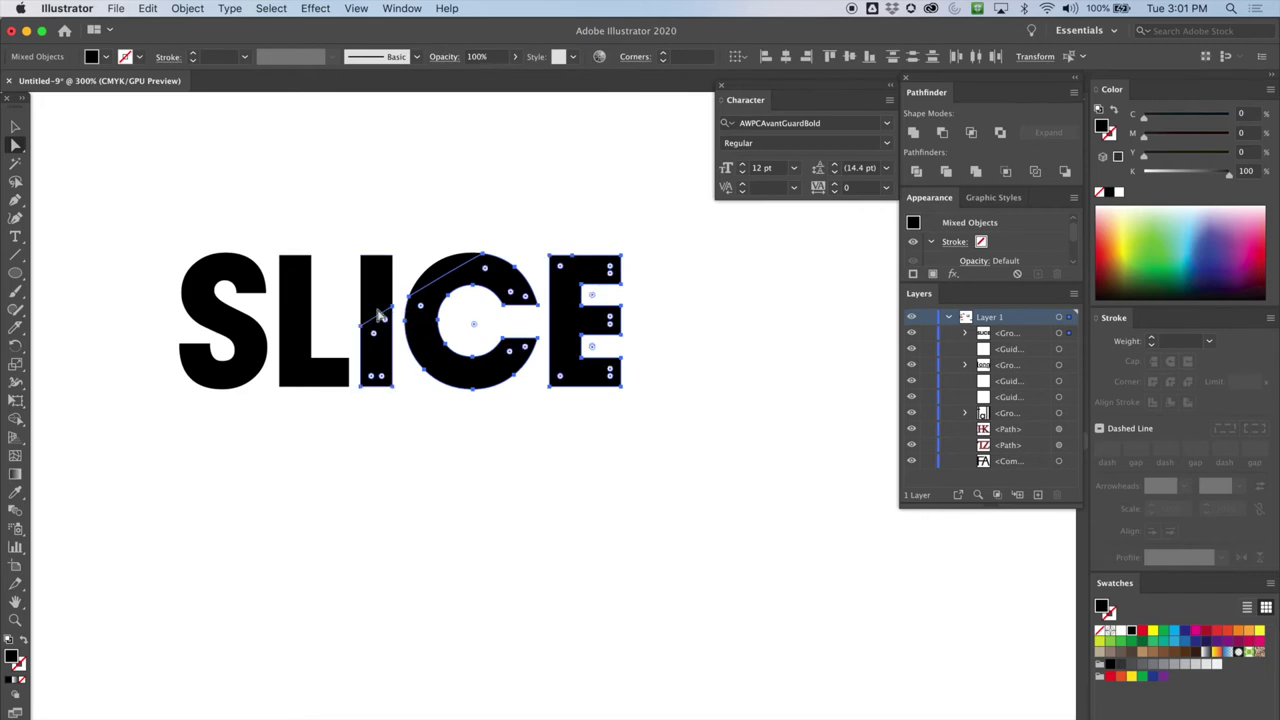
shift+click(338, 366)
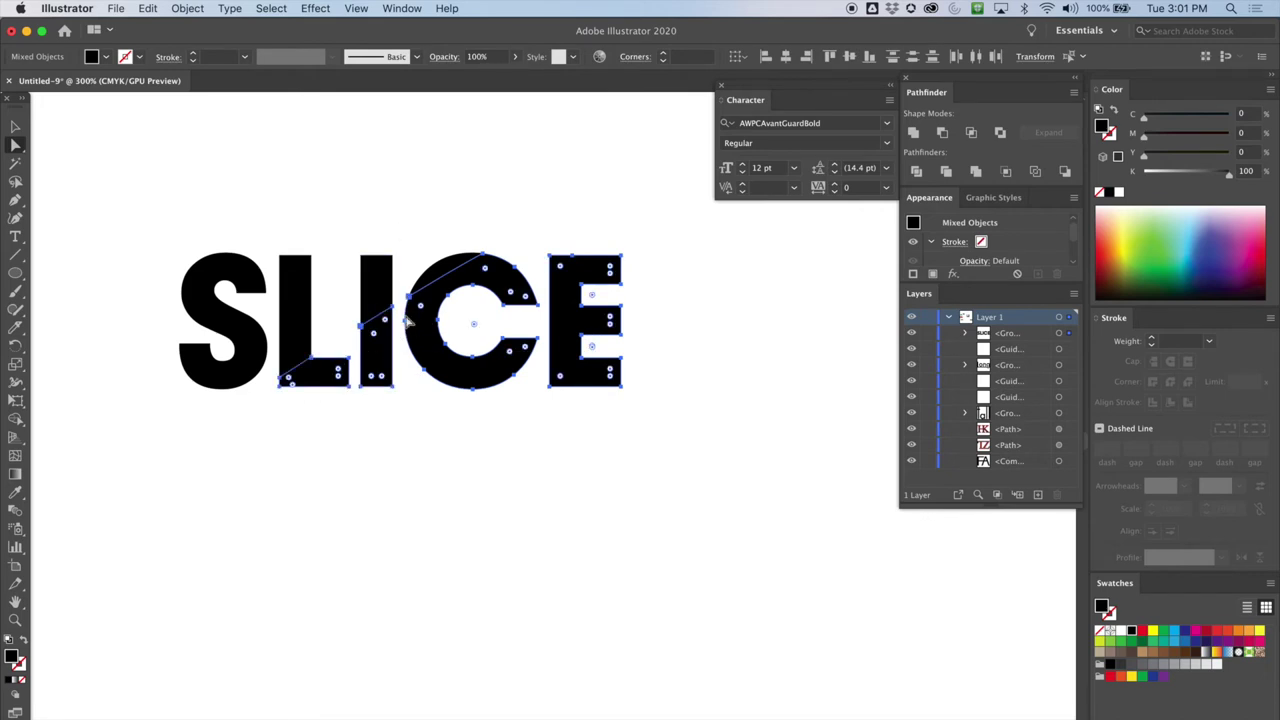
Step: Drag those pieces slightly up and right along the diagonal cut, then deselect
drag(420, 343, 420, 350)
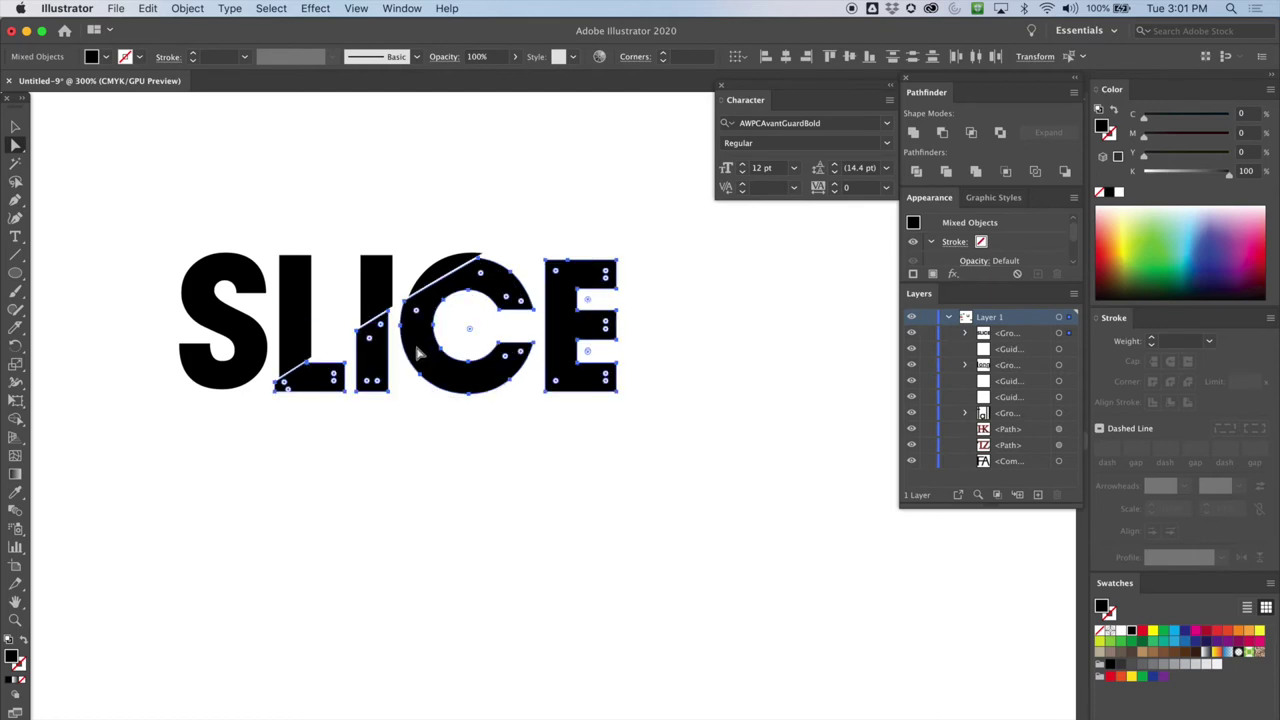
drag(420, 351, 414, 355)
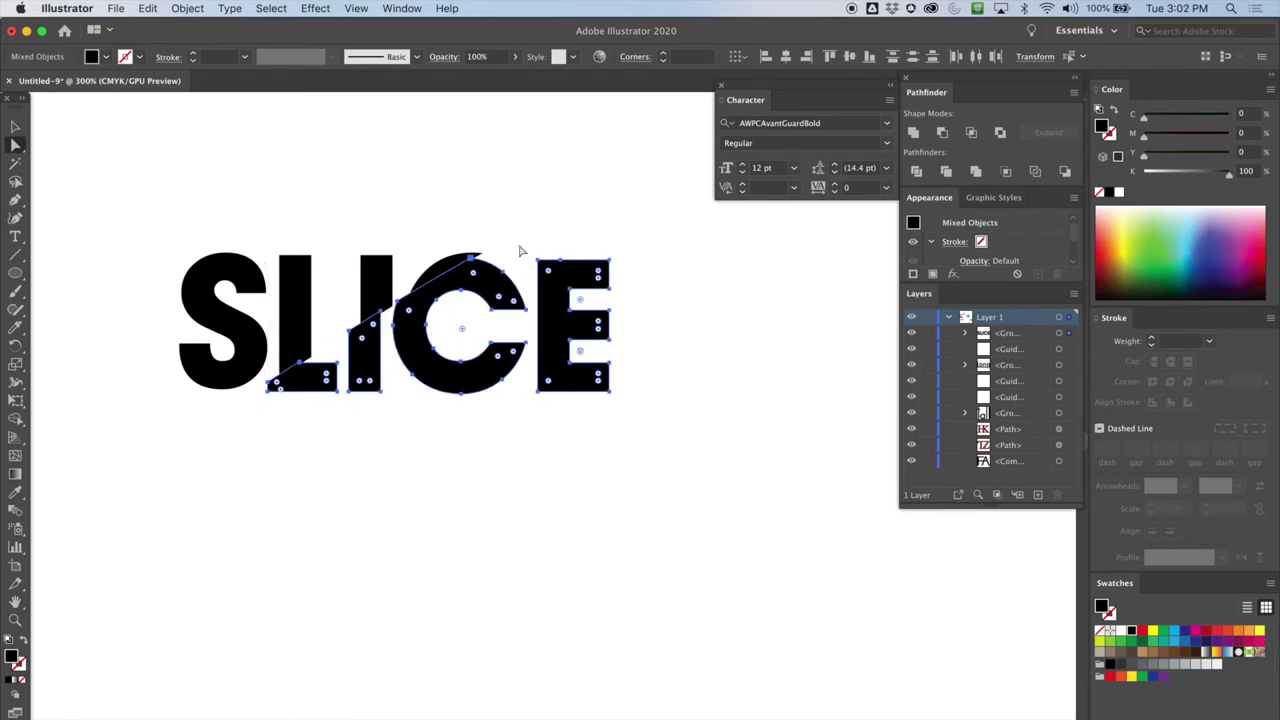
mouse_move(497, 284)
mouse_down()
mouse_move(514, 276)
mouse_move(503, 272)
mouse_up()
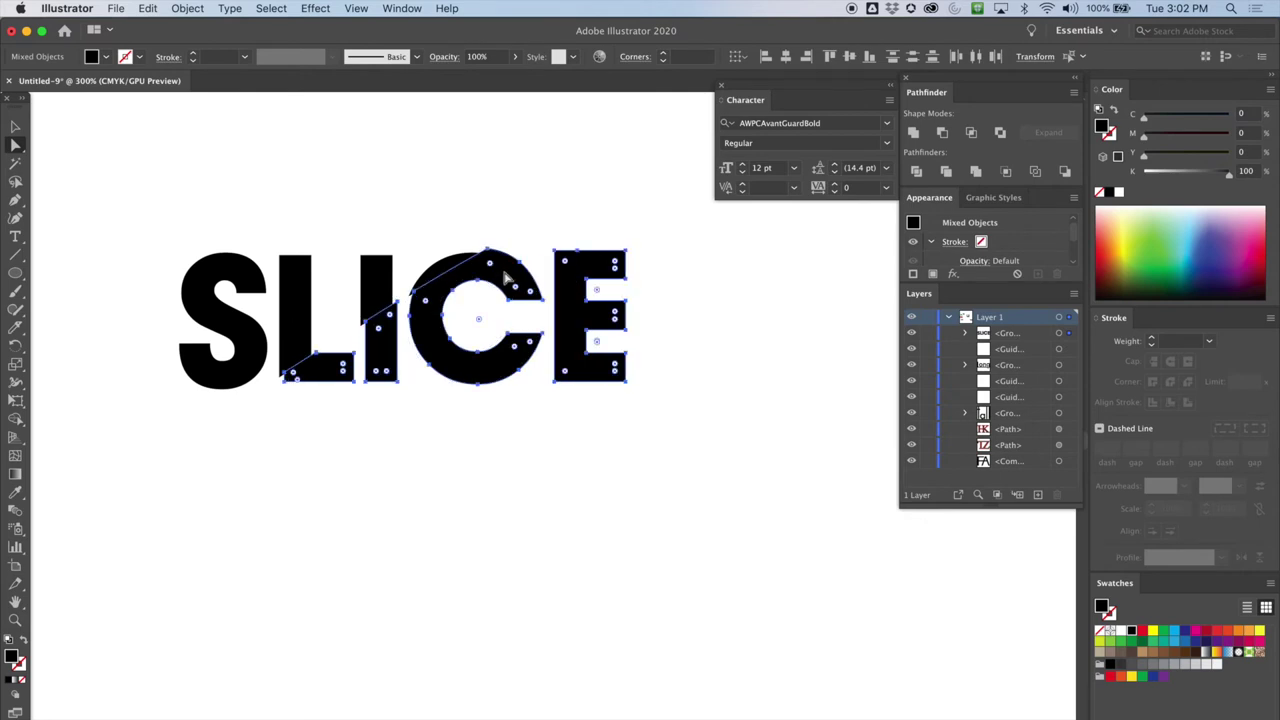
drag(493, 279, 470, 286)
key(super+equal)
key(super+equal)
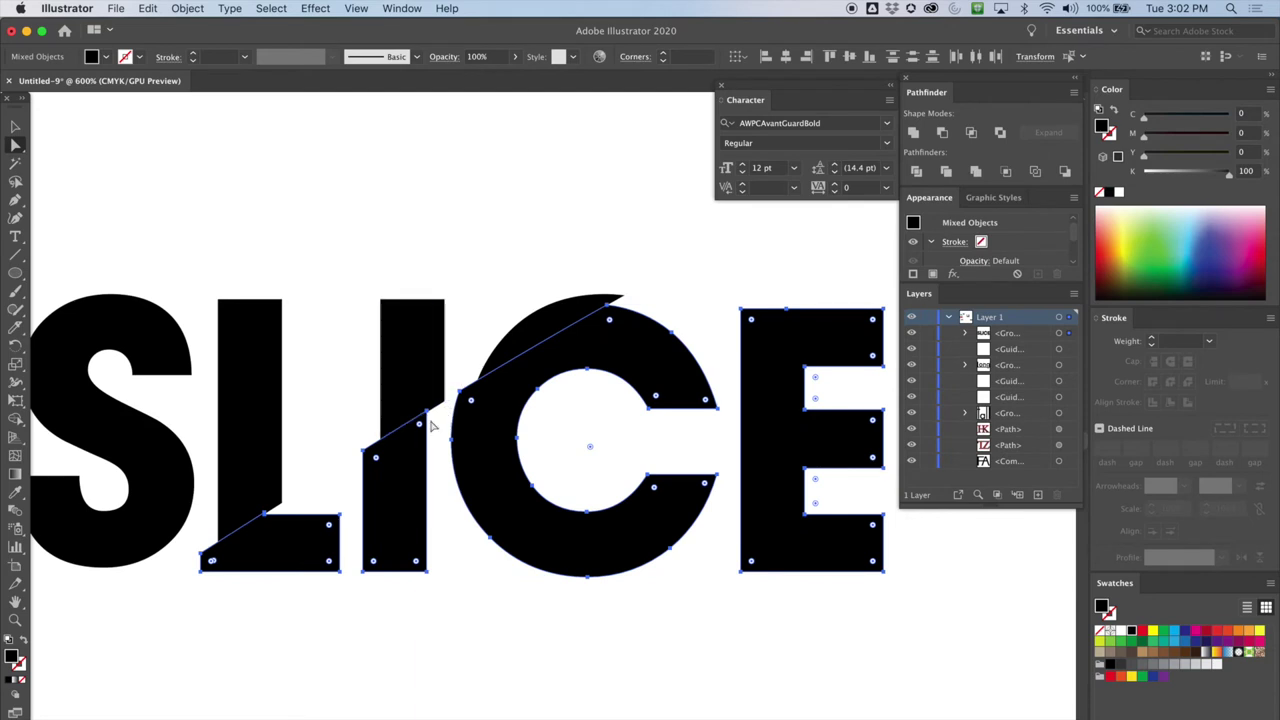
drag(409, 460, 421, 453)
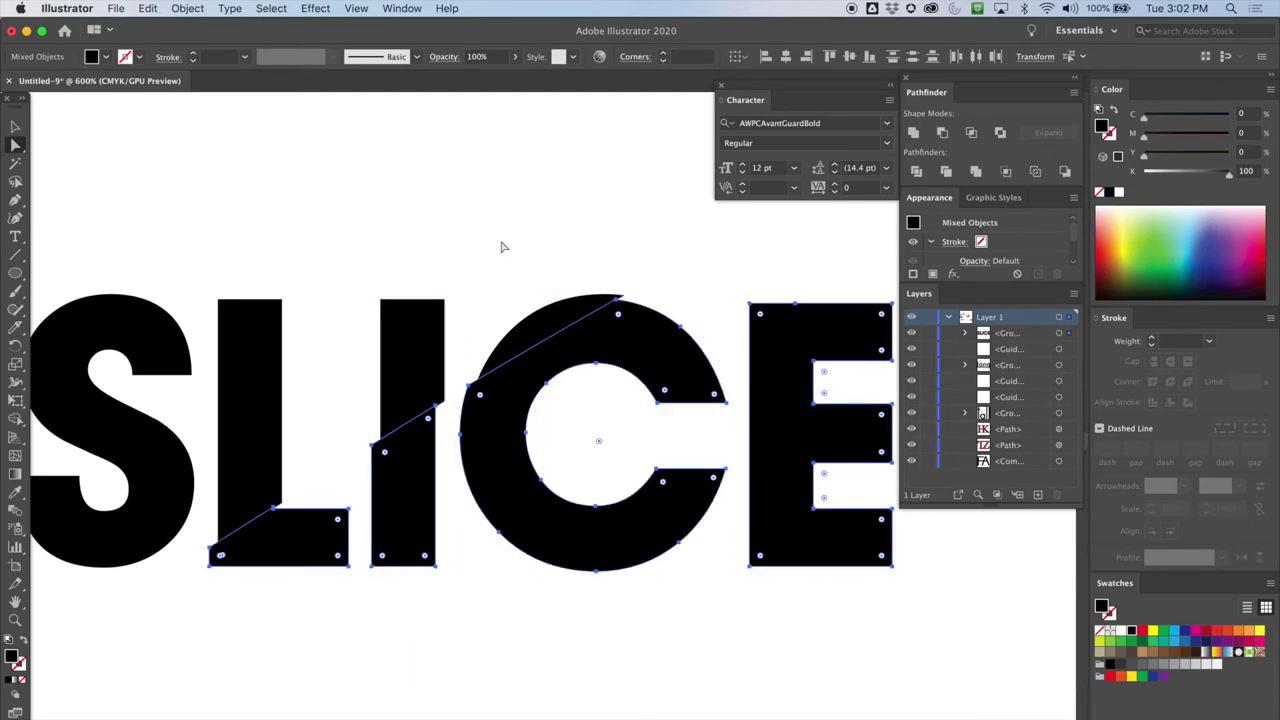
click(474, 342)
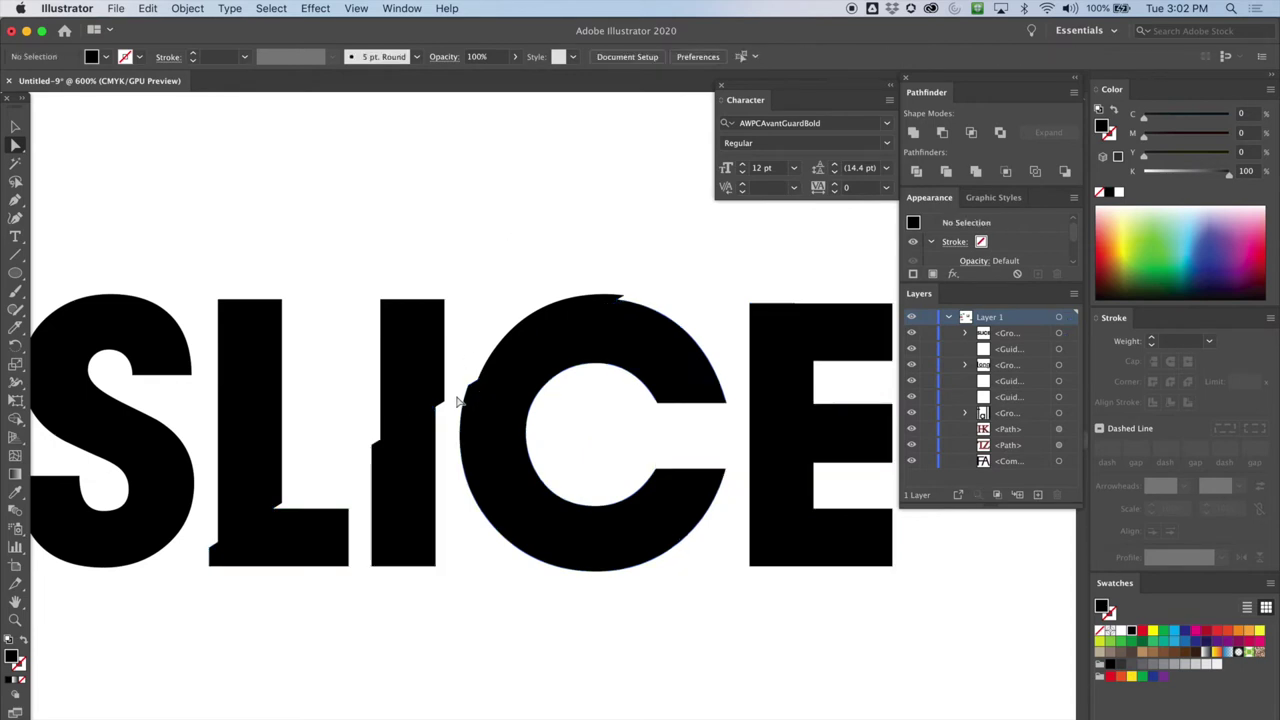
Step: Zoom out and nudge the lower L, I, C and E pieces down to open a gap
key(super+minus)
key(super+minus)
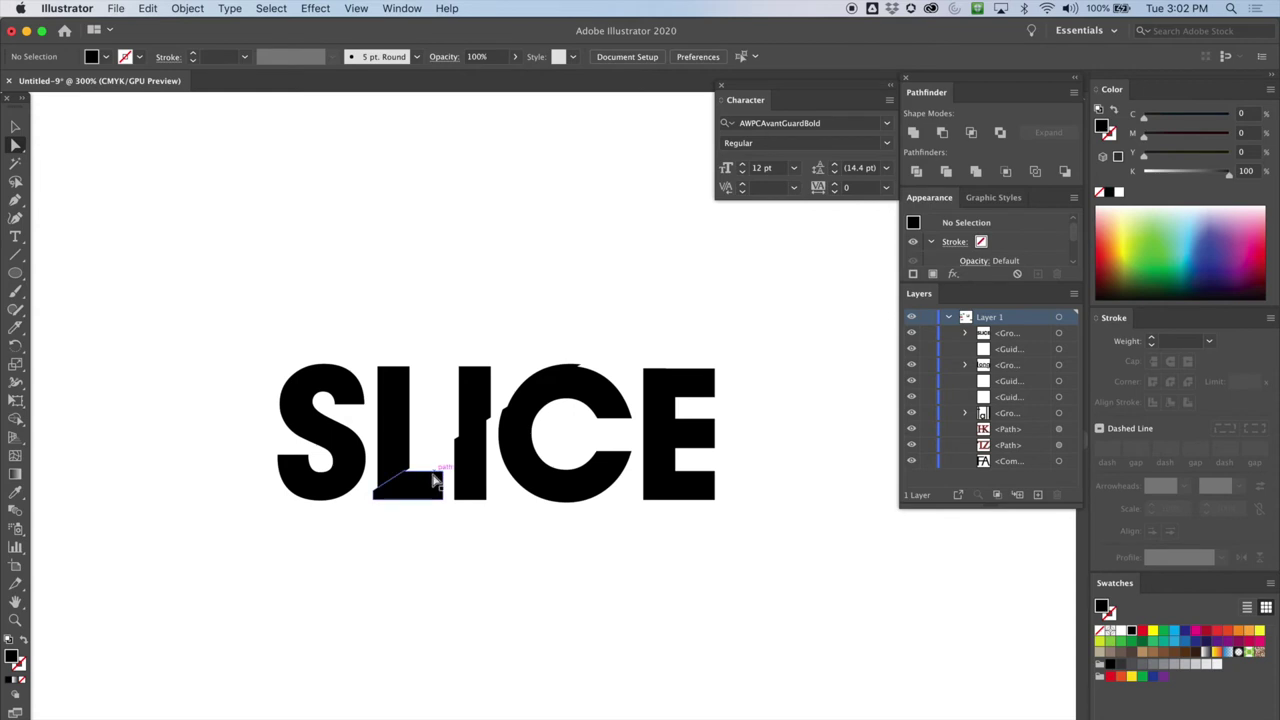
click(424, 487)
shift+click(476, 487)
shift+click(522, 468)
shift+click(663, 406)
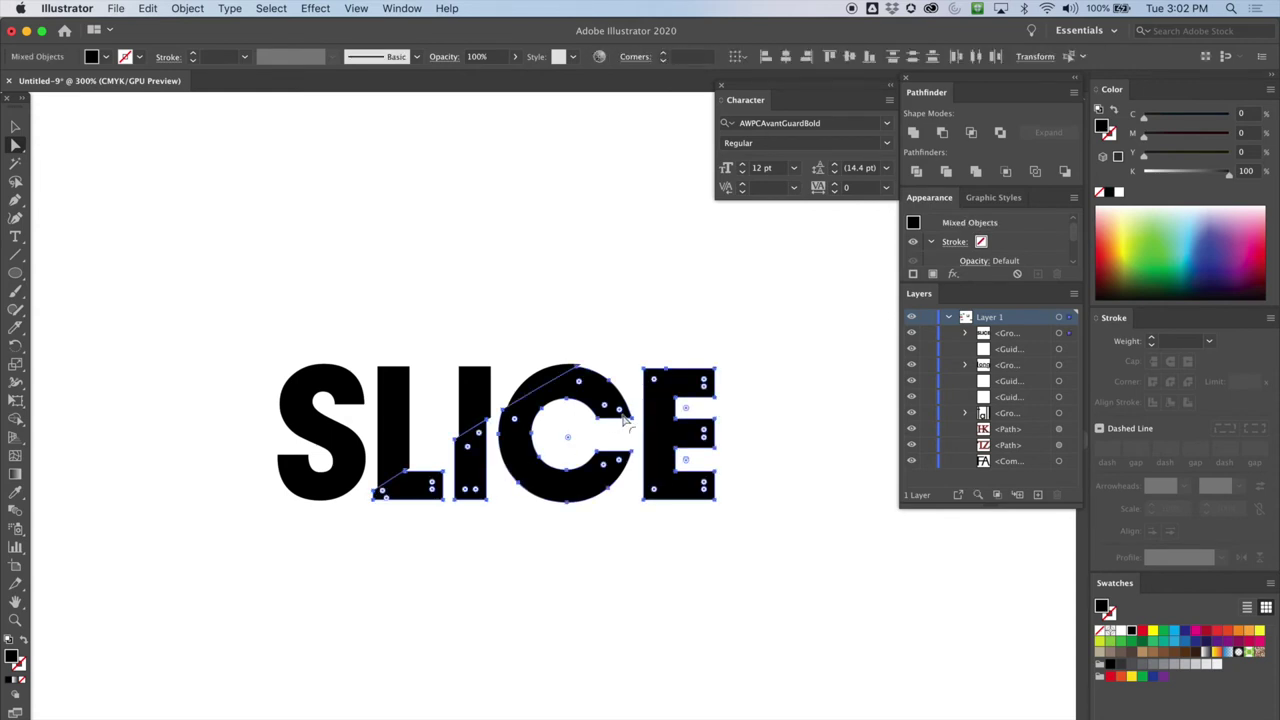
key(Down)
click(638, 315)
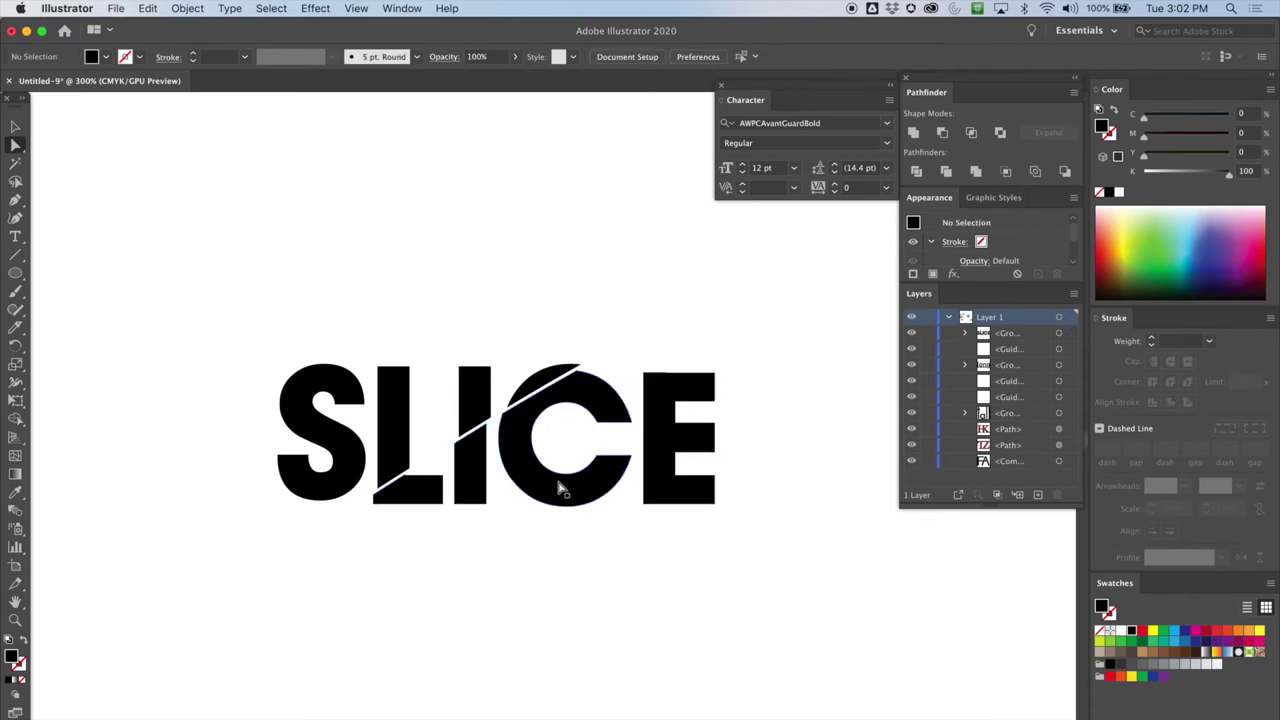
Step: Reselect the E, C, lower I and lower L pieces and shift them about 0.74 pt left
click(660, 411)
shift+click(603, 406)
shift+click(470, 470)
shift+click(420, 490)
drag(470, 475, 467, 476)
click(497, 505)
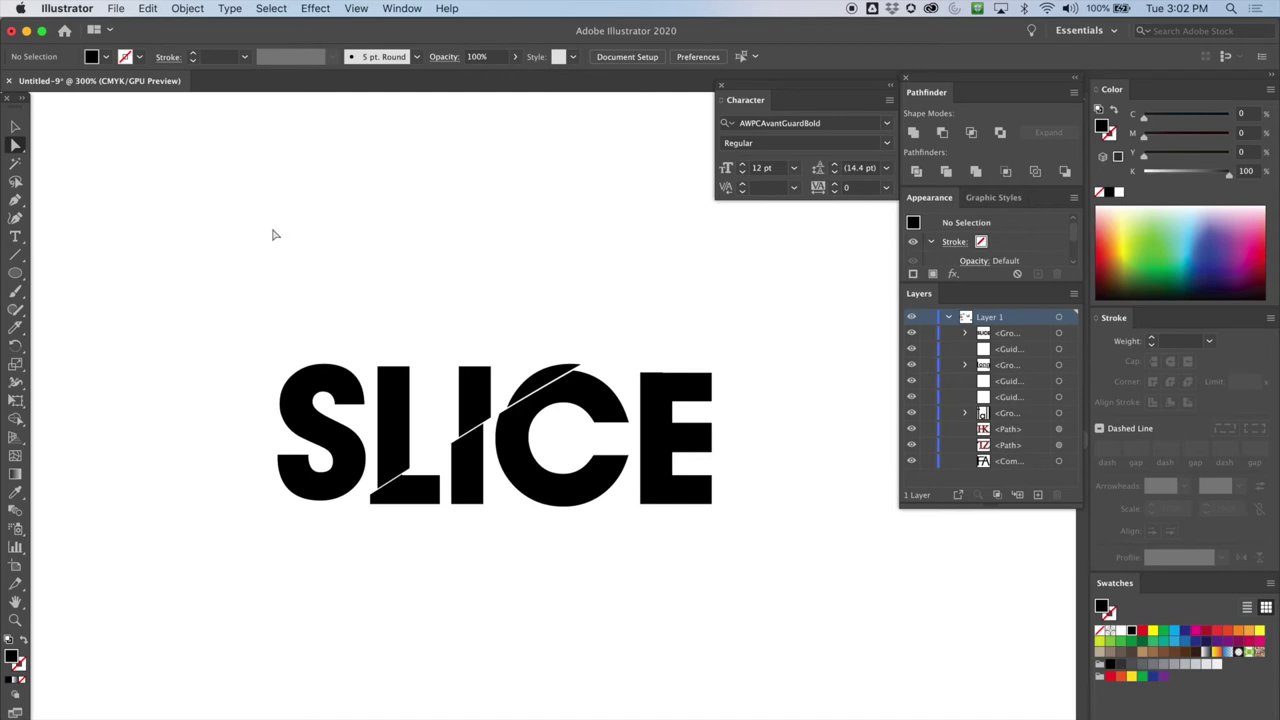
Step: Type the word HOLE as new text on empty canvas and select it
click(15, 127)
drag(520, 200, 249, 186)
drag(465, 177, 357, 243)
drag(529, 213, 379, 224)
scroll(346, 229, left, 5)
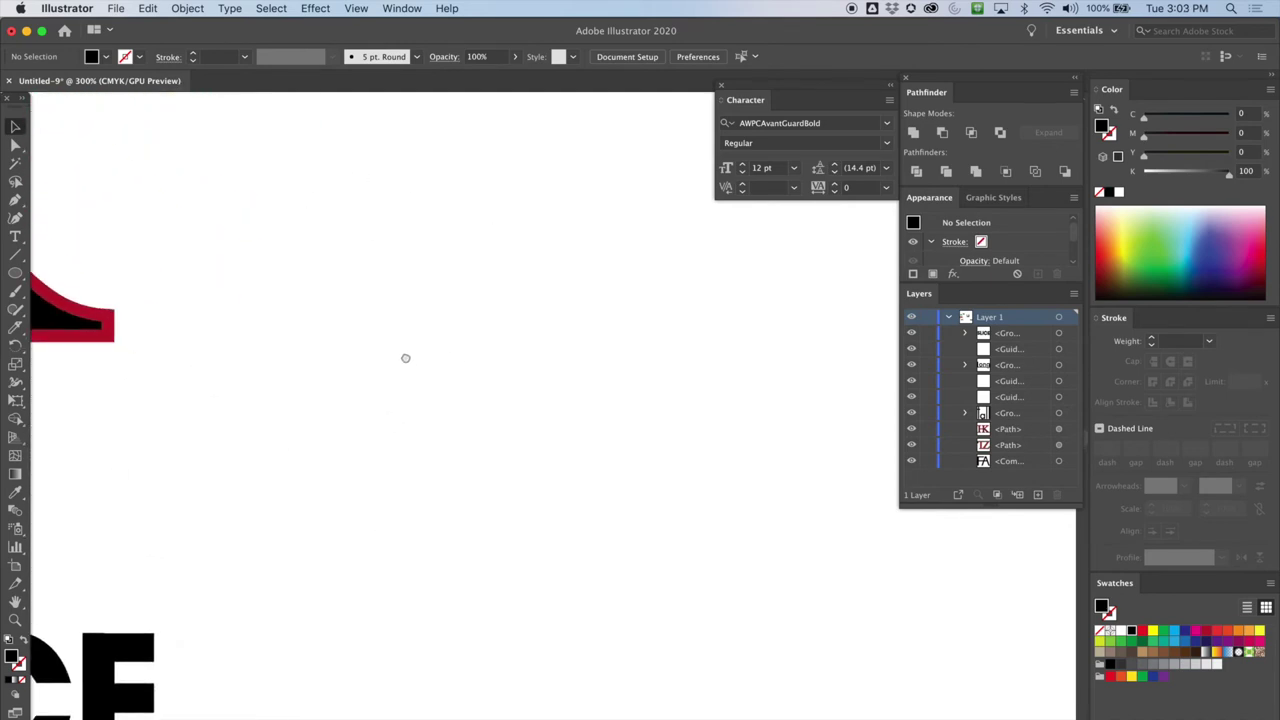
scroll(251, 205, up, 3)
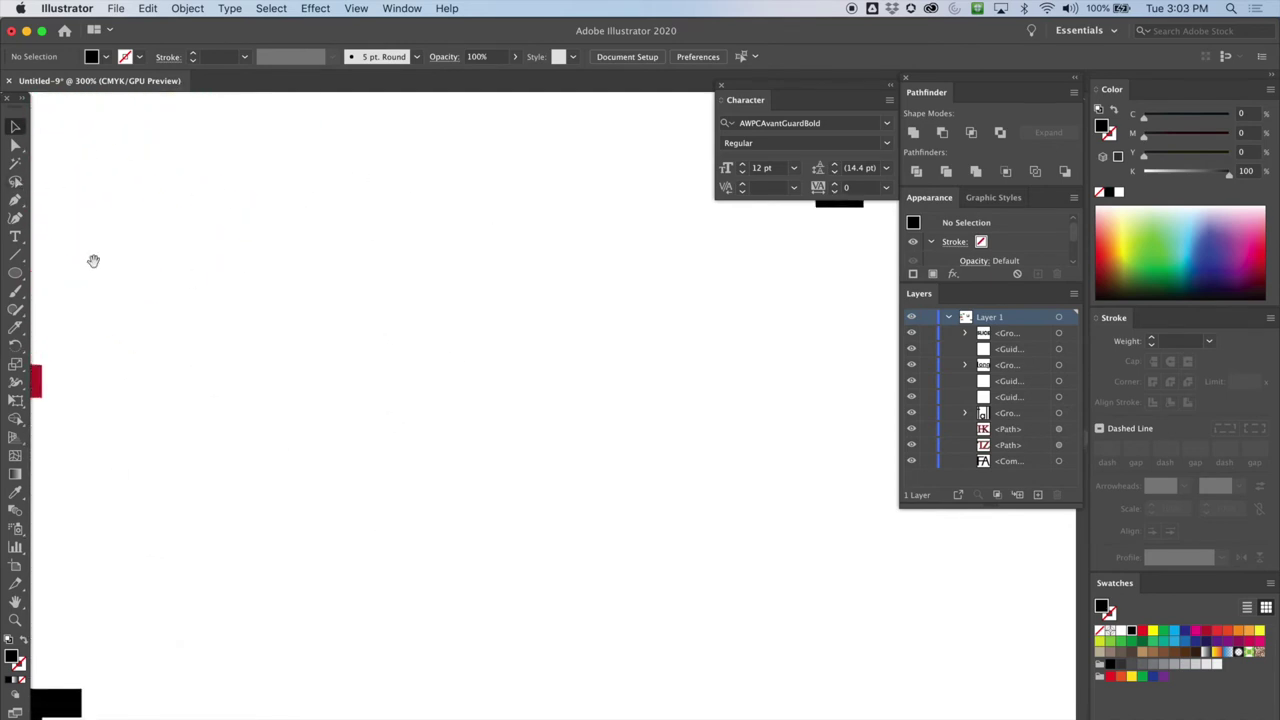
click(15, 236)
click(300, 315)
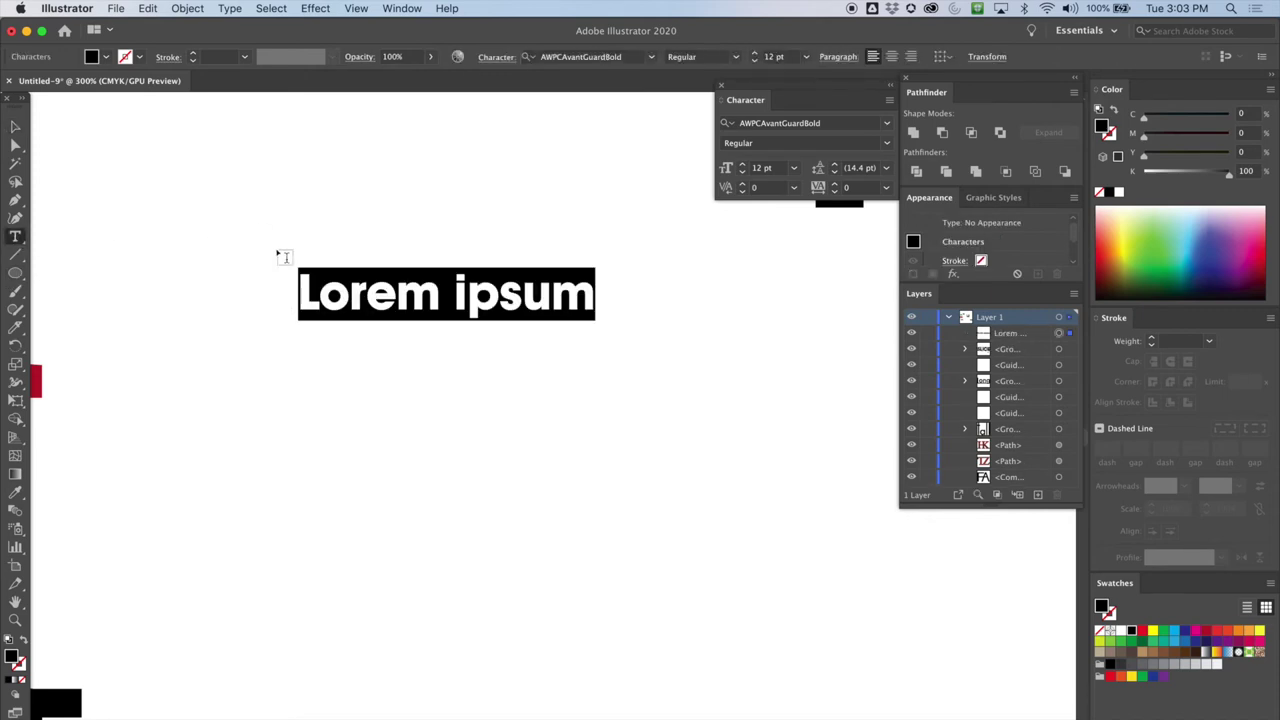
text(HOLE)
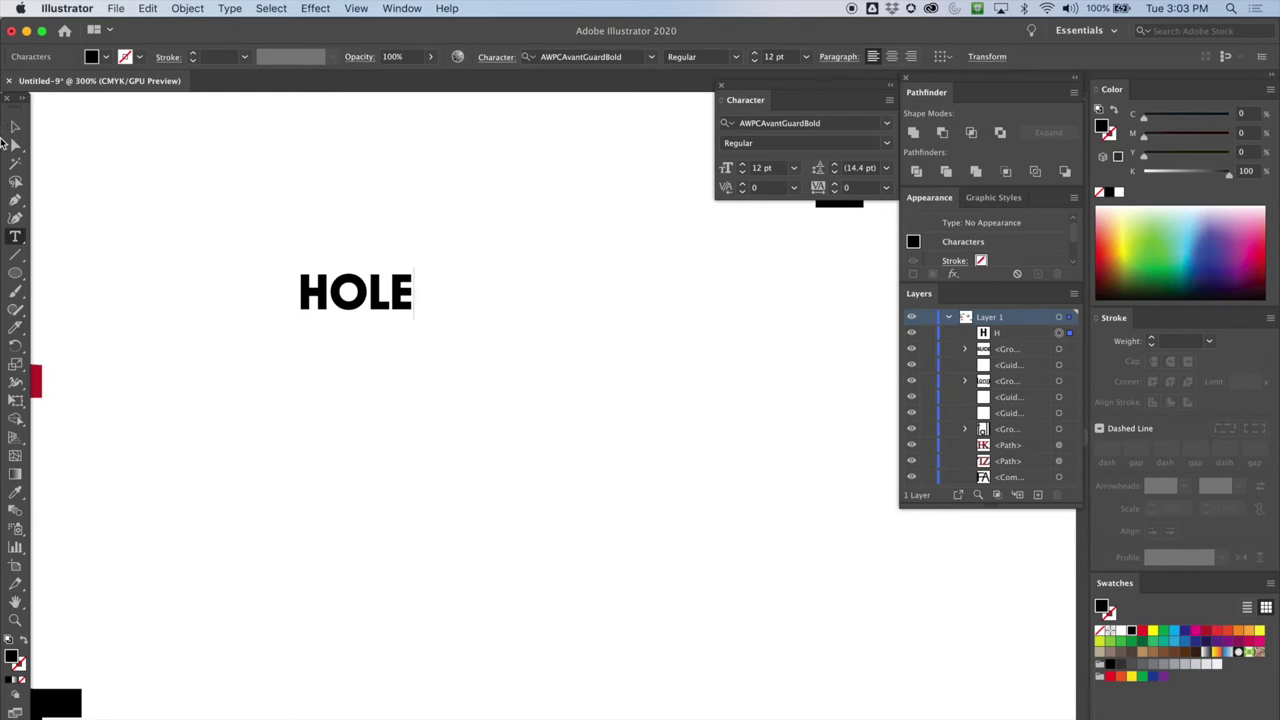
click(15, 126)
click(321, 262)
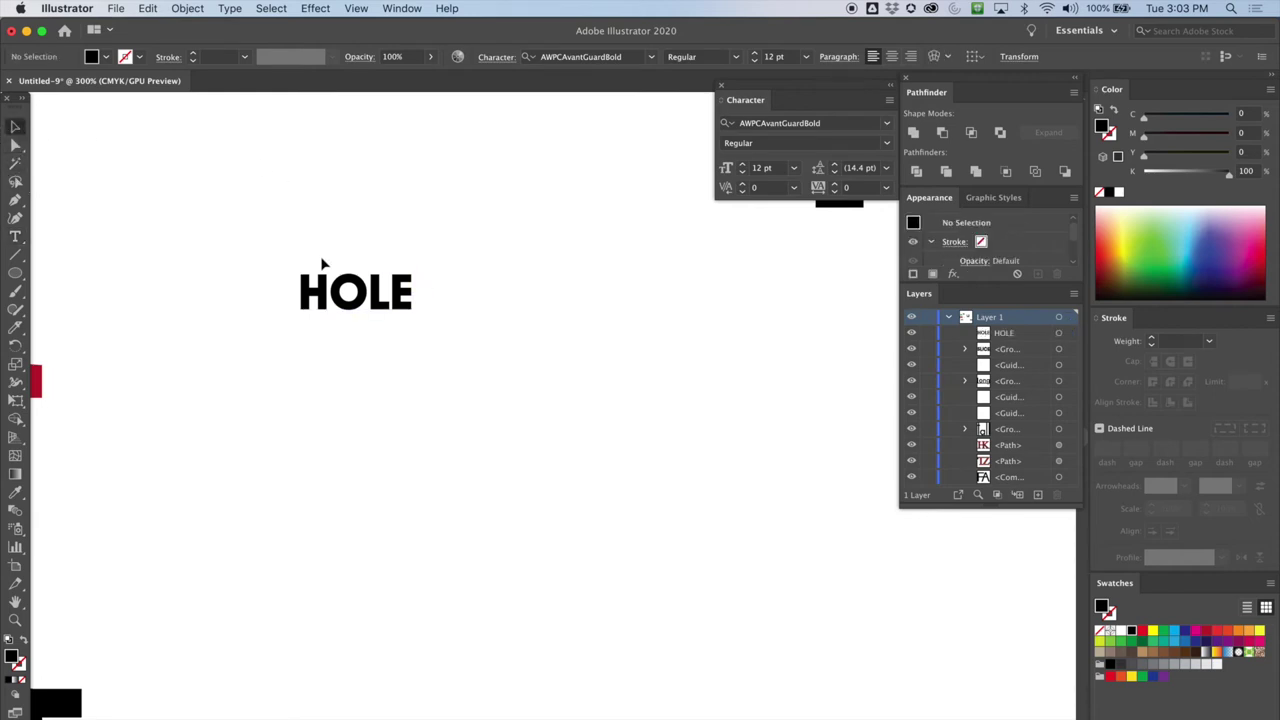
click(330, 298)
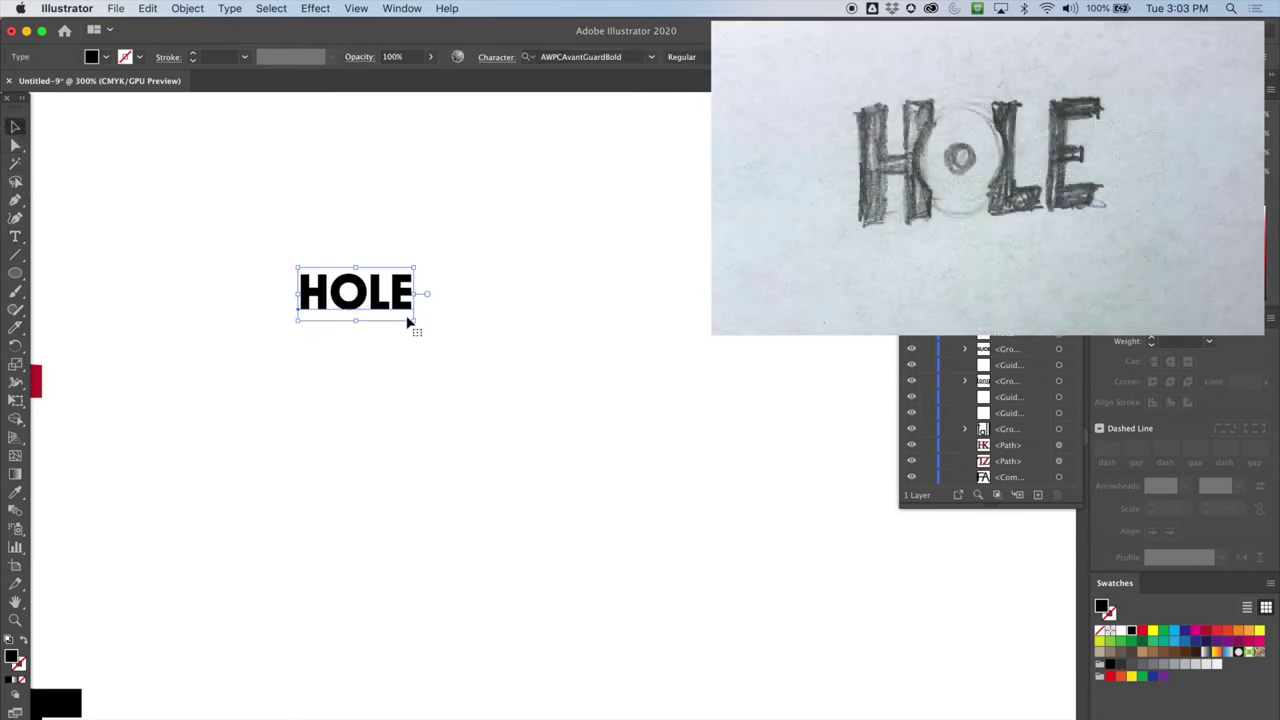
Step: Drag the HOLE bounding-box corner outward to scale the text to about 53.65 pt
drag(415, 321, 728, 494)
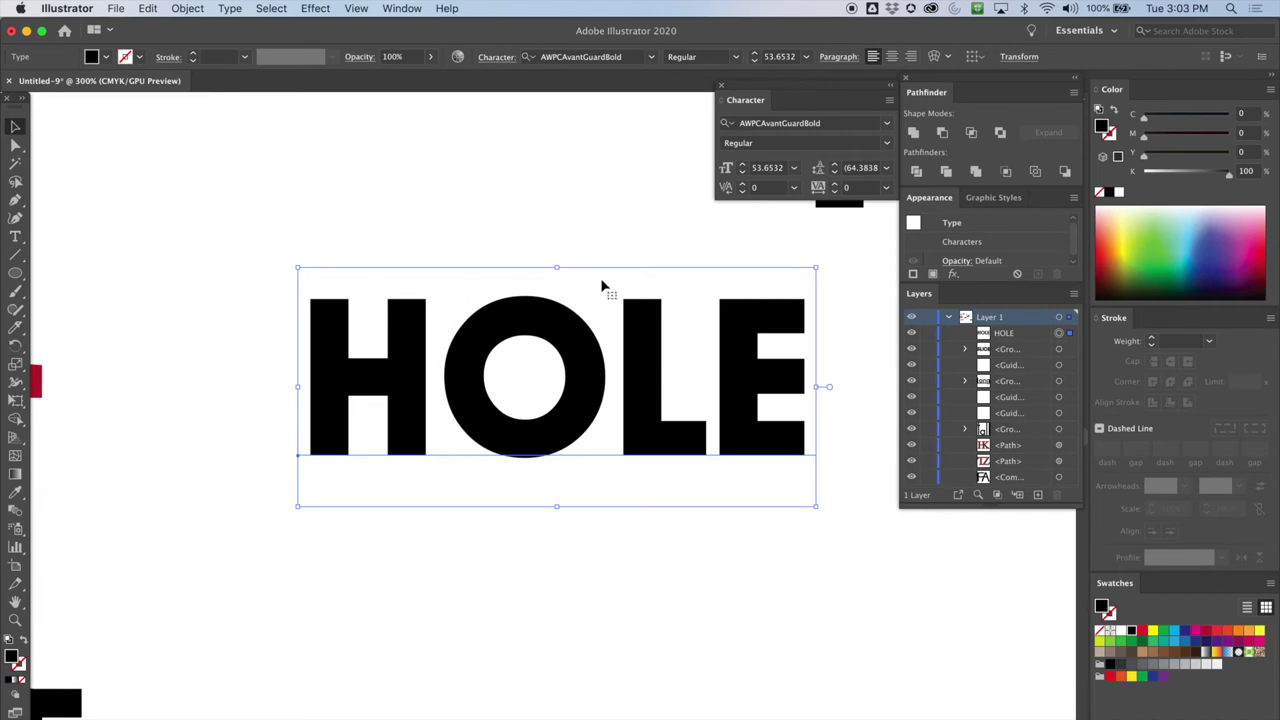
Step: Kern the L and E of HOLE to -37, then deselect
click(16, 236)
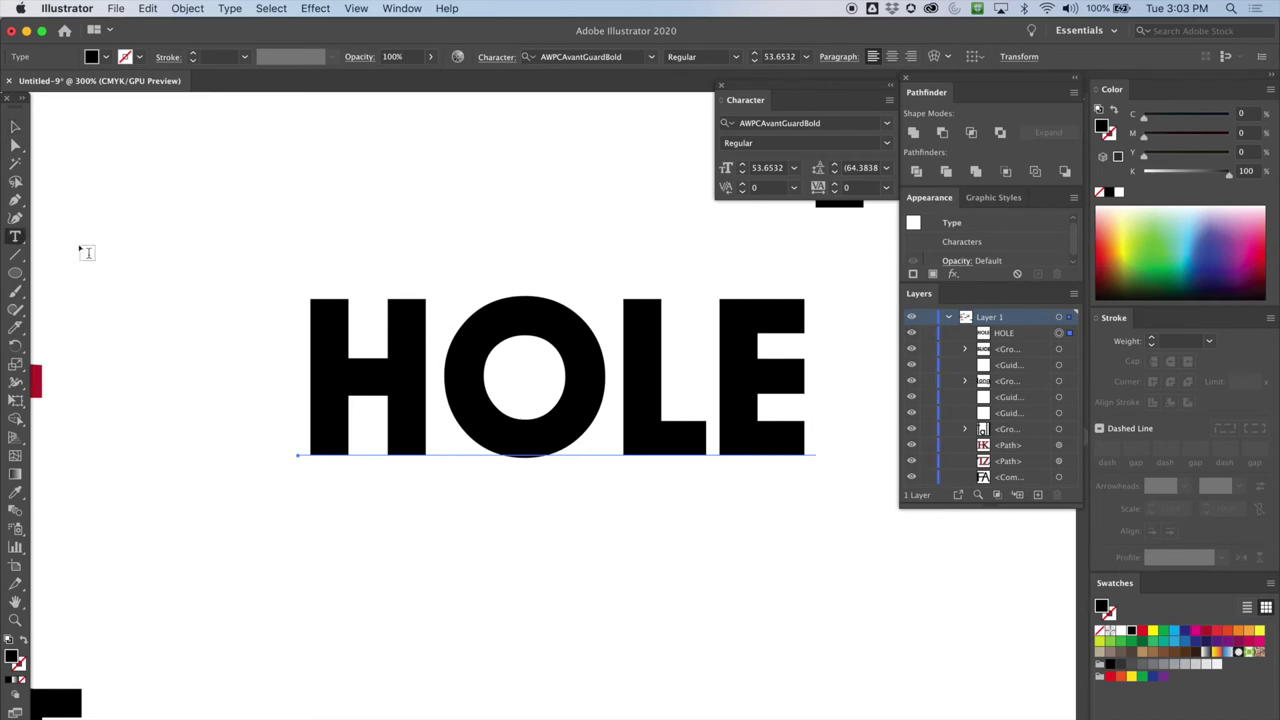
click(436, 341)
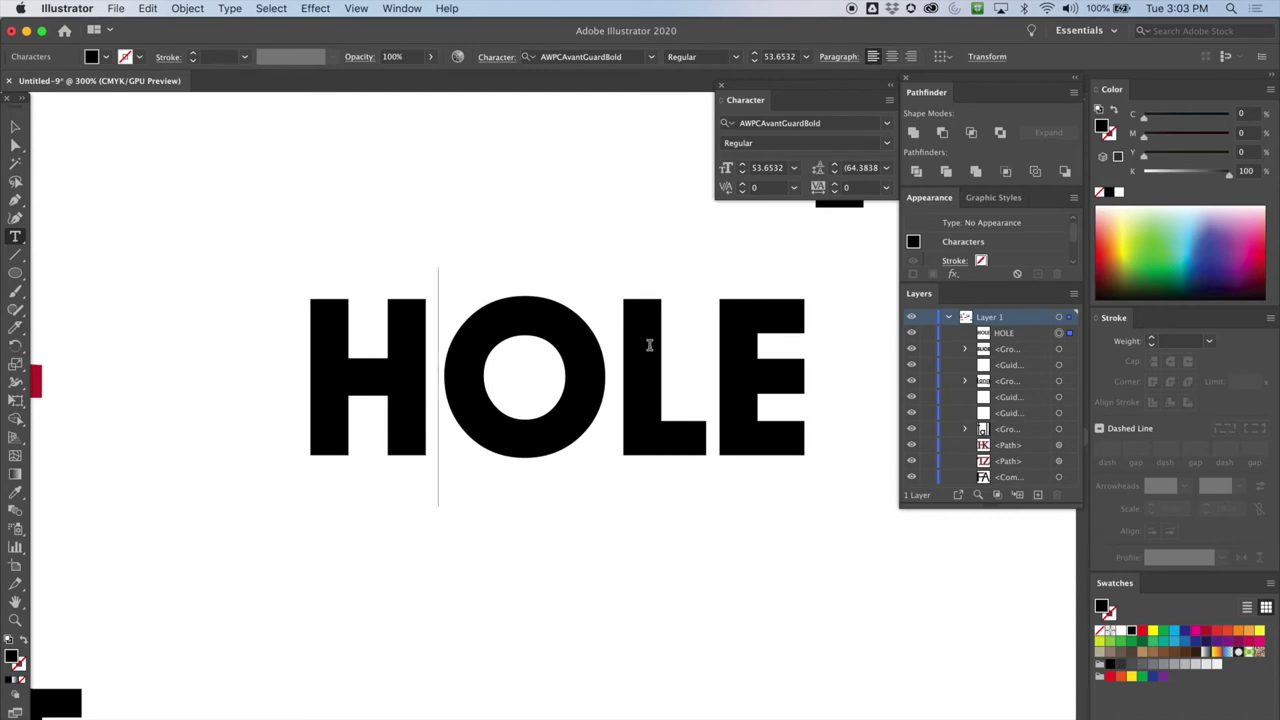
click(701, 321)
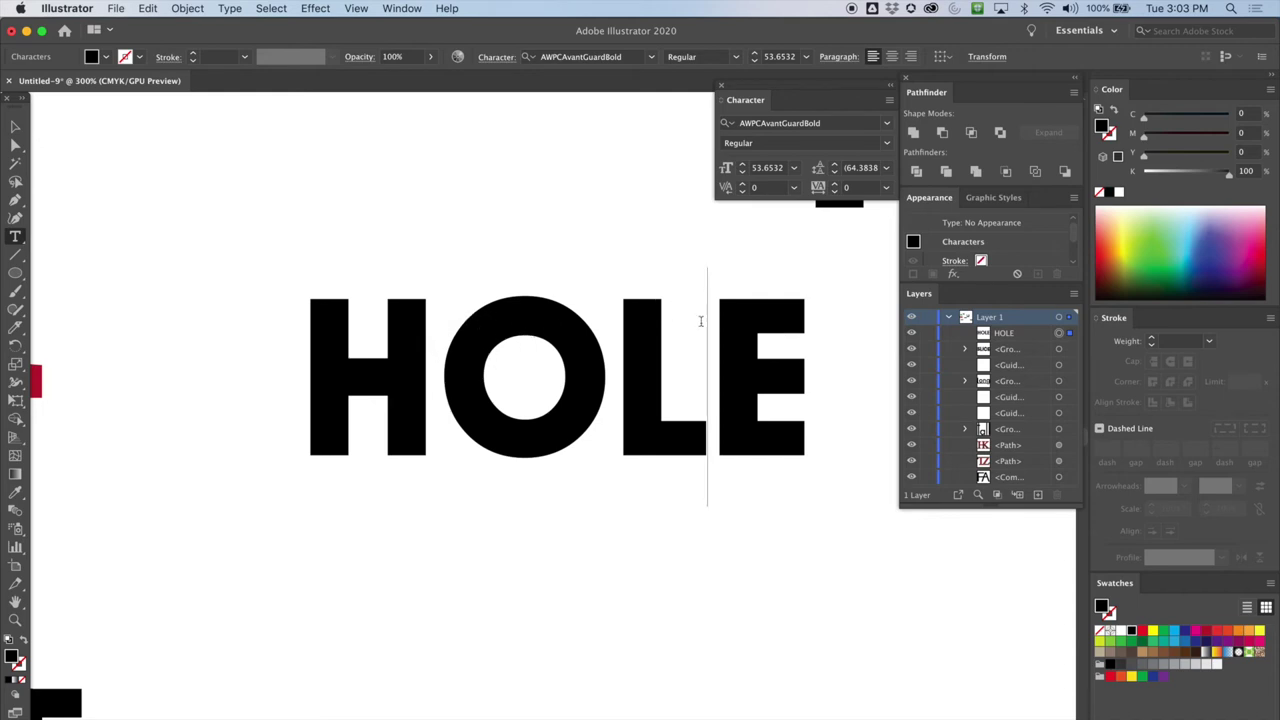
click(742, 193)
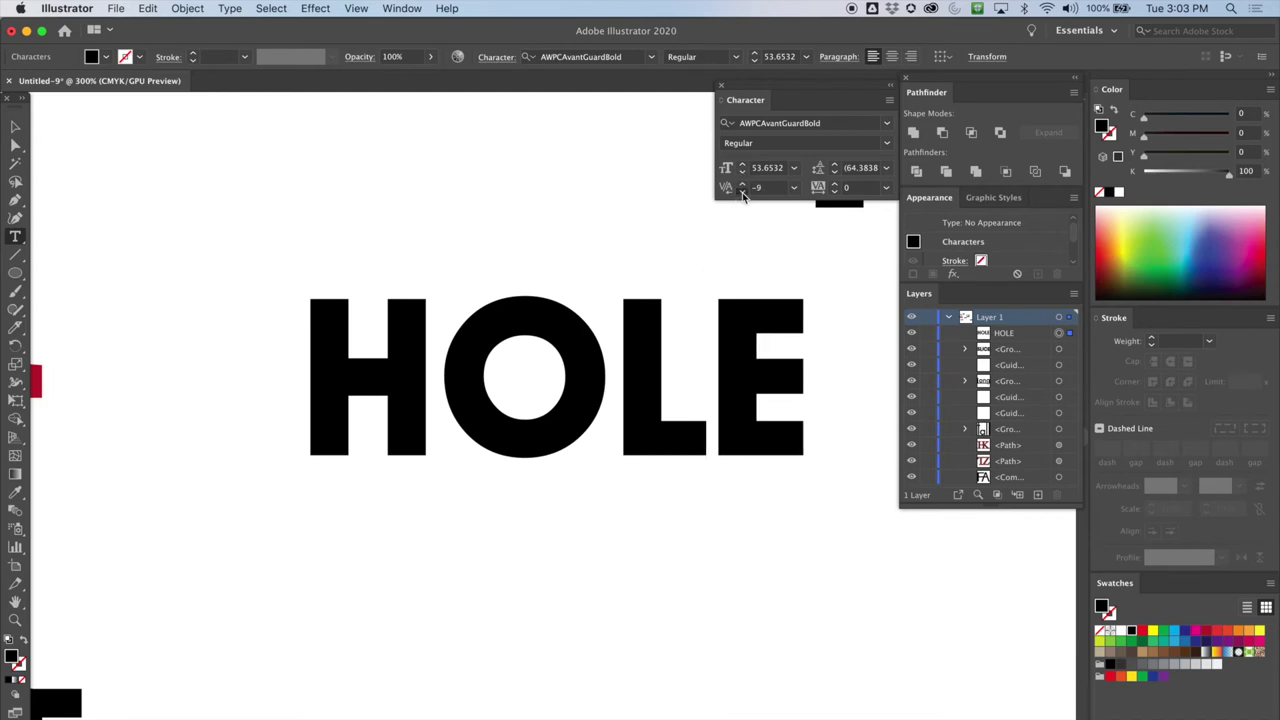
click(742, 193)
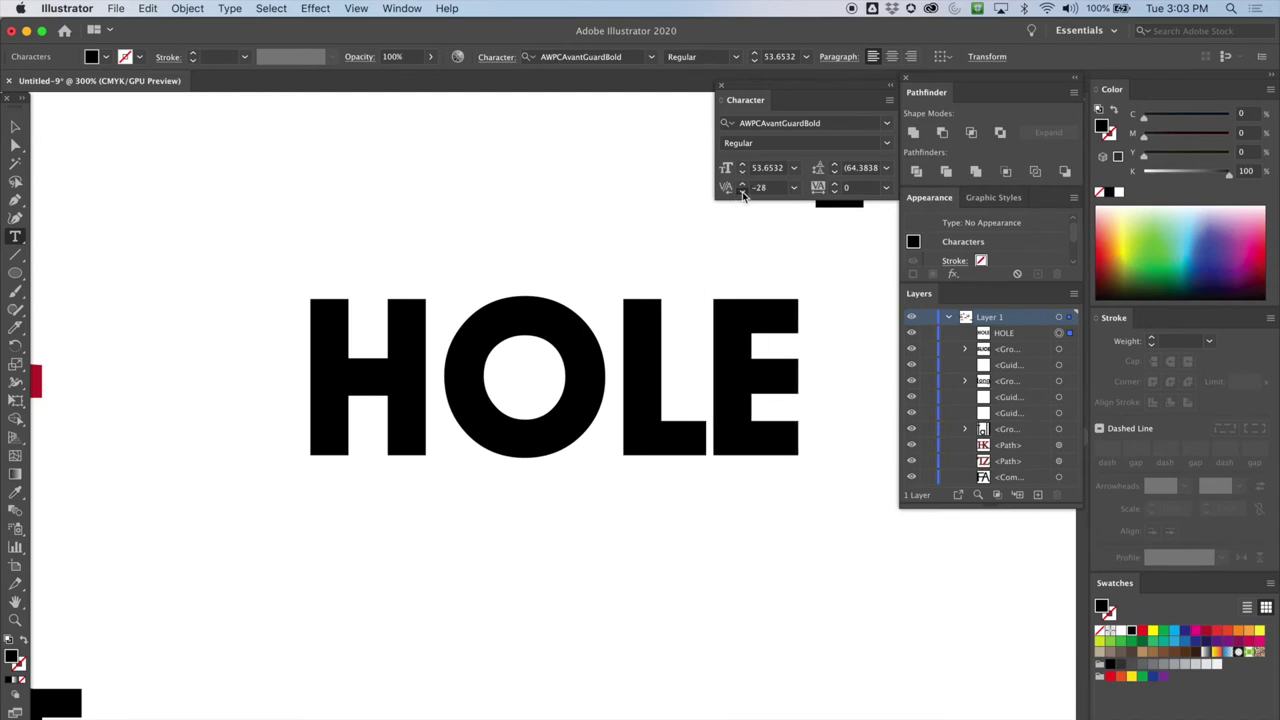
click(743, 191)
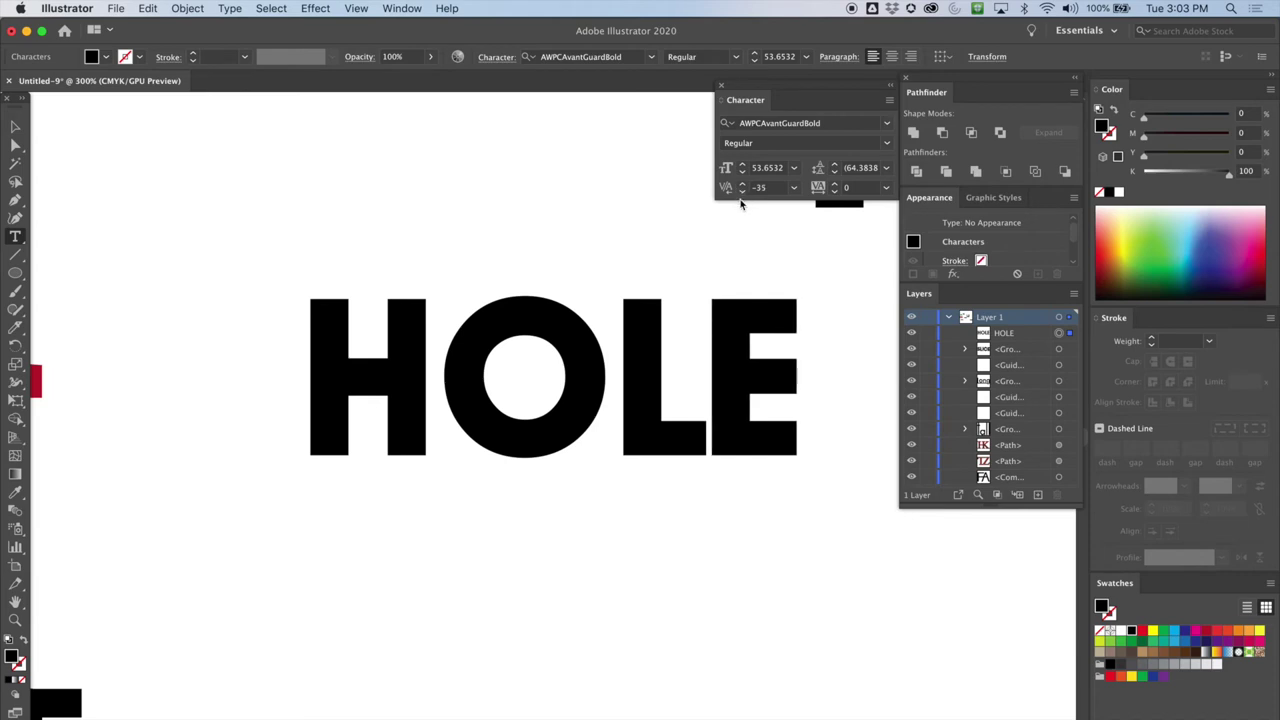
click(742, 193)
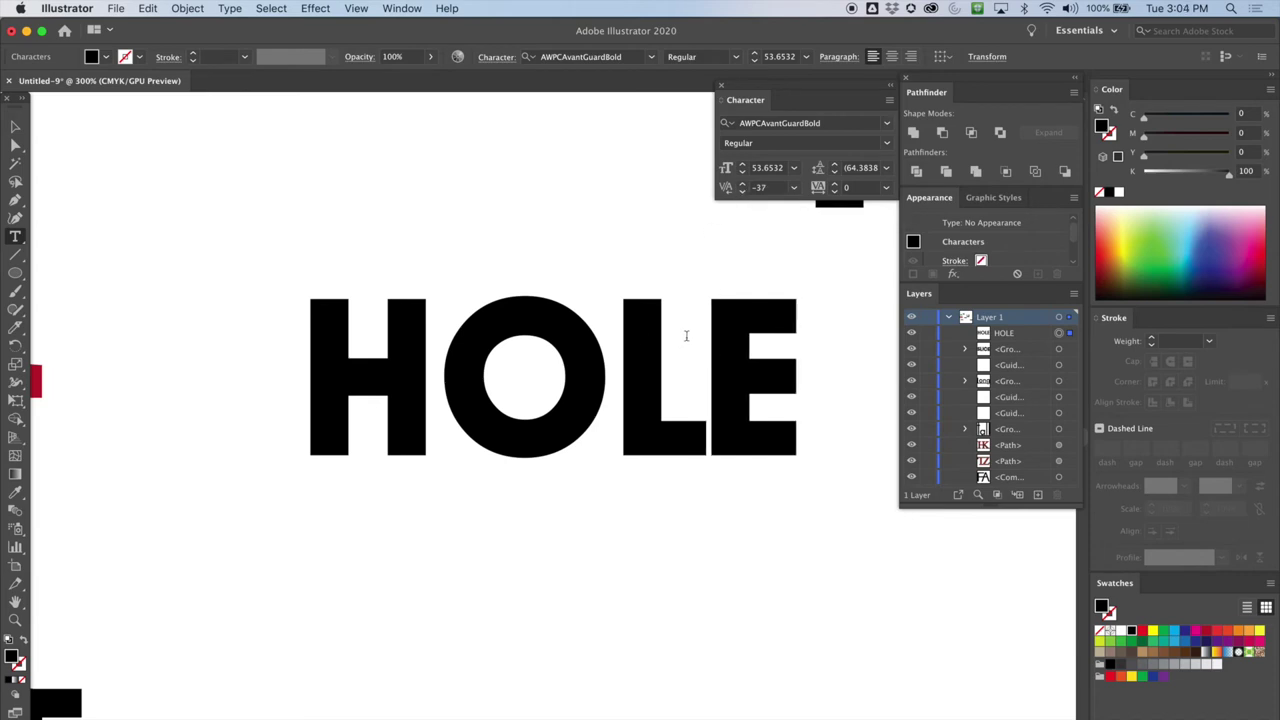
click(15, 145)
click(461, 225)
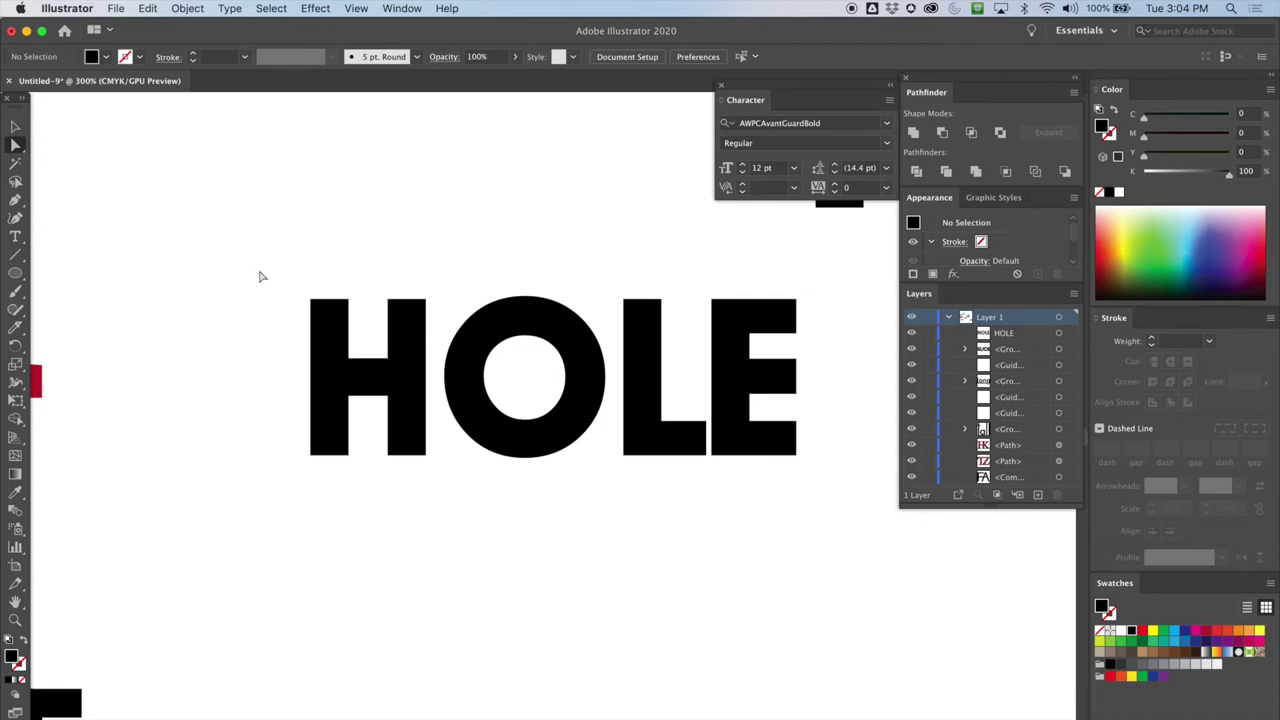
Step: Convert the live HOLE text into outlined letter shapes with Type > Create Outlines
click(325, 320)
click(229, 8)
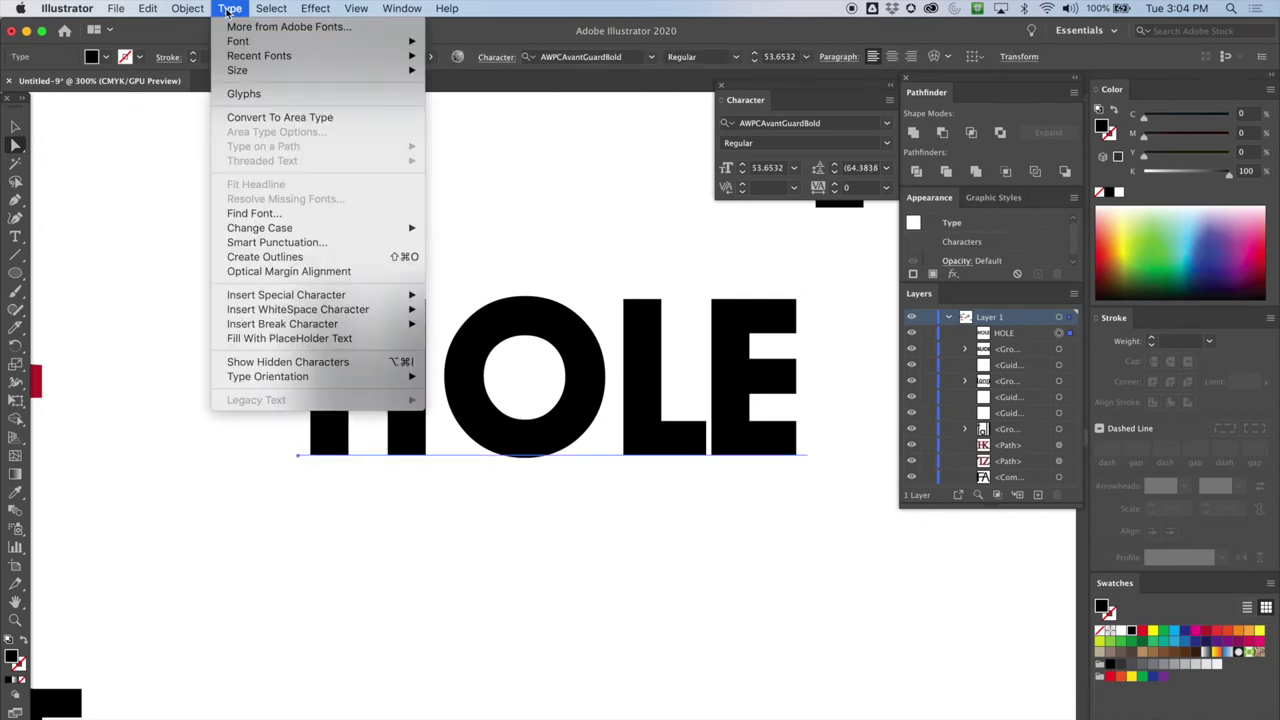
click(282, 257)
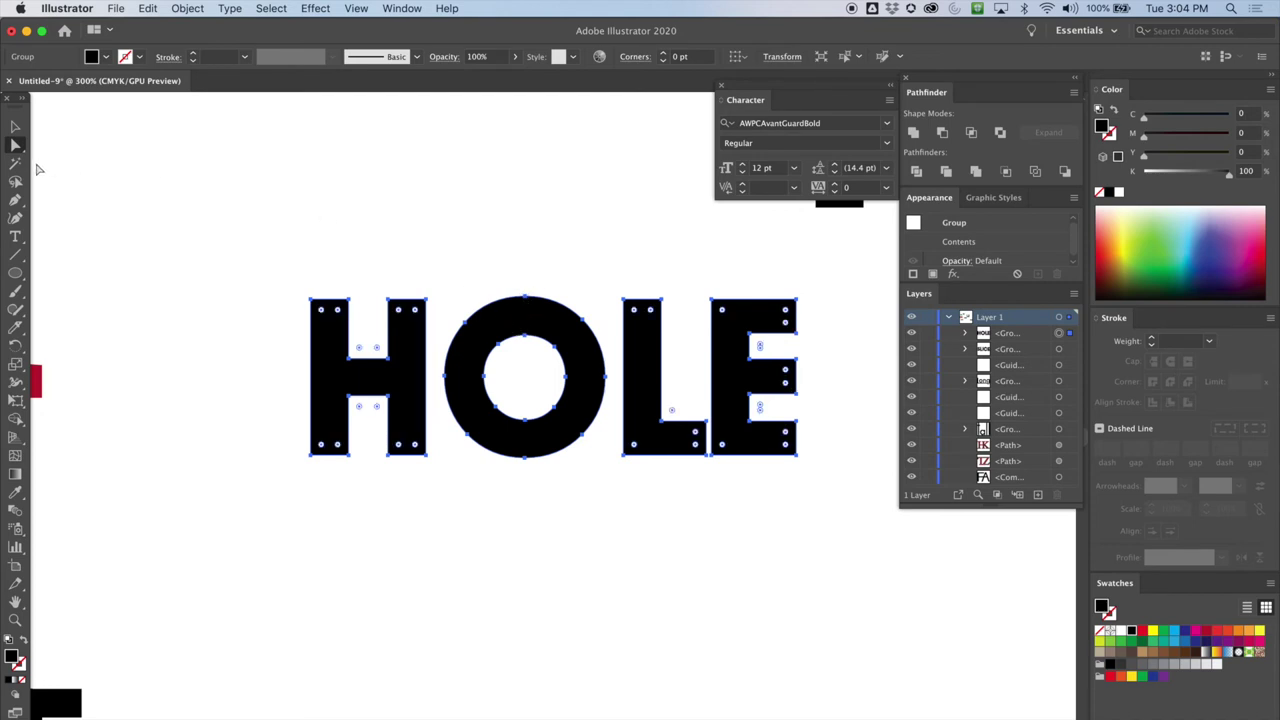
Step: Move the O out of the HOLE letter group in Layers and select it alone
click(965, 333)
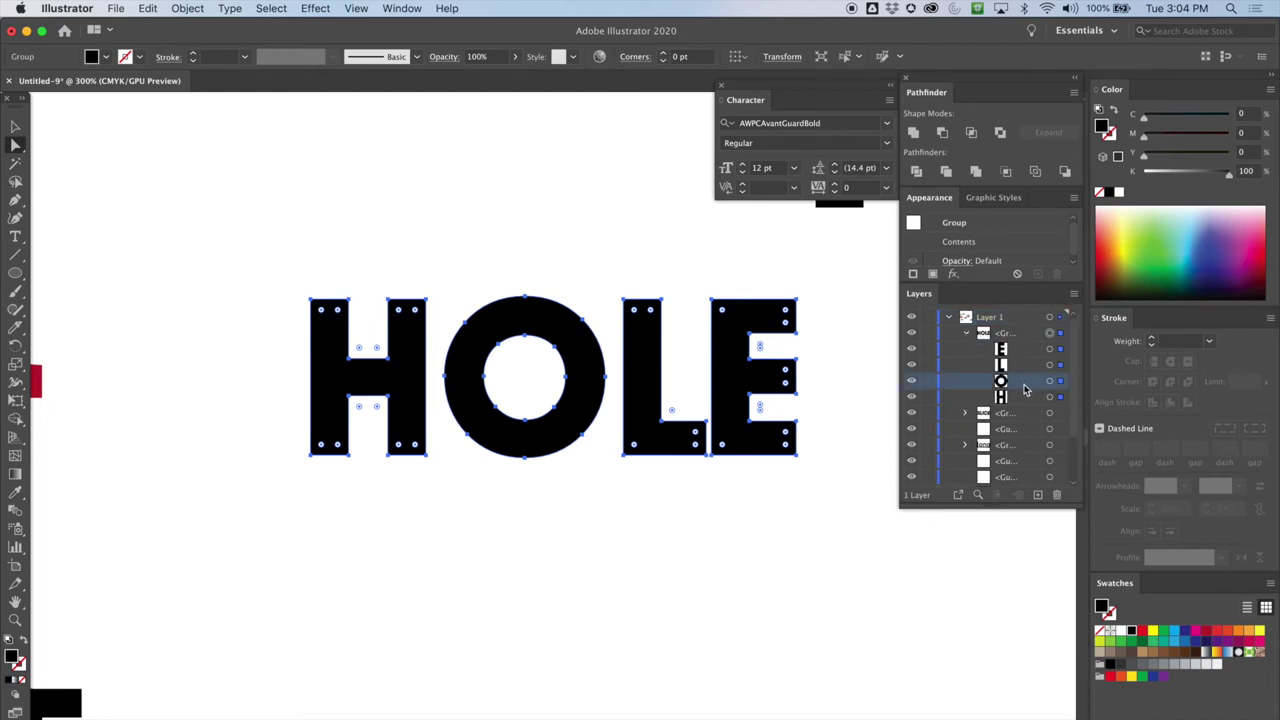
drag(1023, 389, 1013, 337)
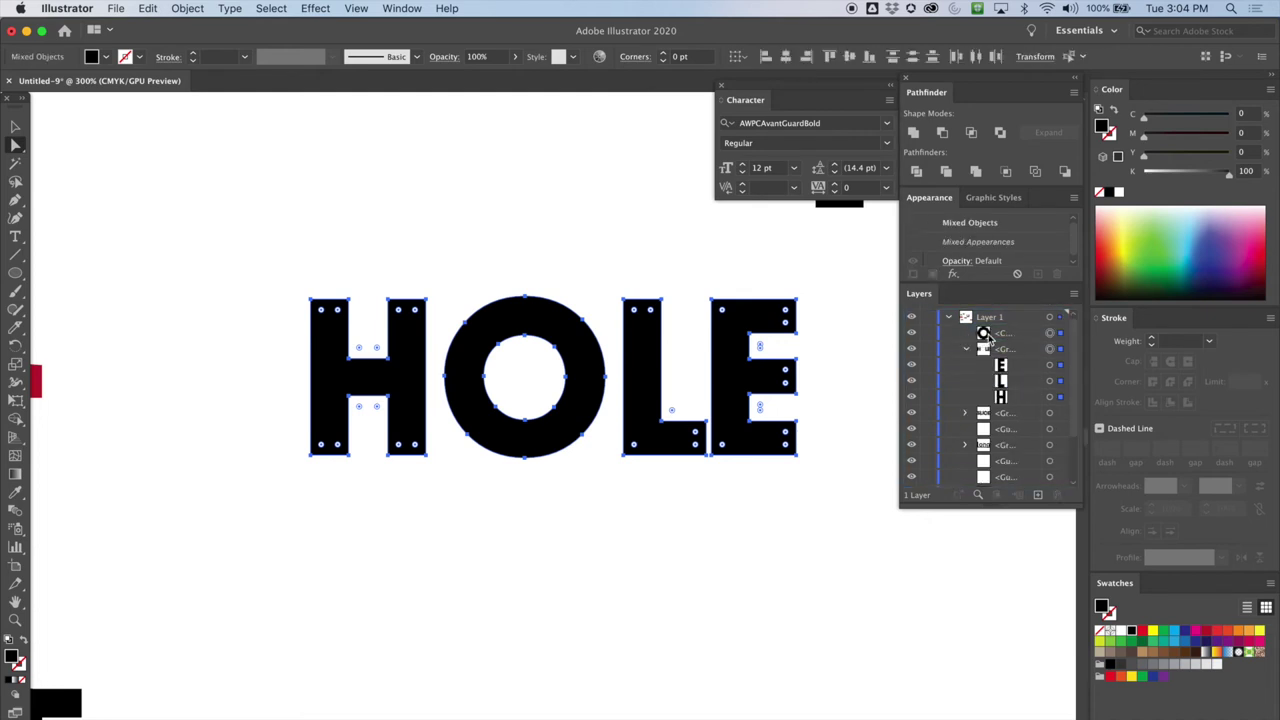
click(503, 289)
click(497, 323)
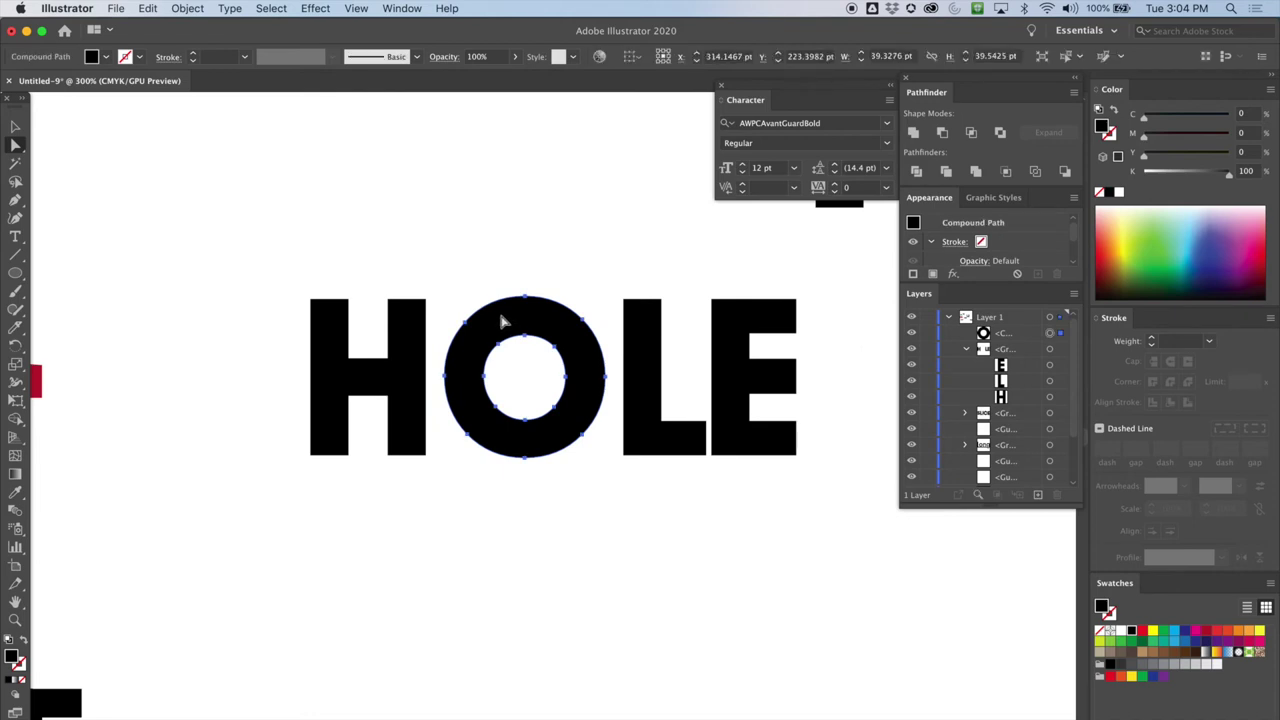
Step: Fill the O white and shift it about 9.7 pt right over the L
click(104, 57)
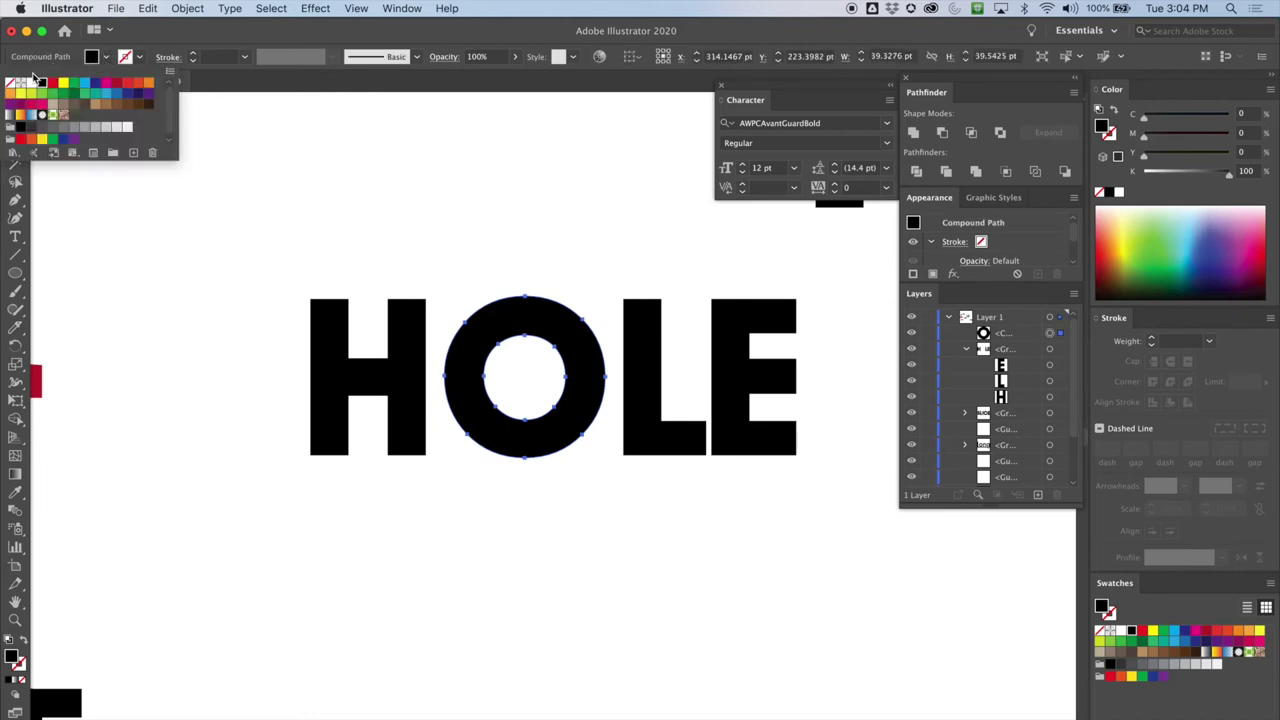
click(31, 83)
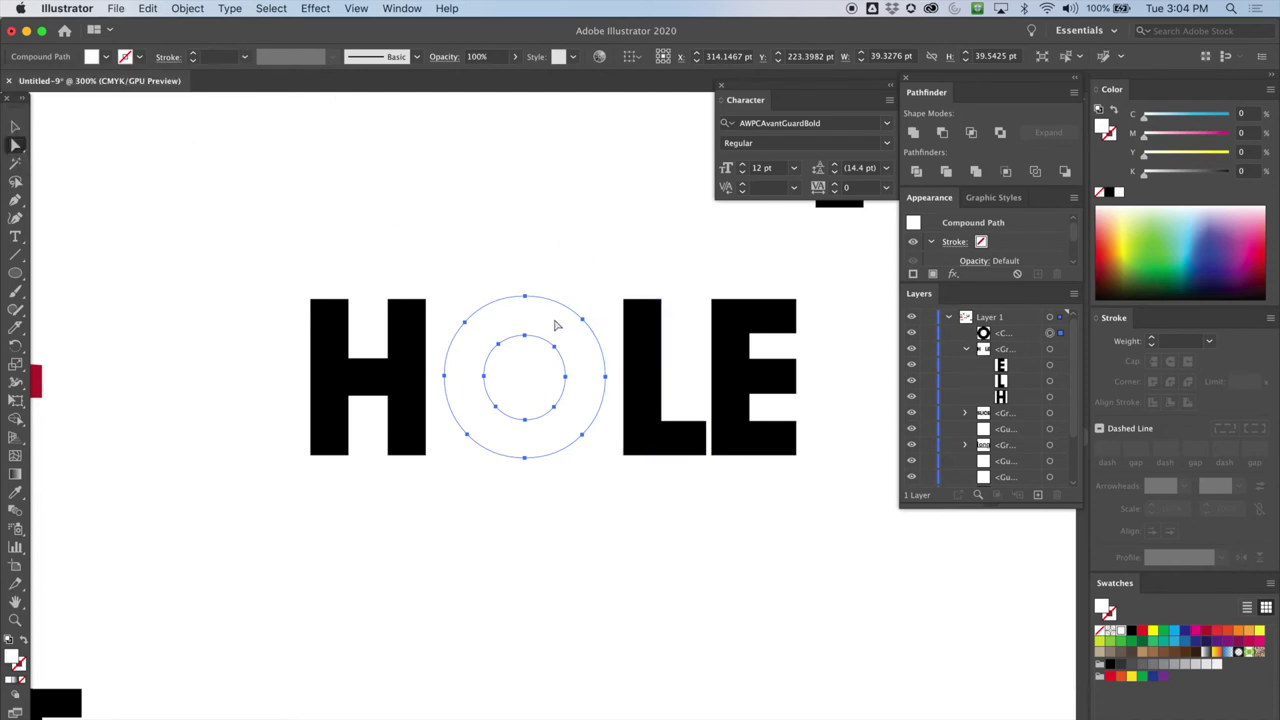
mouse_move(536, 317)
mouse_down()
mouse_move(571, 314)
mouse_move(560, 314)
mouse_up()
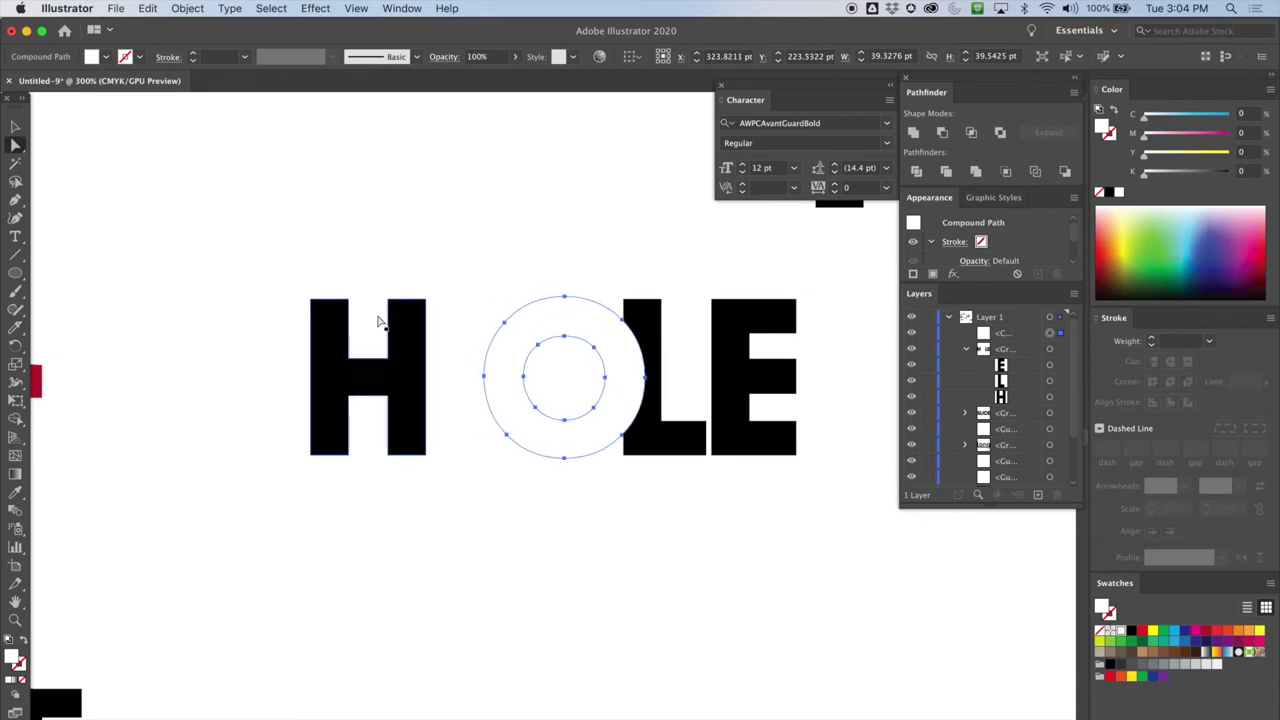
Step: Reposition the H next to the white O, then select the white O ring
click(443, 294)
click(412, 337)
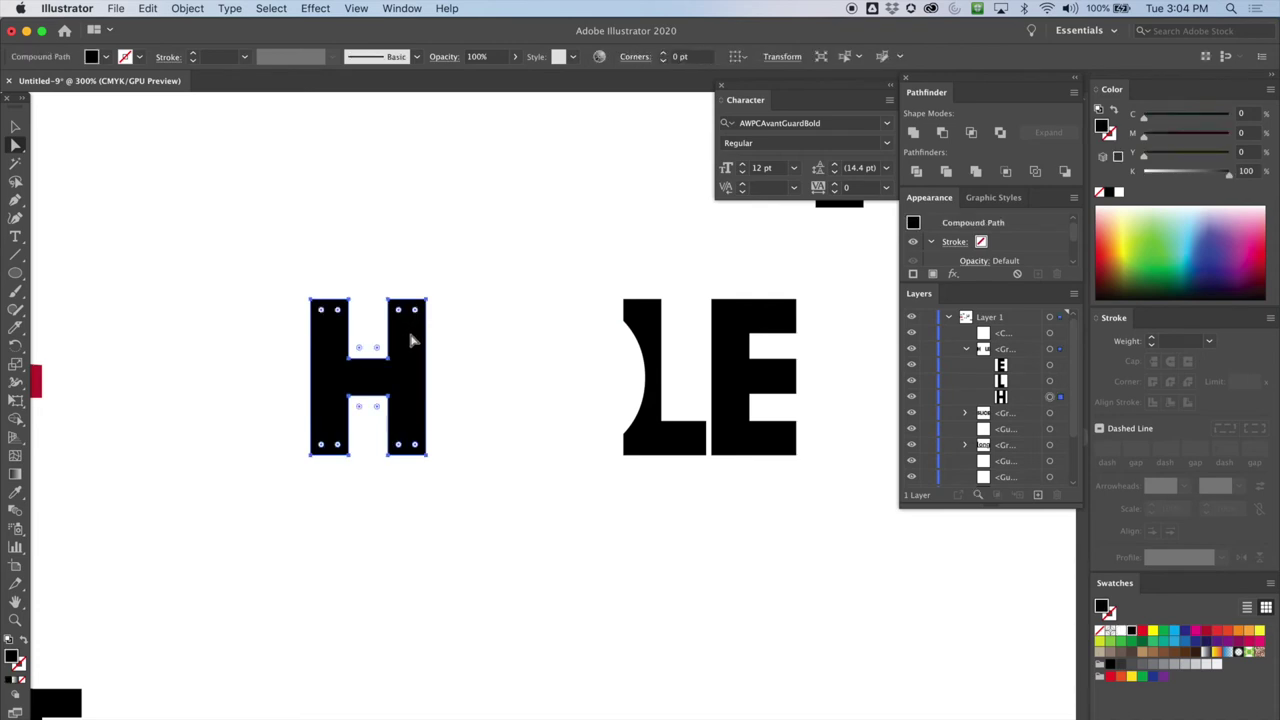
drag(418, 340, 513, 337)
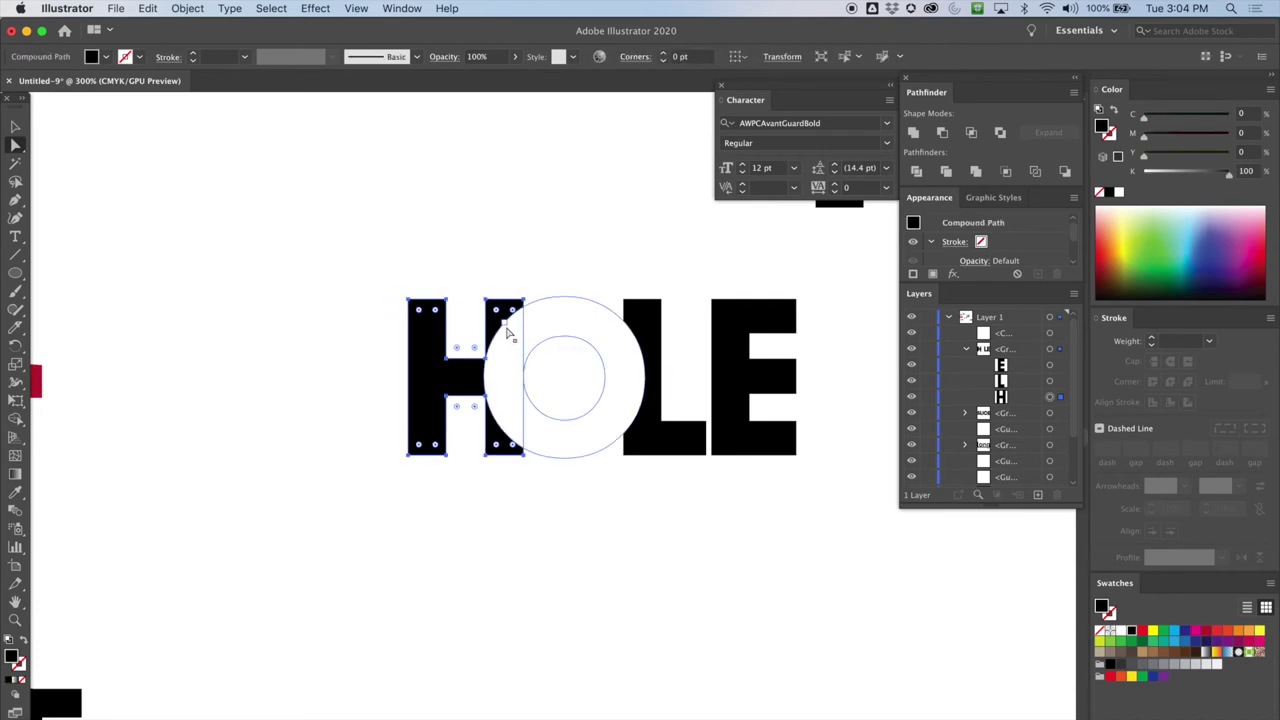
drag(433, 382, 418, 383)
click(514, 240)
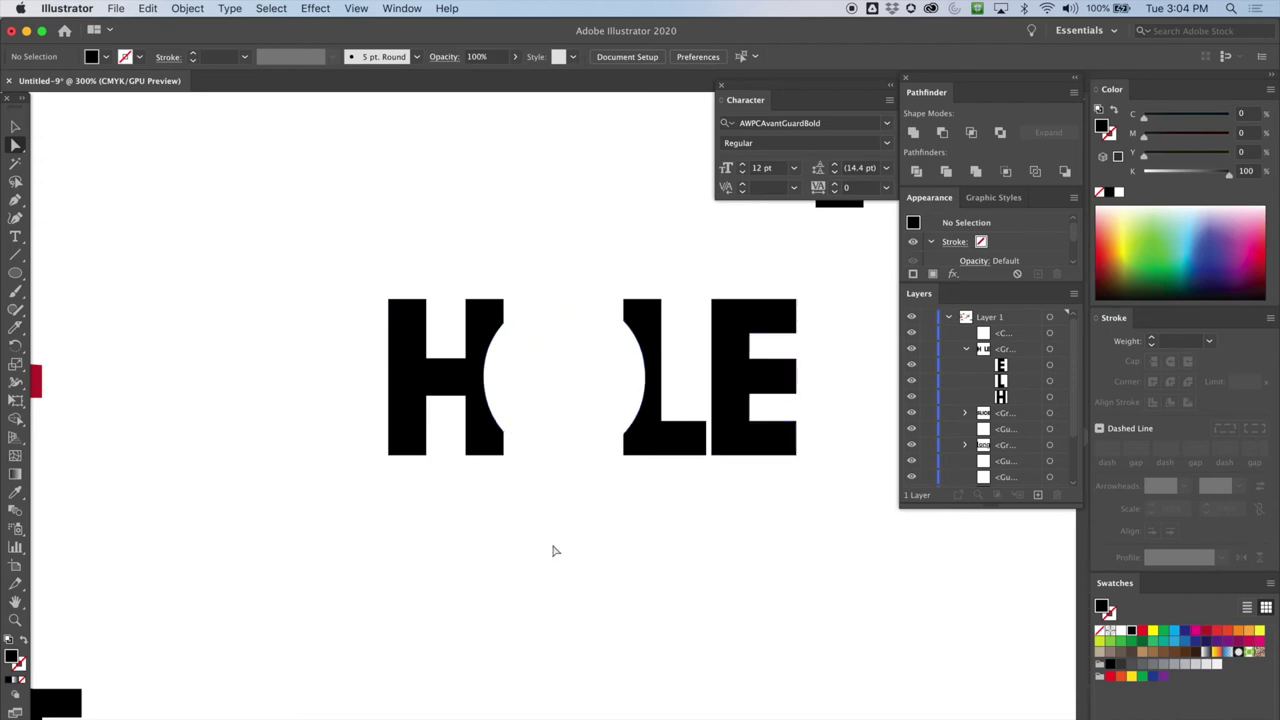
click(556, 420)
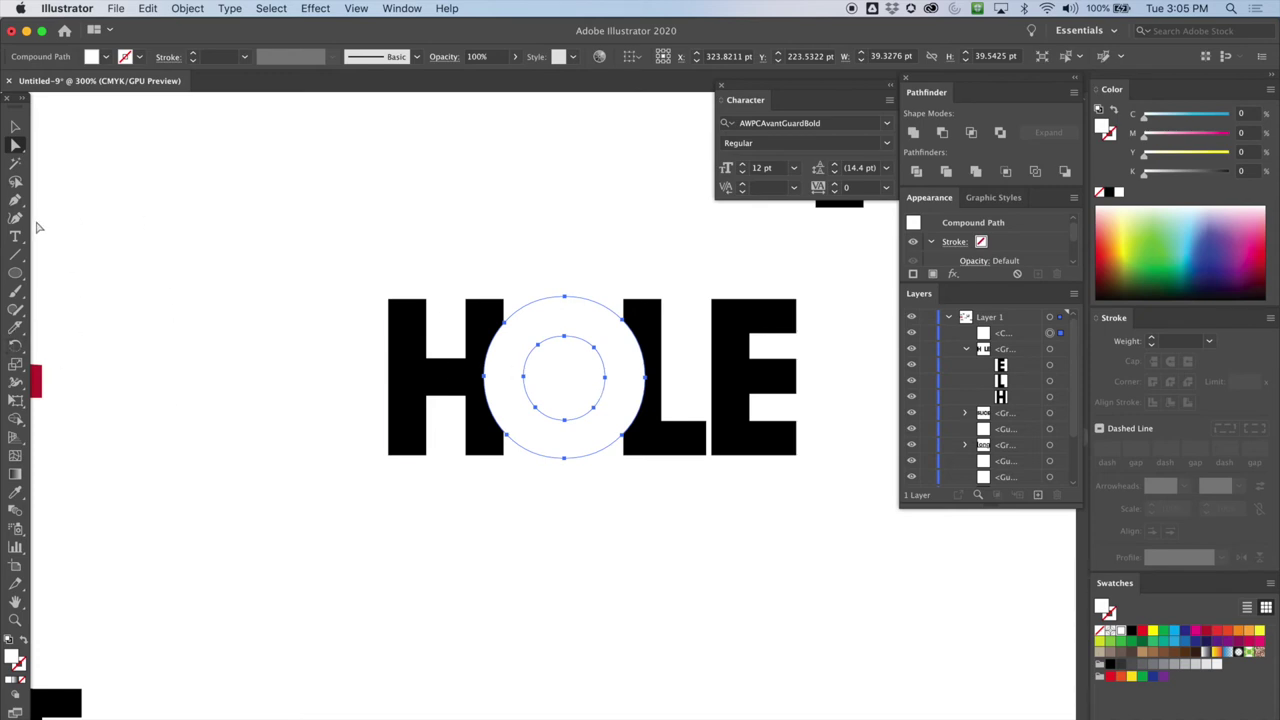
Step: Draw a circle about 20.65 pt across below the word and fill it black
click(16, 273)
drag(513, 509, 594, 595)
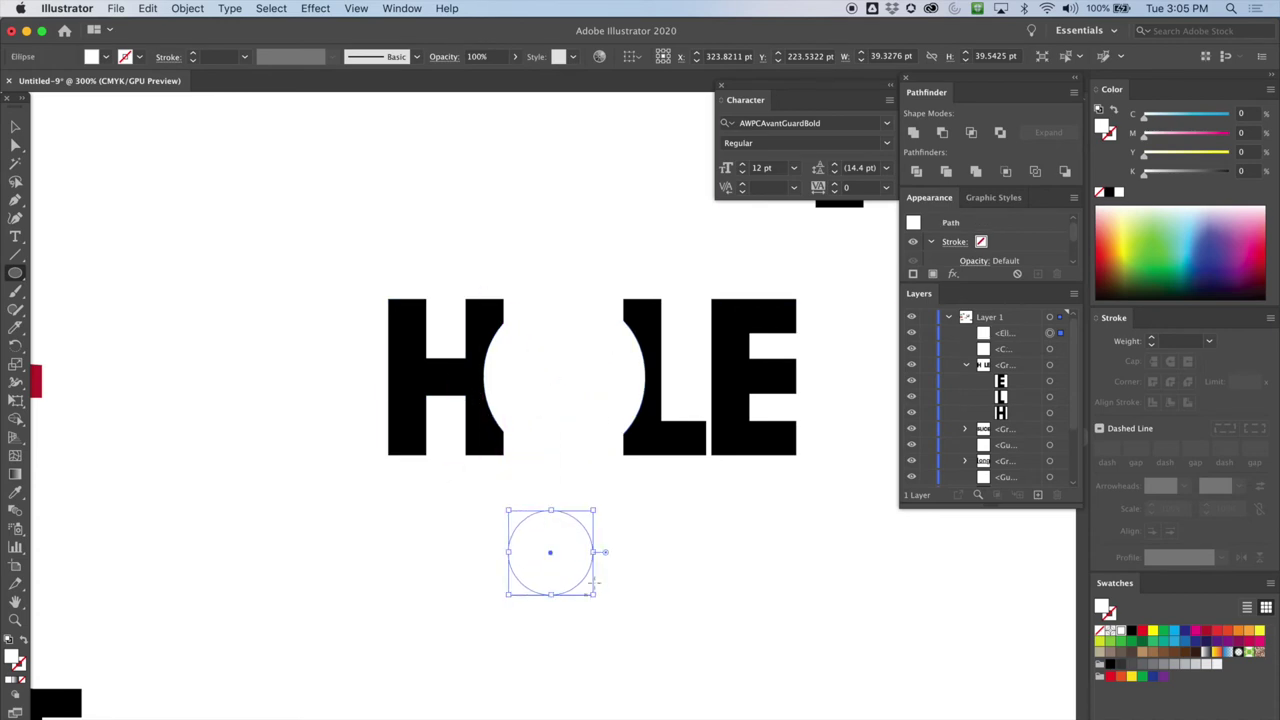
click(105, 58)
click(42, 82)
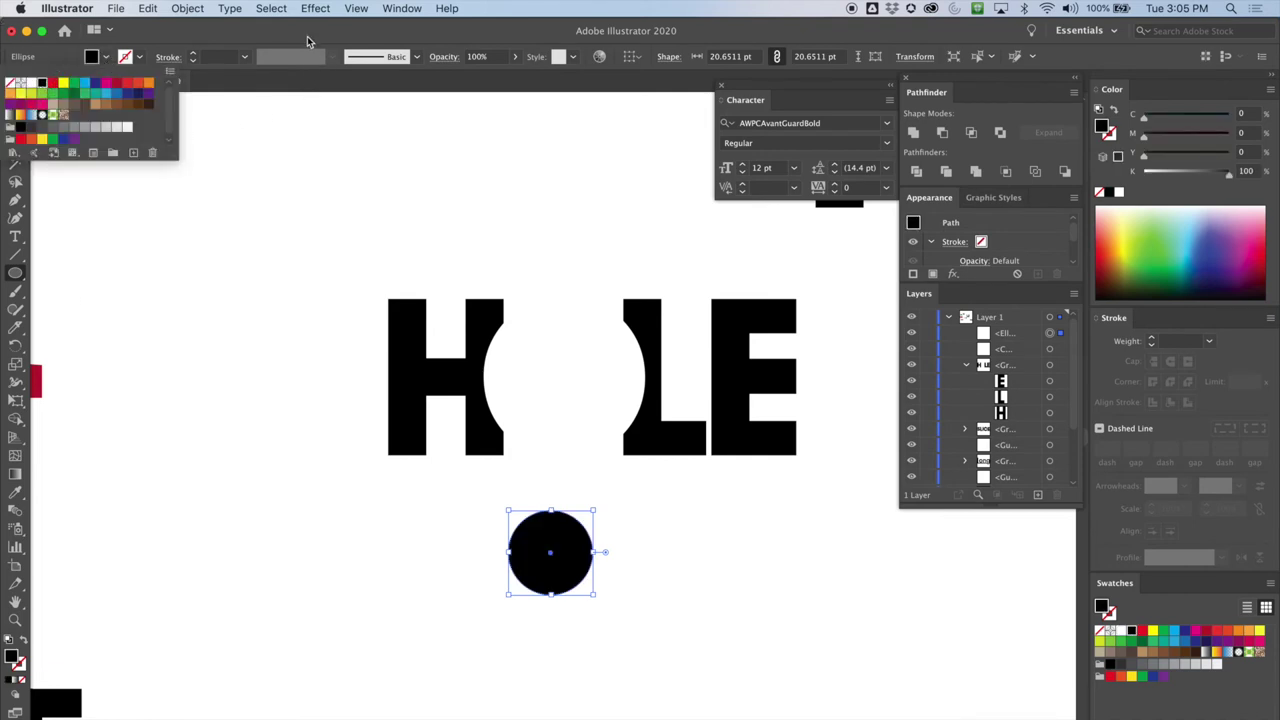
Step: Move the black circle up toward the O of HOLE
key(a)
drag(516, 527, 535, 495)
click(557, 371)
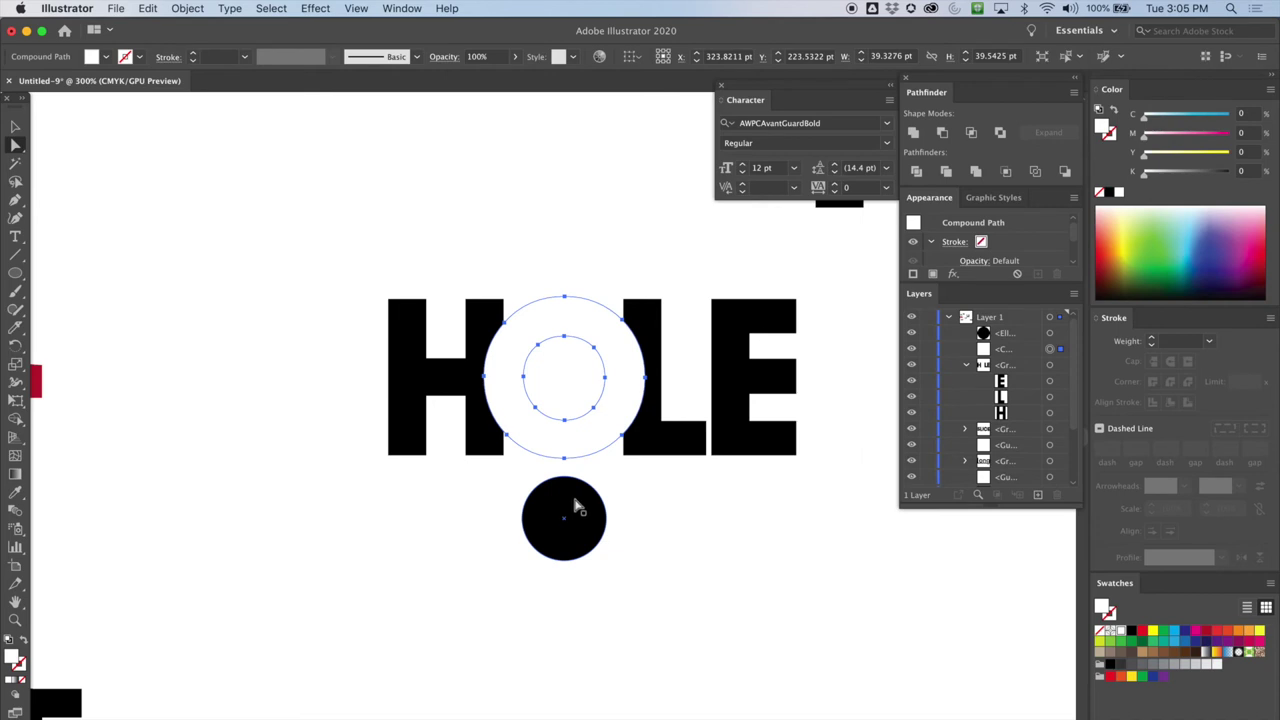
drag(574, 503, 571, 540)
click(589, 337)
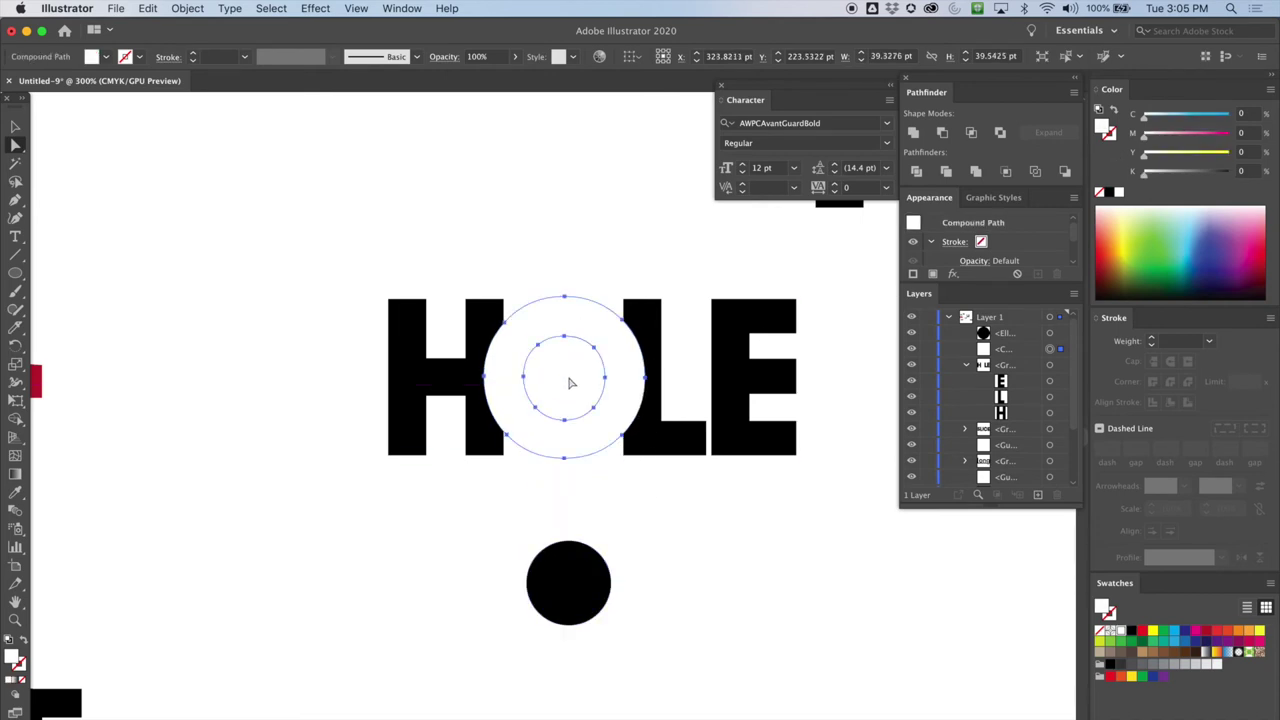
Step: Fill the O ring red and drag the black circle into its centre
click(106, 57)
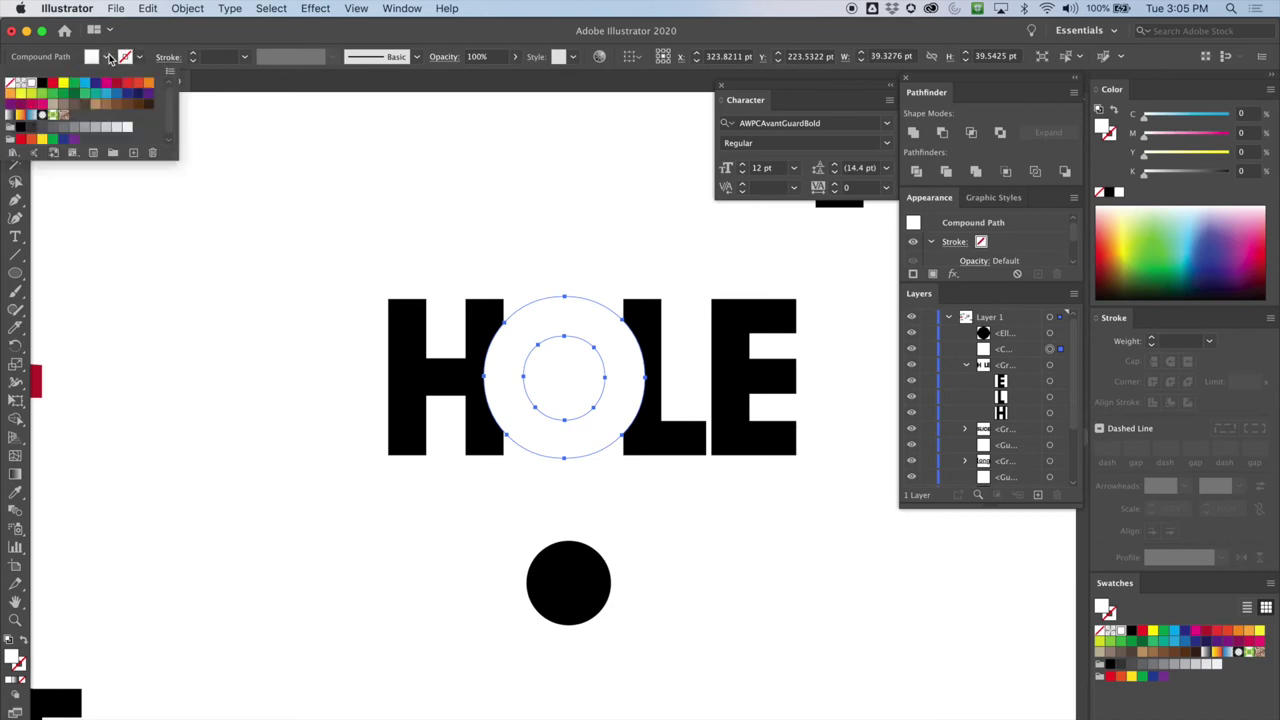
click(116, 84)
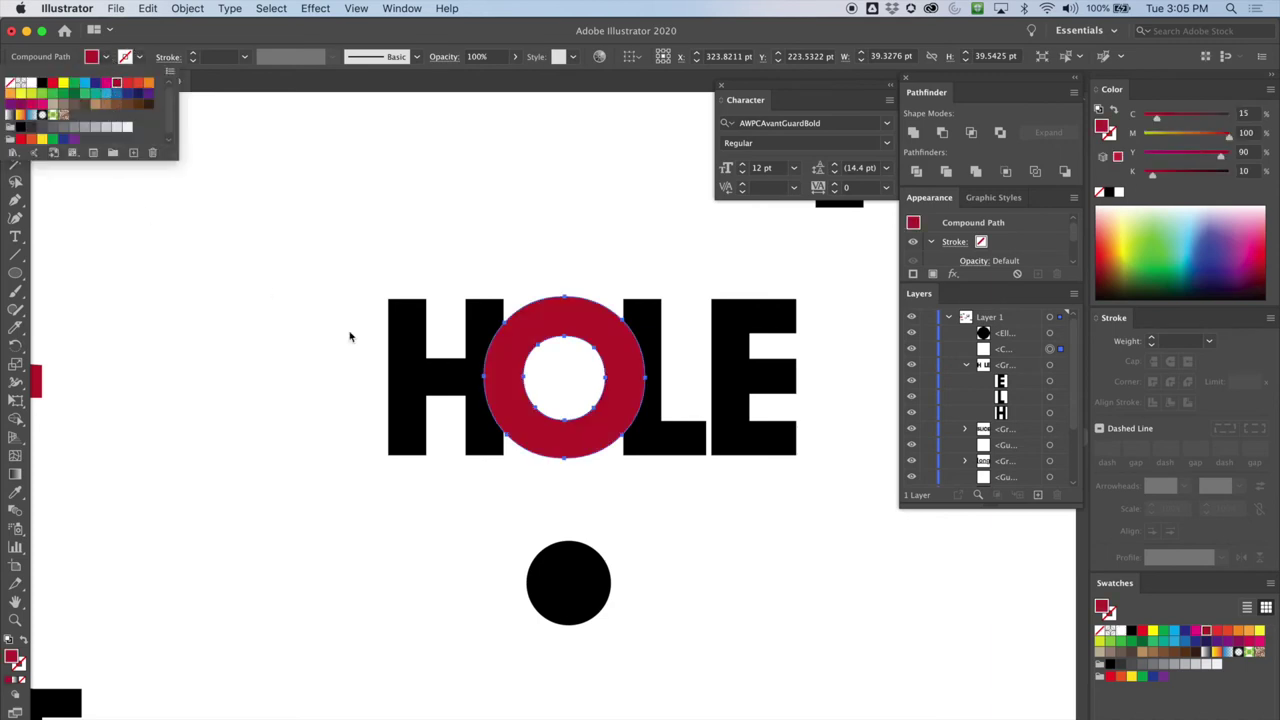
click(512, 514)
drag(548, 575, 555, 364)
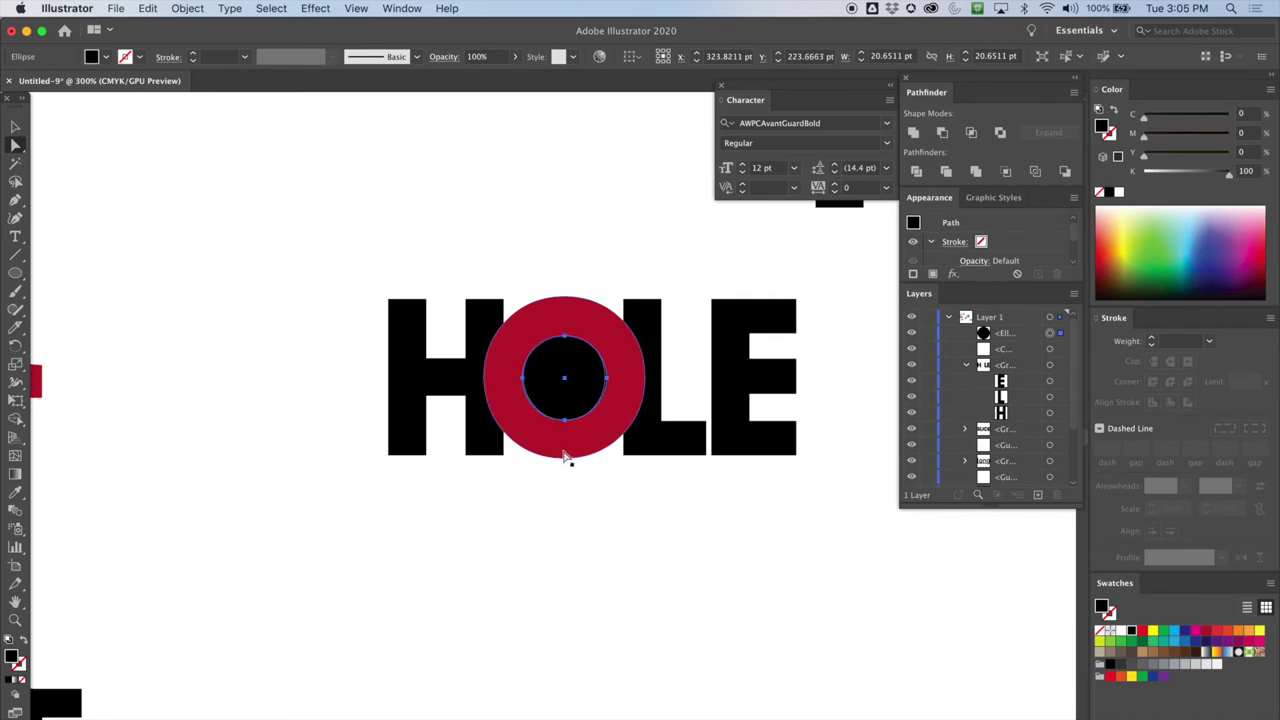
Step: Zoom in and scale the black circle to about 21.16 pt to fill the ring's hole
key(super+equal)
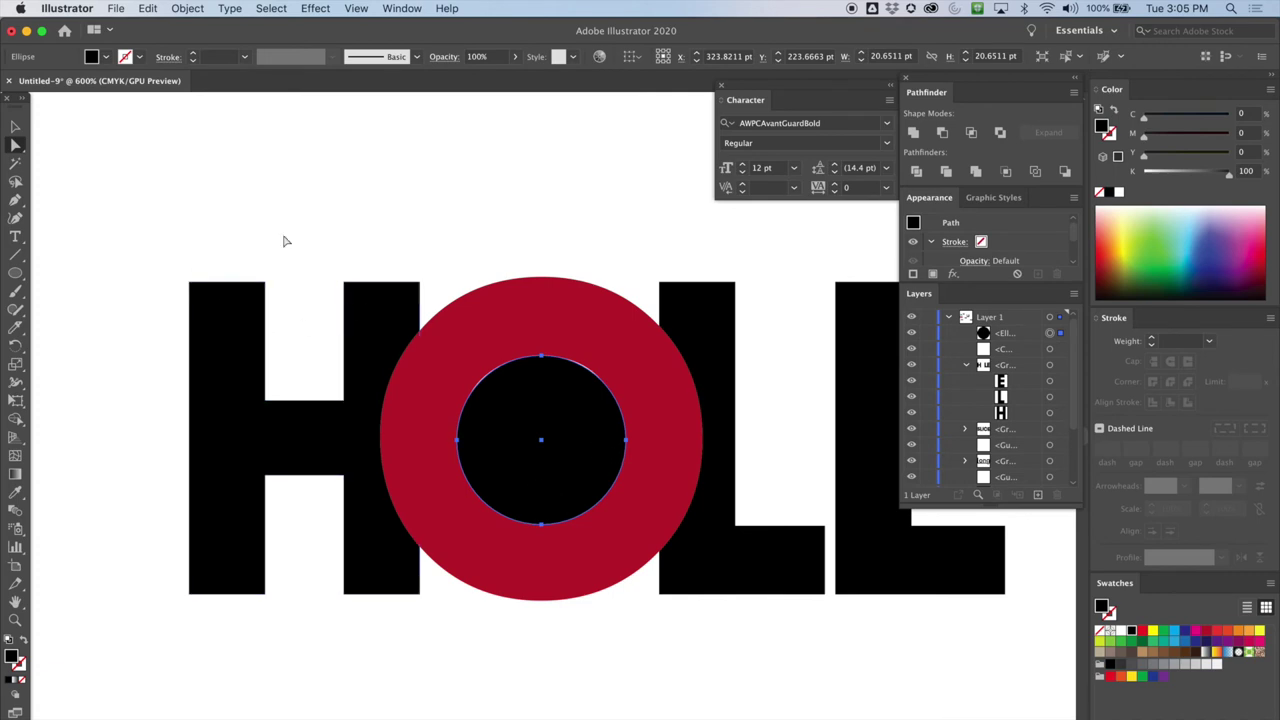
click(16, 126)
mouse_move(628, 351)
mouse_down()
mouse_move(623, 363)
mouse_move(632, 346)
mouse_up()
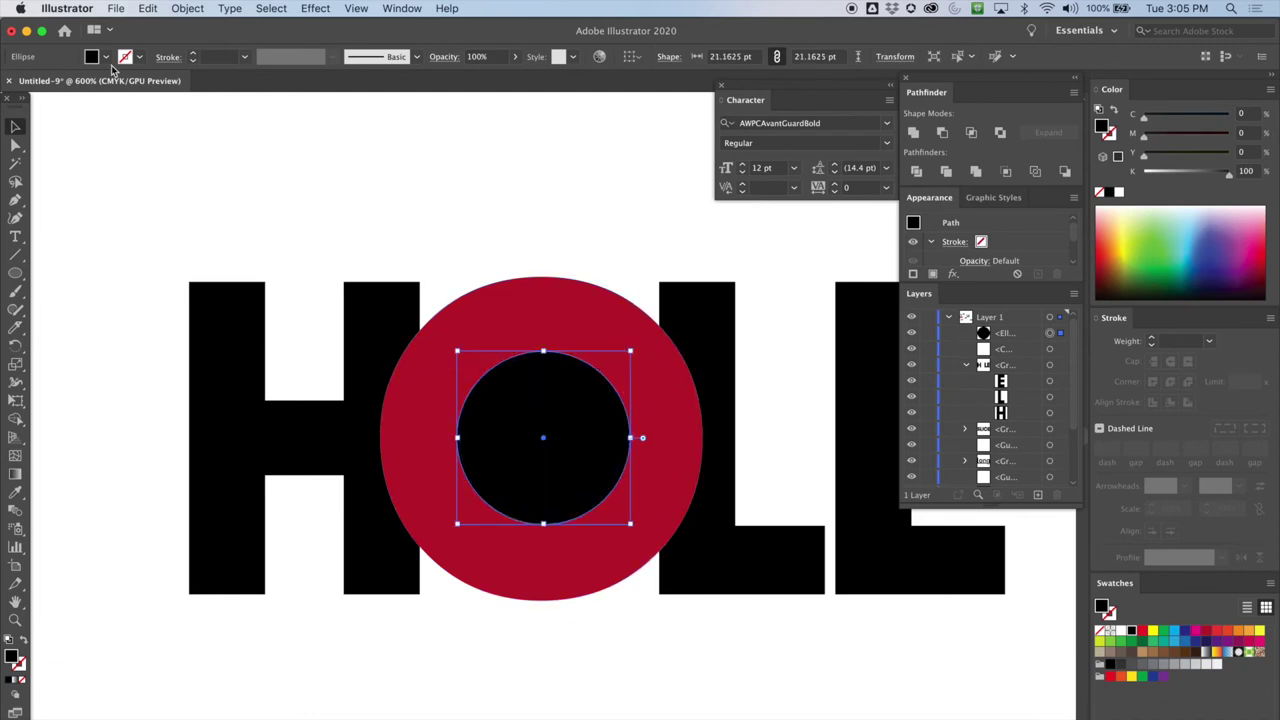
Step: Set the inner circle's fill to None and shrink it from its corner handle
click(105, 57)
click(10, 82)
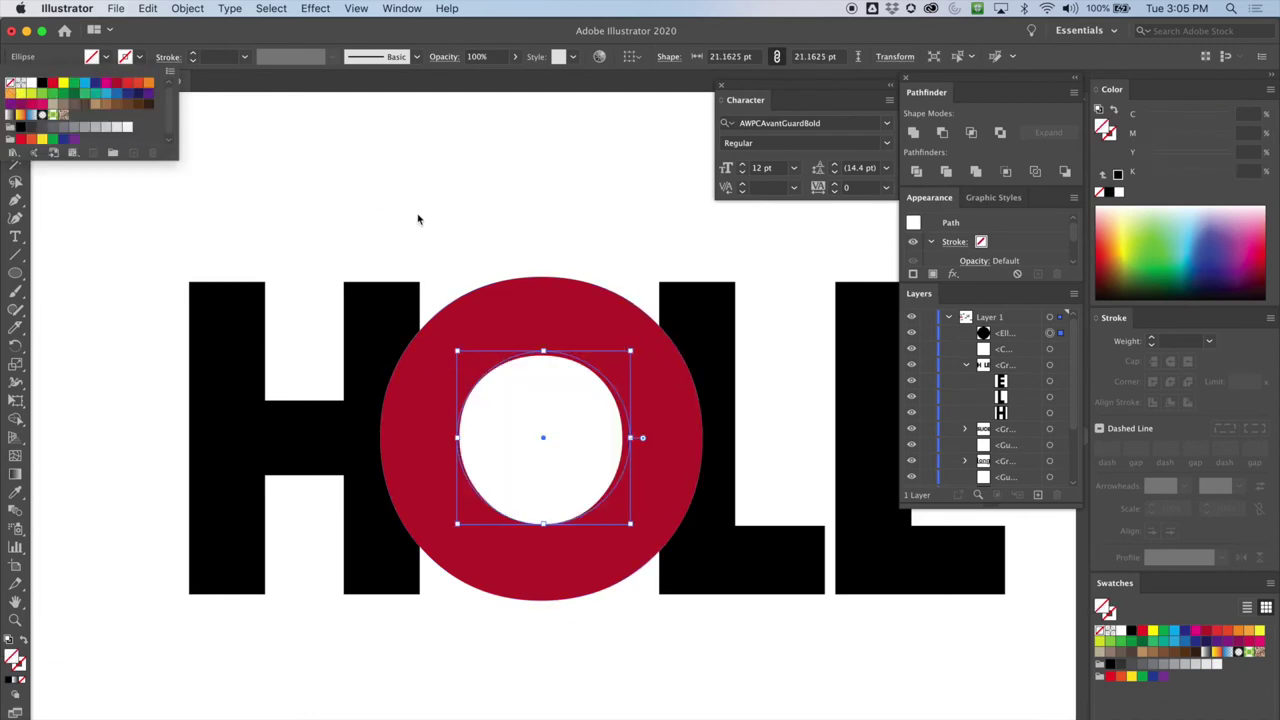
click(631, 354)
drag(631, 354, 621, 359)
drag(457, 523, 456, 524)
drag(623, 356, 627, 356)
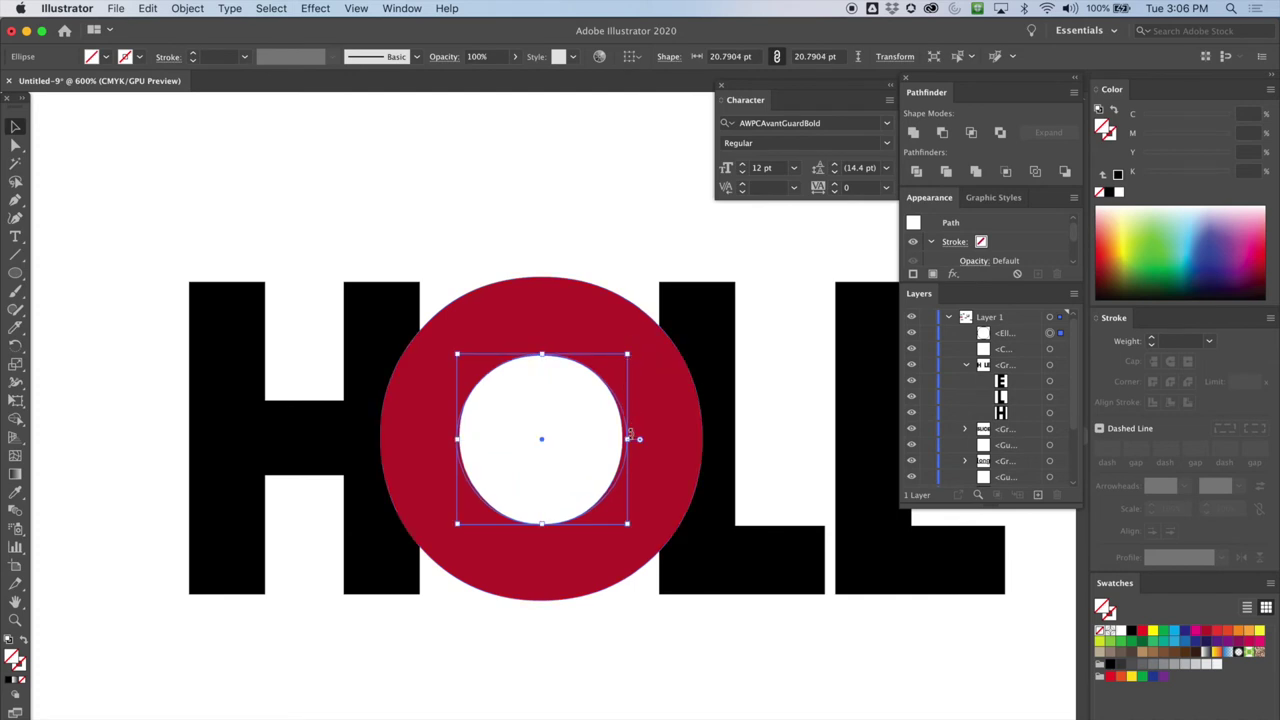
Step: Fine-tune the inner circle's width to 20.79 pt while zoomed in, then zoom out and deselect
key(super+equal)
key(super+equal)
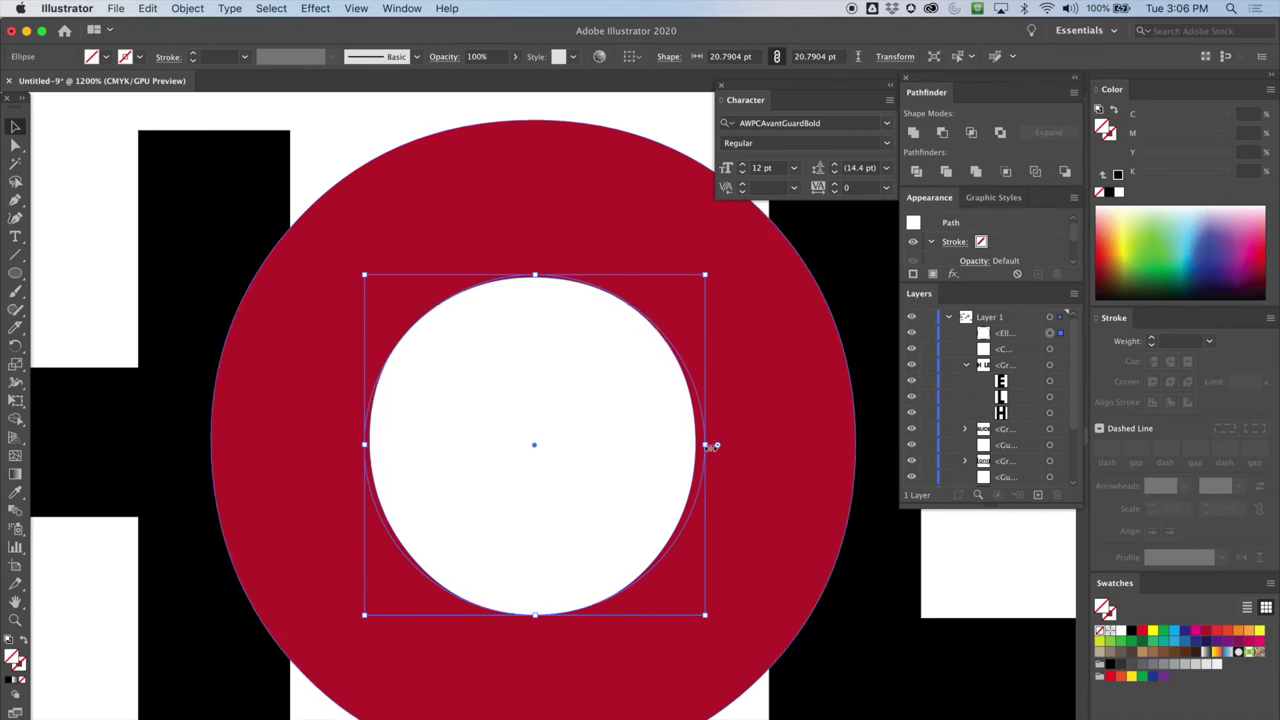
drag(706, 444, 696, 444)
drag(365, 447, 366, 444)
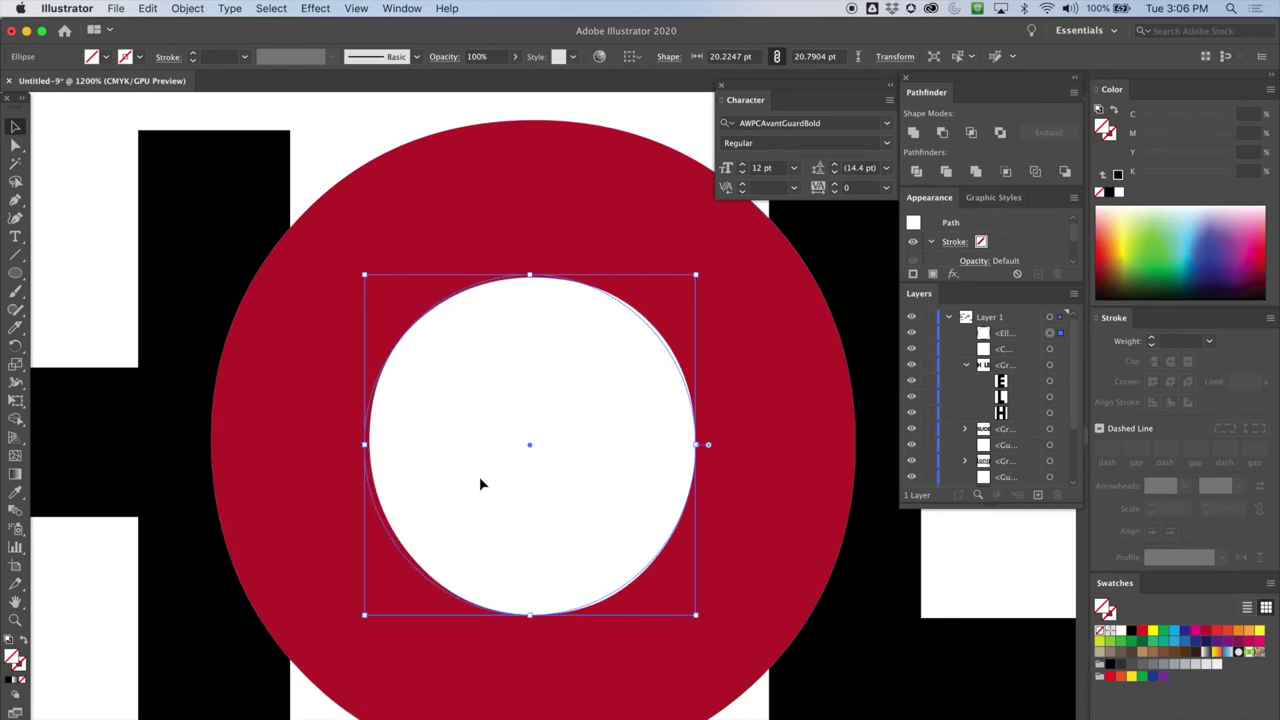
key(super+z)
click(419, 403)
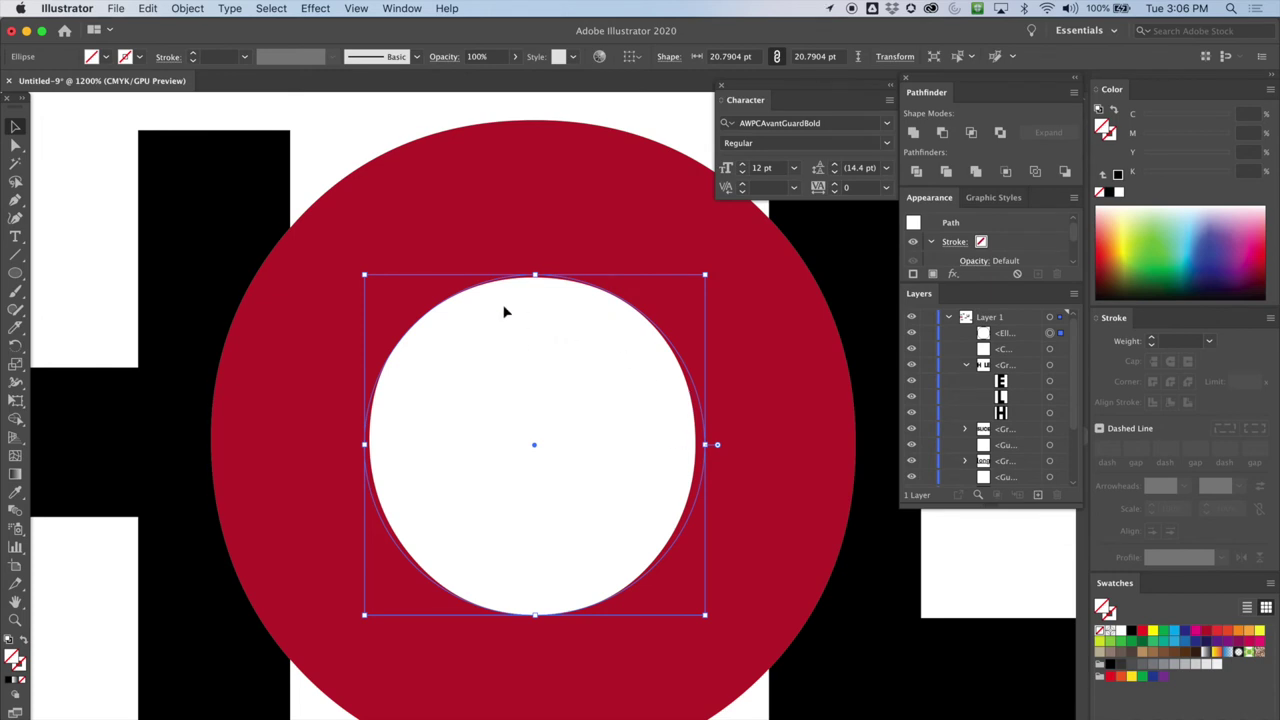
key(super+minus)
key(super+minus)
key(super+minus)
key(super+shift+a)
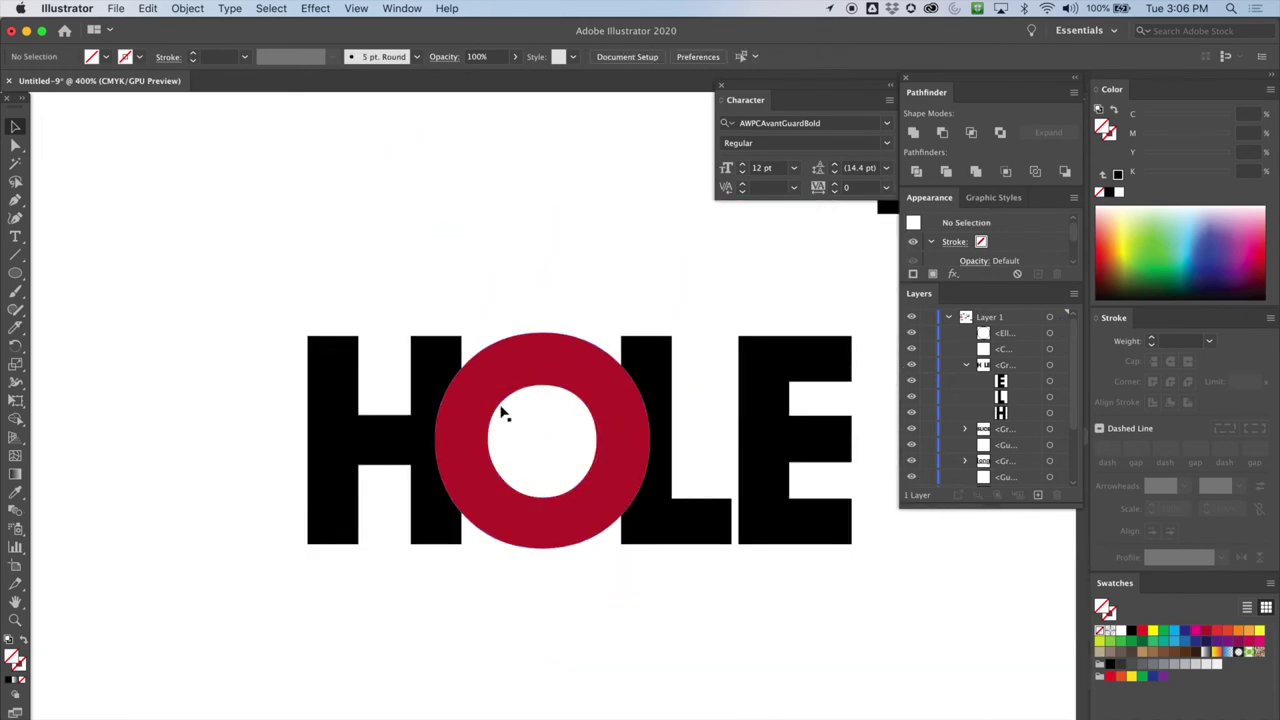
Step: Fill the inner circle of the O with black
click(105, 57)
click(42, 82)
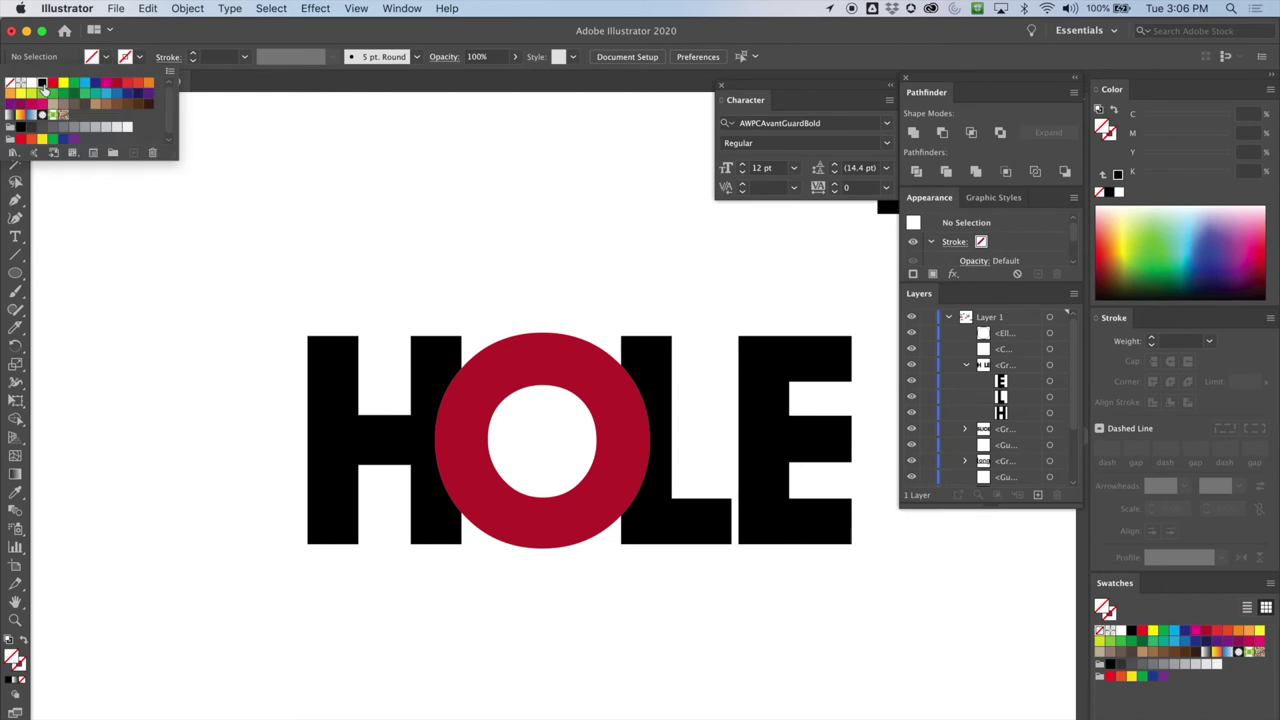
click(500, 456)
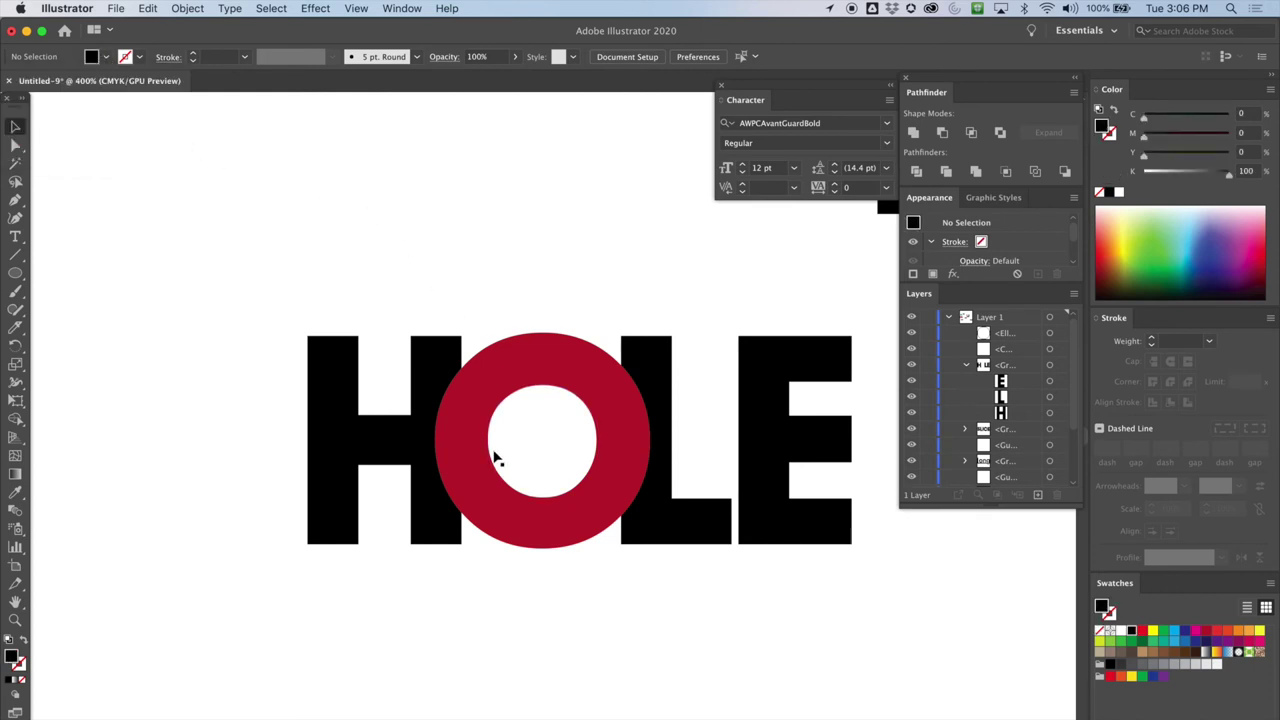
click(491, 449)
click(108, 57)
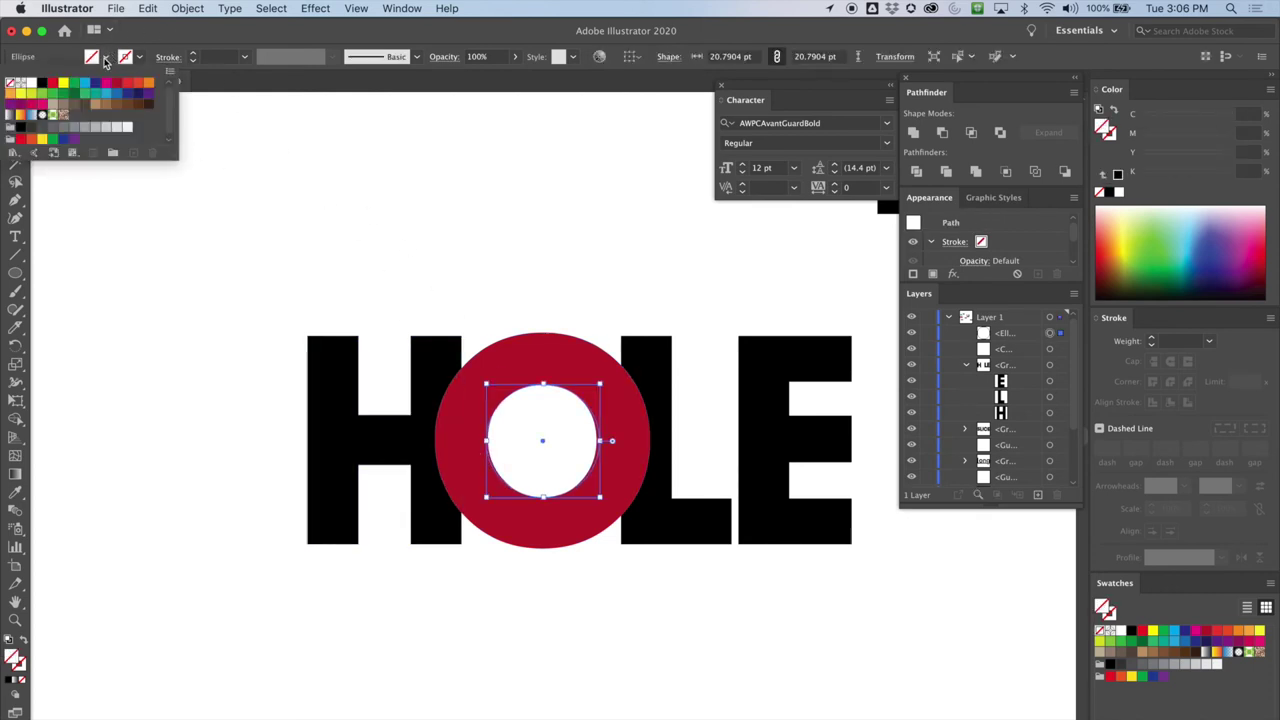
click(42, 82)
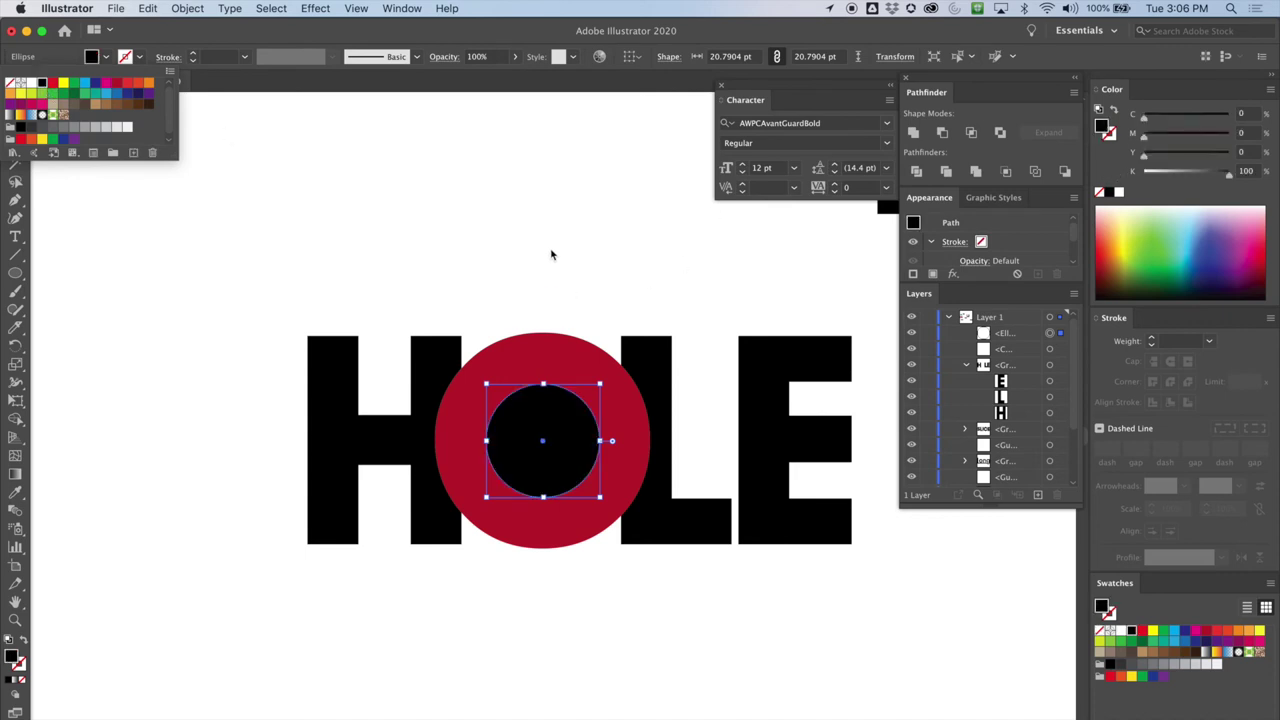
click(477, 277)
Step: Fill the O ring white and deselect to view the black dot inside it
click(505, 350)
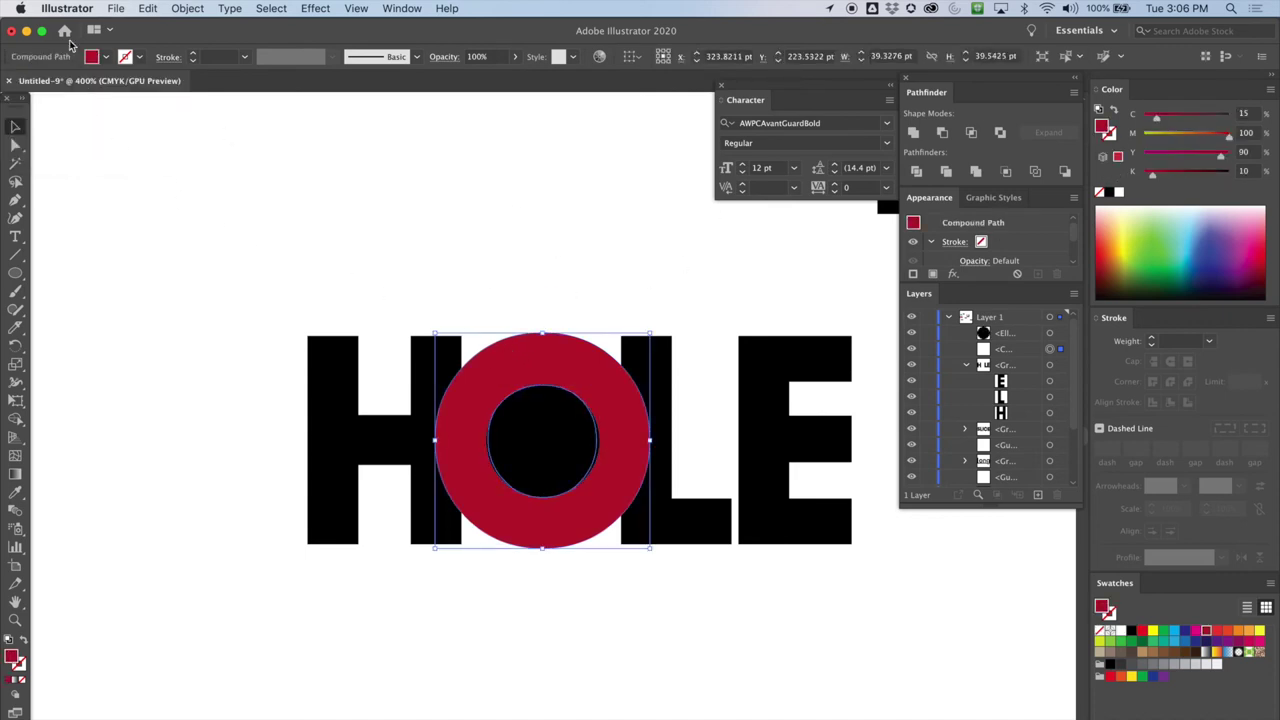
click(106, 57)
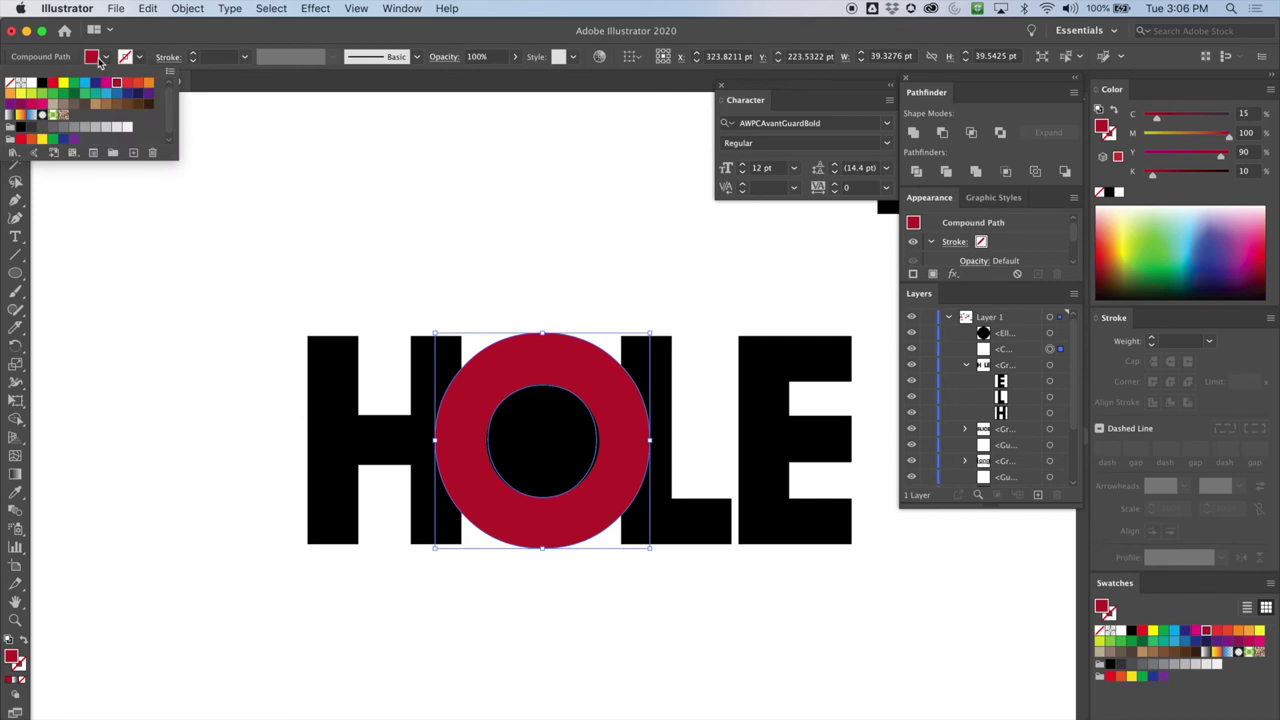
click(29, 82)
key(Escape)
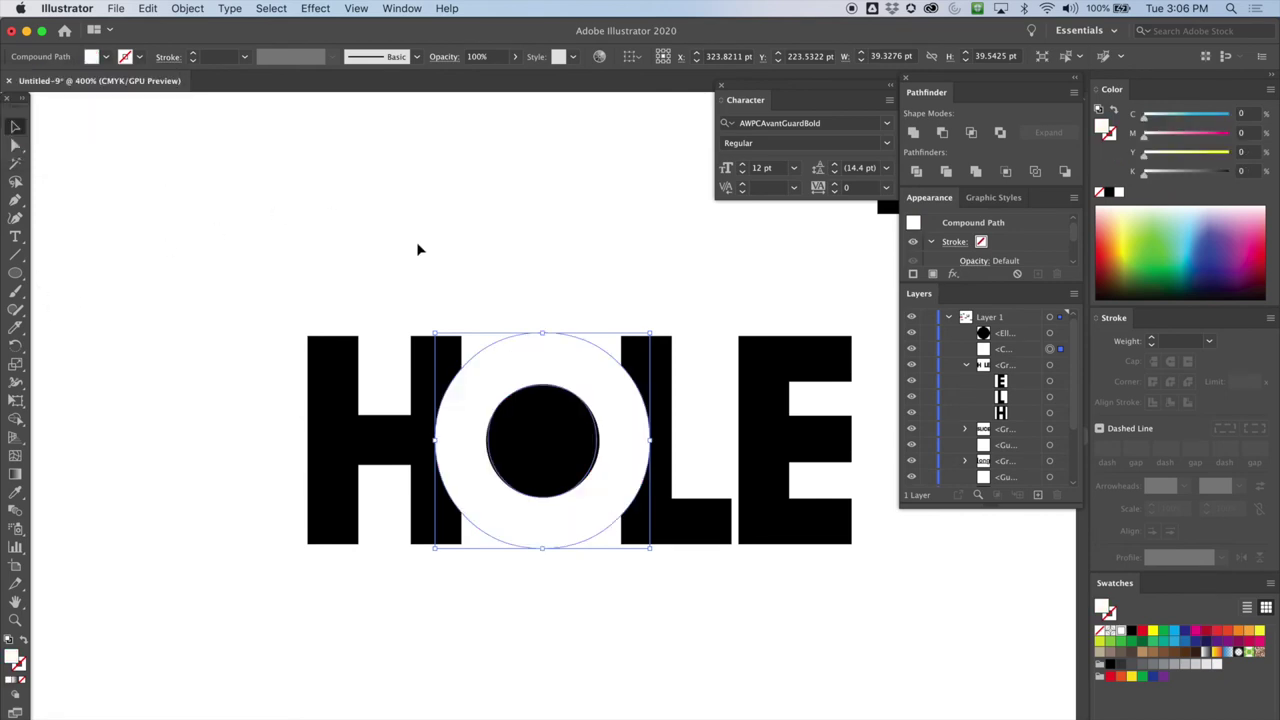
click(523, 638)
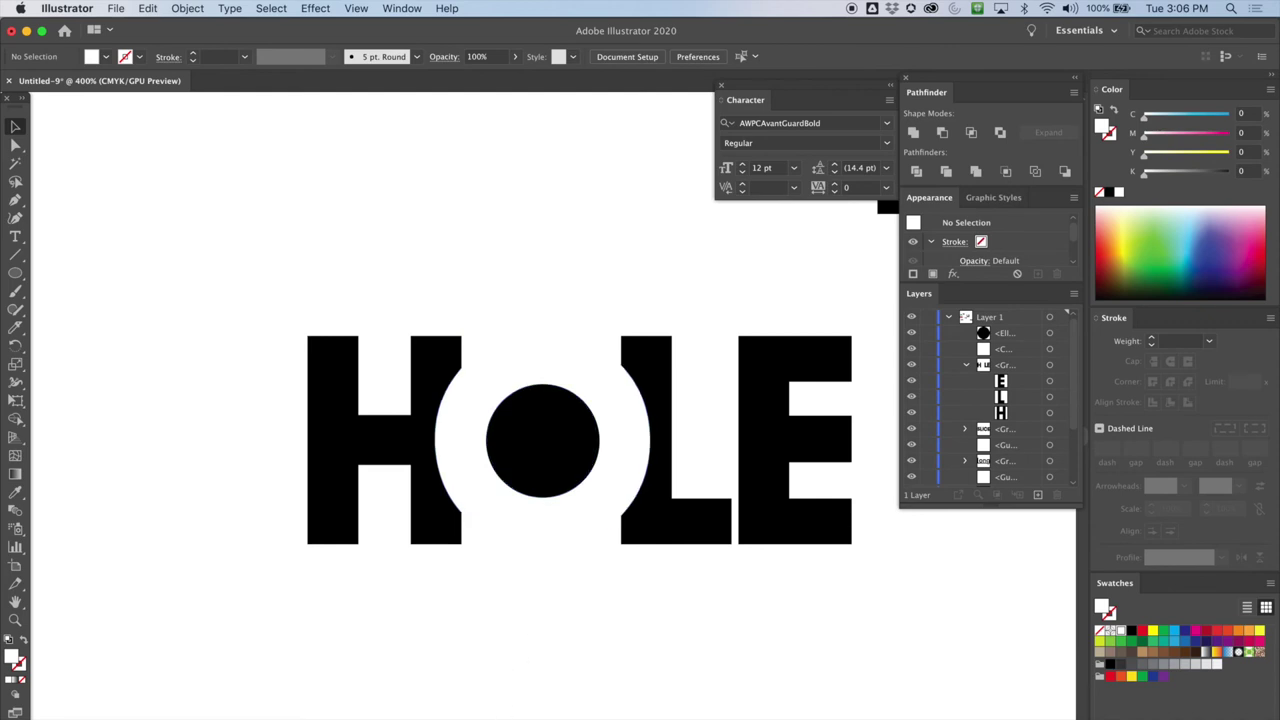
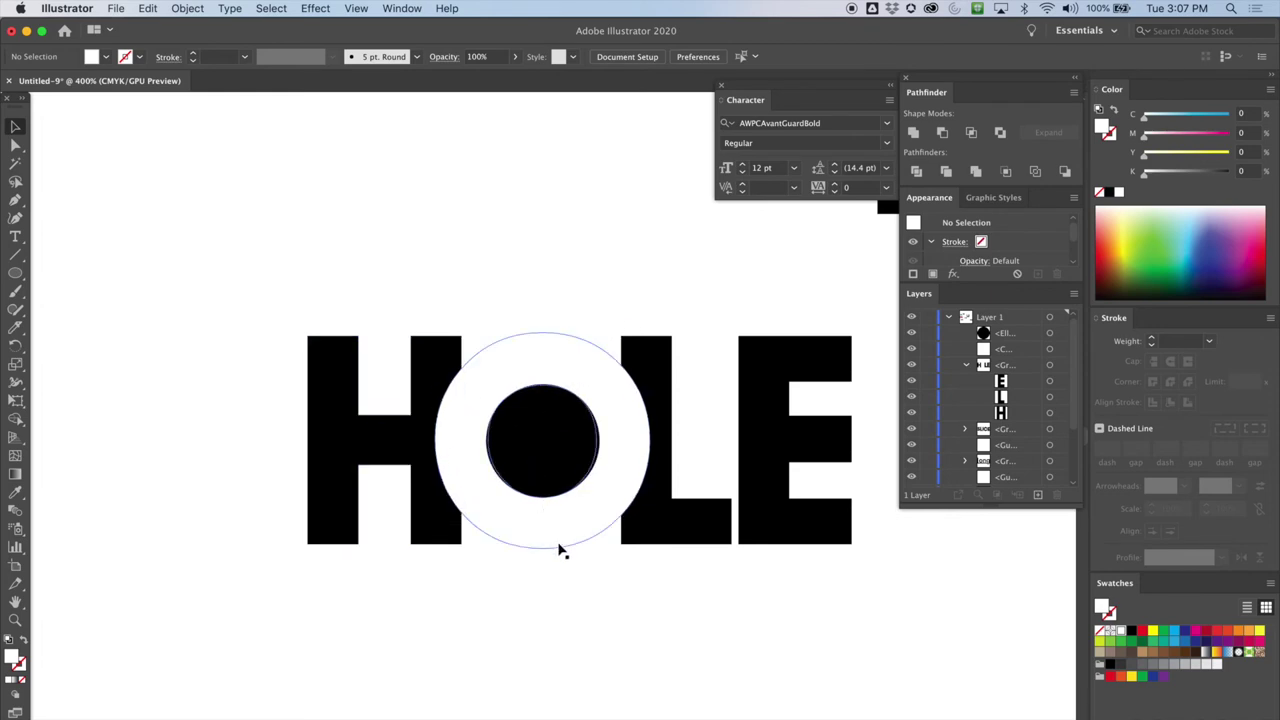
Step: Marquee-select the HOLE artwork and drag a duplicate straight down below the original
drag(600, 569, 520, 486)
drag(203, 225, 720, 526)
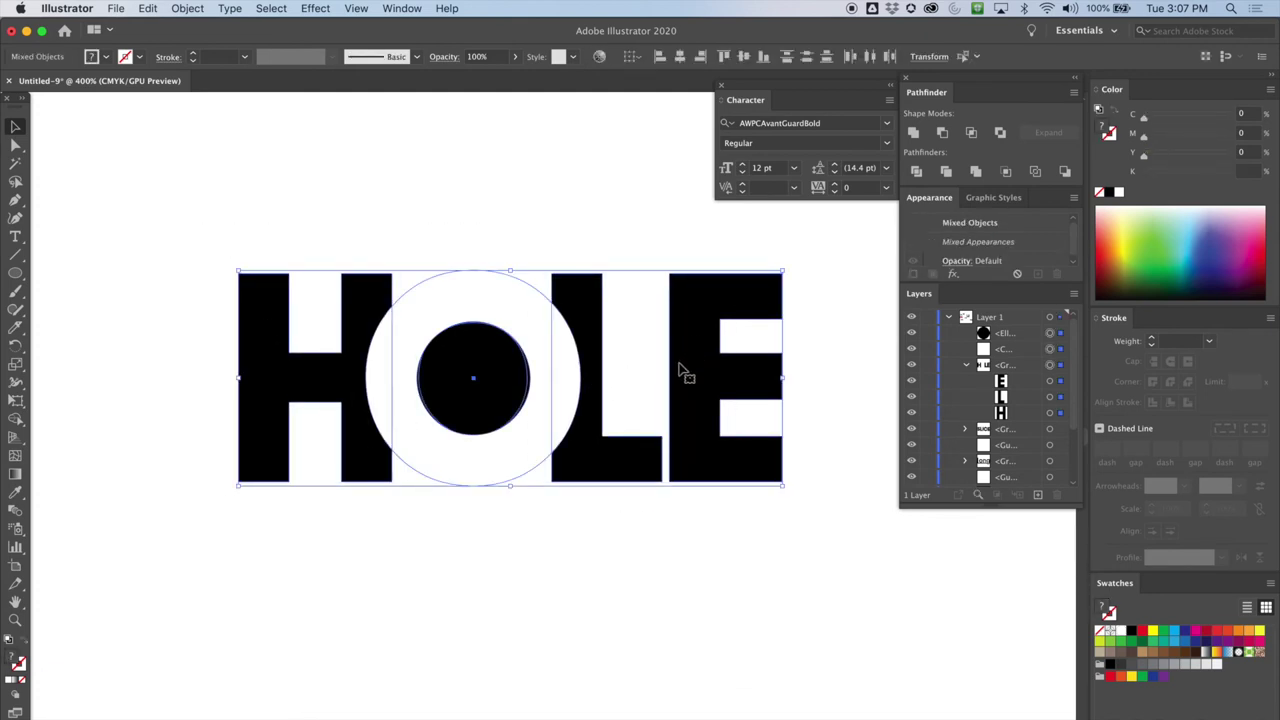
key(super+minus)
scroll(662, 437, down, 2)
scroll(662, 437, right, 2)
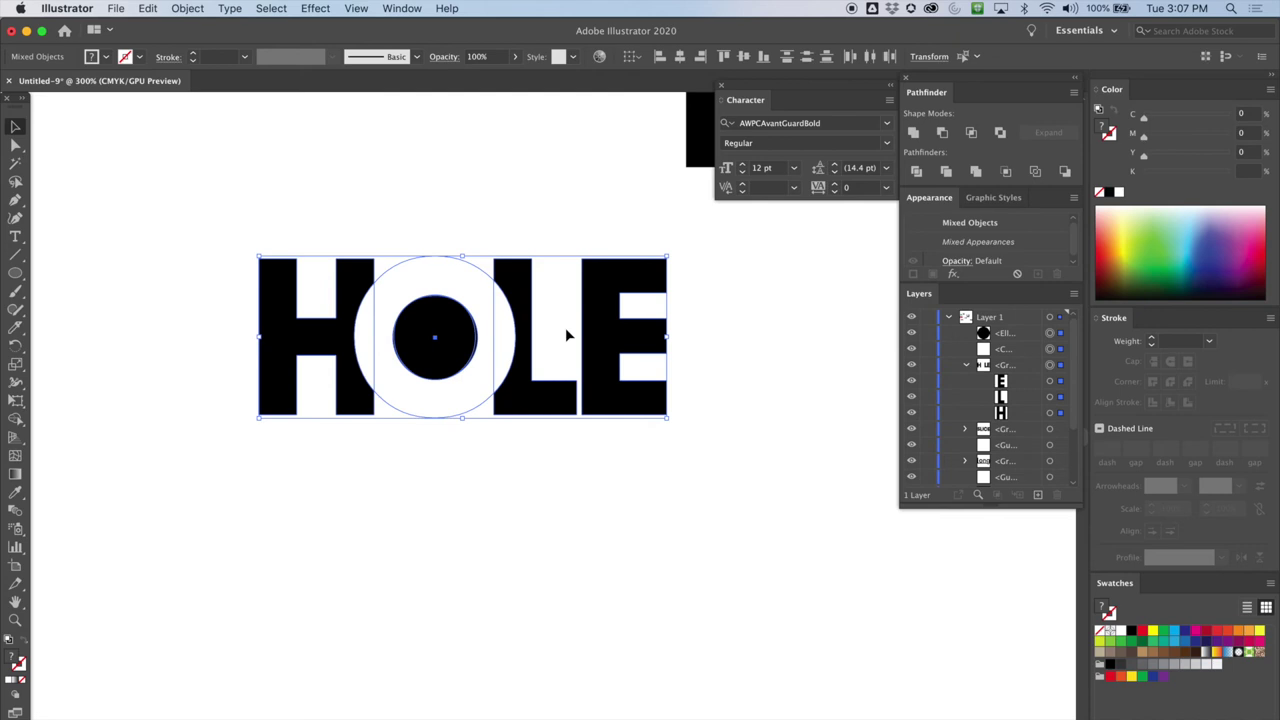
drag(505, 325, 525, 678)
key(super+minus)
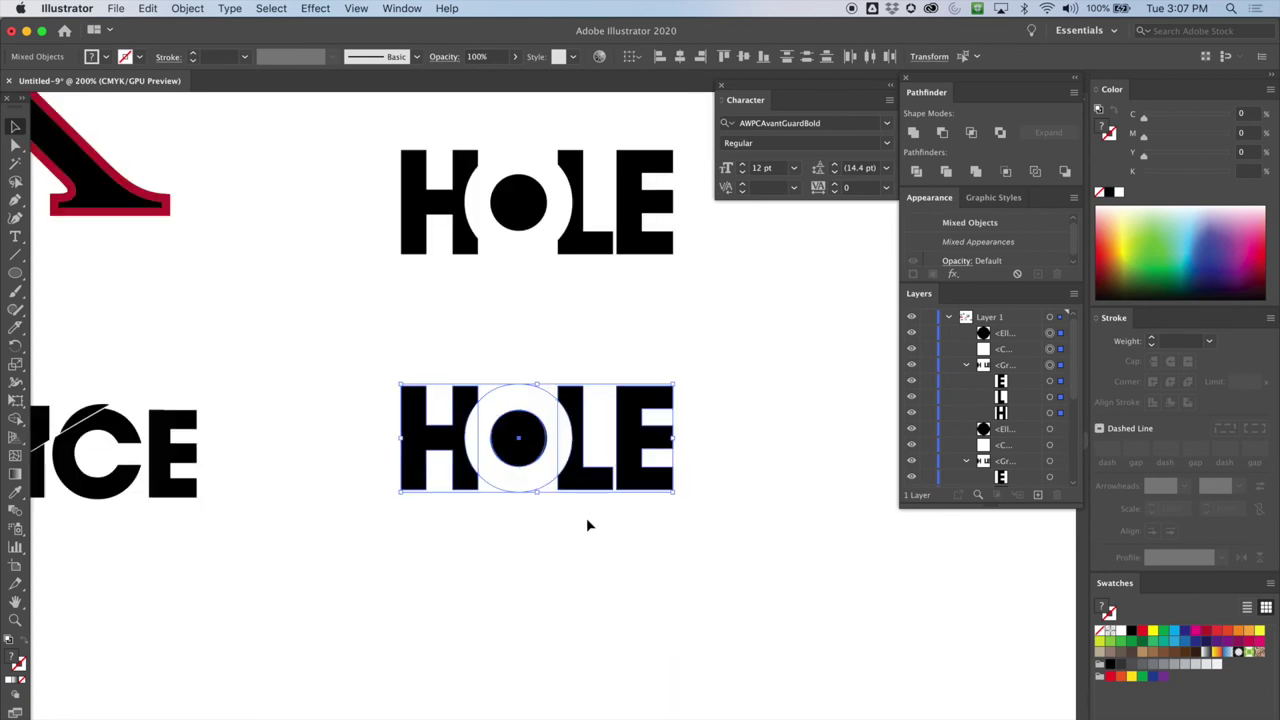
key(super+plus)
key(super+plus)
key(super+plus)
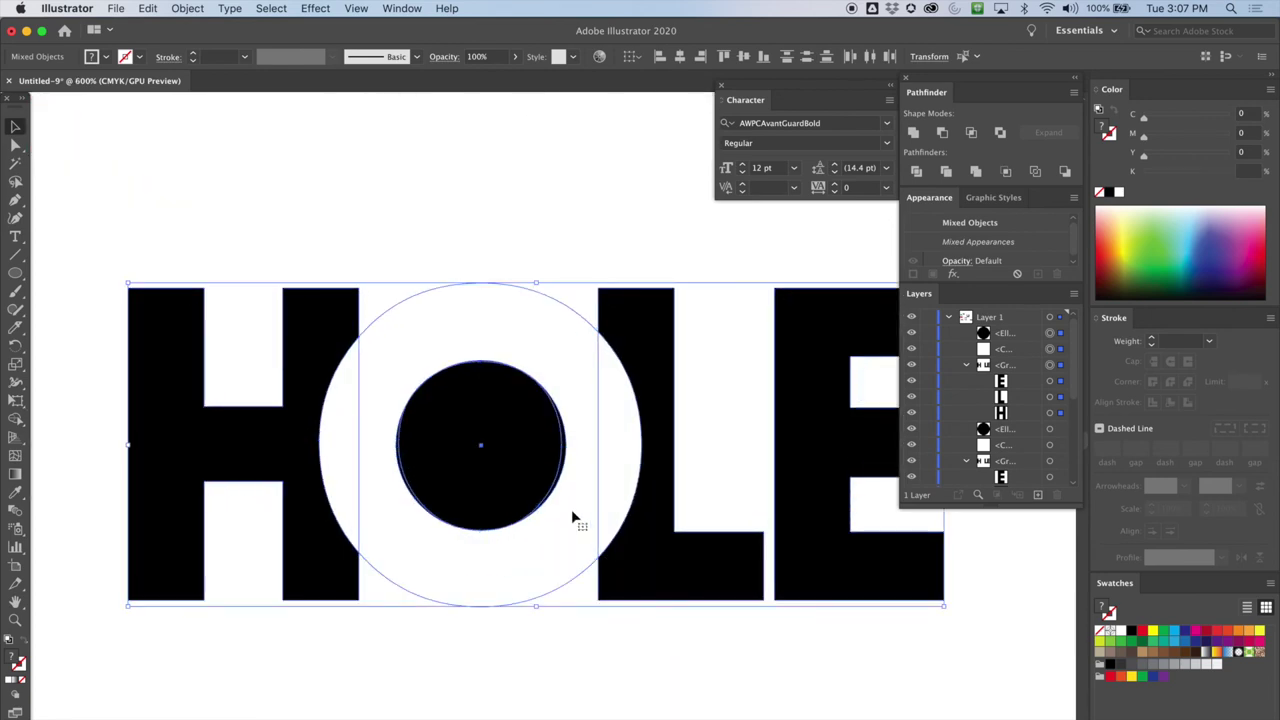
click(488, 218)
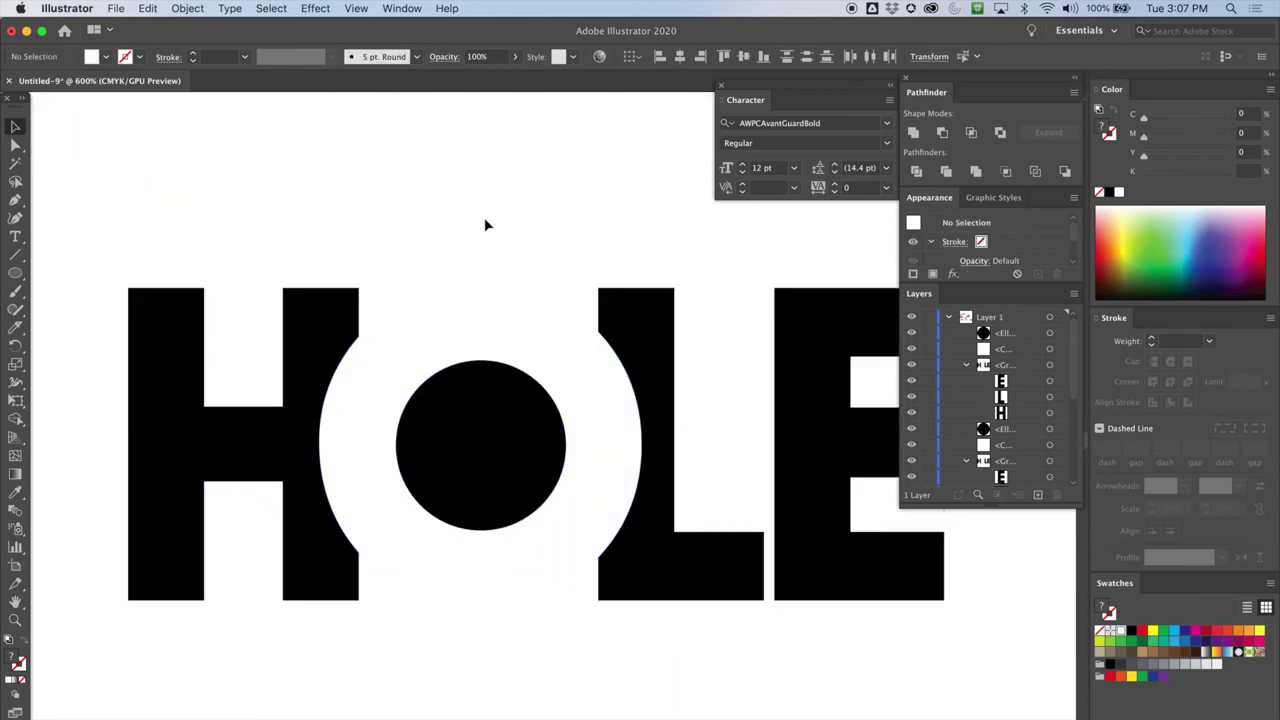
Step: Check the copied HOLE's parts, toggling the inner circle's visibility and reselecting the white ring
click(16, 146)
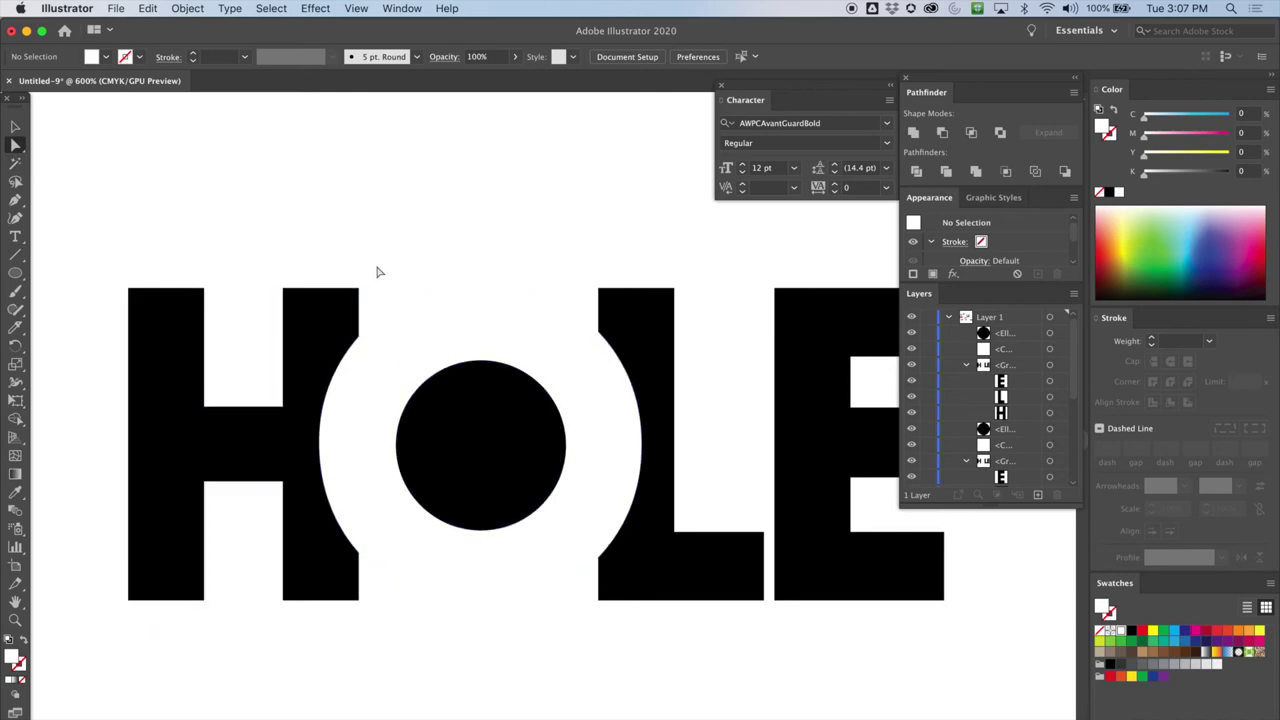
drag(564, 268, 492, 266)
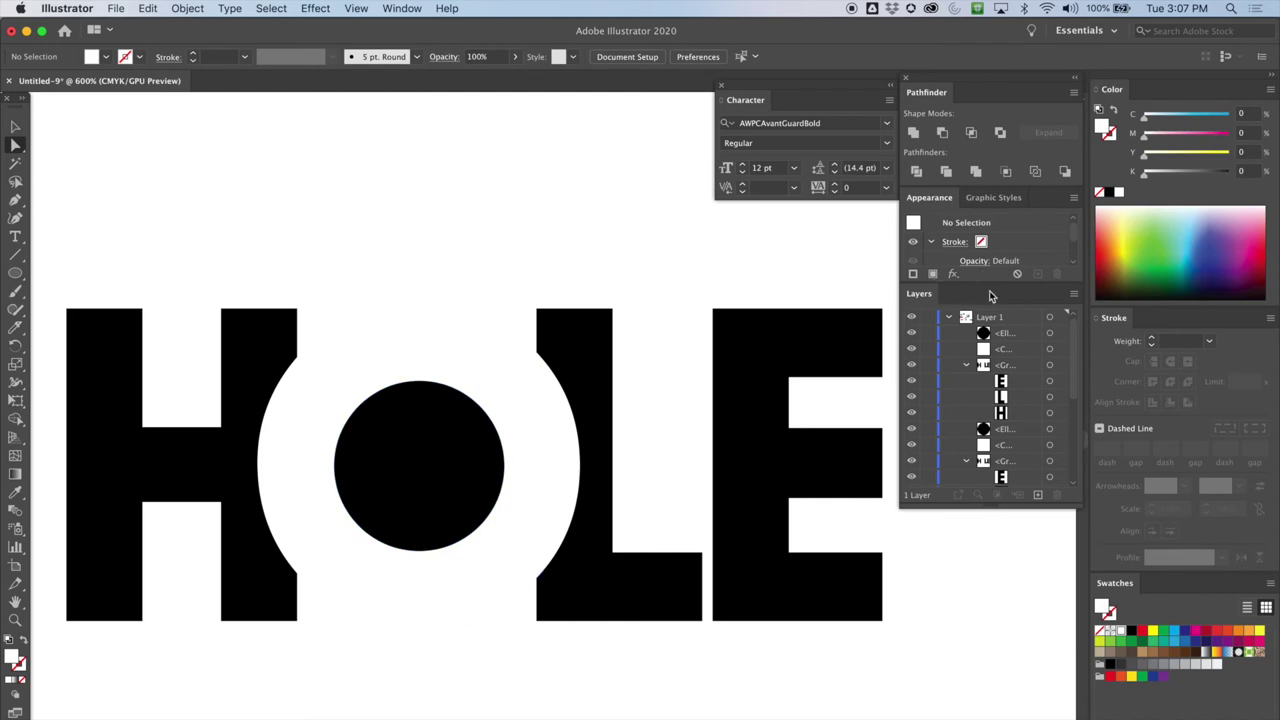
click(911, 333)
click(911, 333)
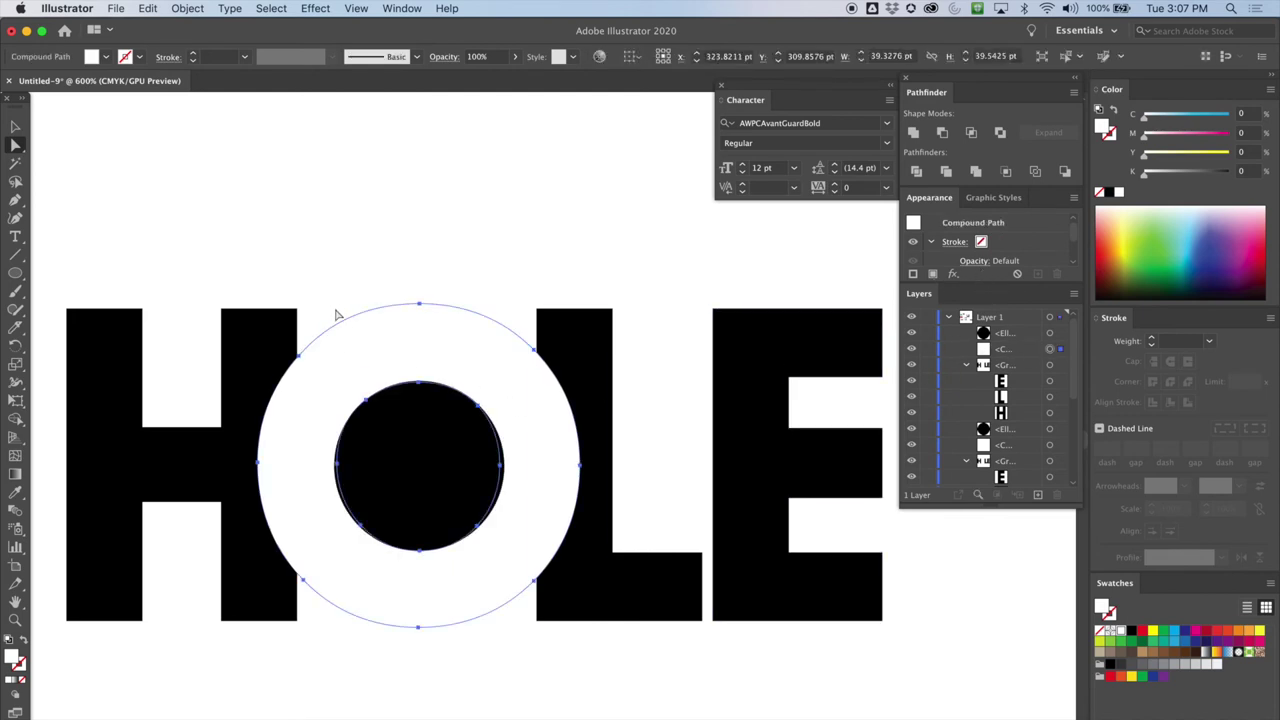
key(v)
click(195, 199)
click(335, 345)
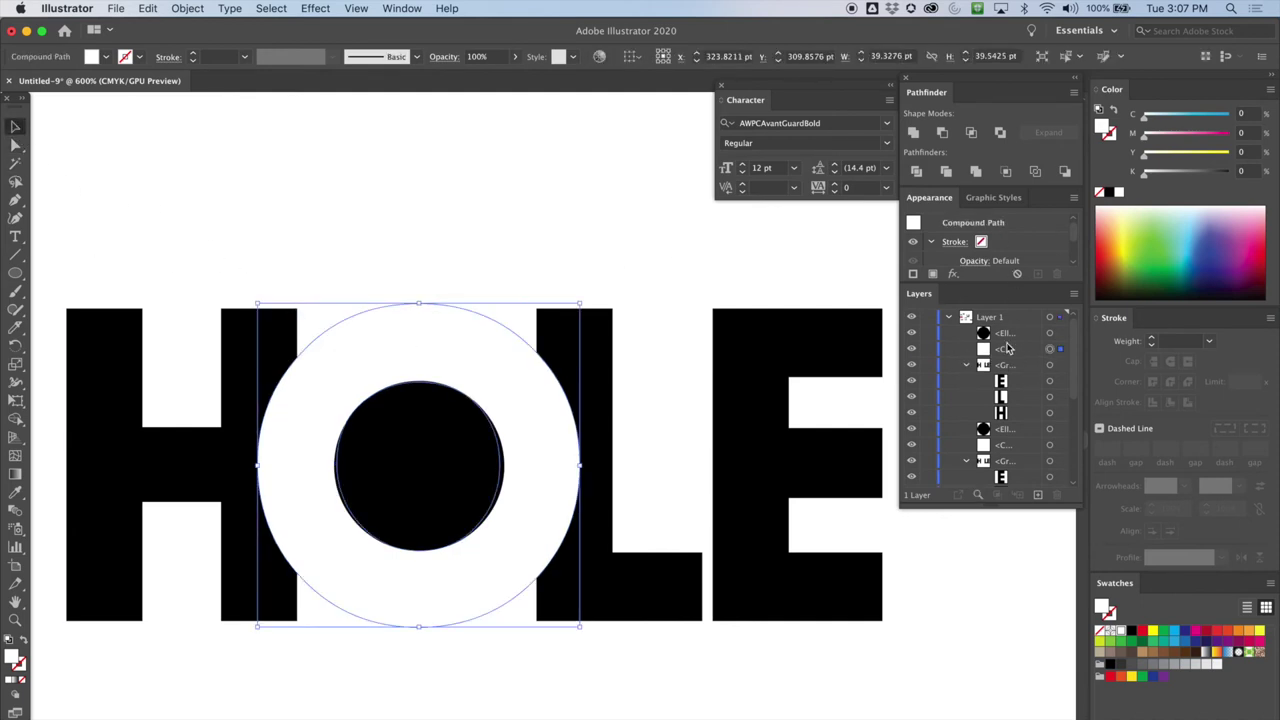
Step: Drag the E out of its group in Layers, then marquee-select the H, ring and L
mouse_move(1012, 386)
mouse_down()
mouse_move(1008, 370)
mouse_move(1004, 412)
mouse_move(1016, 397)
mouse_up()
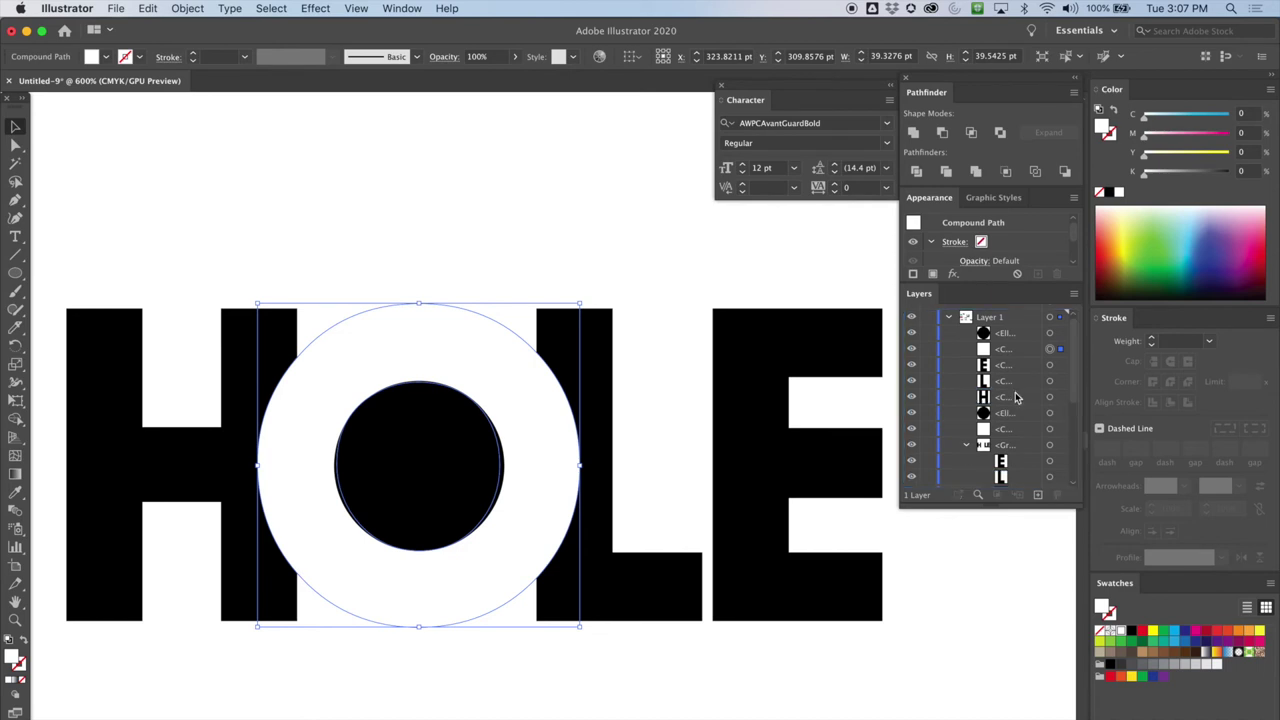
click(241, 252)
click(446, 343)
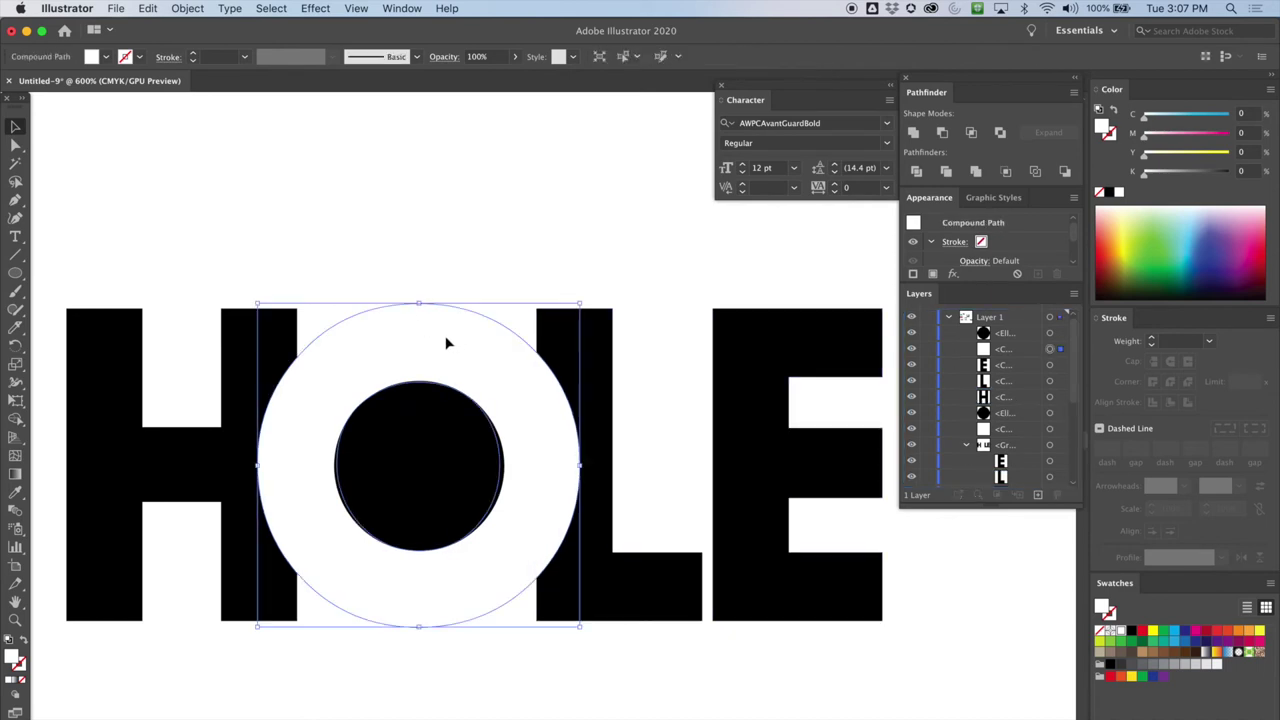
drag(196, 226, 614, 362)
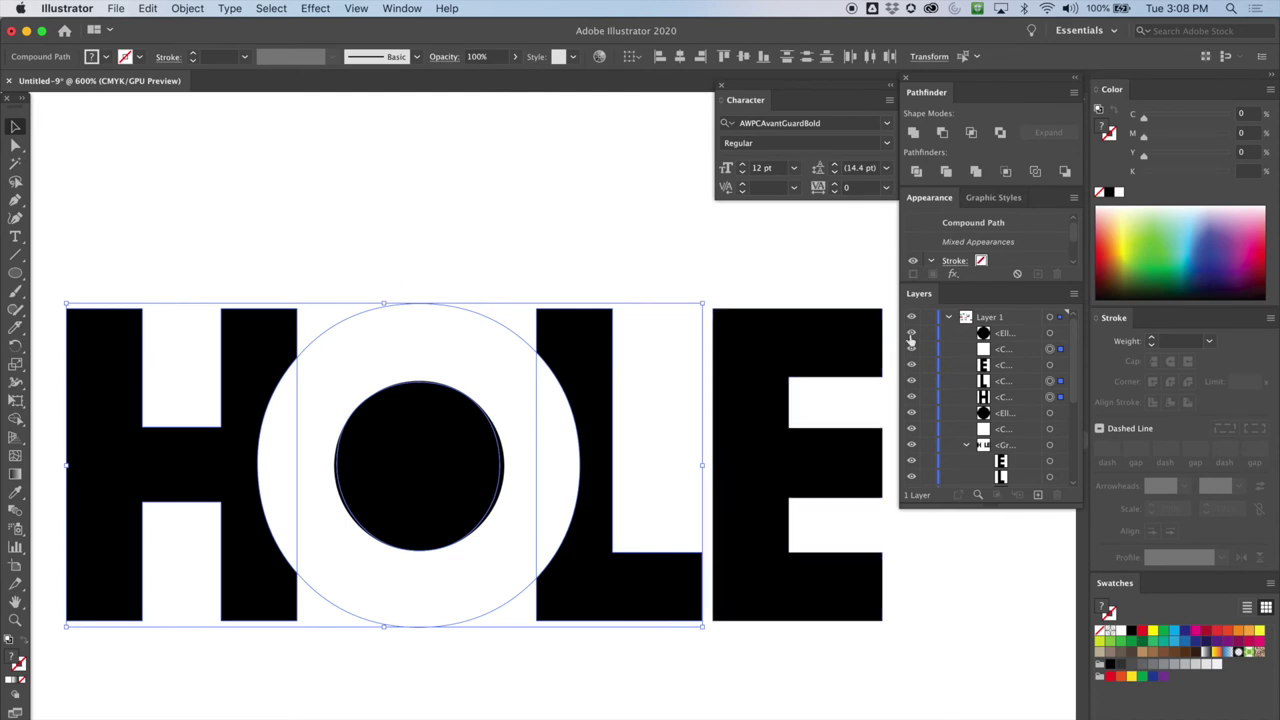
click(942, 136)
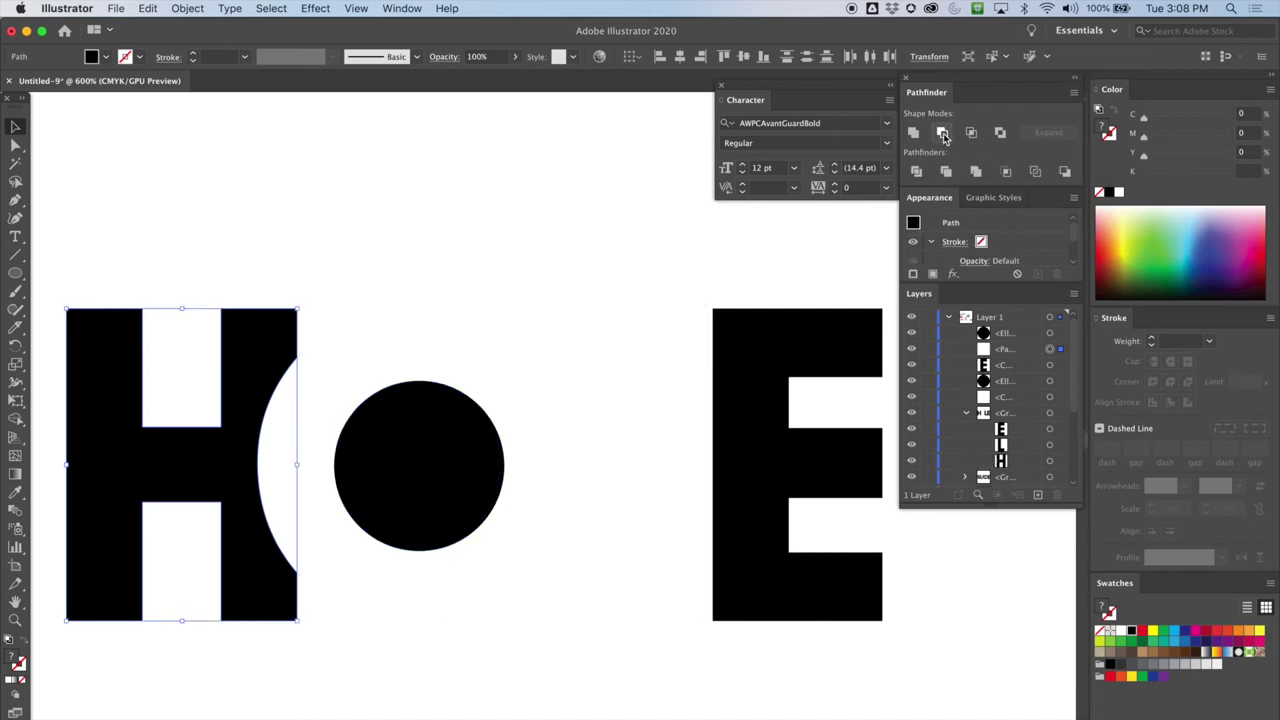
key(super+z)
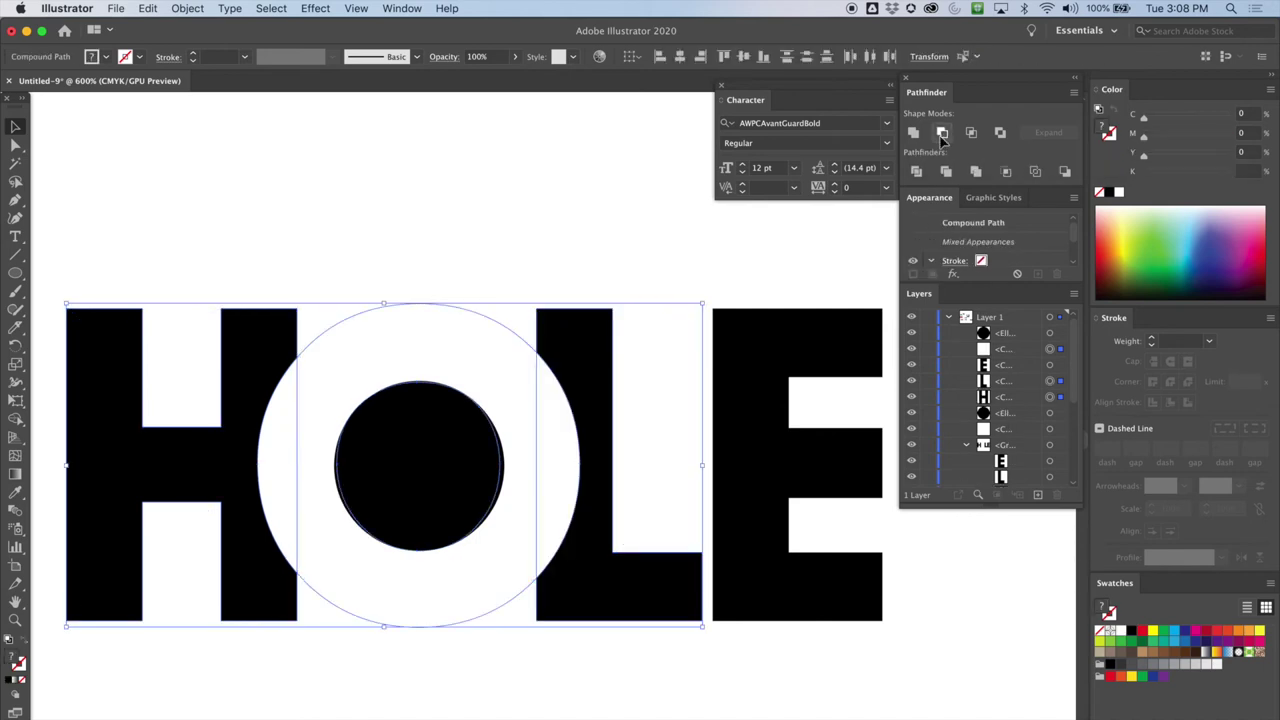
click(481, 232)
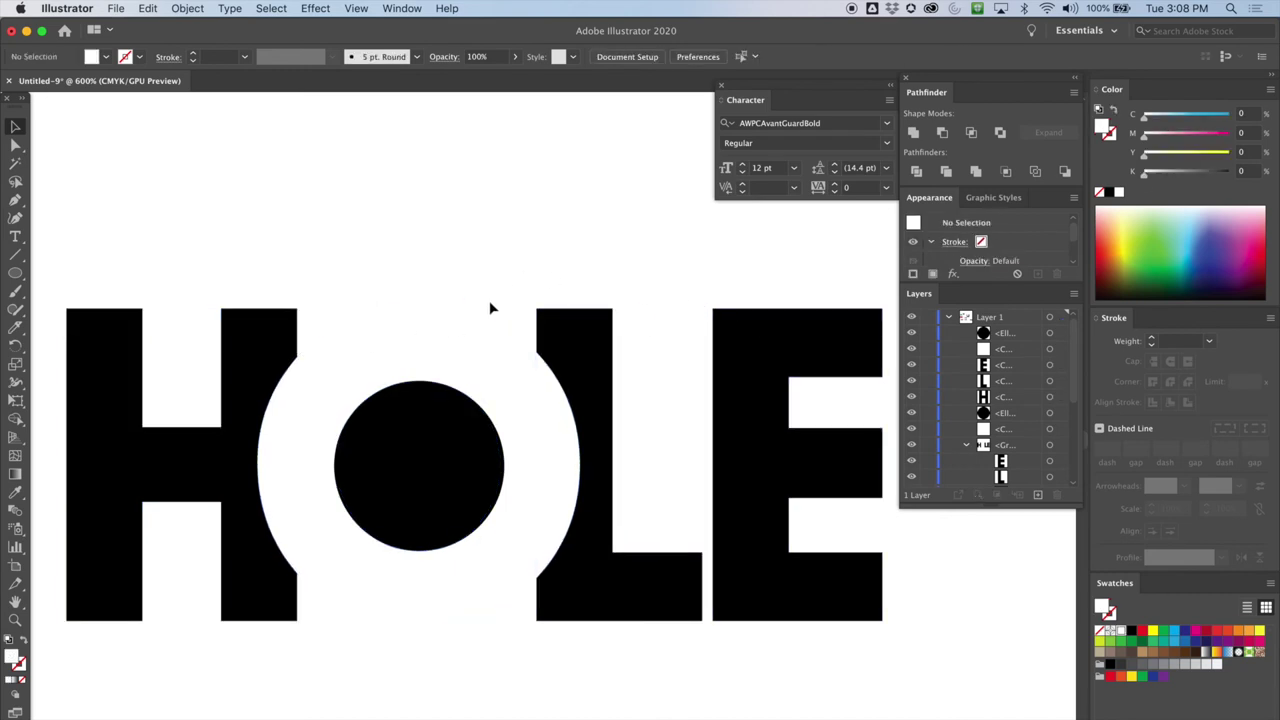
click(462, 338)
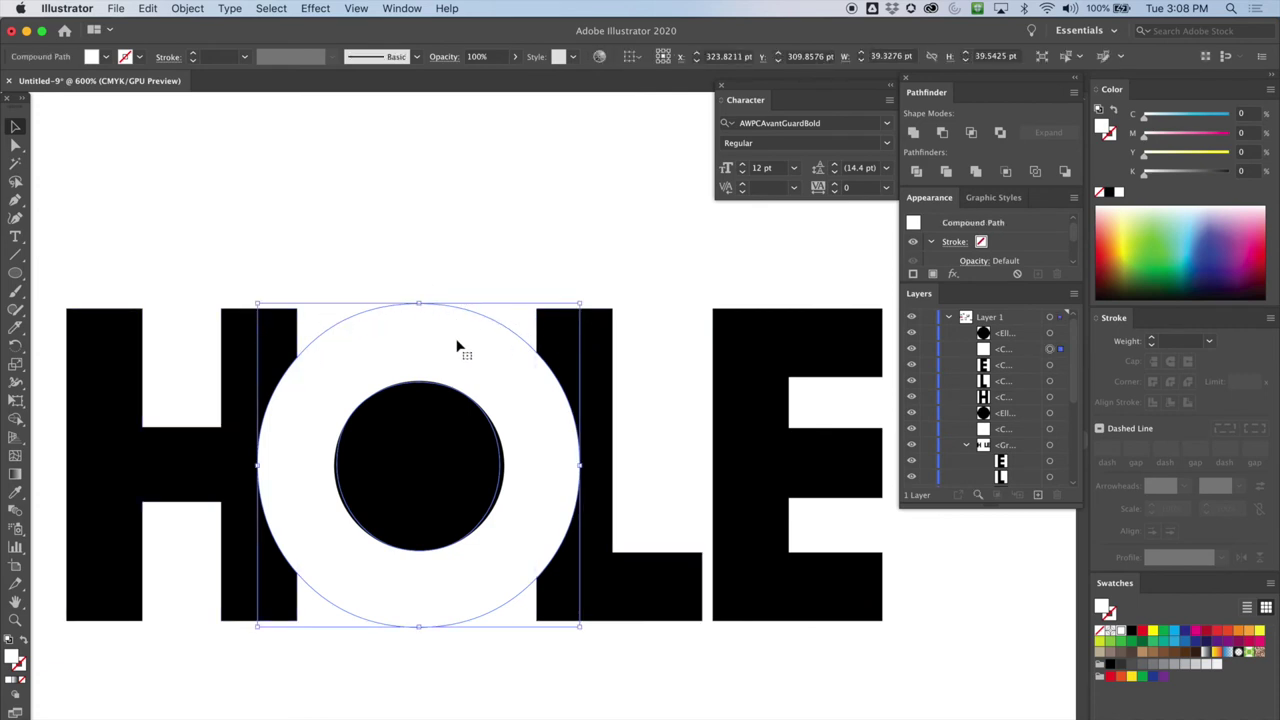
mouse_move(457, 350)
mouse_down()
mouse_move(466, 292)
mouse_move(471, 349)
mouse_up()
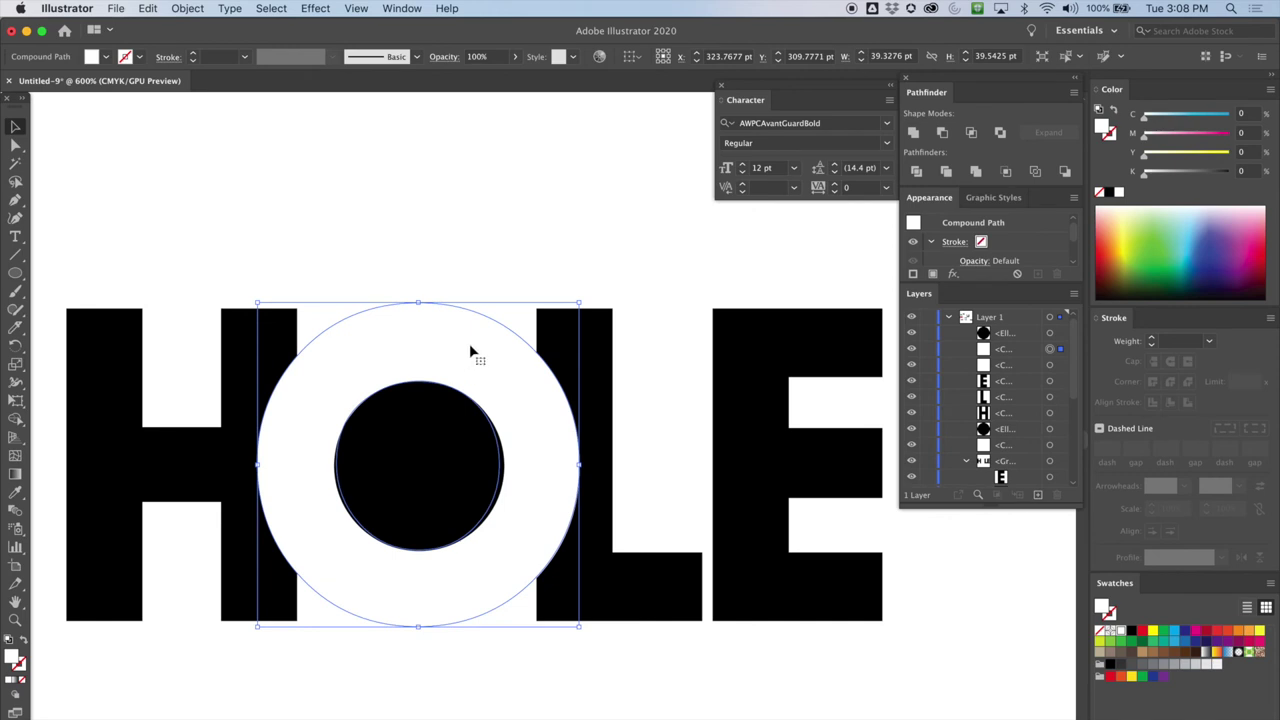
key(super+z)
key(super+z)
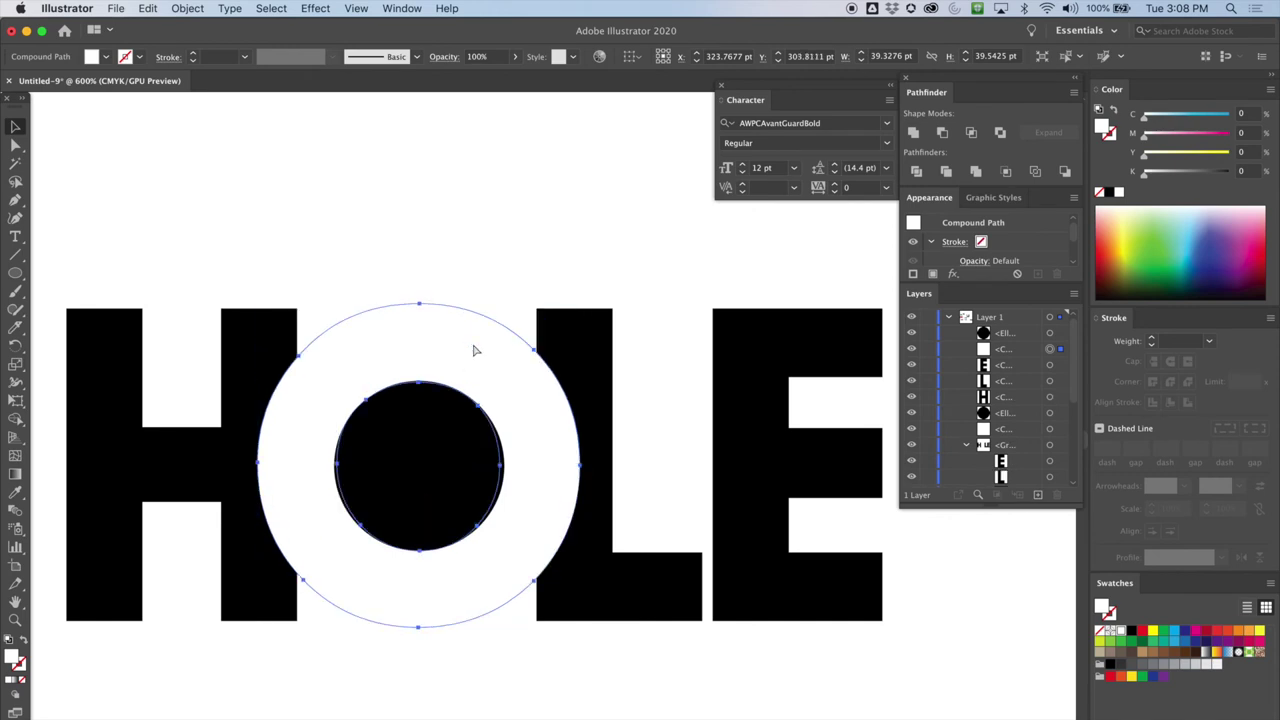
Step: Duplicate the white ring's compound path from the Layers panel menu and hide one copy
right_click(467, 346)
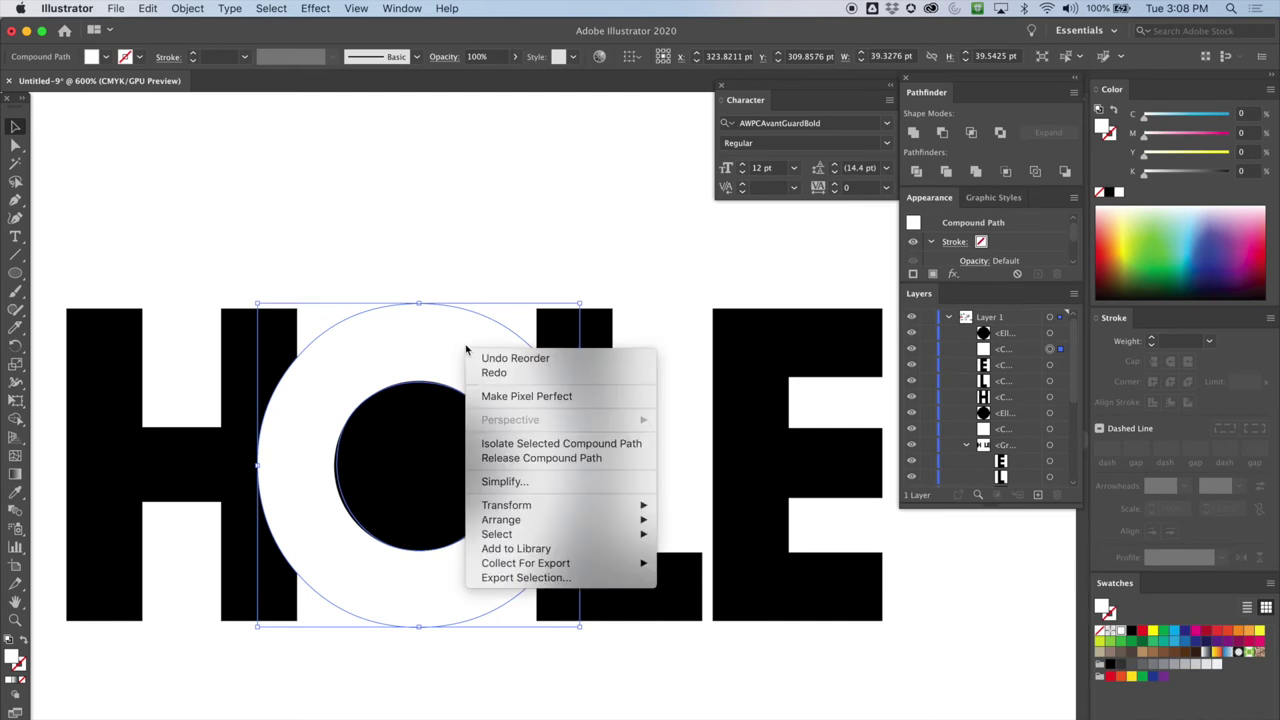
click(1020, 352)
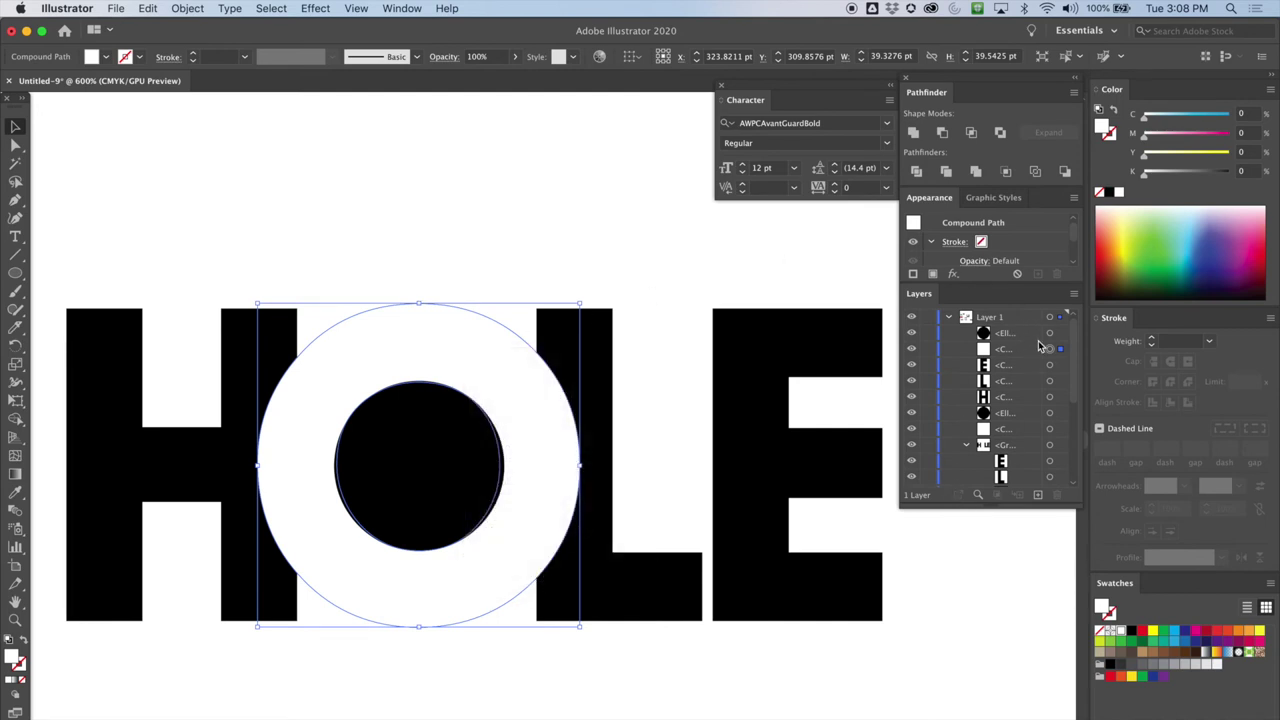
click(1013, 349)
click(1078, 295)
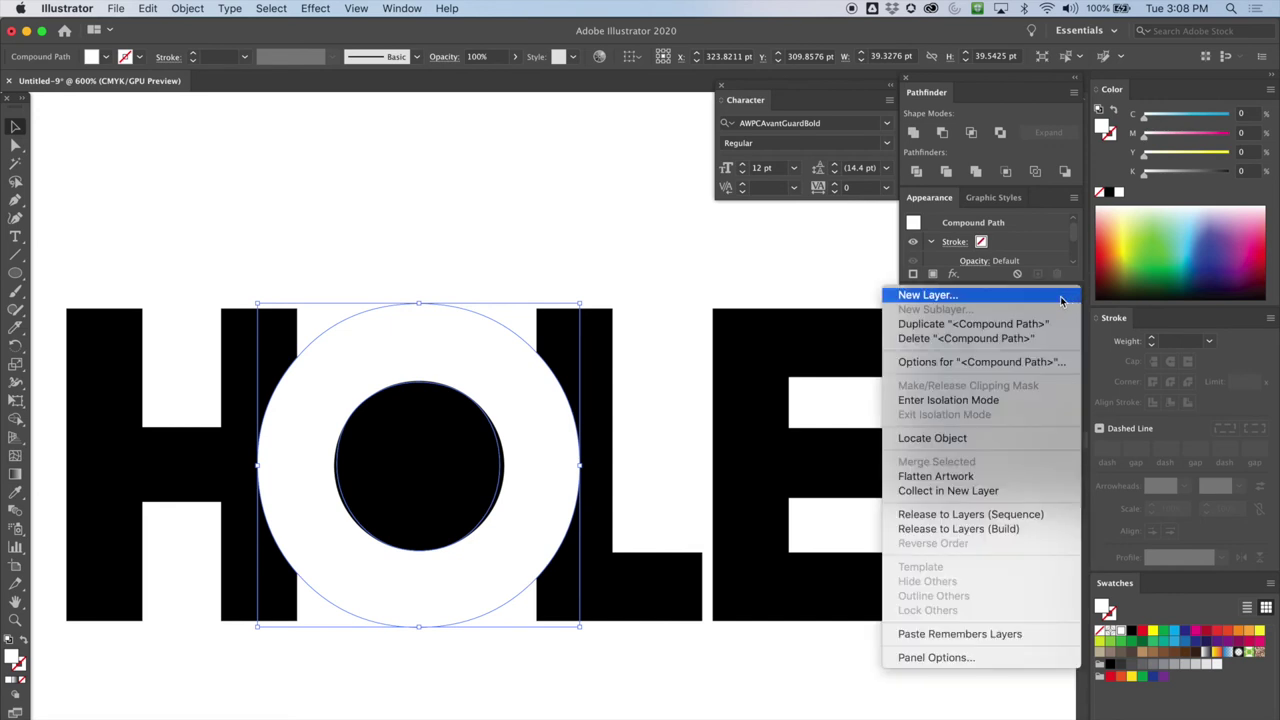
click(985, 325)
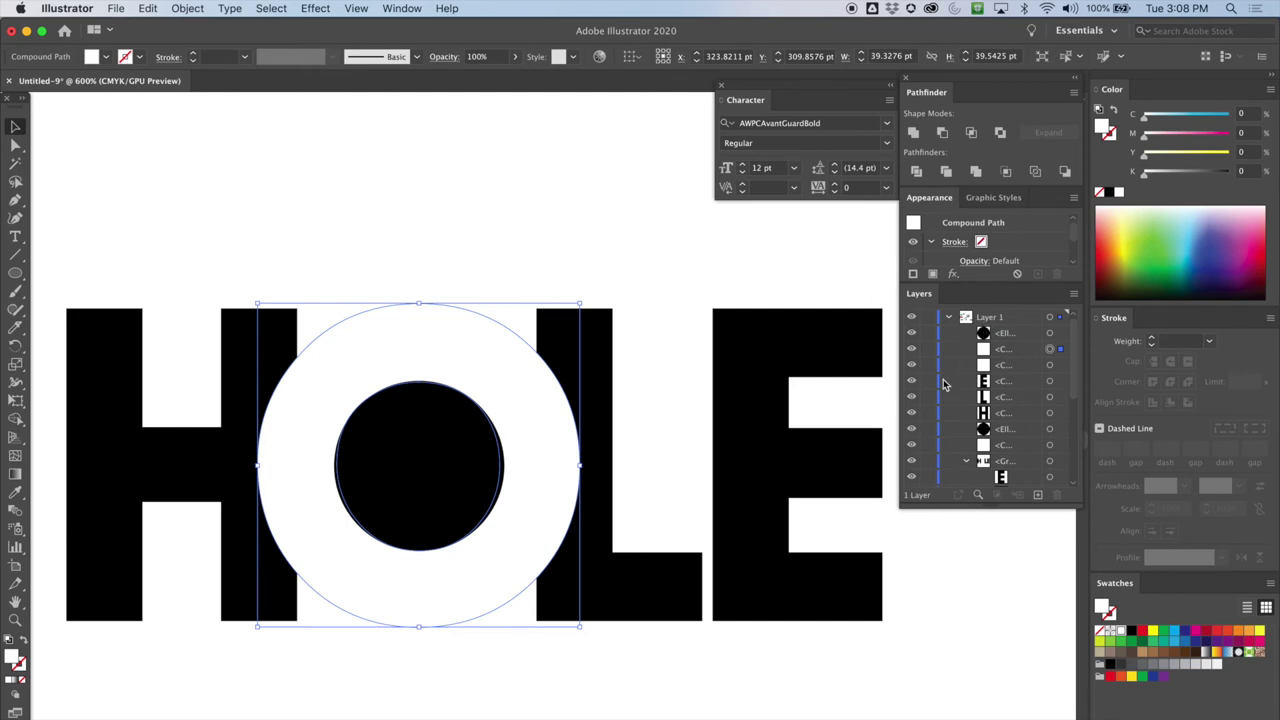
click(911, 349)
click(912, 364)
click(912, 364)
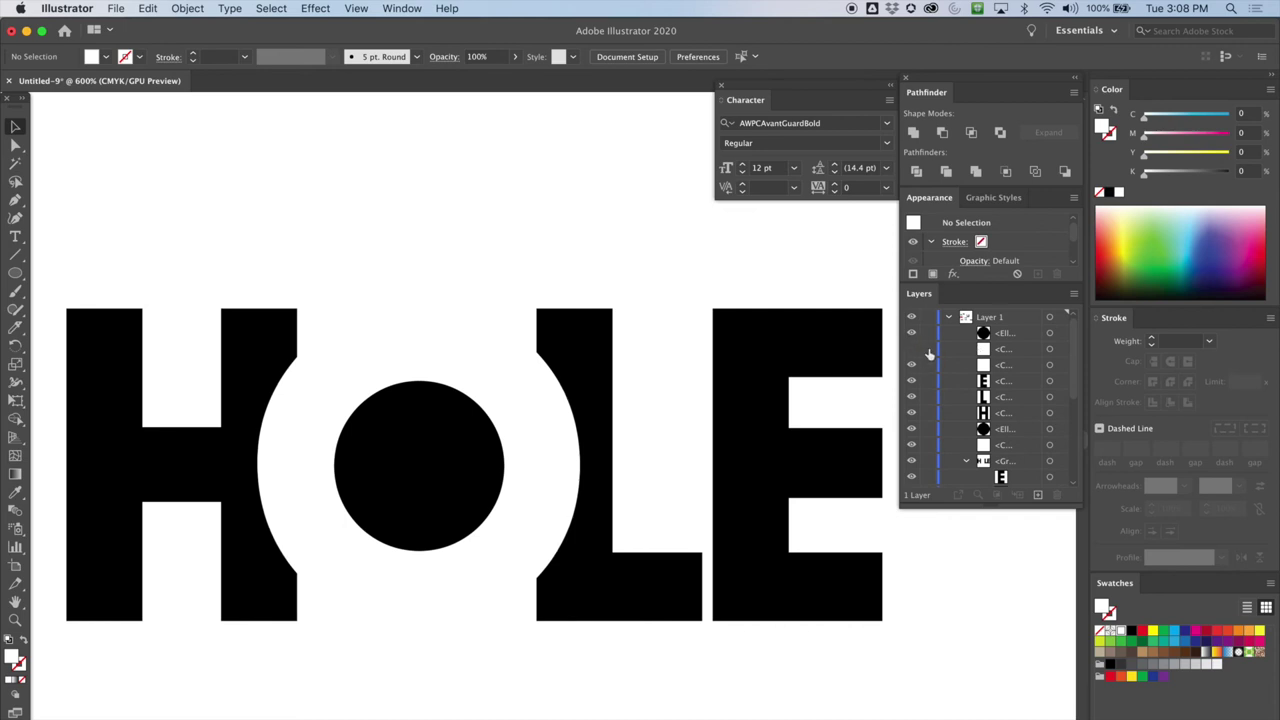
Step: Subtract the white ring from the H to cut a curved notch in its stem
click(910, 365)
click(911, 365)
click(911, 365)
click(912, 366)
click(322, 354)
shift+click(241, 341)
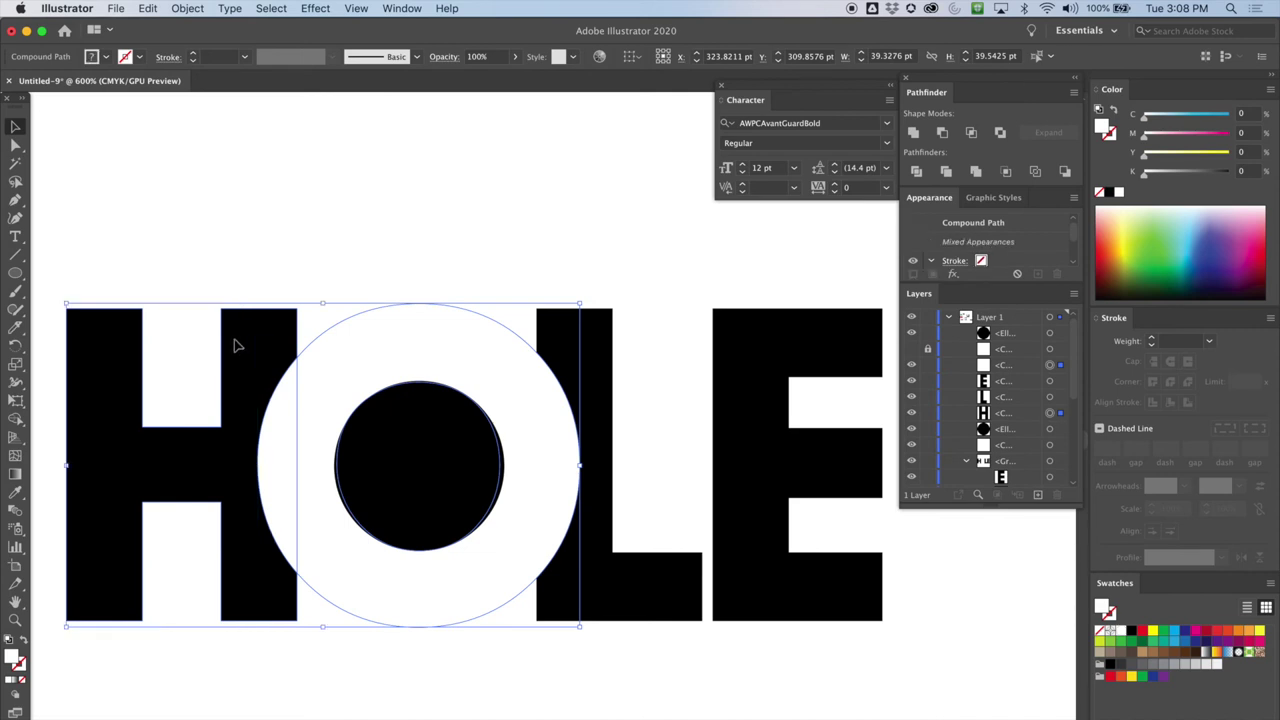
click(942, 134)
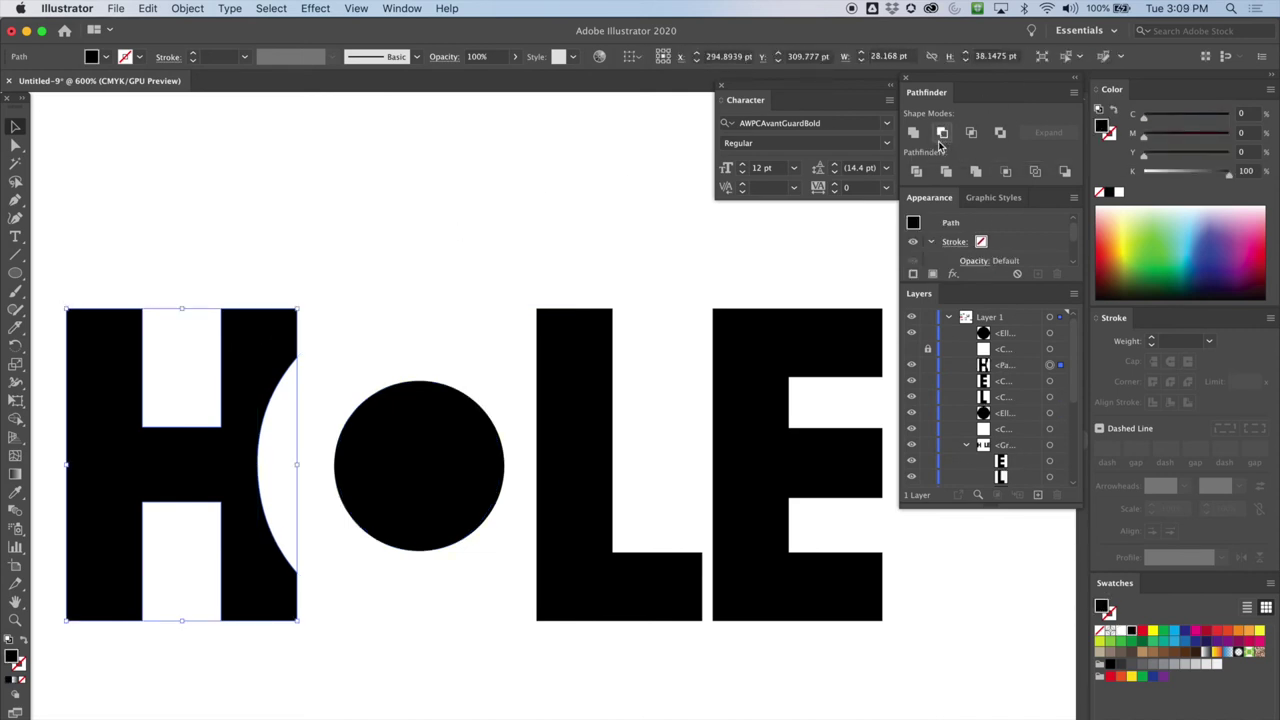
click(630, 238)
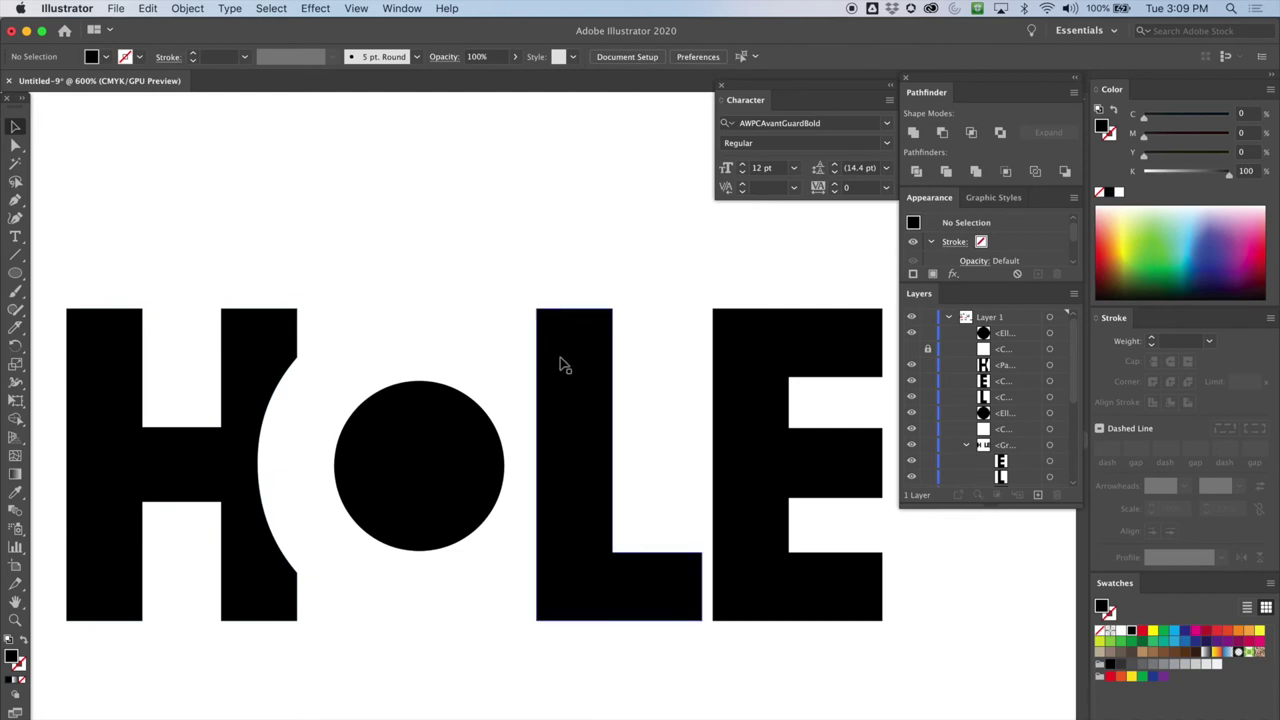
Step: Reveal the spare ring and subtract it from the L as well
click(911, 349)
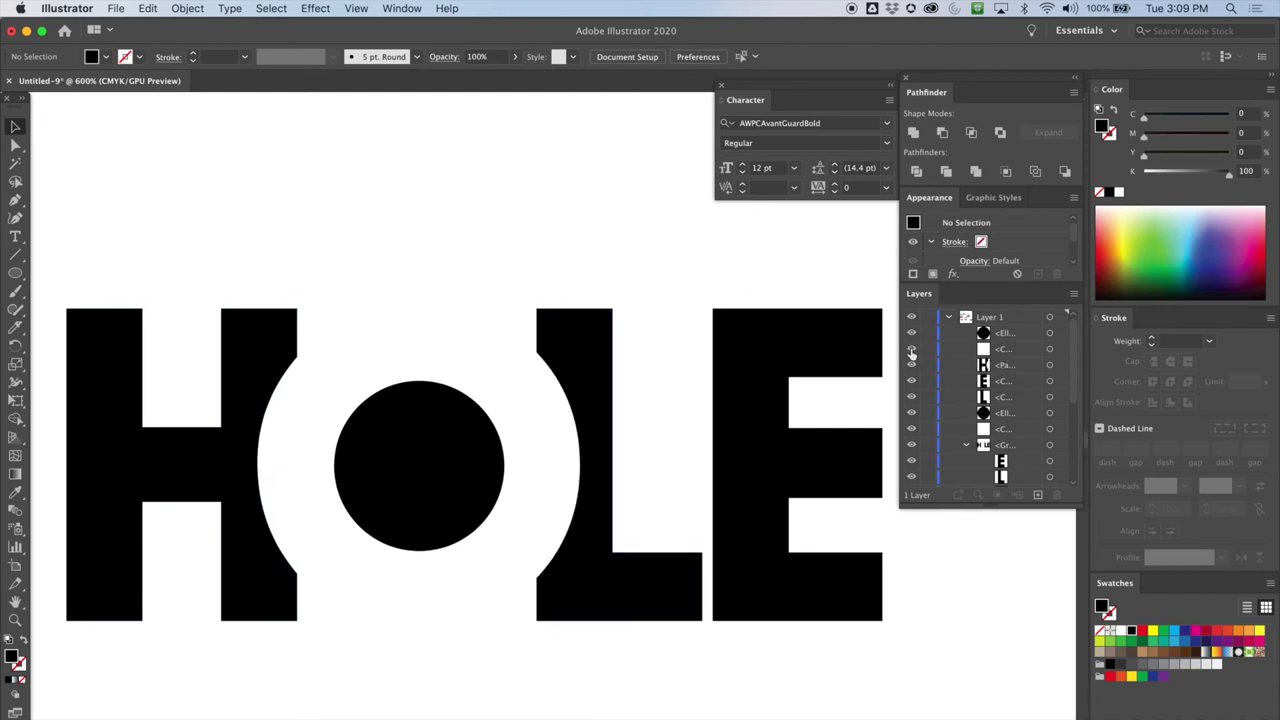
click(500, 360)
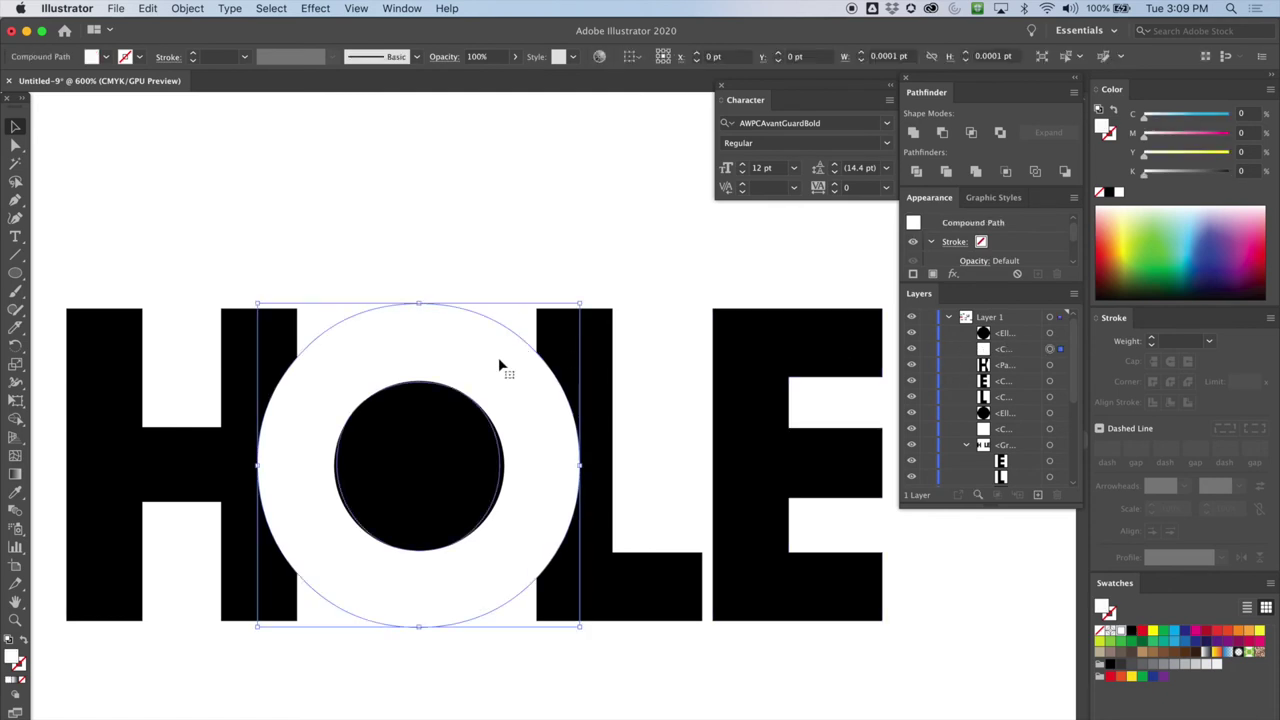
shift+click(594, 336)
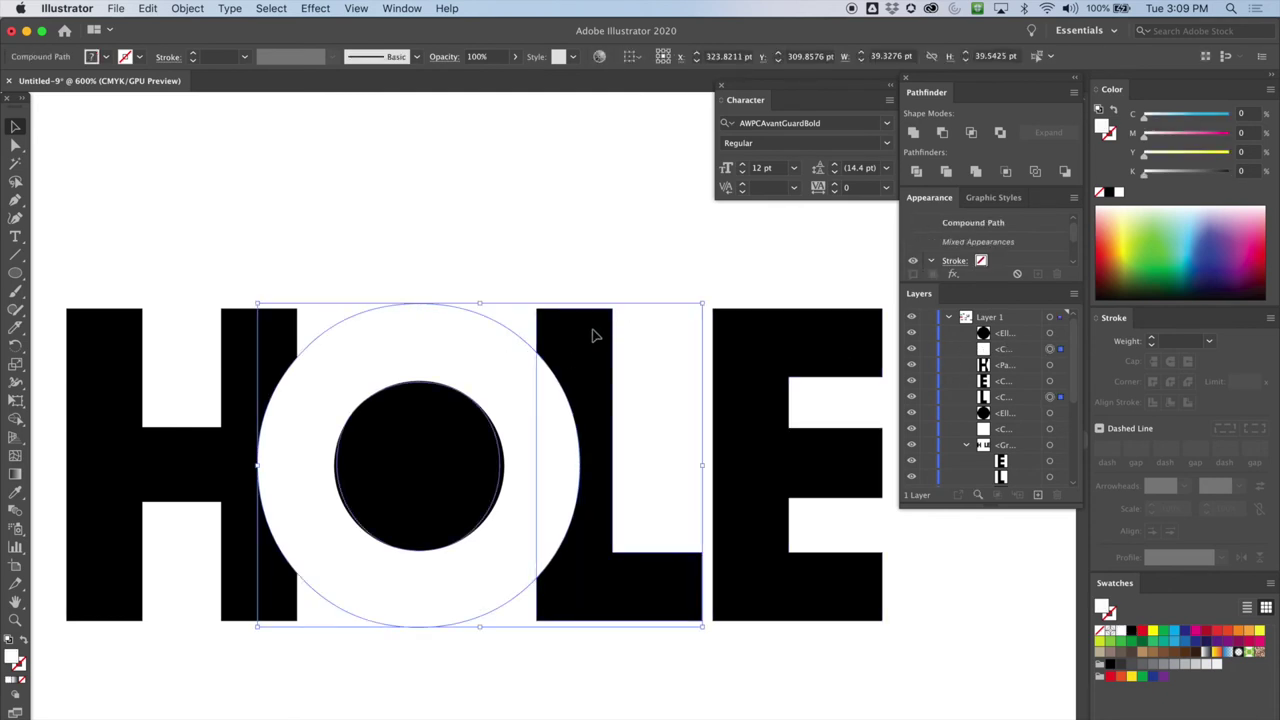
click(942, 134)
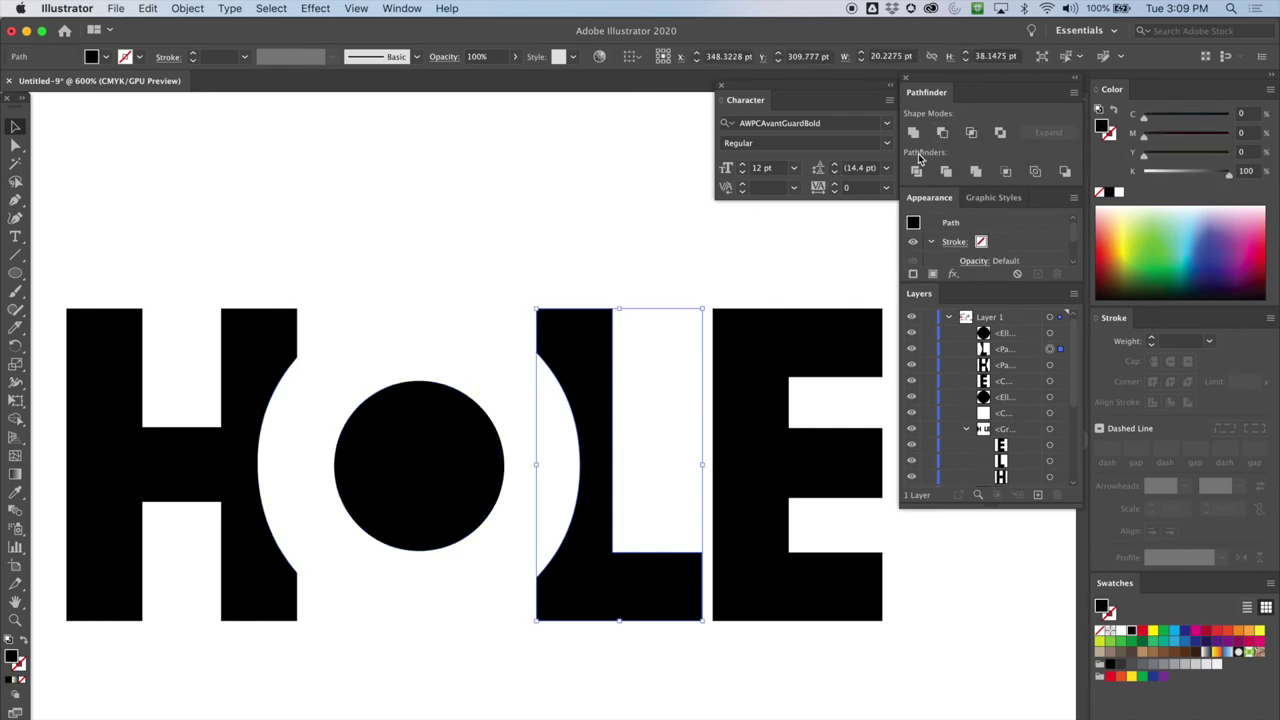
click(478, 199)
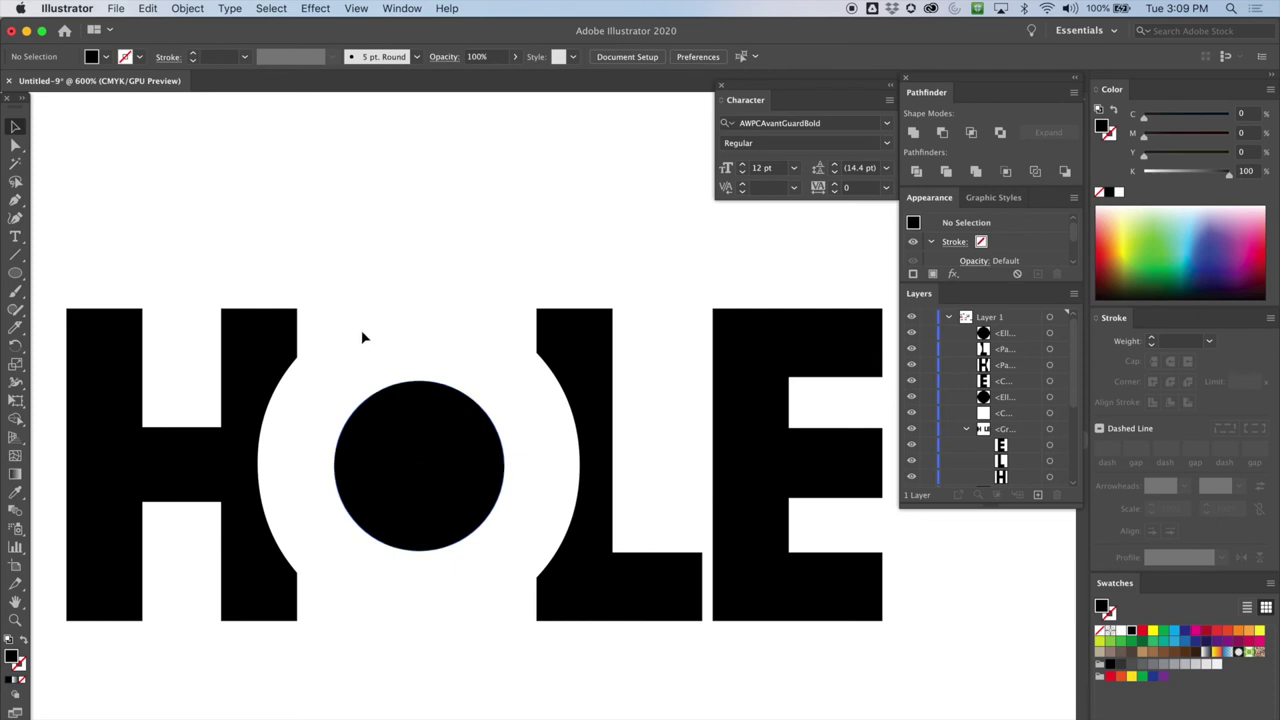
Step: Zoom out and scroll to an overview of all the type experiments on the artboard
drag(232, 268, 677, 500)
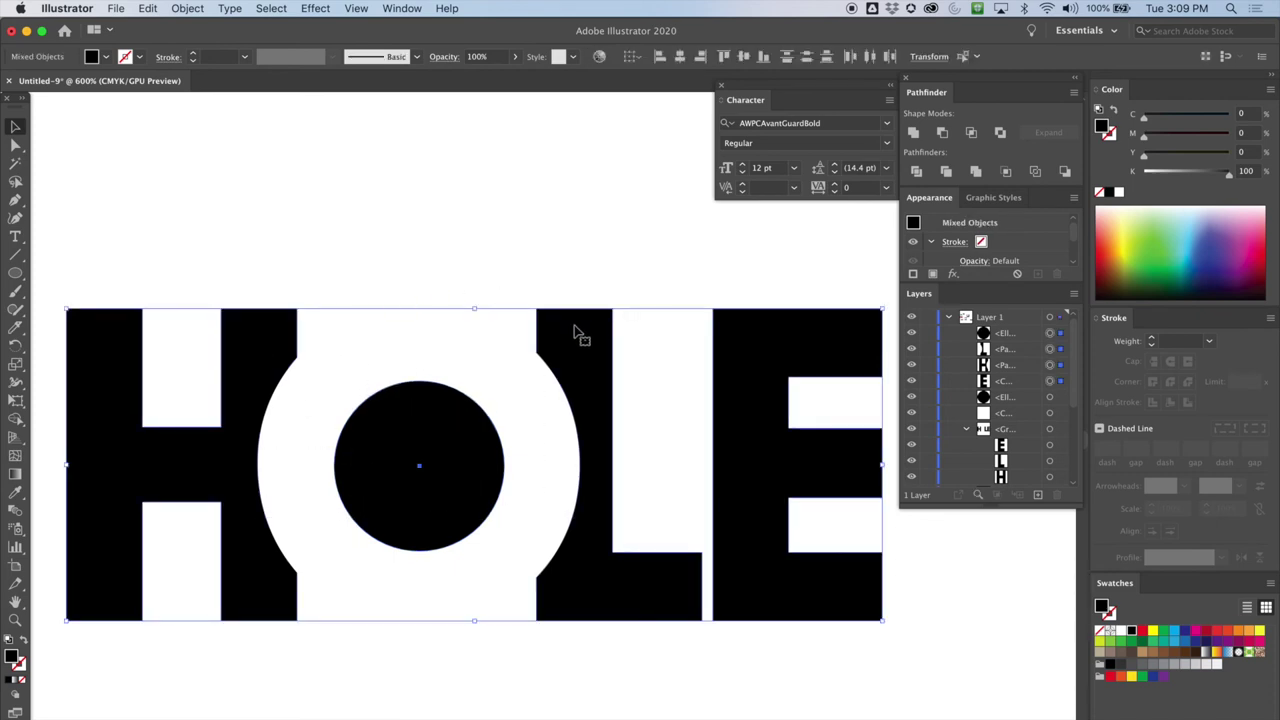
click(494, 253)
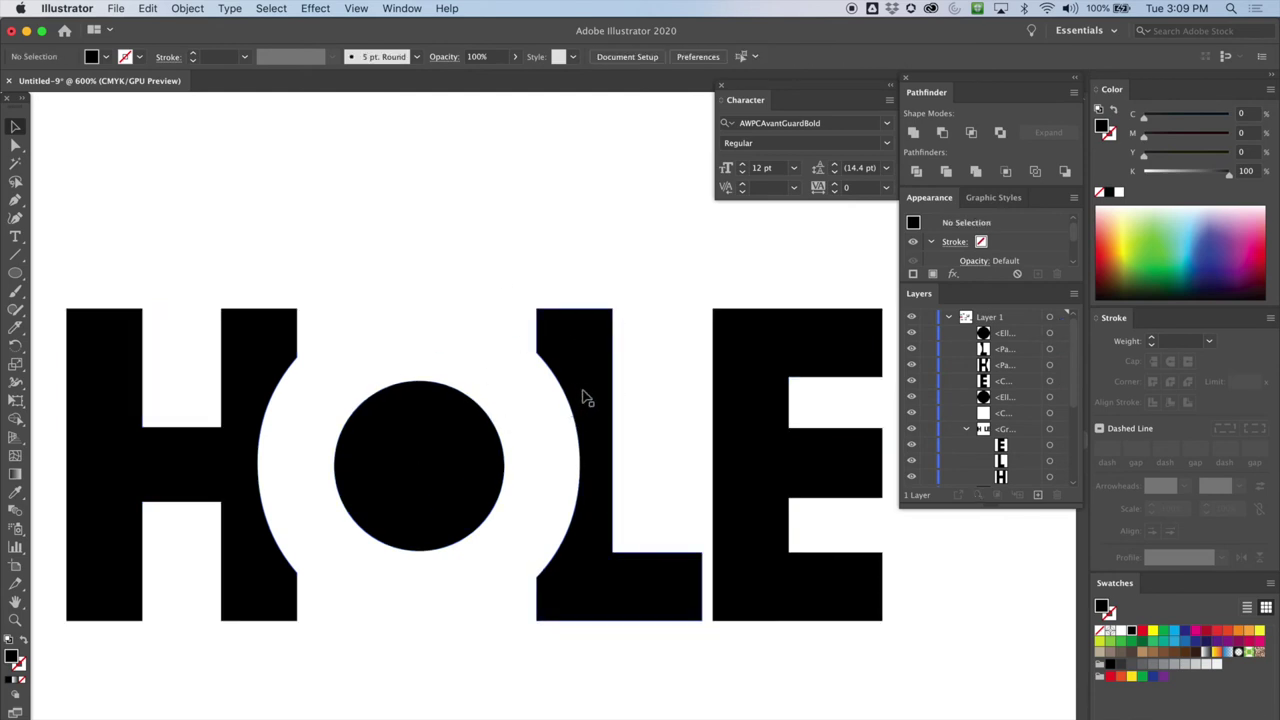
key(ctrl+minus)
key(ctrl+minus)
key(ctrl+minus)
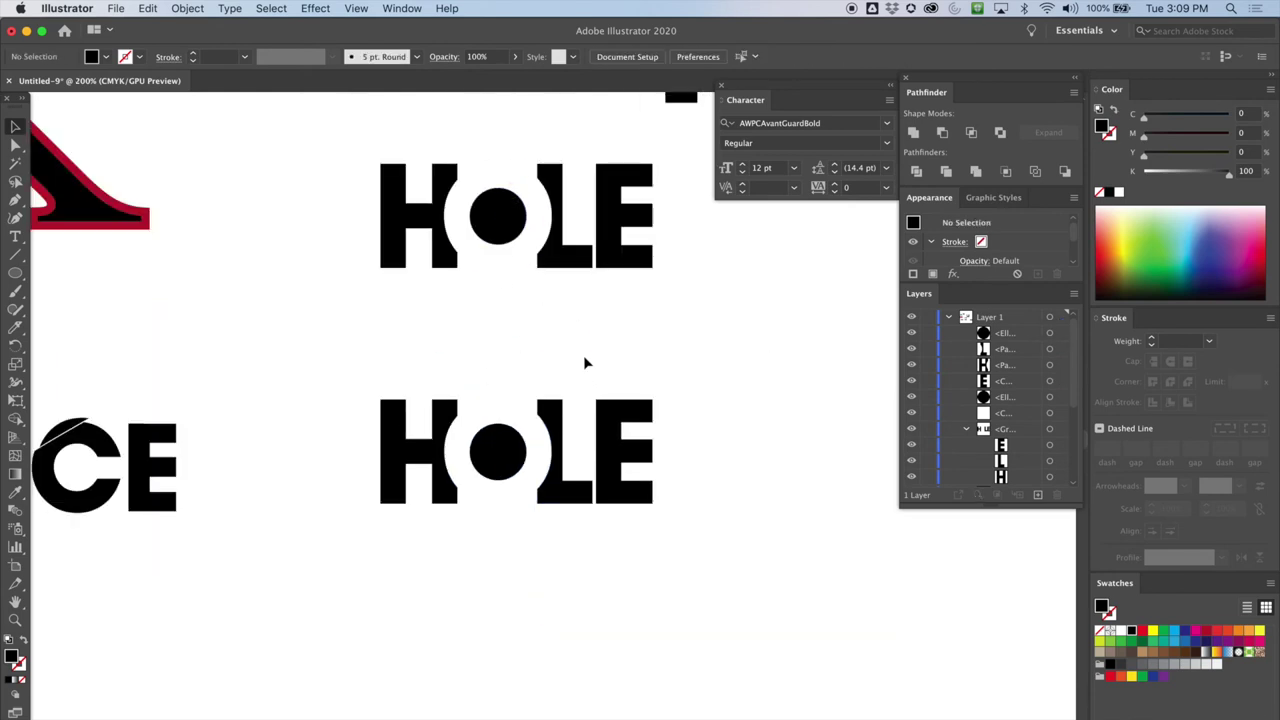
scroll(586, 337, down, 1)
scroll(626, 309, left, 3)
scroll(551, 294, down, 2)
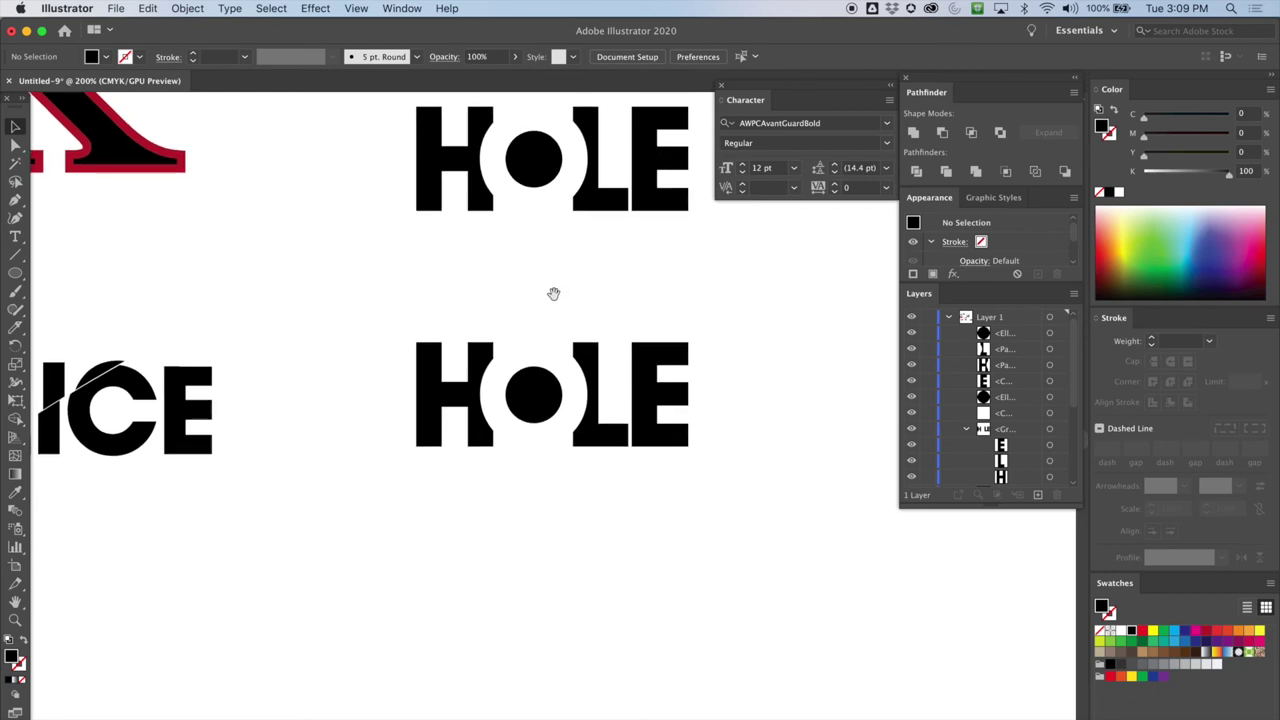
key(ctrl+minus)
key(ctrl+minus)
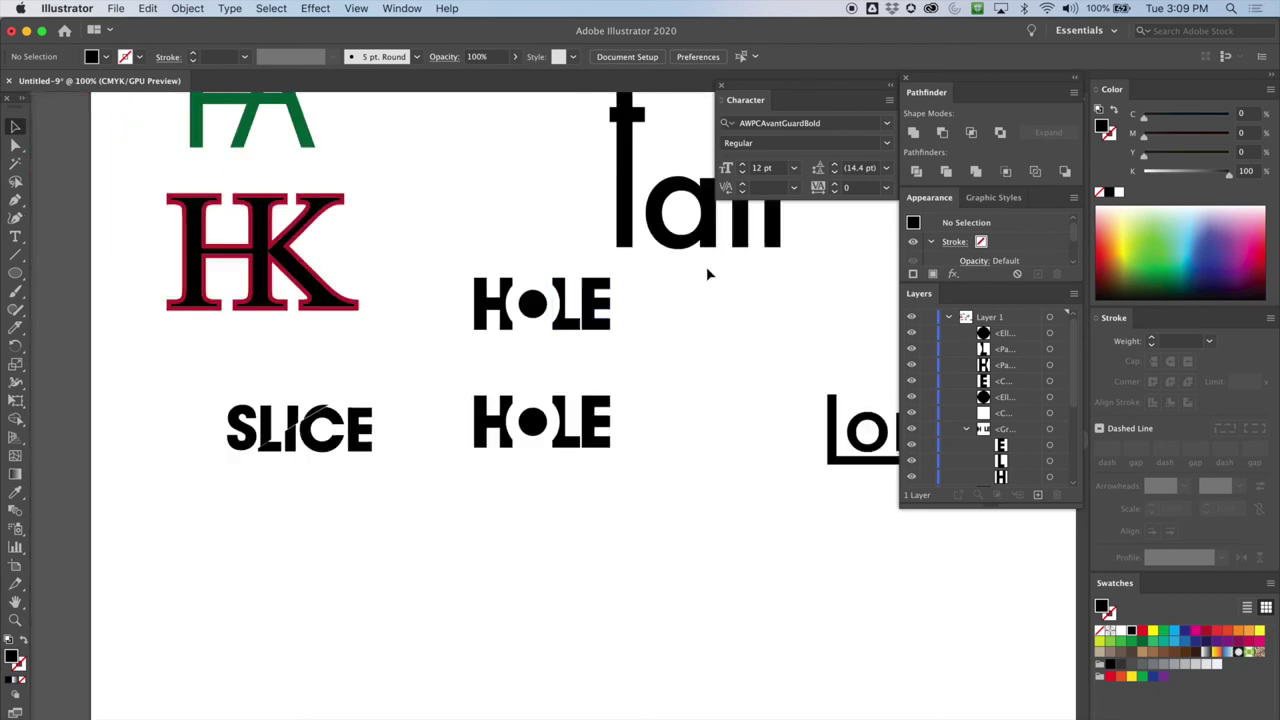
scroll(690, 368, down, 3)
scroll(690, 368, right, 2)
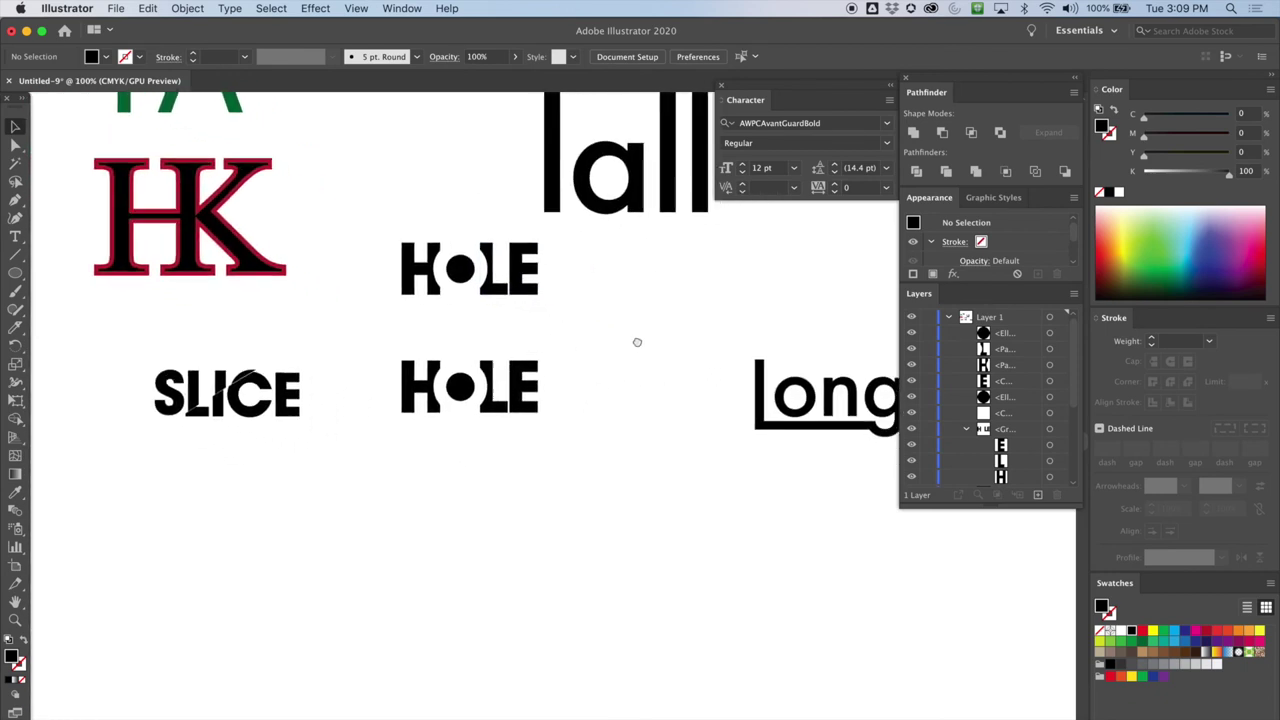
scroll(650, 376, up, 2)
scroll(647, 378, down, 3)
scroll(647, 378, right, 3)
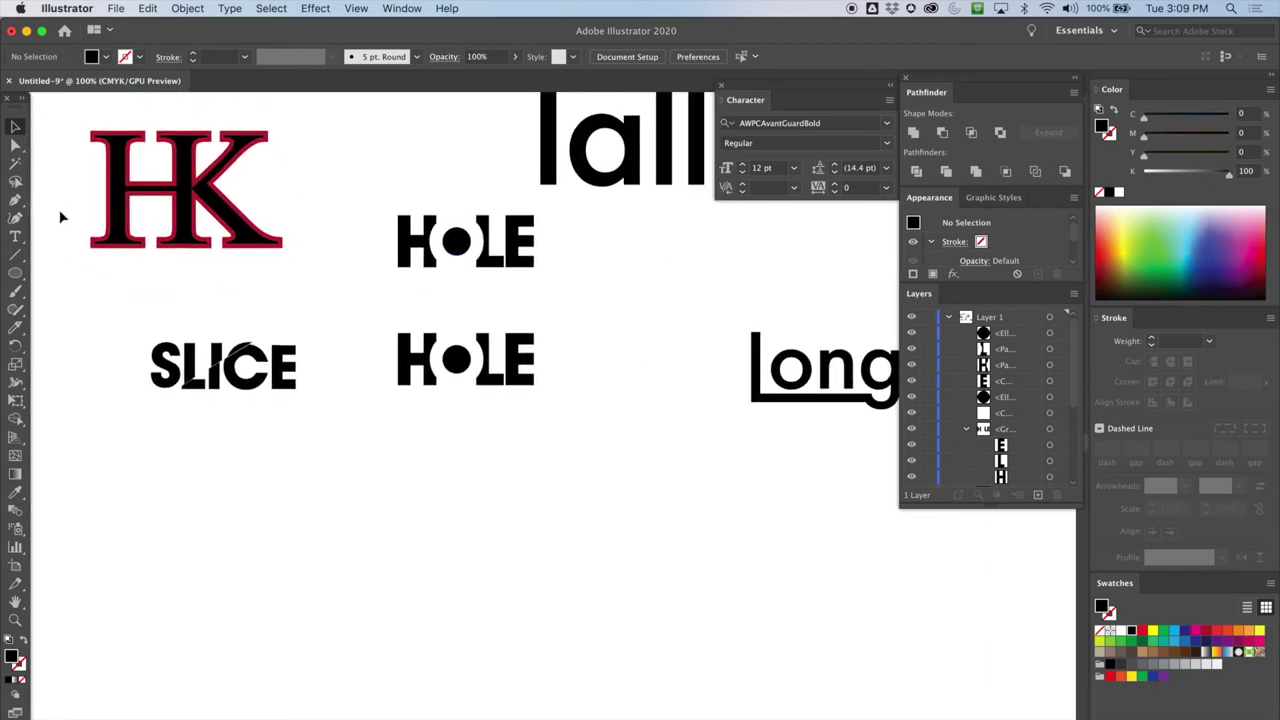
Step: Type the word LOCK below the other artworks and select it
click(16, 237)
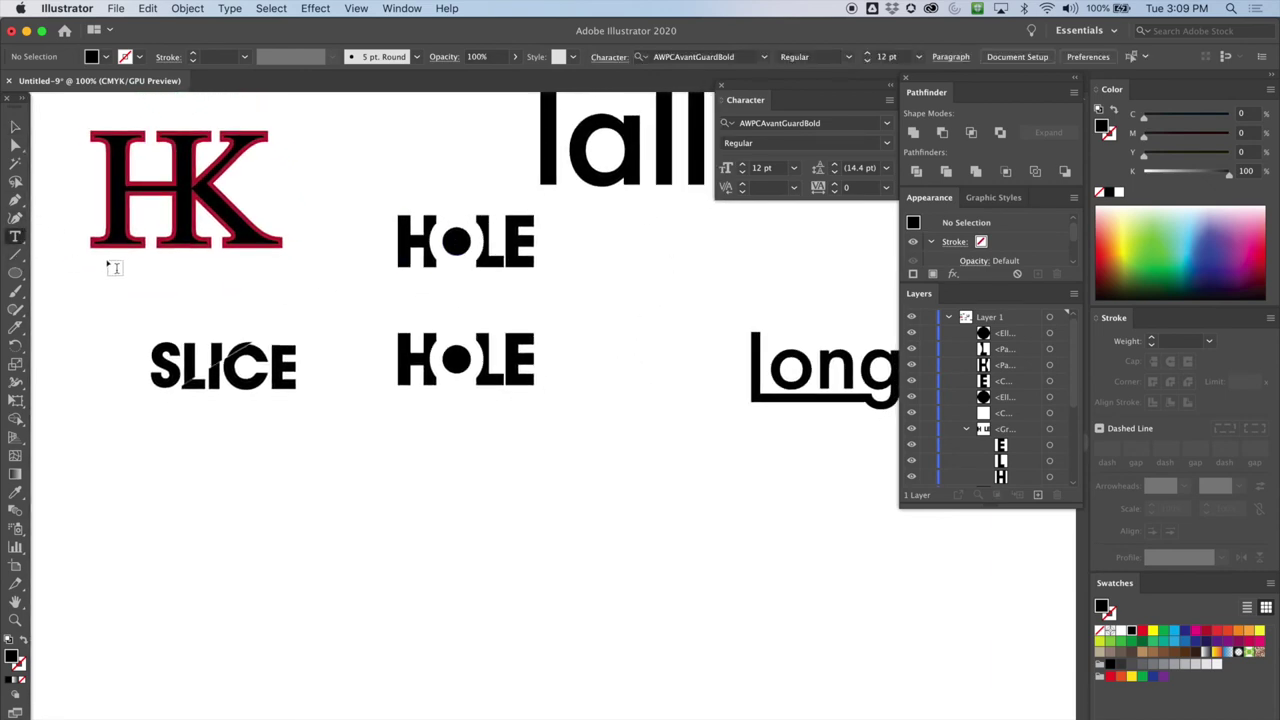
click(271, 530)
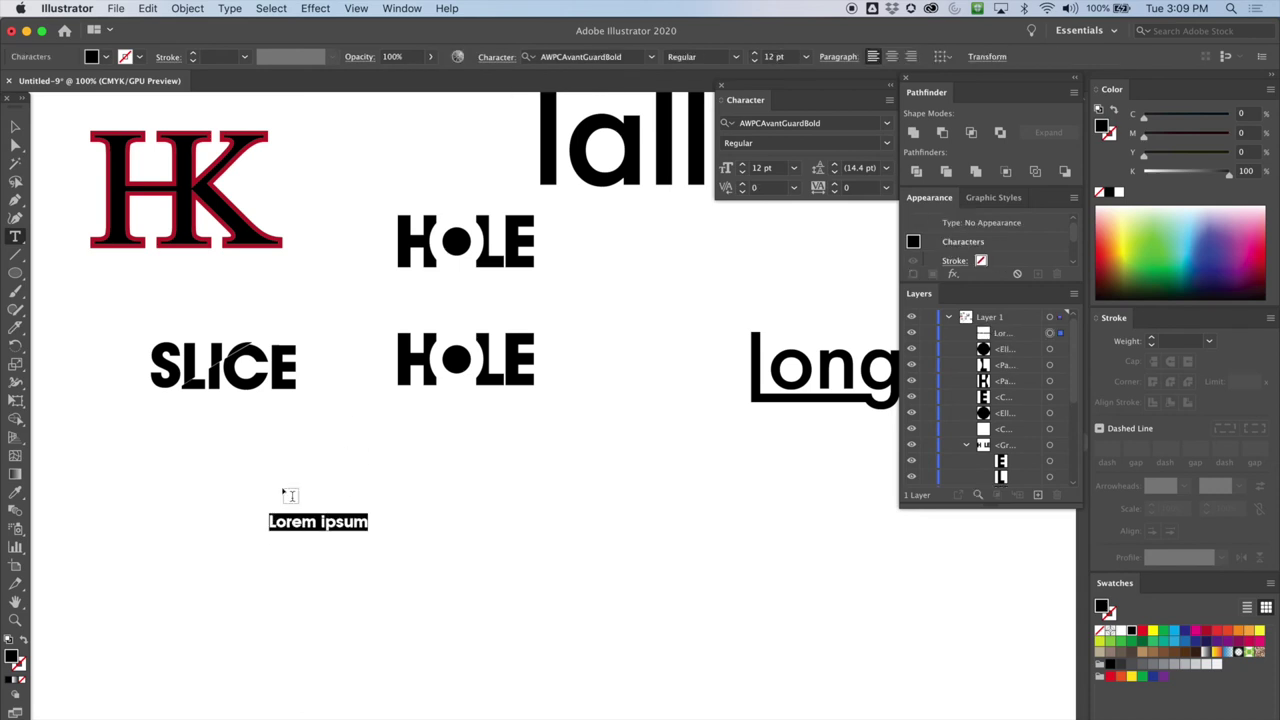
text(LOCK)
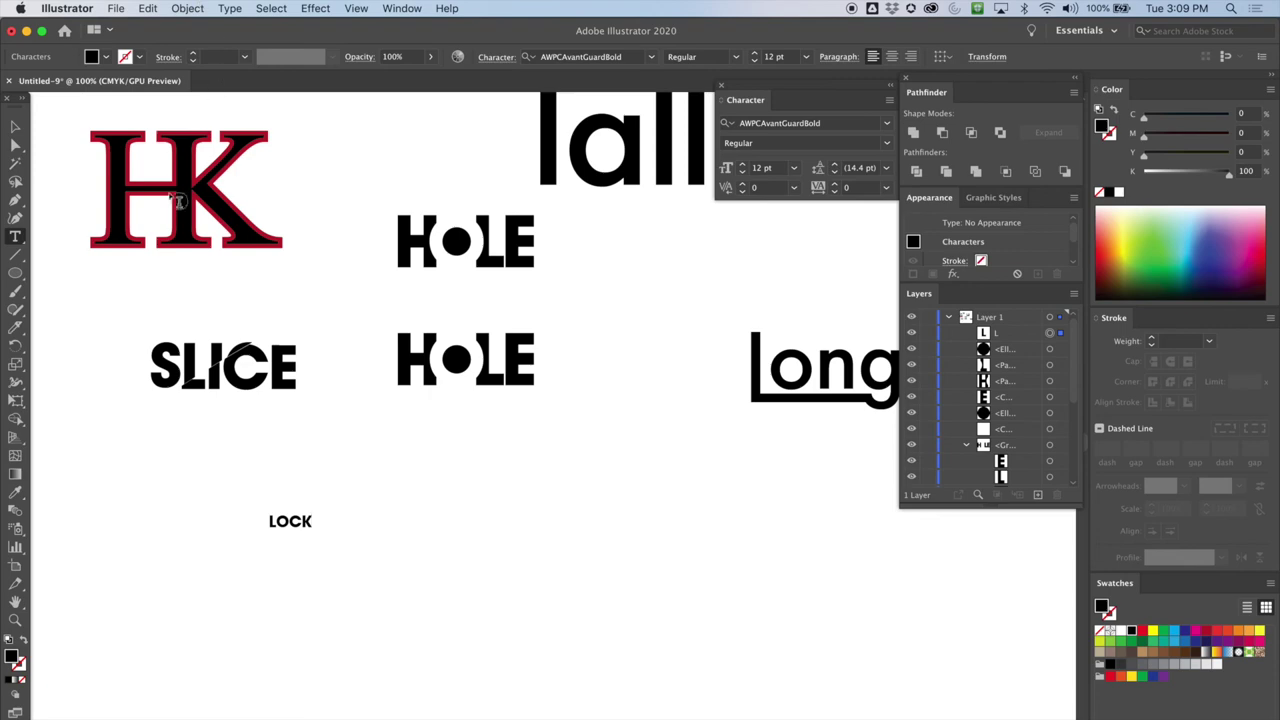
click(16, 128)
click(238, 482)
mouse_move(237, 486)
mouse_down()
mouse_move(345, 546)
mouse_move(758, 708)
mouse_up()
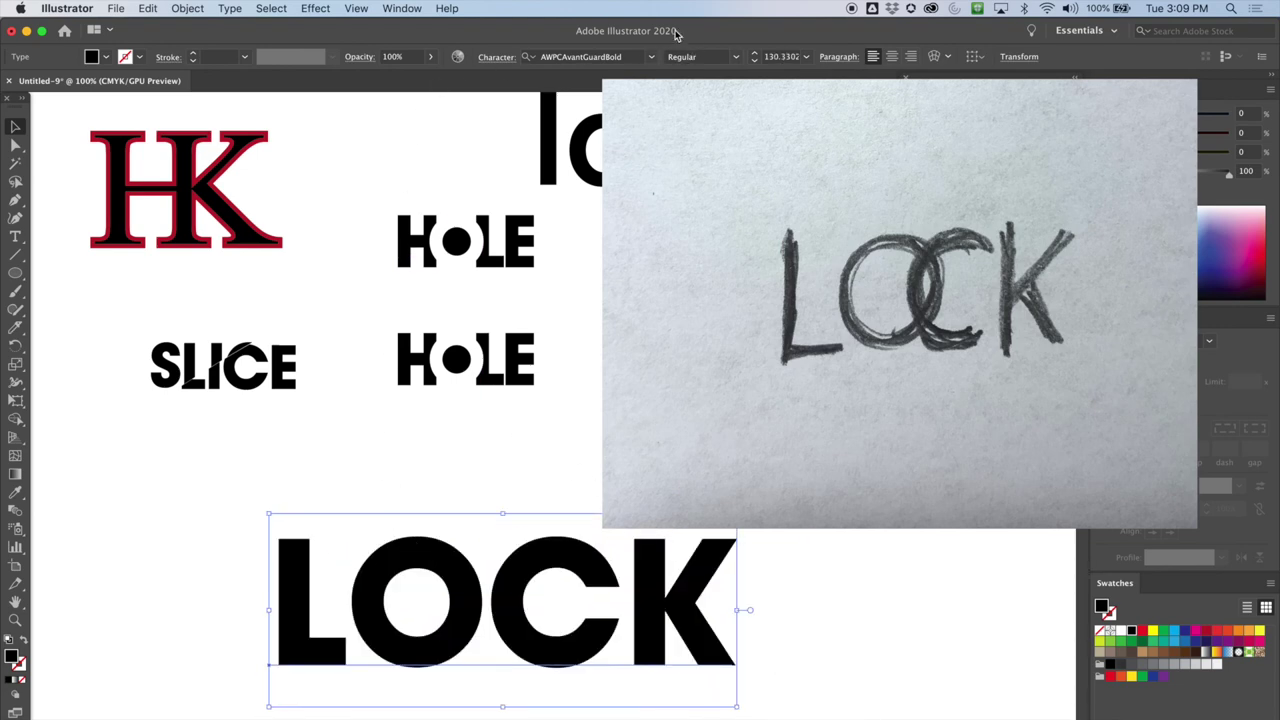
Step: Browse the font list and set LOCK in AWPCAvantGuard
click(649, 57)
key(Down)
key(Down)
key(Down)
key(Up)
key(Up)
key(Down)
key(Down)
key(Down)
key(Down)
key(Down)
key(Down)
key(Down)
key(Down)
key(Down)
key(Down)
key(Down)
key(Down)
key(Down)
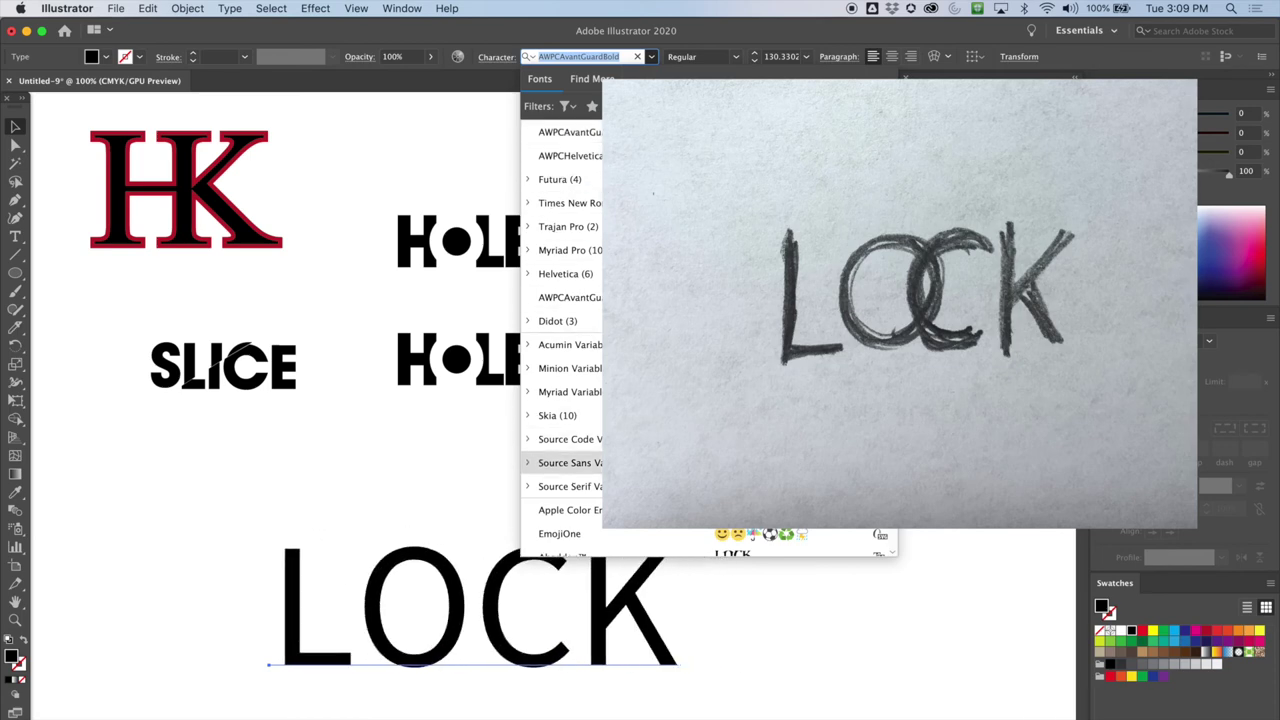
key(Up)
key(Up)
key(Up)
key(Up)
key(Up)
key(Up)
key(Up)
key(Up)
key(Up)
key(Up)
key(Up)
key(Up)
scroll(565, 330, down, 10)
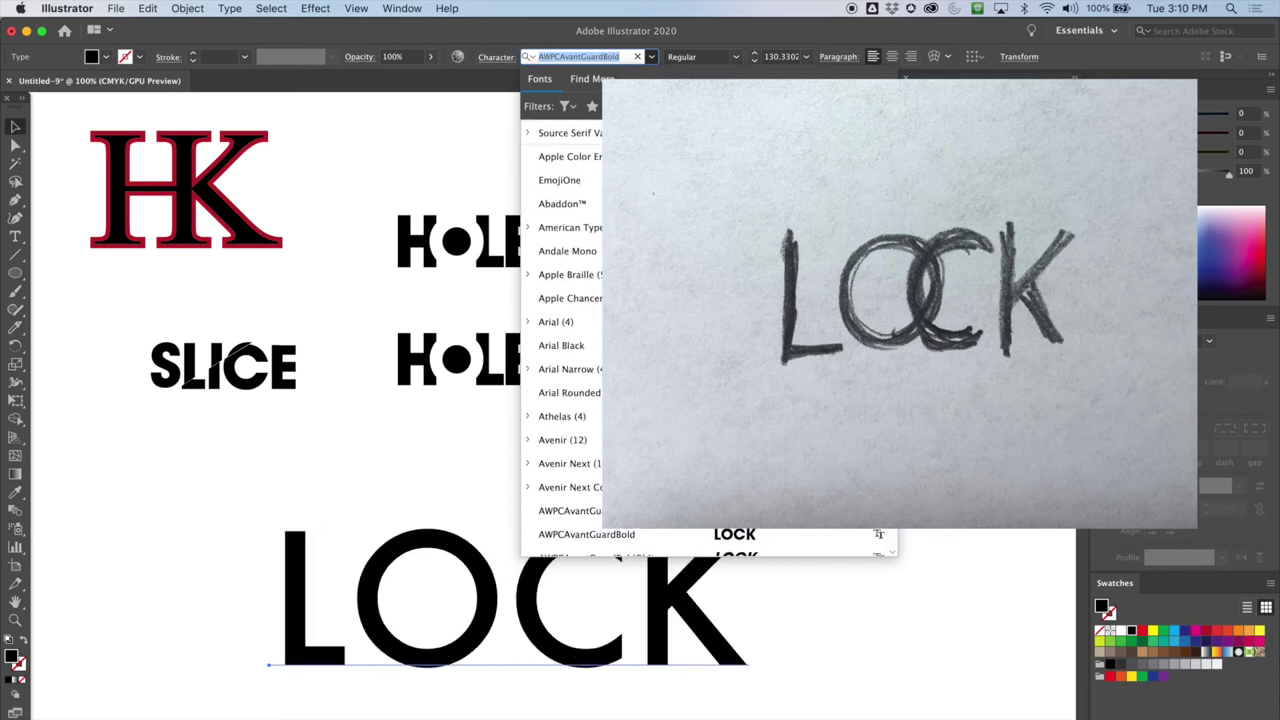
scroll(565, 330, up, 6)
scroll(565, 330, up, 5)
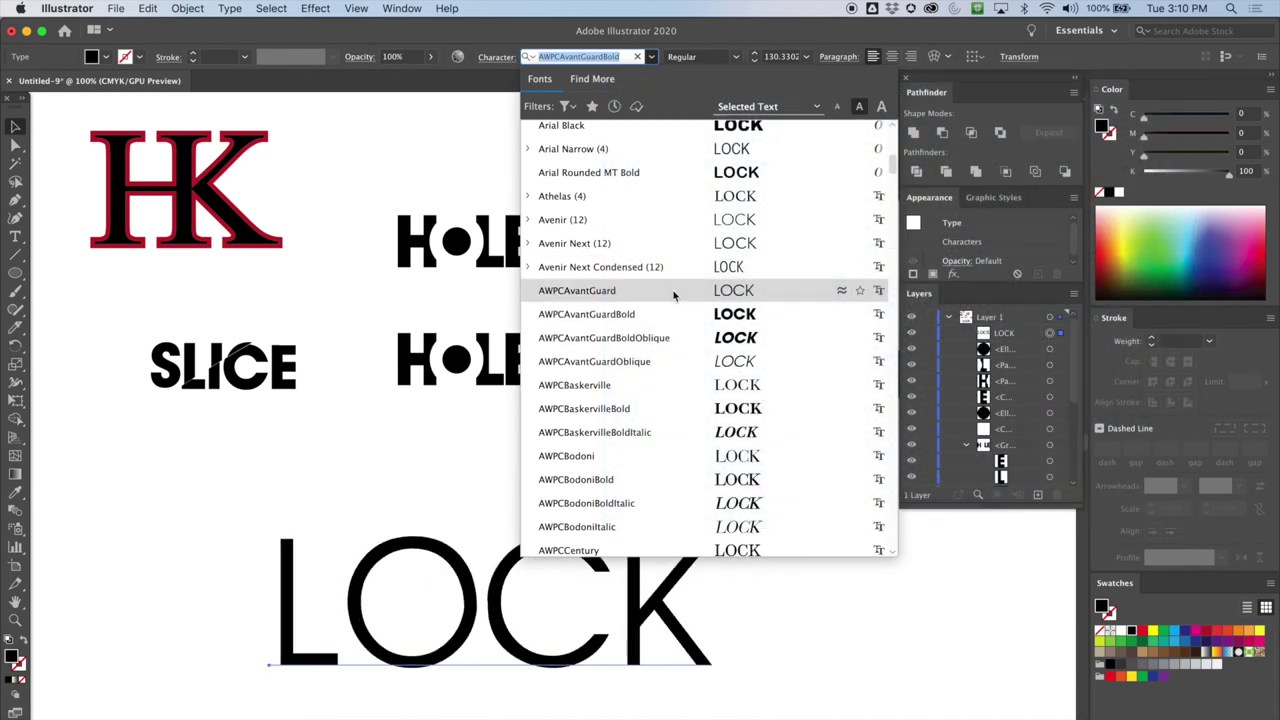
click(673, 294)
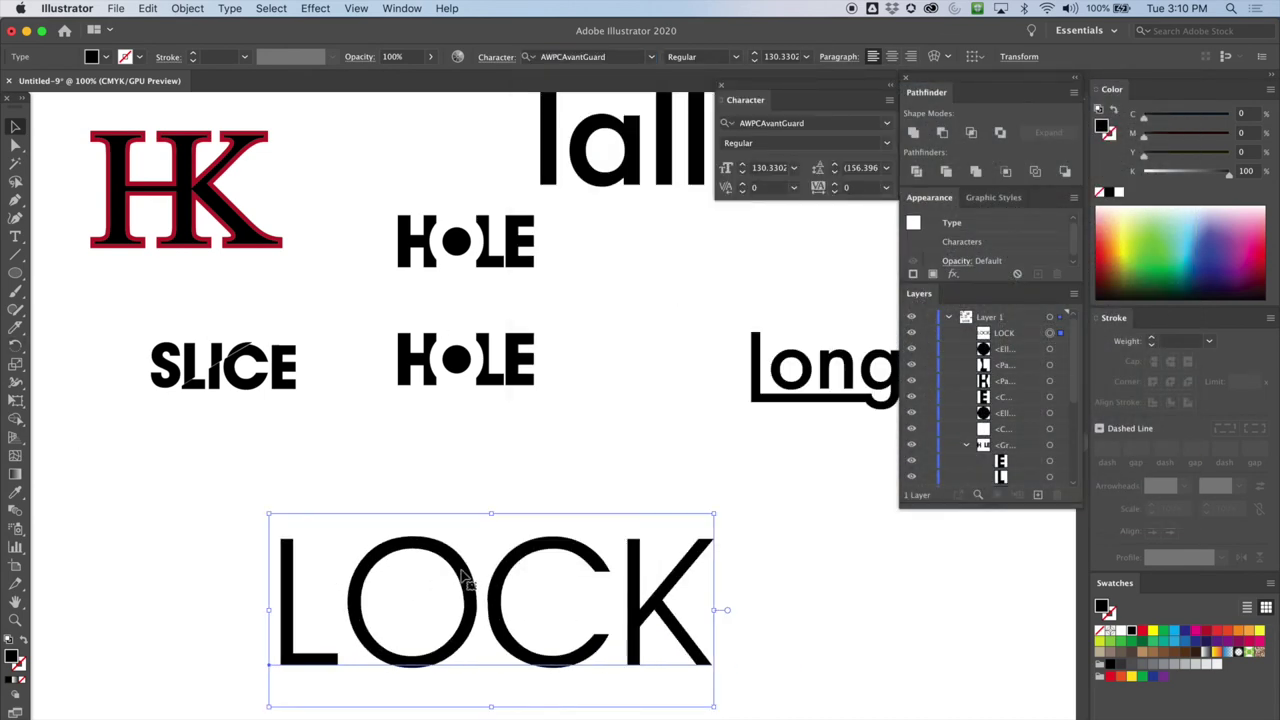
Step: Zoom in to inspect where LOCK's O and C meet, then place the text cursor between them
click(19, 235)
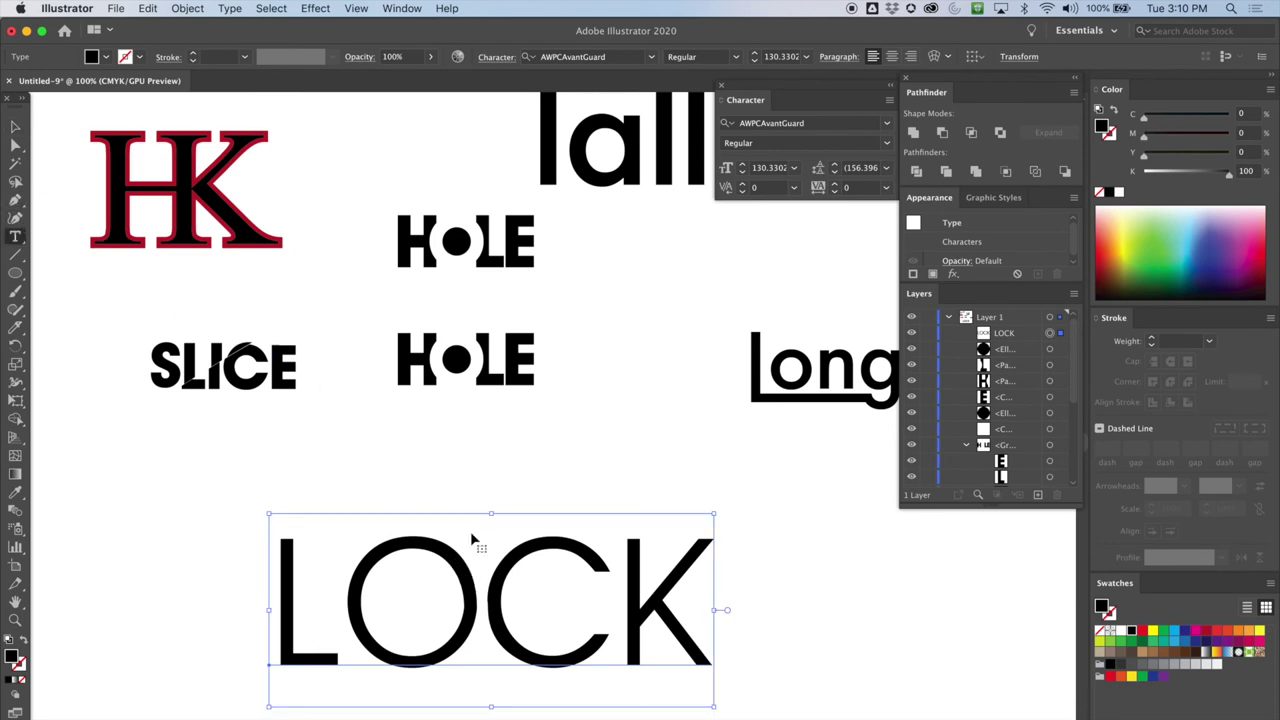
key(super+equal)
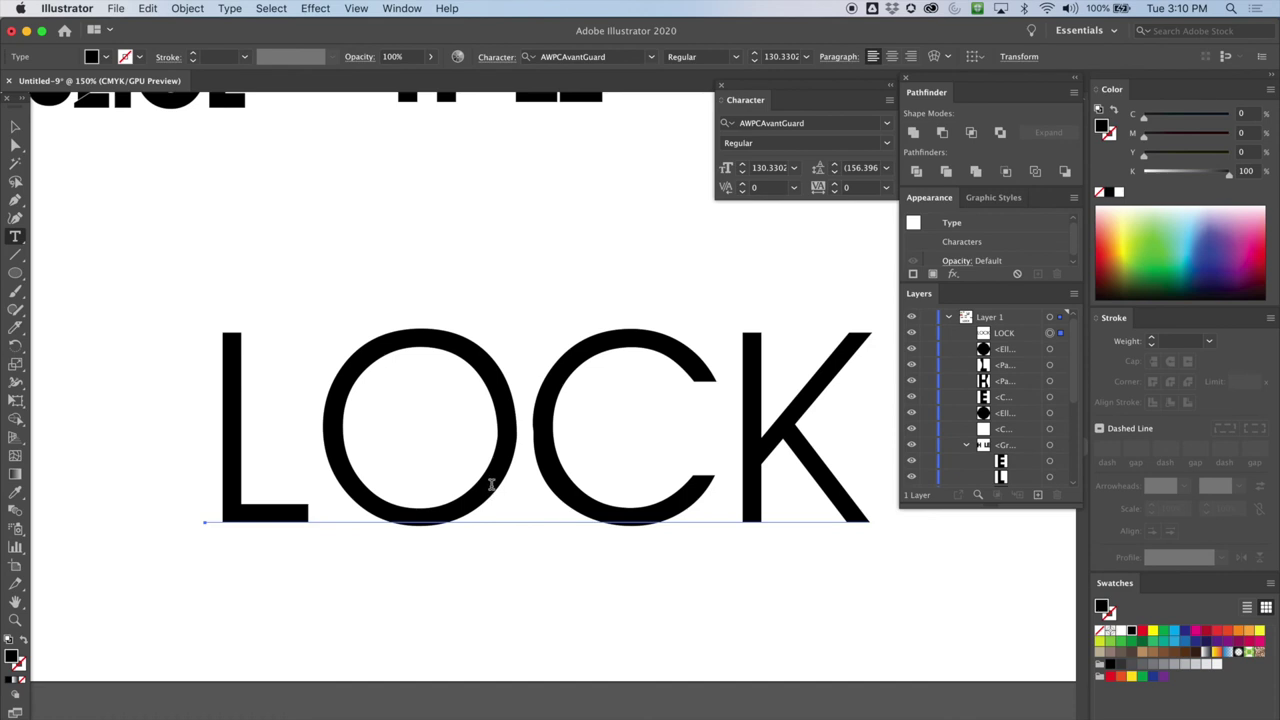
key(super+equal)
key(super+equal)
key(super+equal)
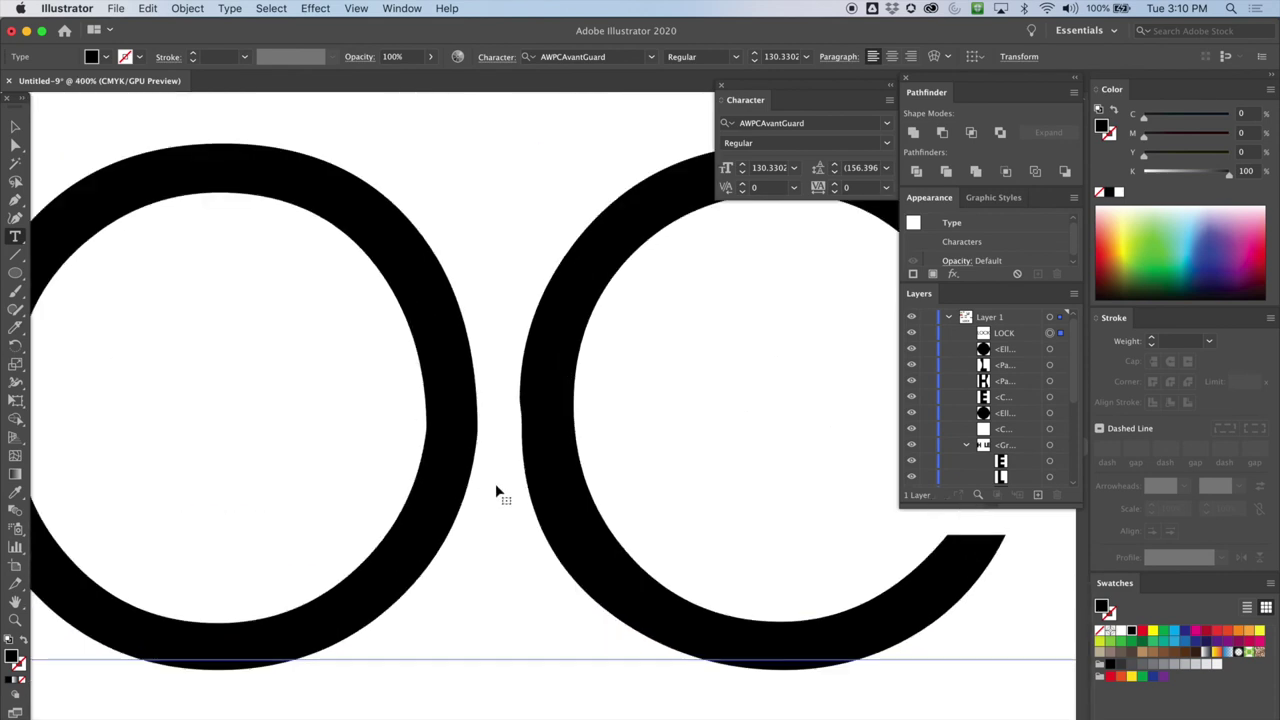
key(super+equal)
key(super+equal)
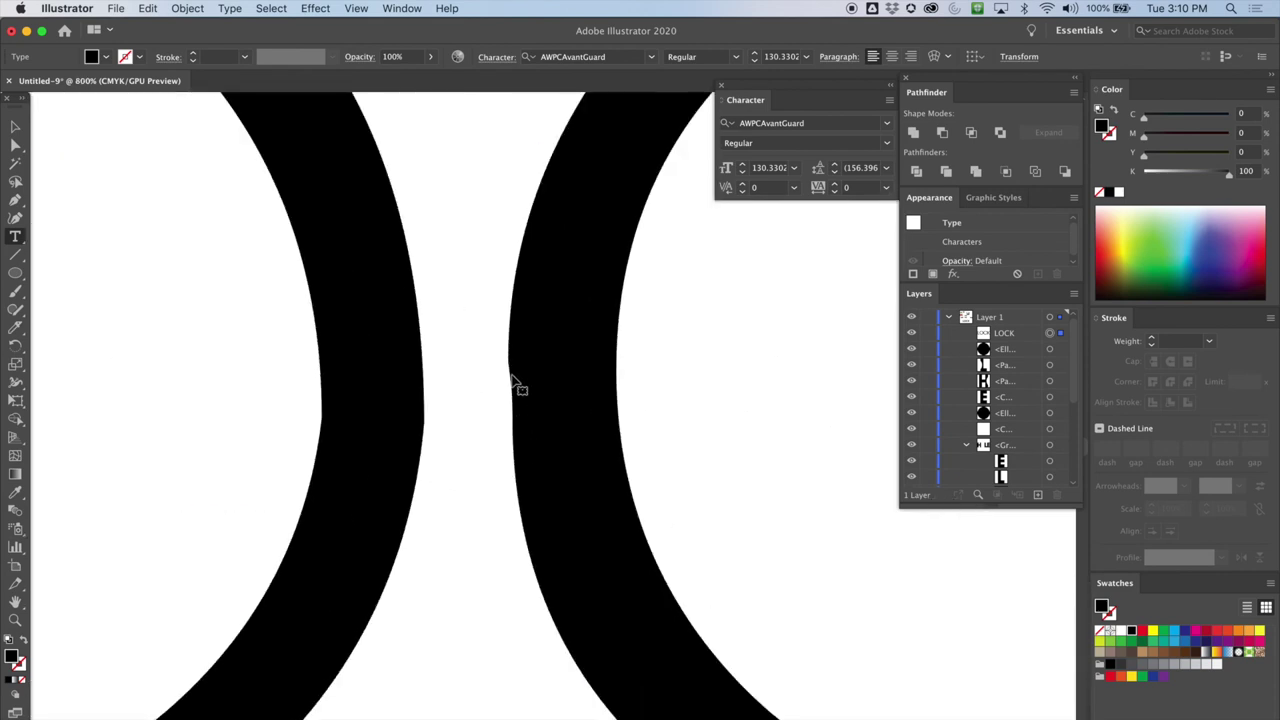
key(super+minus)
key(super+minus)
key(super+minus)
key(super+minus)
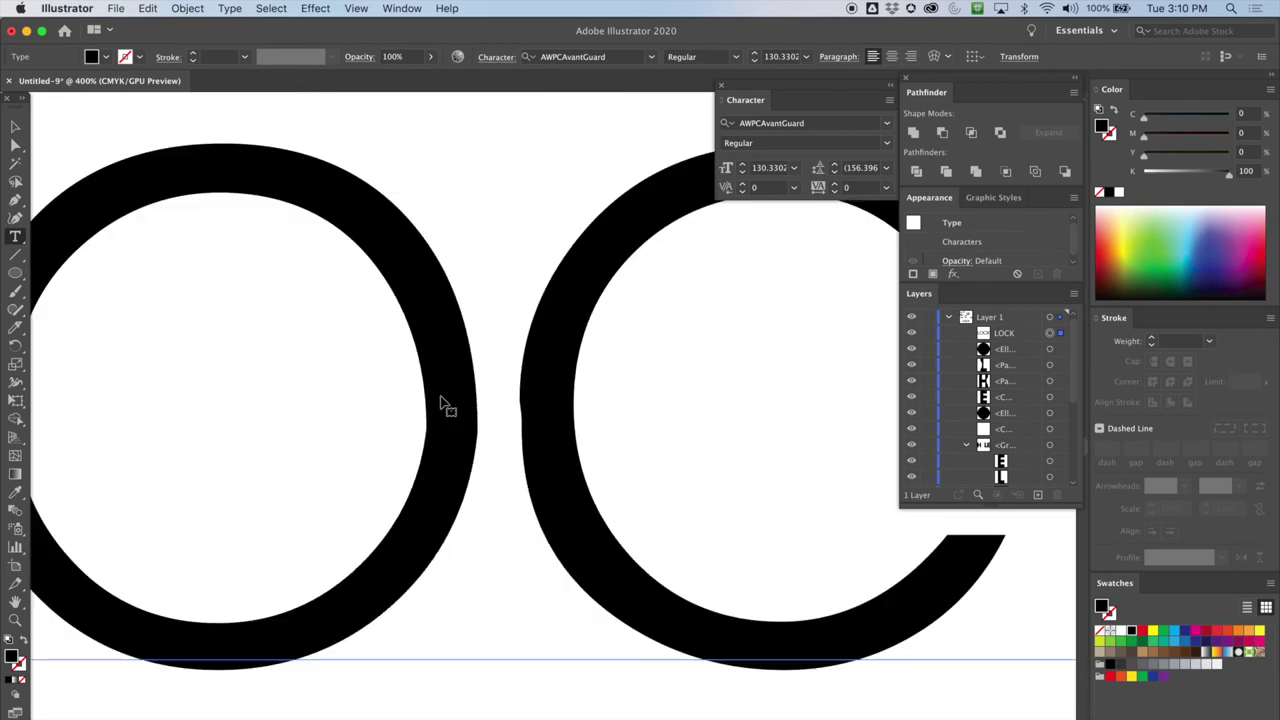
key(super+minus)
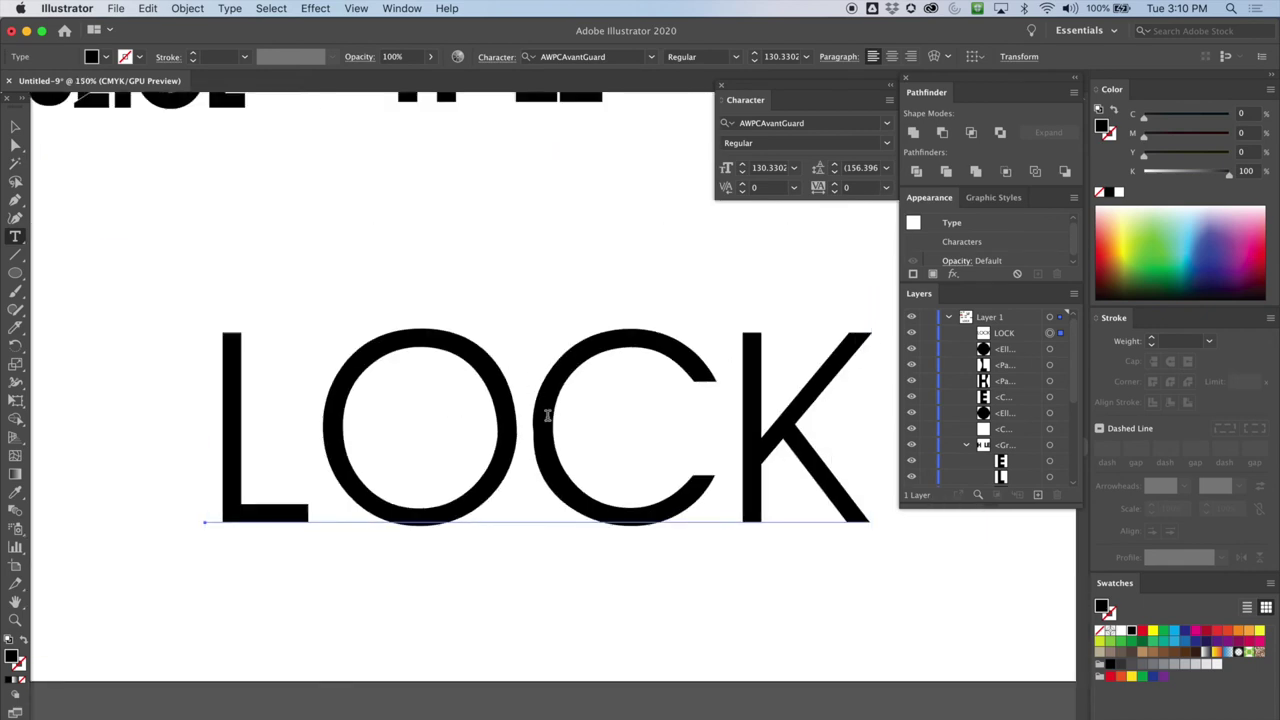
scroll(543, 414, right, 3)
click(15, 145)
click(16, 240)
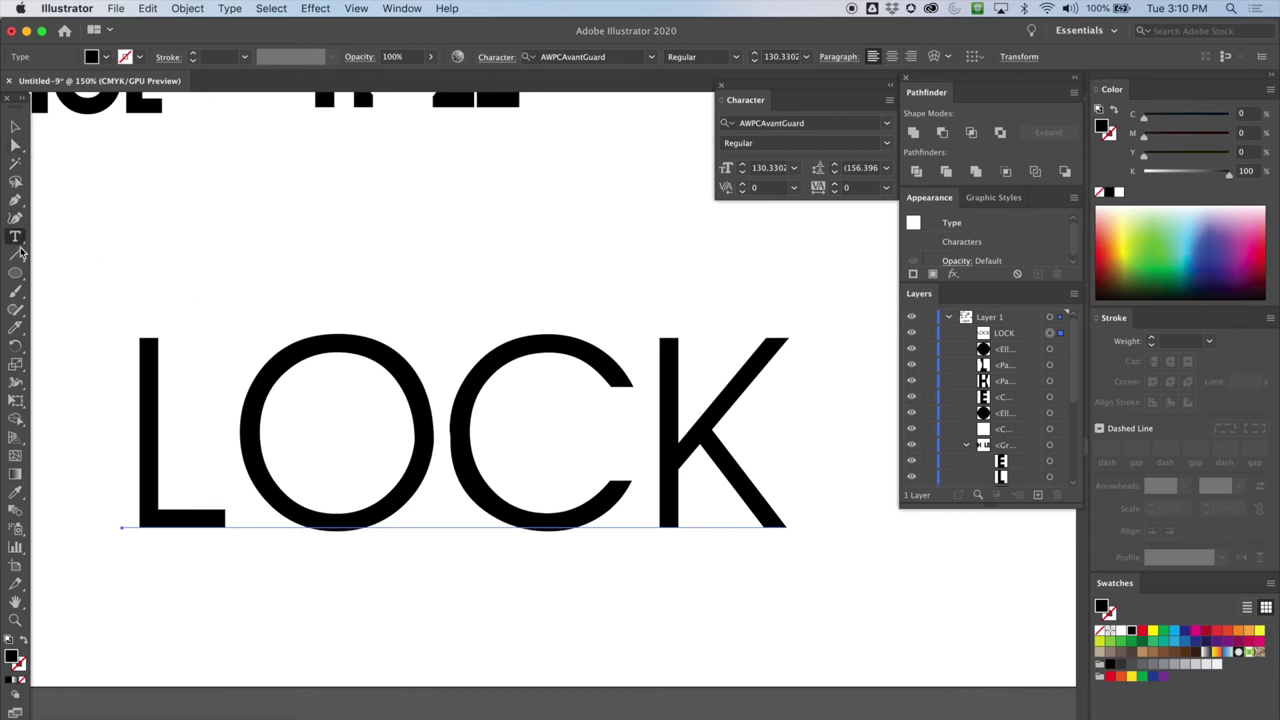
click(438, 420)
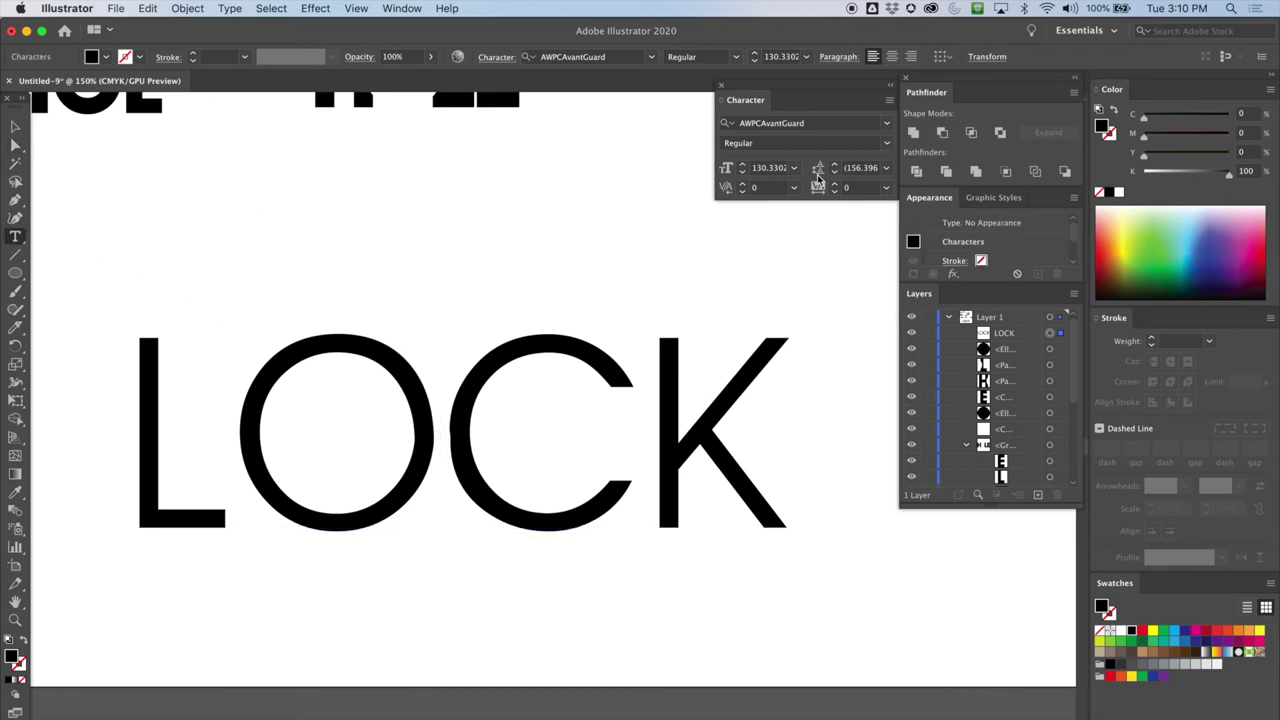
Step: Reduce the kerning between O and C to about -55 so the C overlaps the O
click(742, 191)
drag(742, 190, 742, 190)
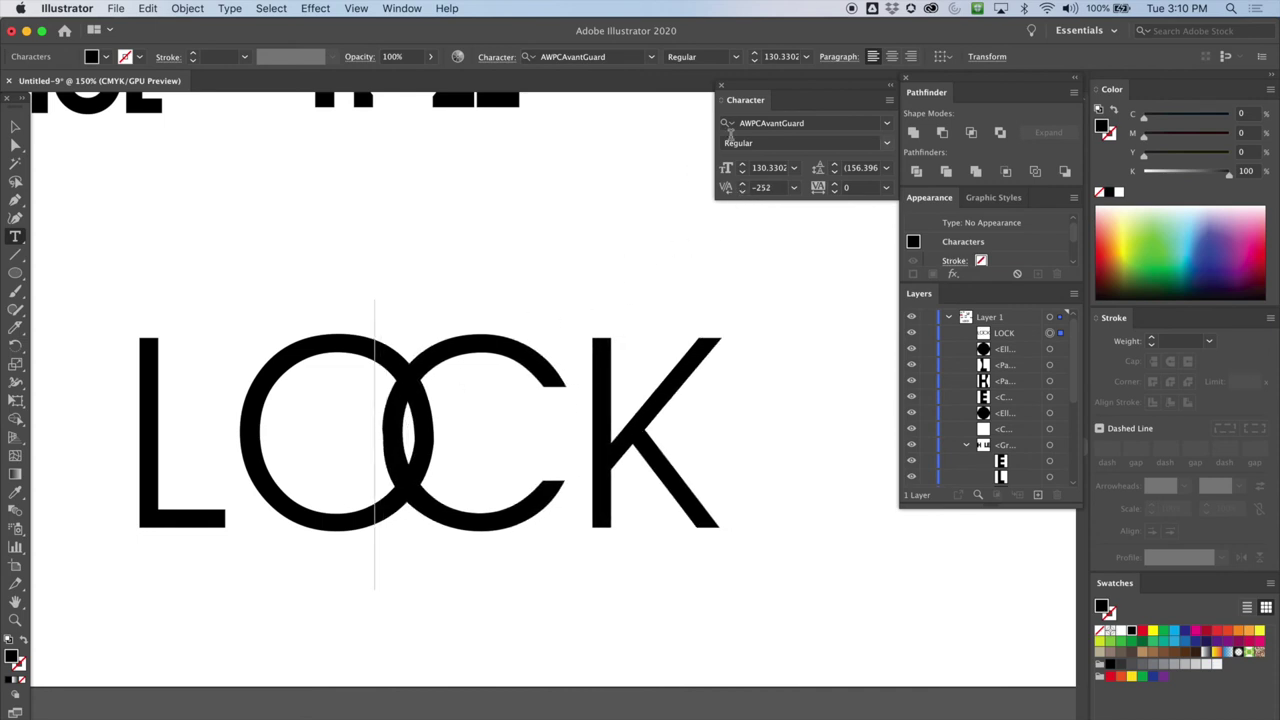
click(742, 190)
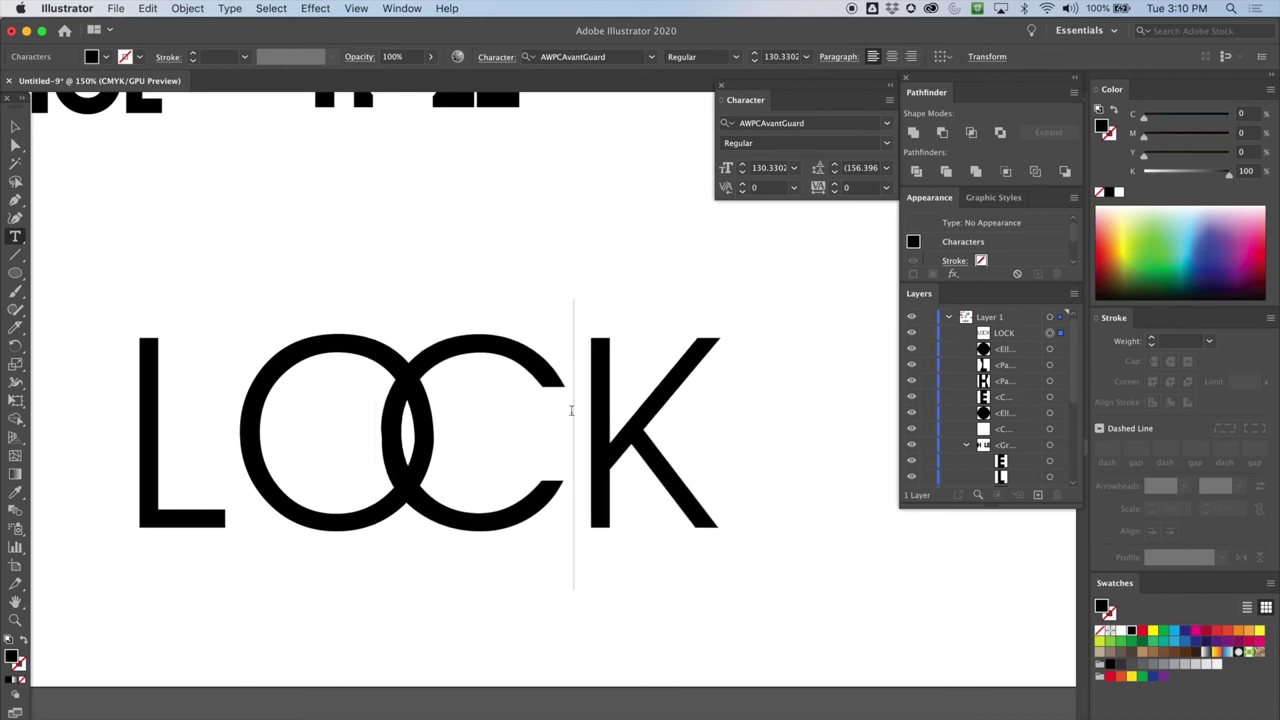
click(742, 190)
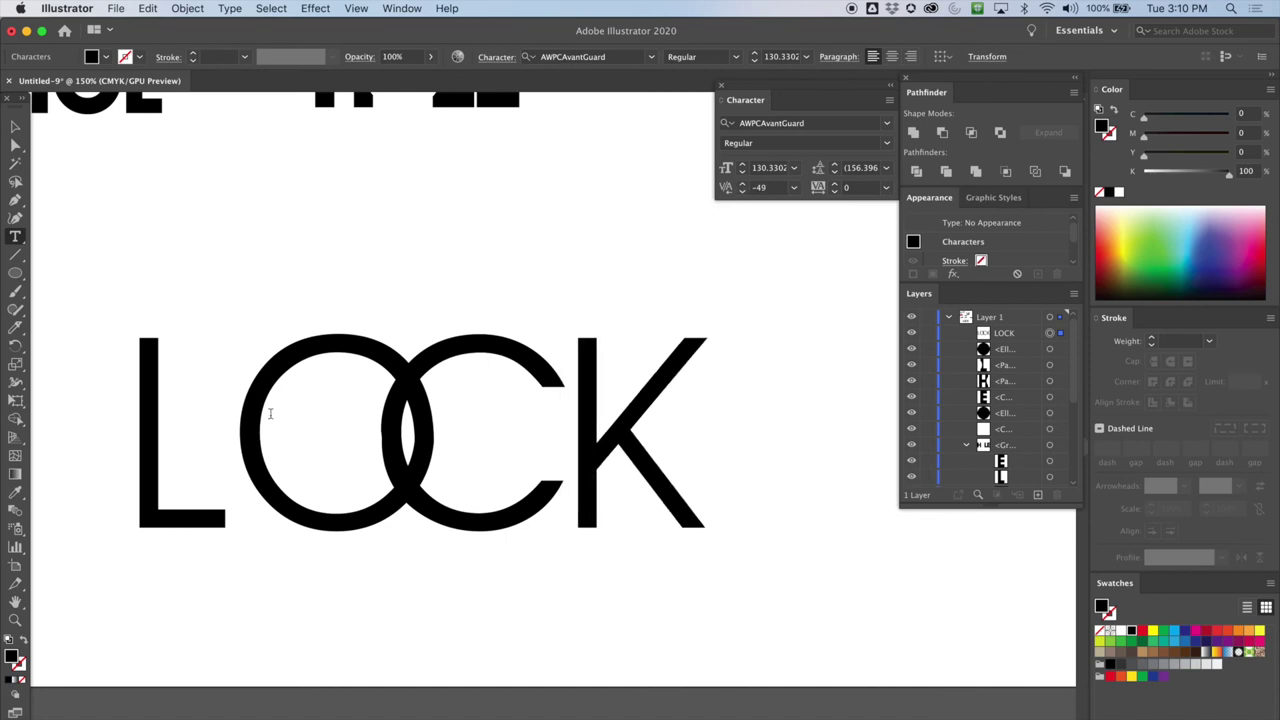
Step: Tighten the space between L and O and lower LOCK's tracking to about -107
click(290, 393)
click(742, 191)
click(742, 191)
click(744, 192)
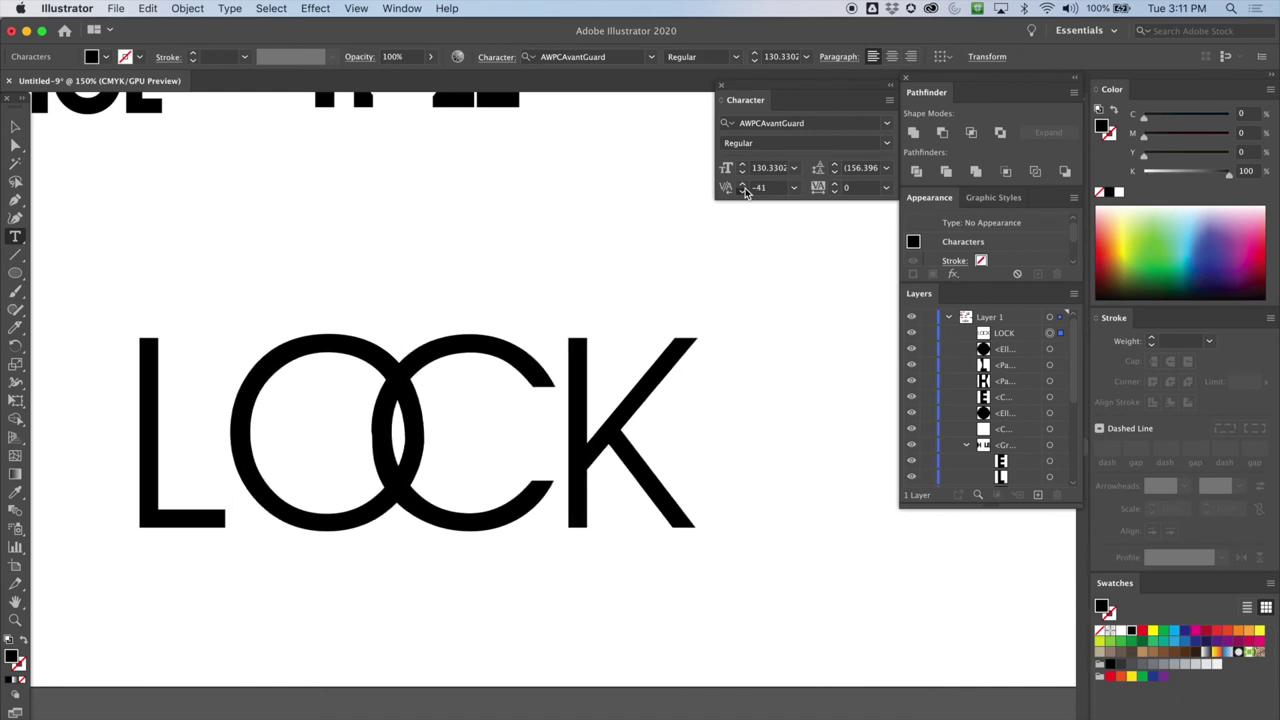
click(744, 192)
click(744, 192)
click(744, 192)
click(744, 192)
click(744, 192)
click(744, 192)
click(744, 192)
click(744, 192)
click(744, 192)
click(744, 192)
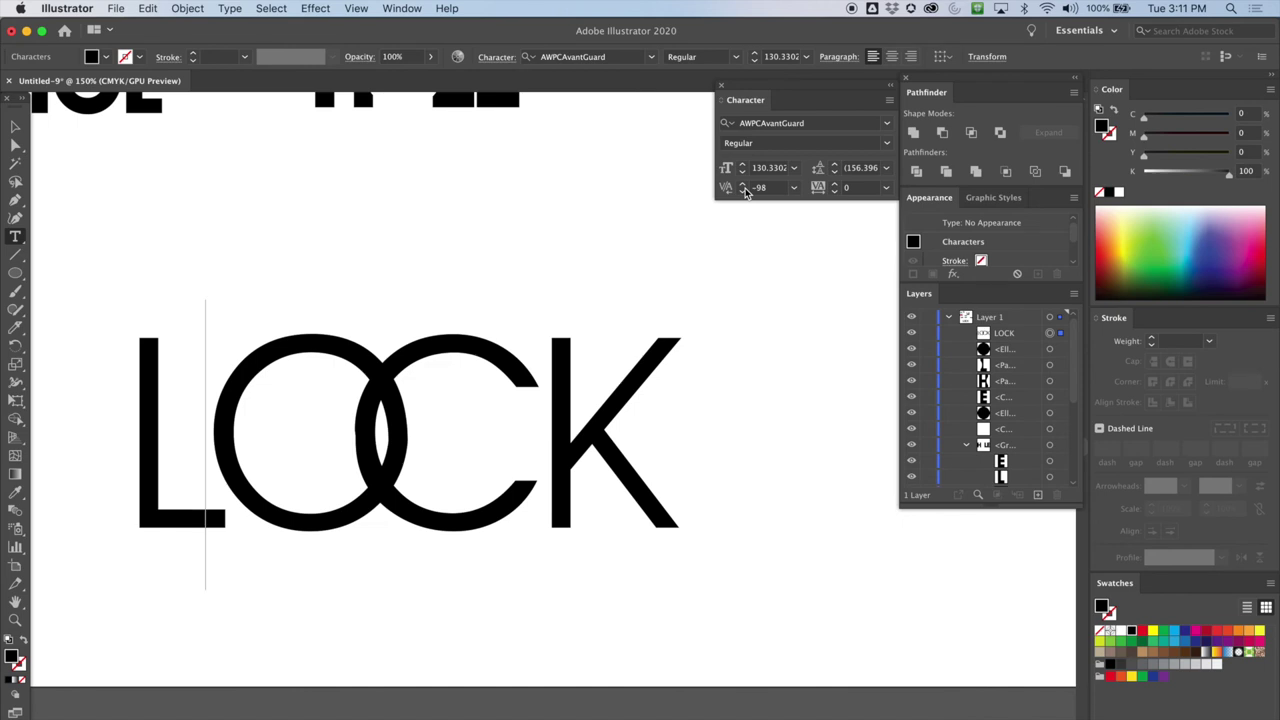
click(744, 192)
click(744, 192)
click(744, 192)
click(744, 192)
click(744, 192)
click(744, 192)
click(744, 192)
click(744, 192)
Step: Decrease the kerning between C and K to pull the K closer, then finish editing
click(542, 368)
click(744, 196)
click(744, 196)
click(744, 196)
click(744, 196)
click(744, 196)
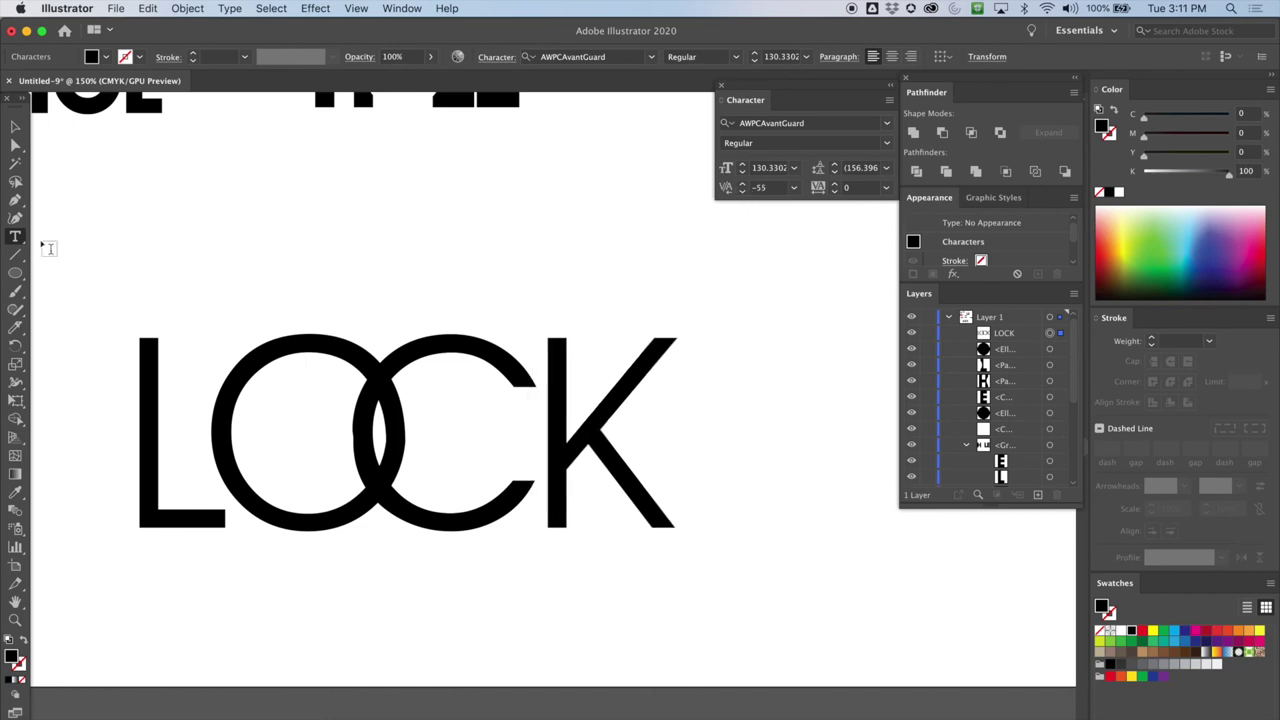
click(16, 146)
click(452, 273)
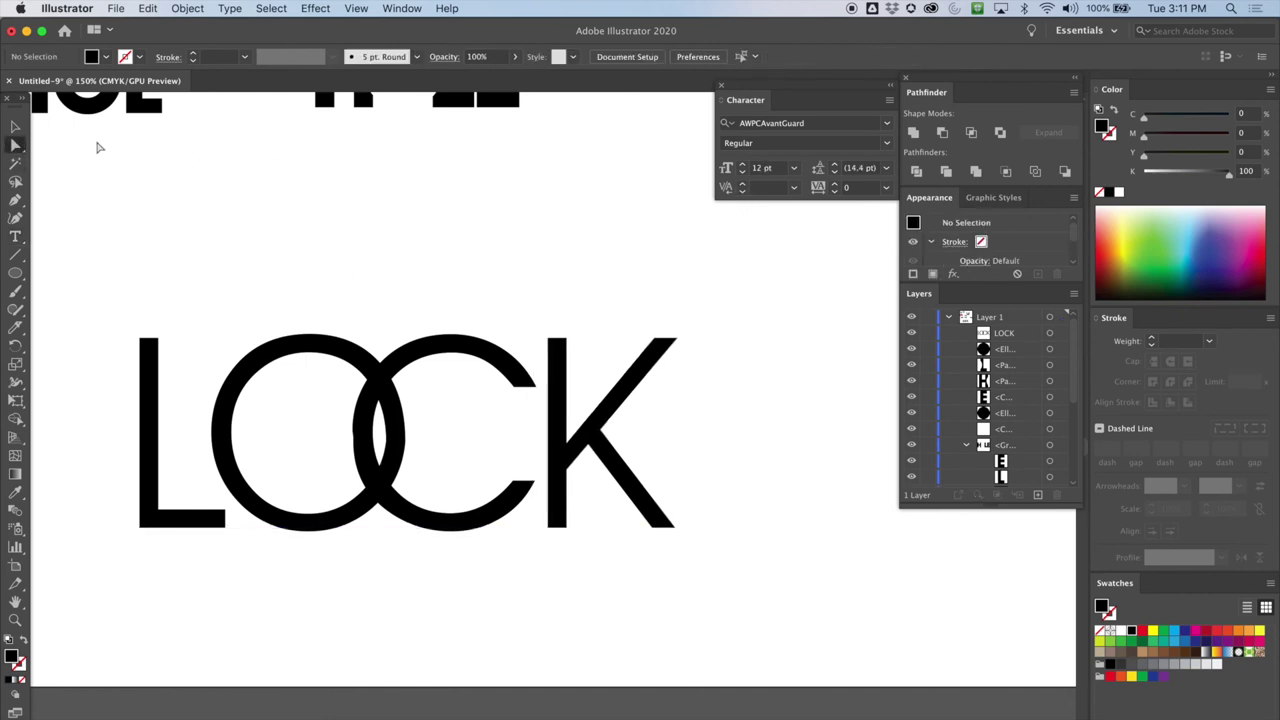
Step: Create outlines from the LOCK text and direct-select the outlined C on its own
drag(122, 288, 448, 486)
click(229, 9)
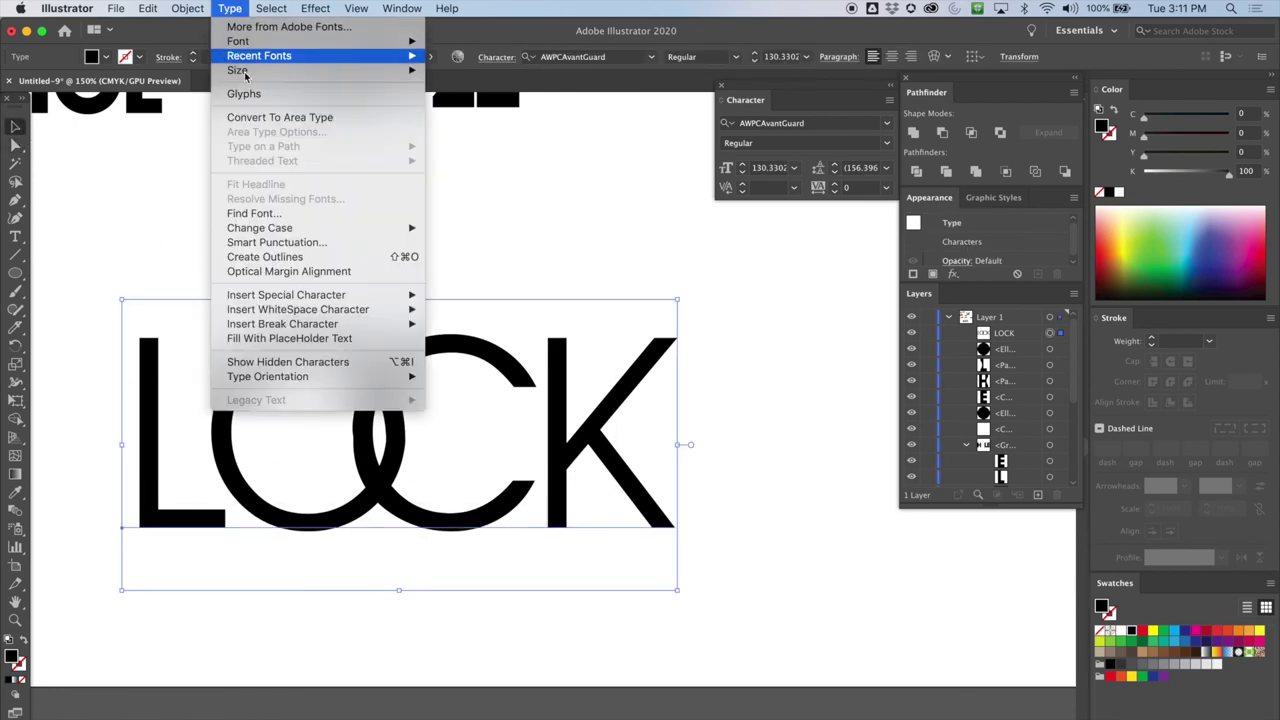
click(291, 257)
click(15, 144)
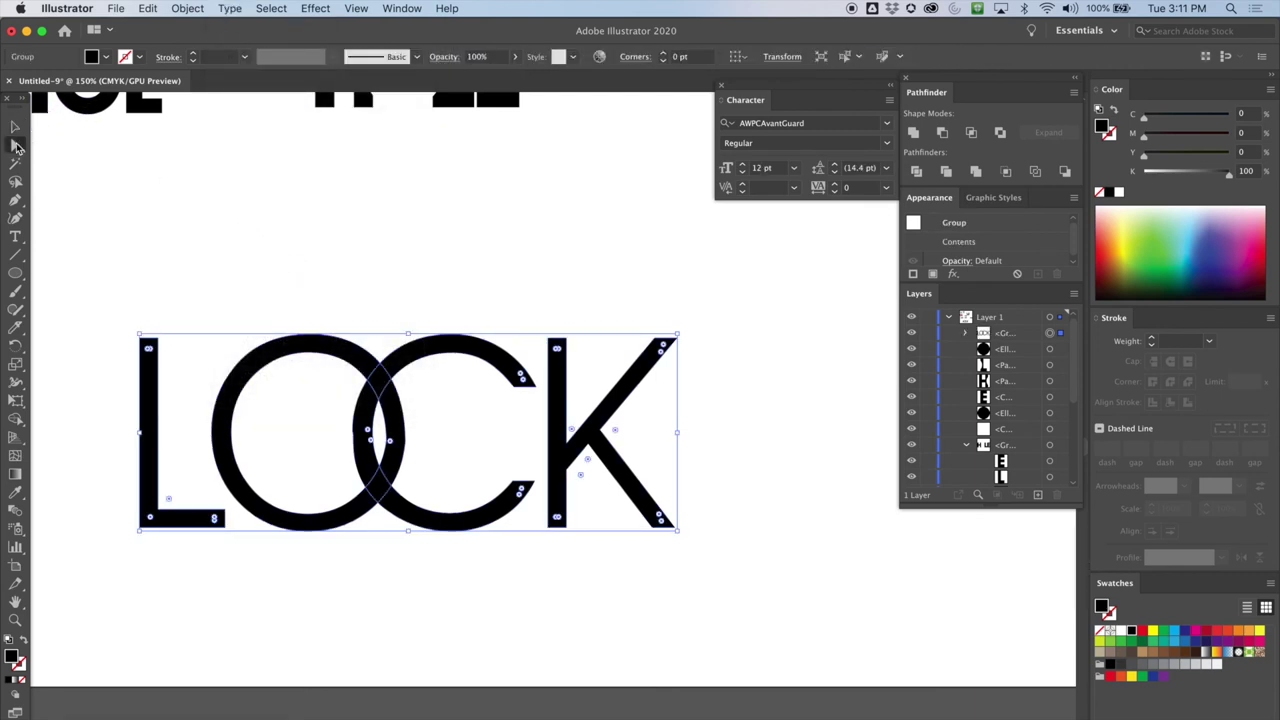
click(490, 338)
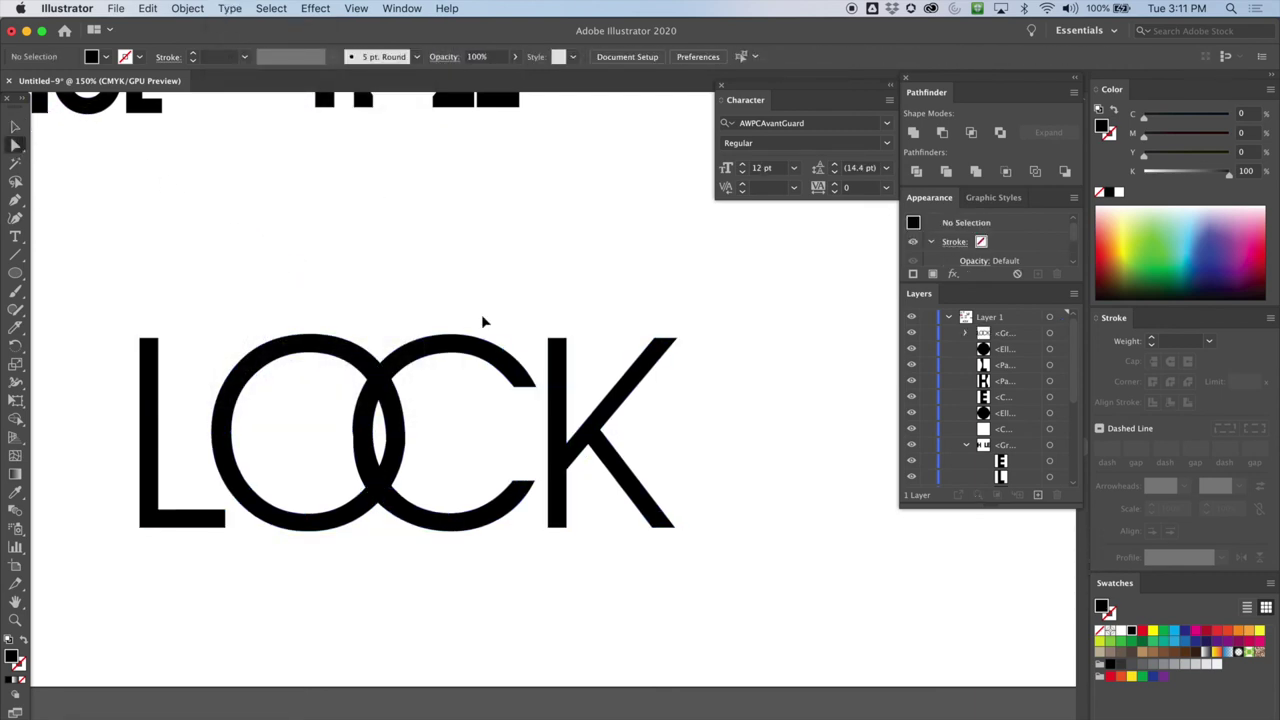
key(super+equal)
drag(394, 214, 596, 184)
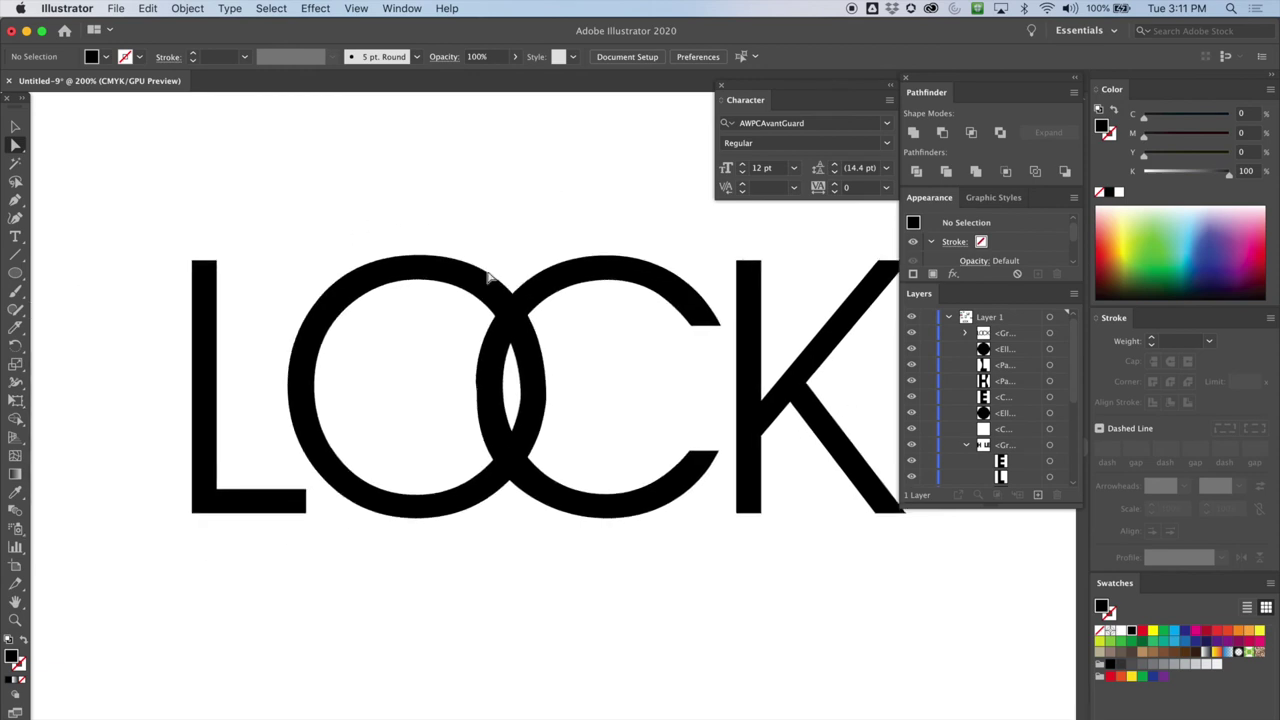
click(518, 308)
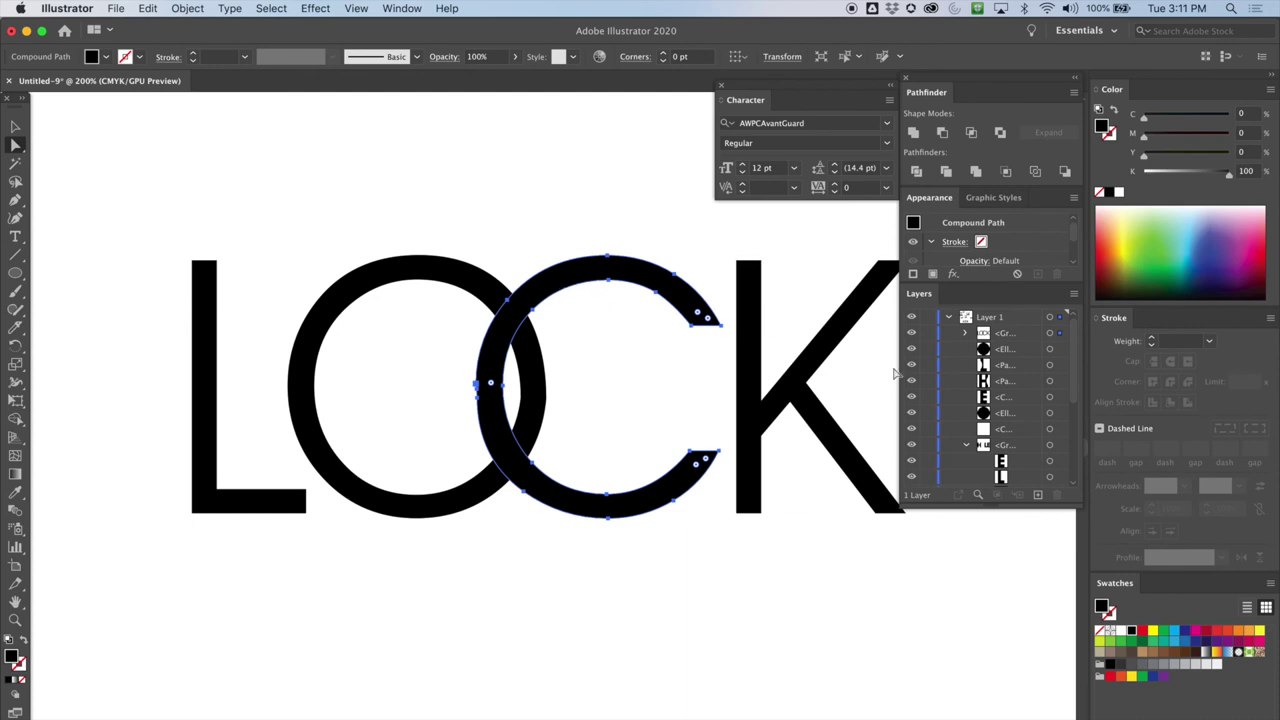
Step: Fill the C with crimson (C15 M100 Y90 K10), zoom closer, and direct-select the black O
click(1207, 632)
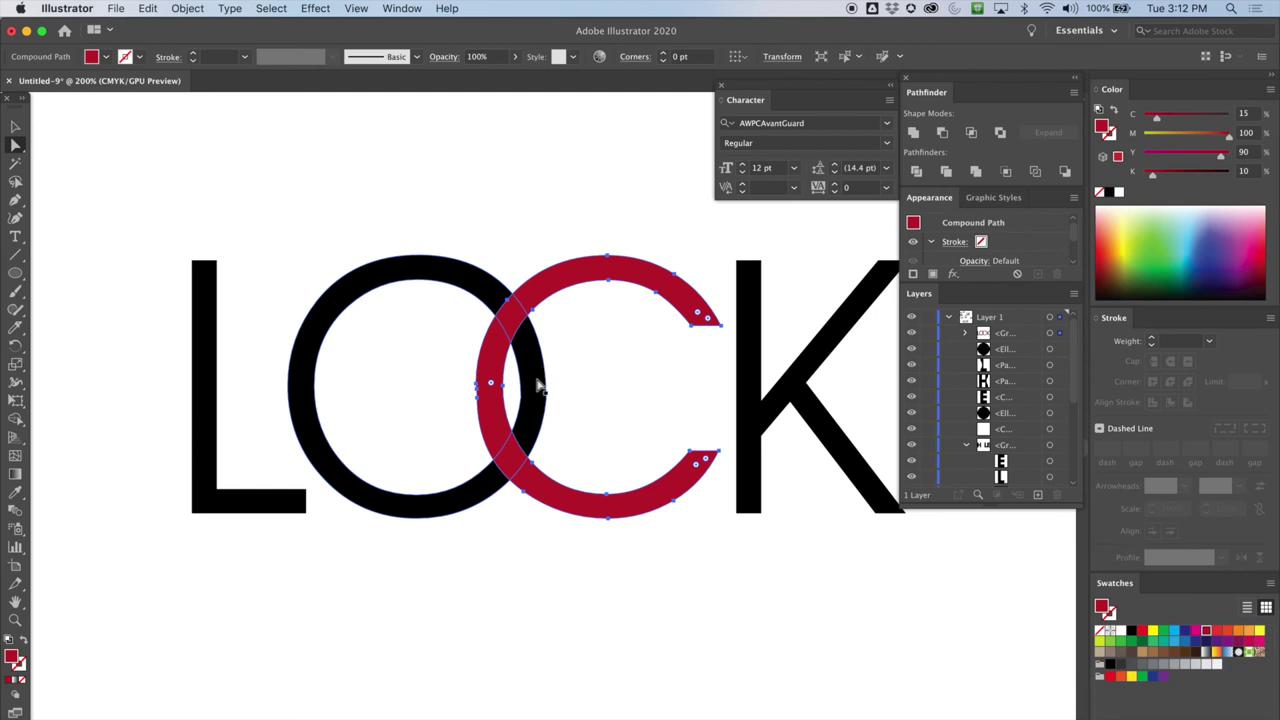
key(super+equal)
scroll(526, 357, down, 5)
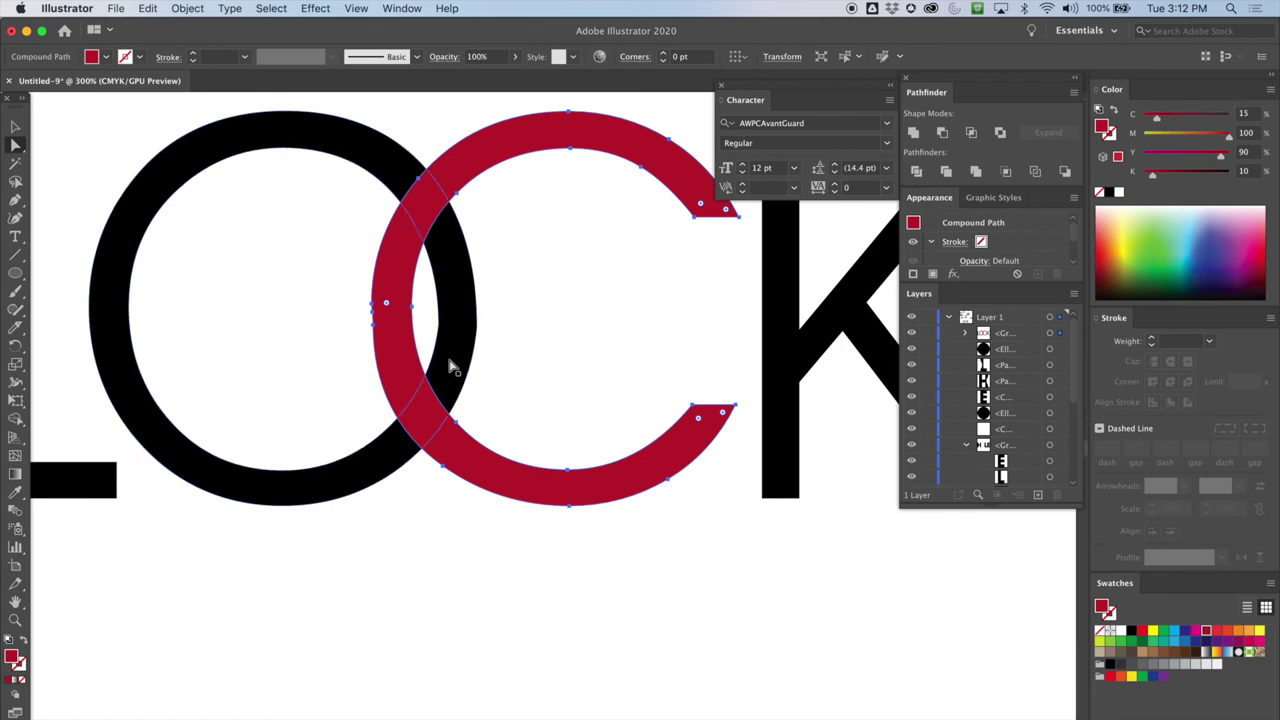
click(378, 162)
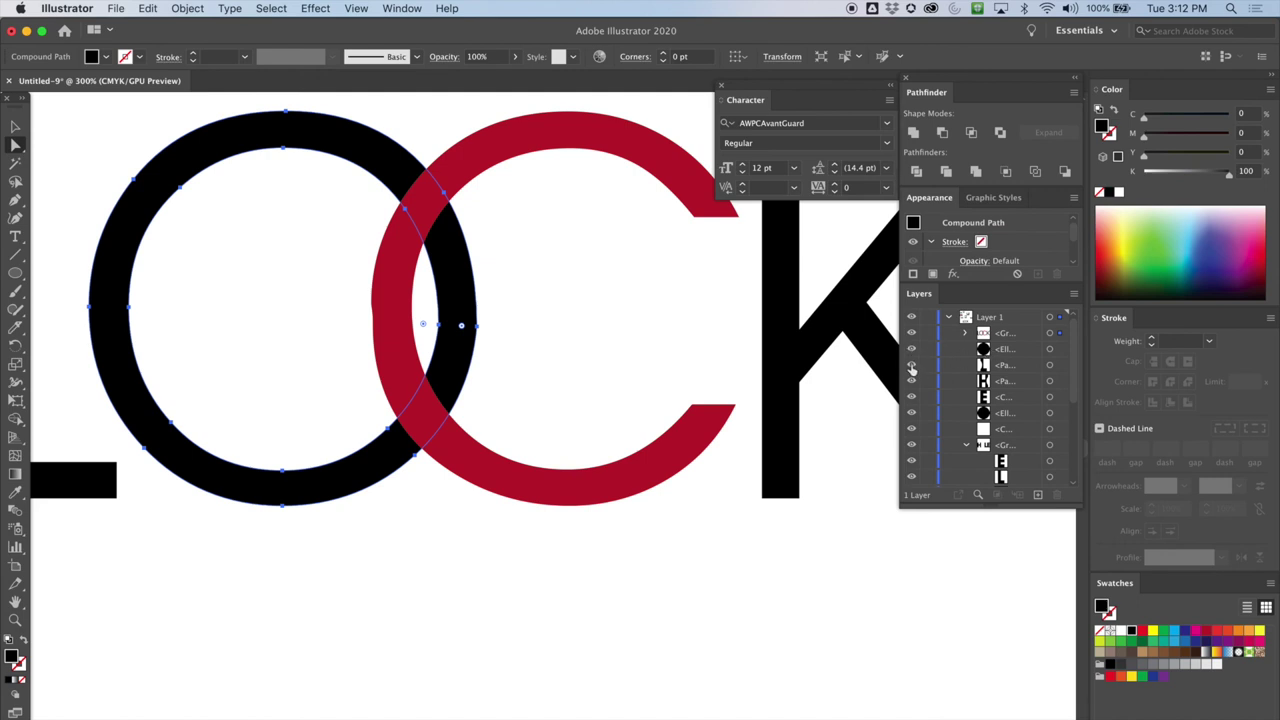
Step: Duplicate the O in Layers and drag the red C's row between the two O copies
click(966, 333)
click(1034, 386)
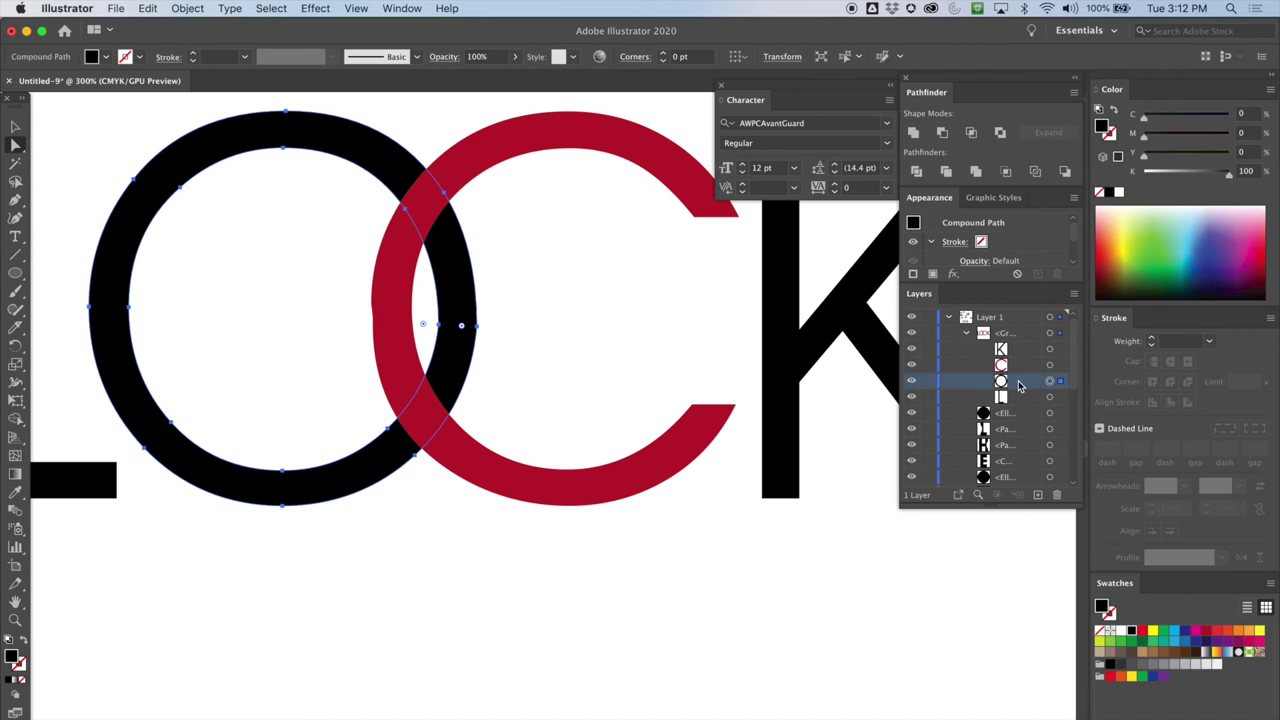
click(1069, 296)
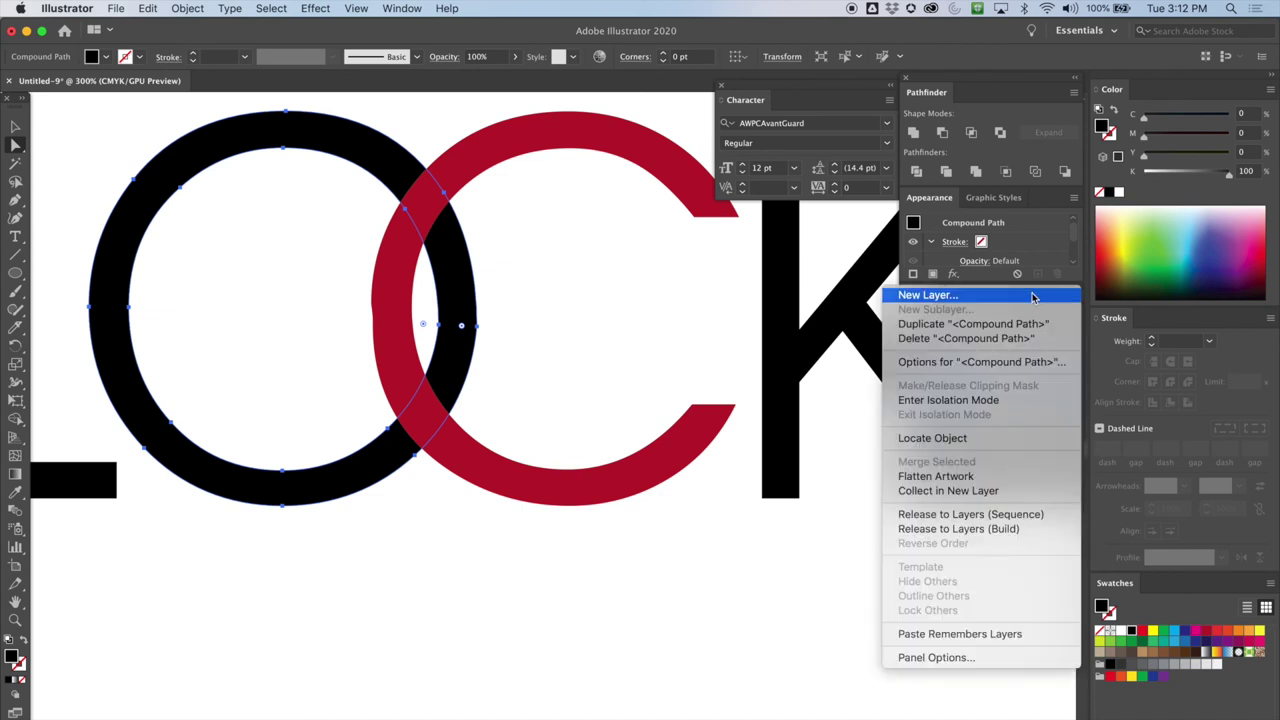
click(864, 365)
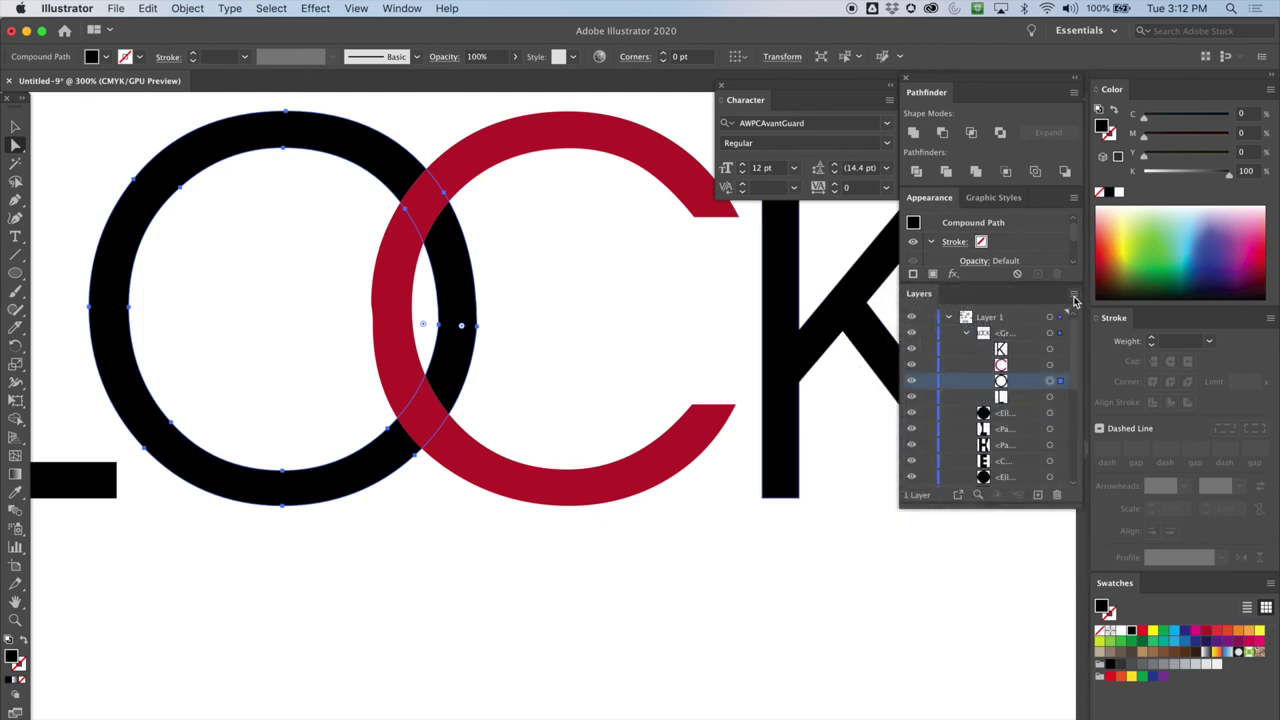
click(1073, 297)
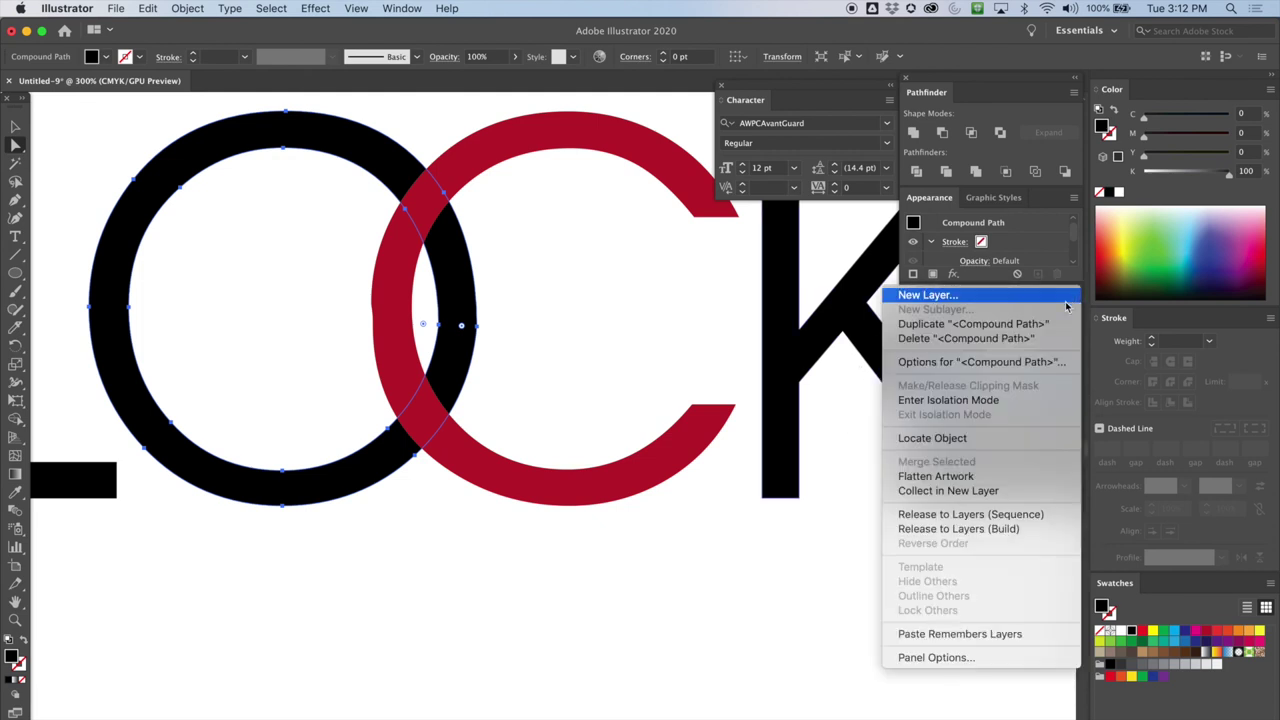
click(1012, 325)
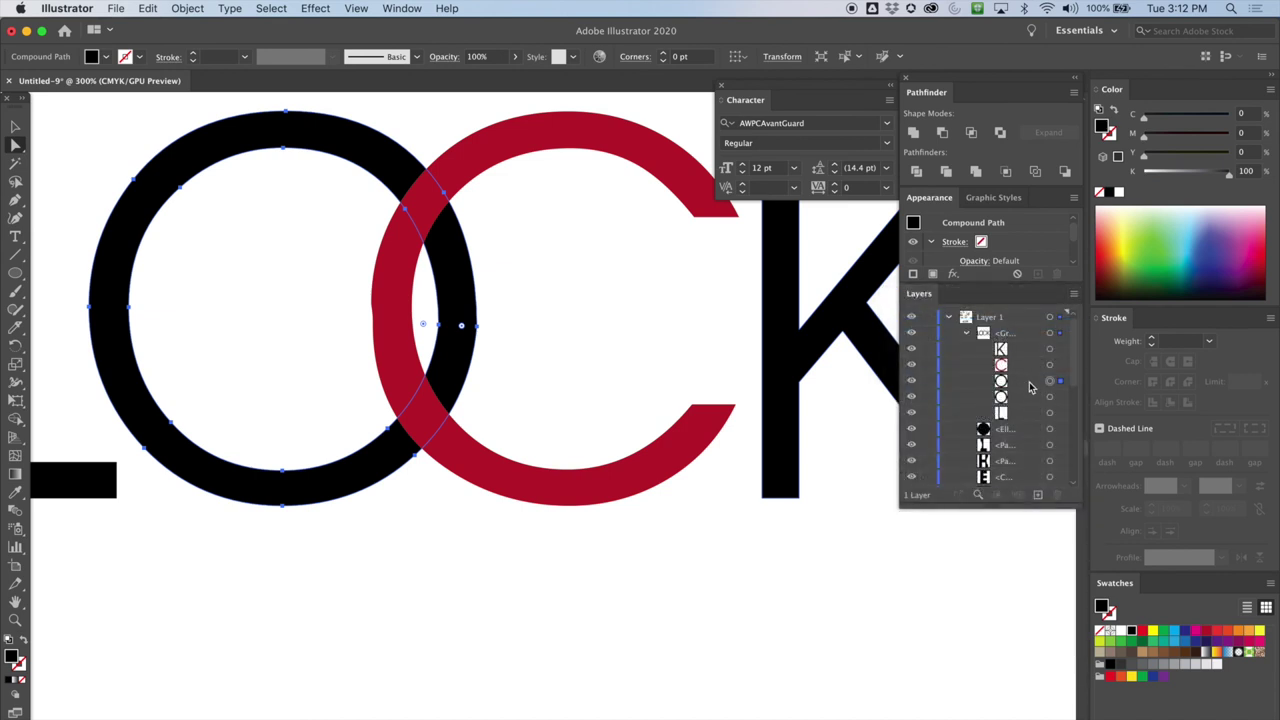
click(1022, 385)
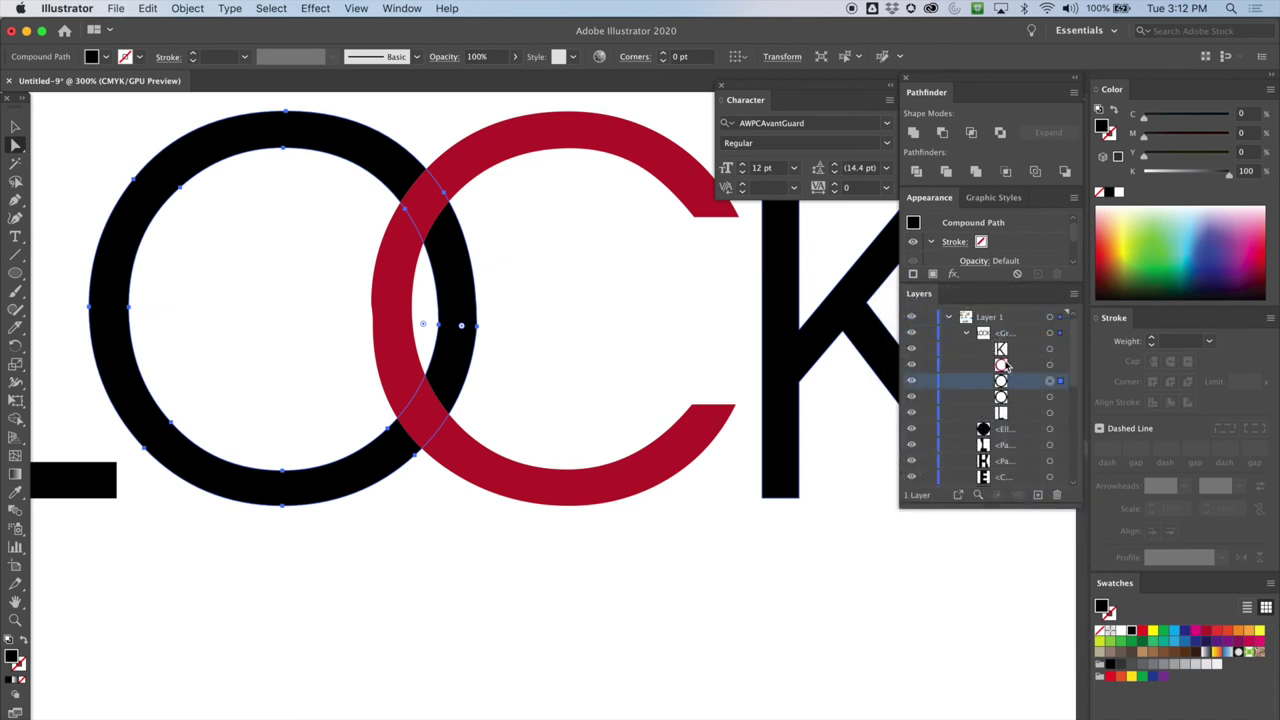
drag(1015, 368, 1007, 393)
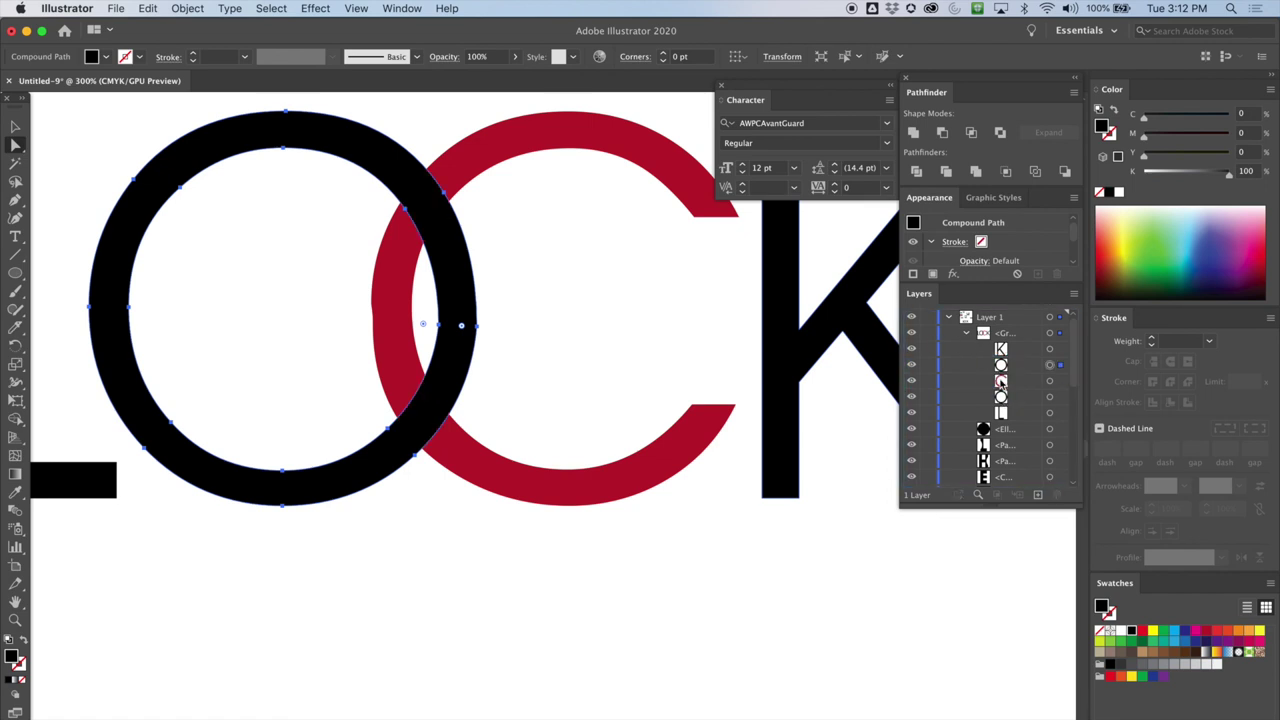
Step: Hide the upper O and the C, fill the lower O green, then show both again
click(1010, 398)
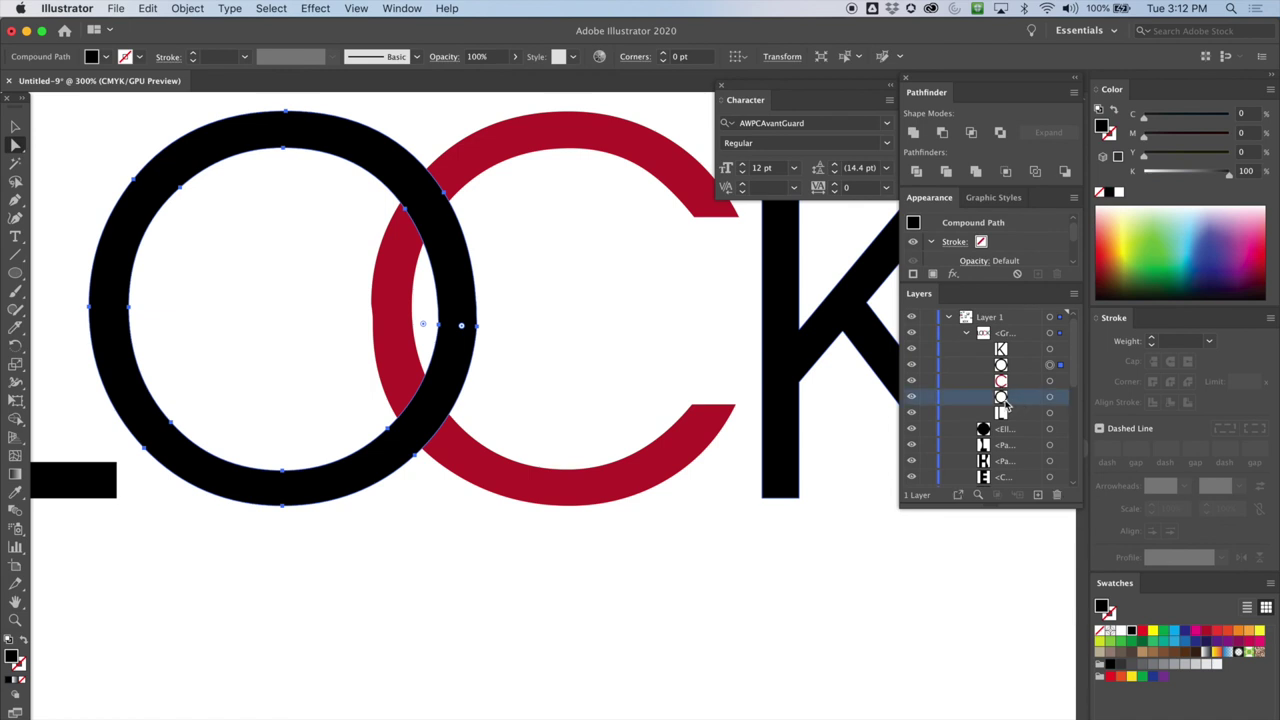
click(911, 365)
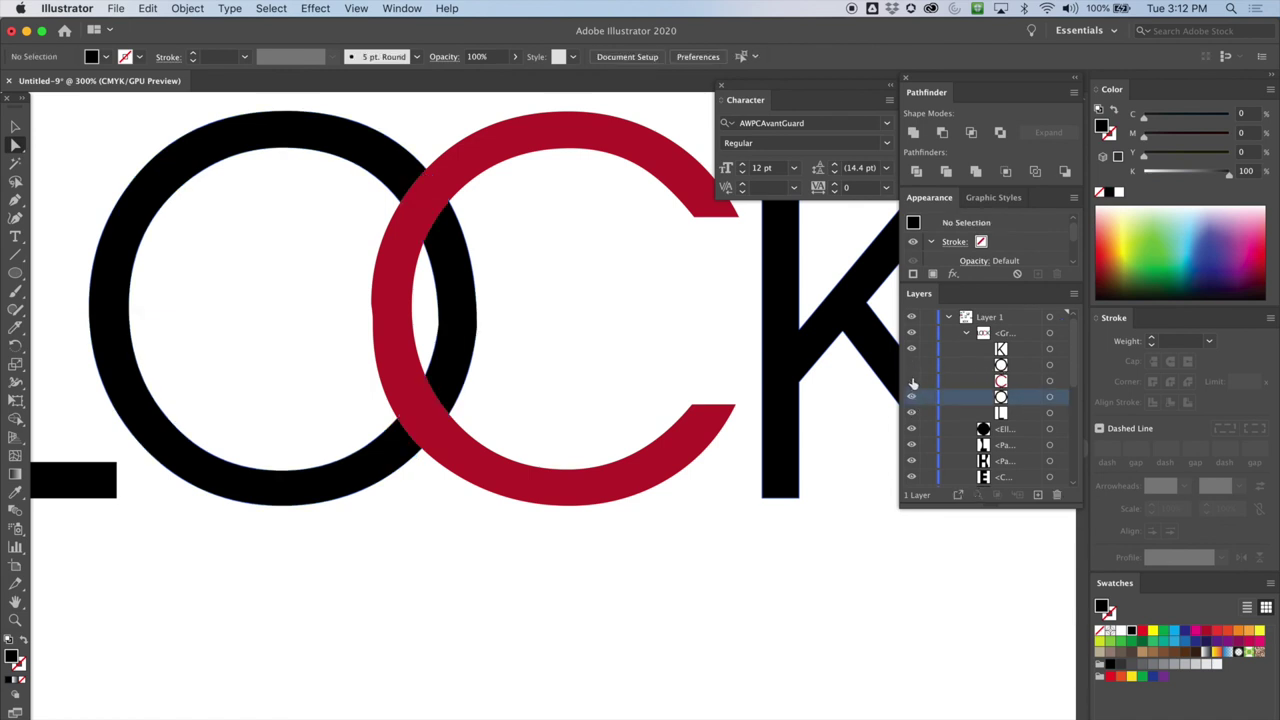
click(911, 381)
click(457, 331)
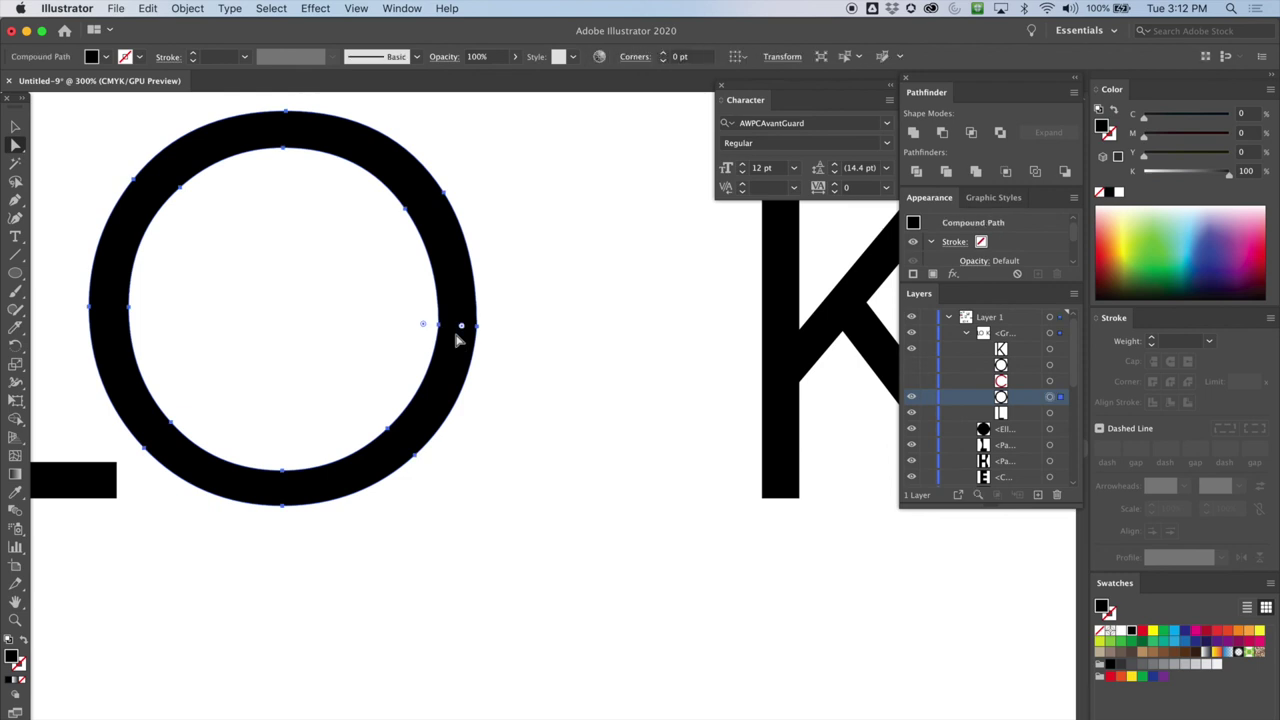
click(1165, 632)
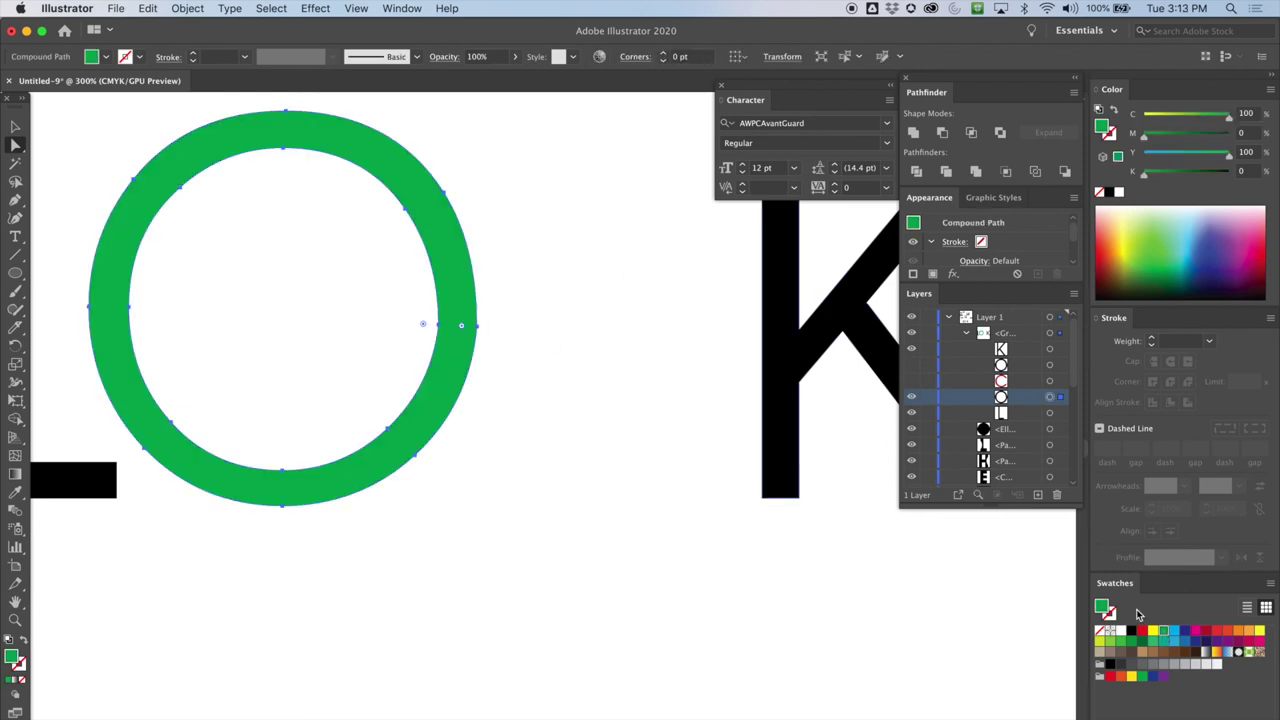
click(911, 381)
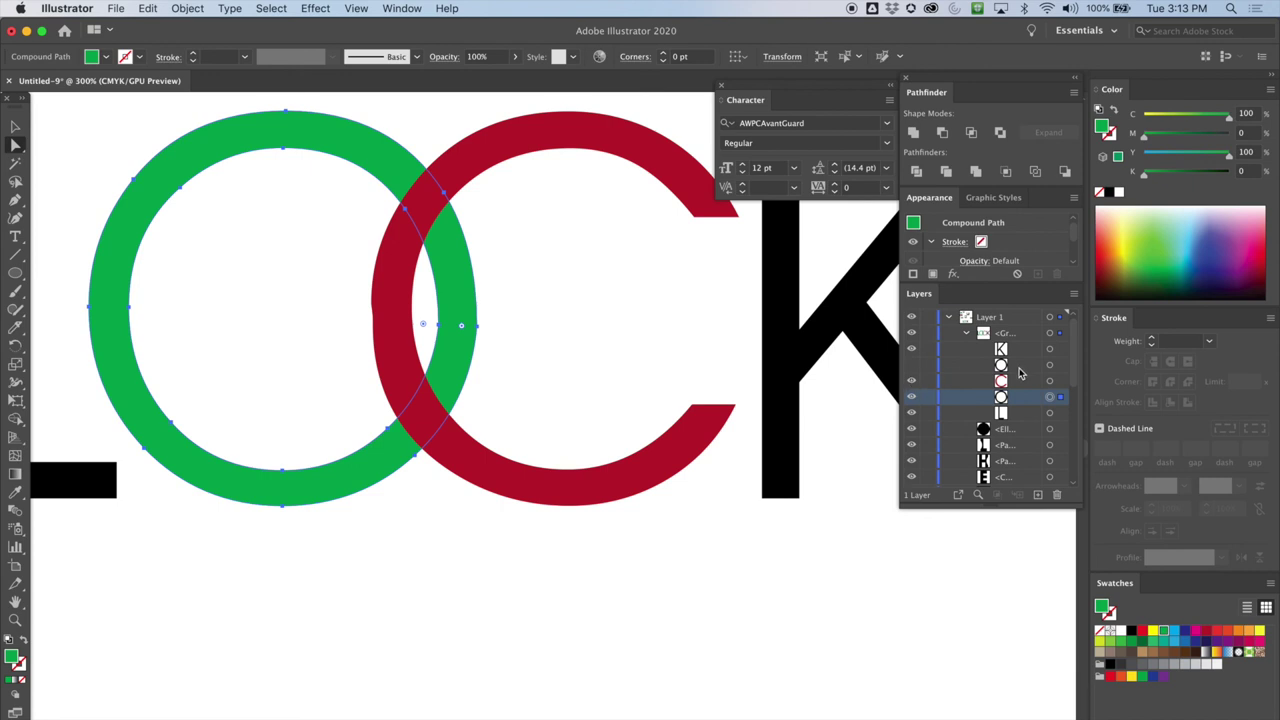
click(911, 365)
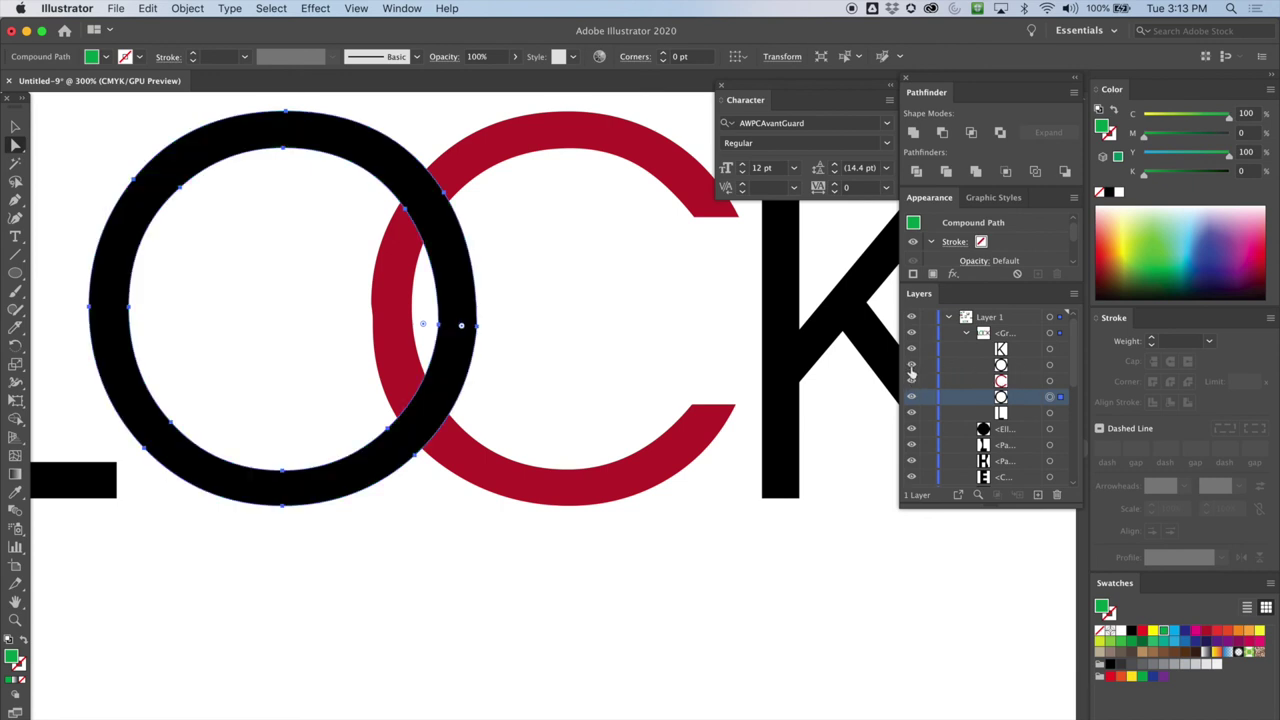
Step: Select the whole LOCK group, then direct-select the black O on its own
click(15, 126)
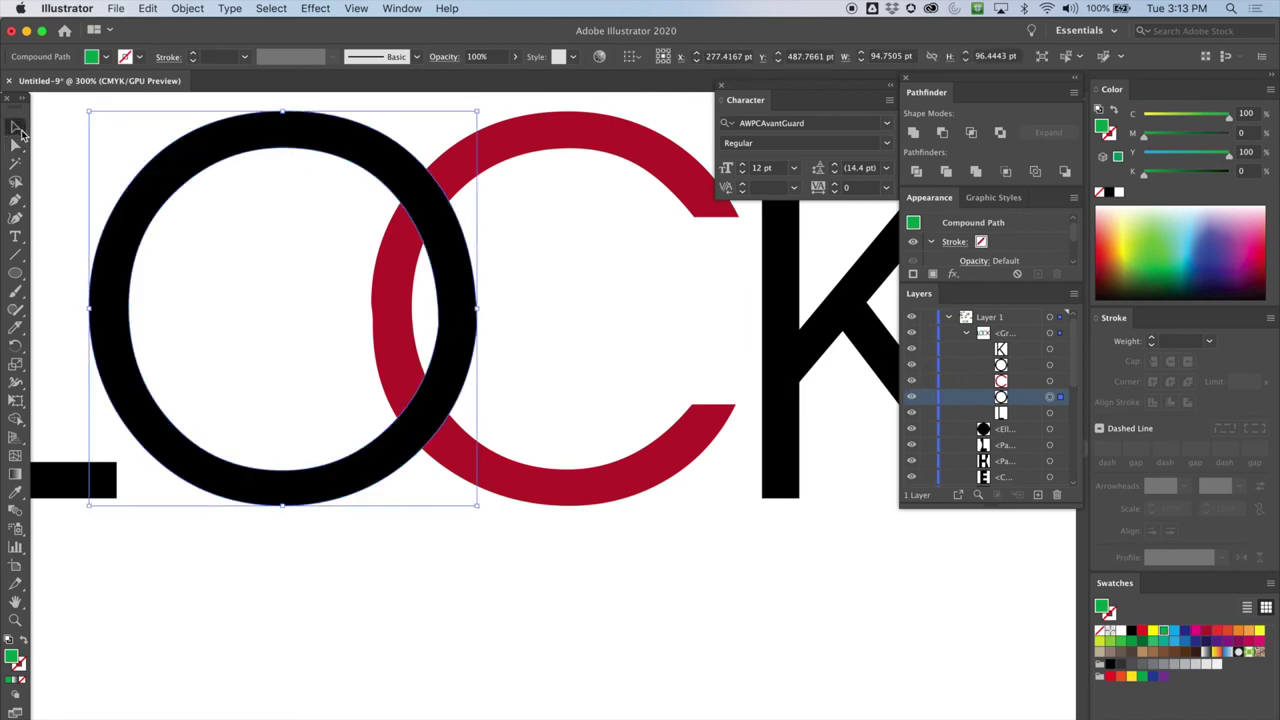
click(362, 148)
click(190, 563)
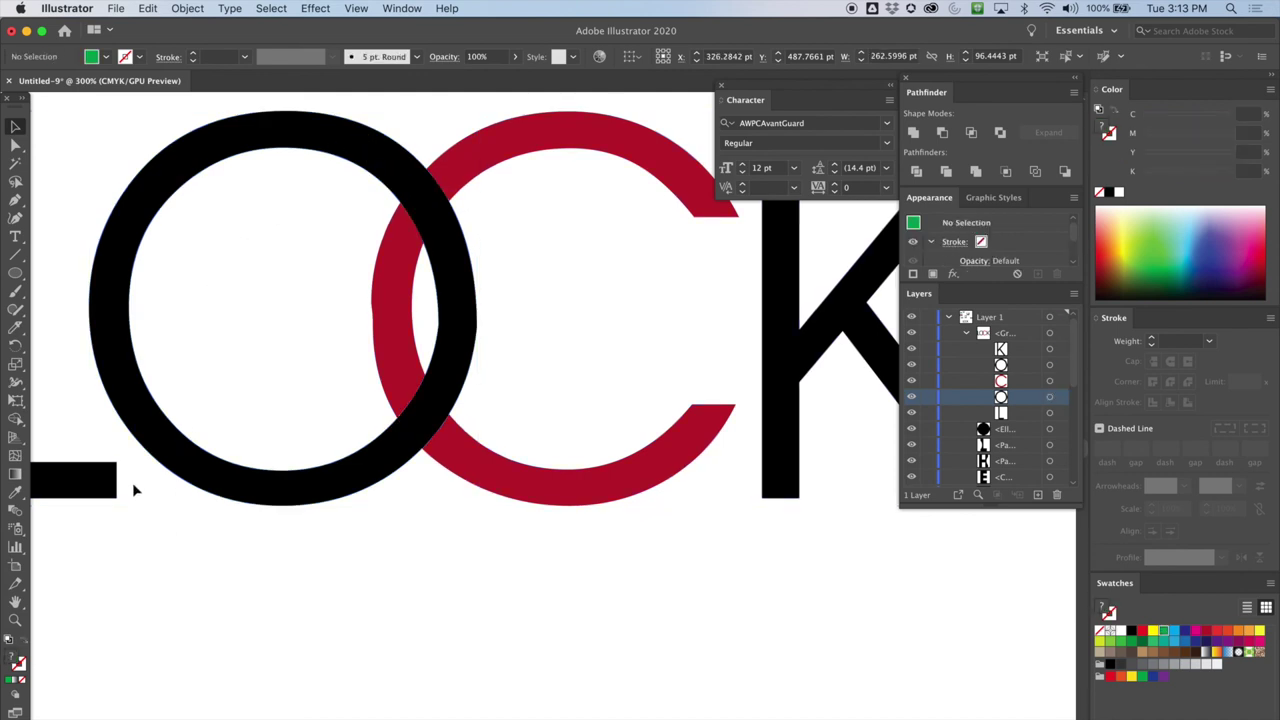
click(15, 144)
click(241, 490)
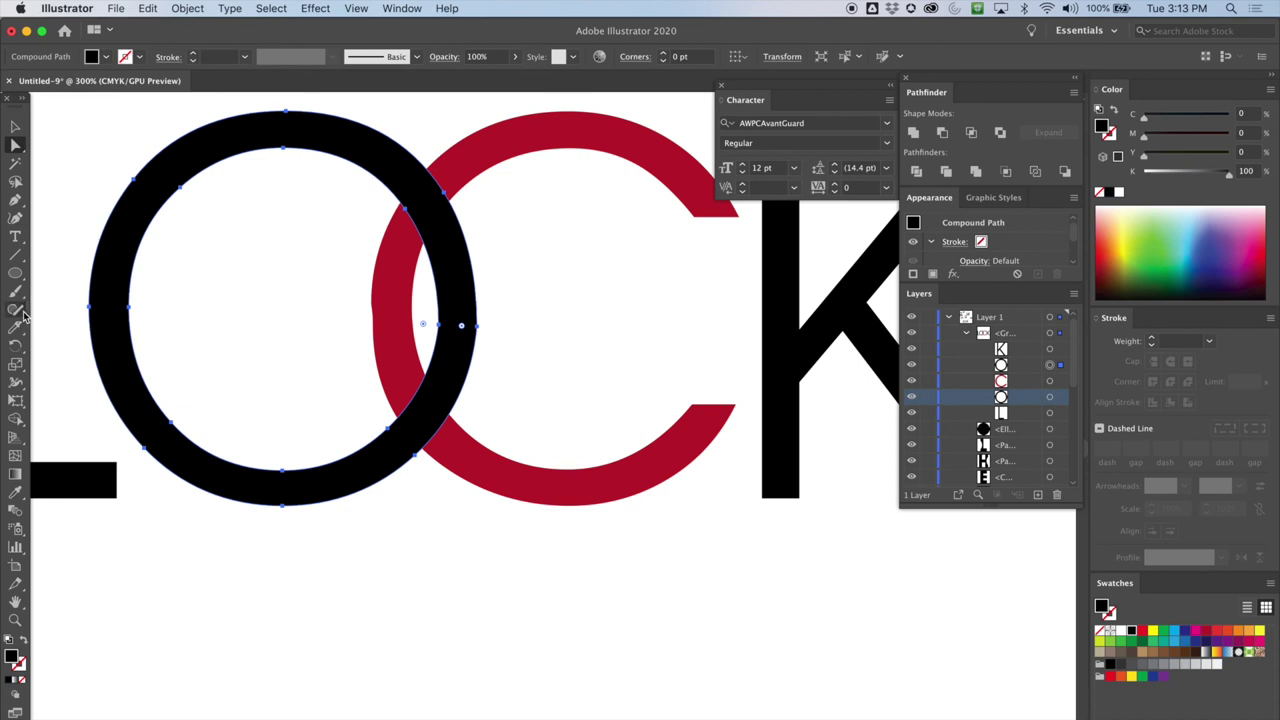
Step: Pick the Eraser Tool from the toolbar's erasing and cutting tools flyout
key(e)
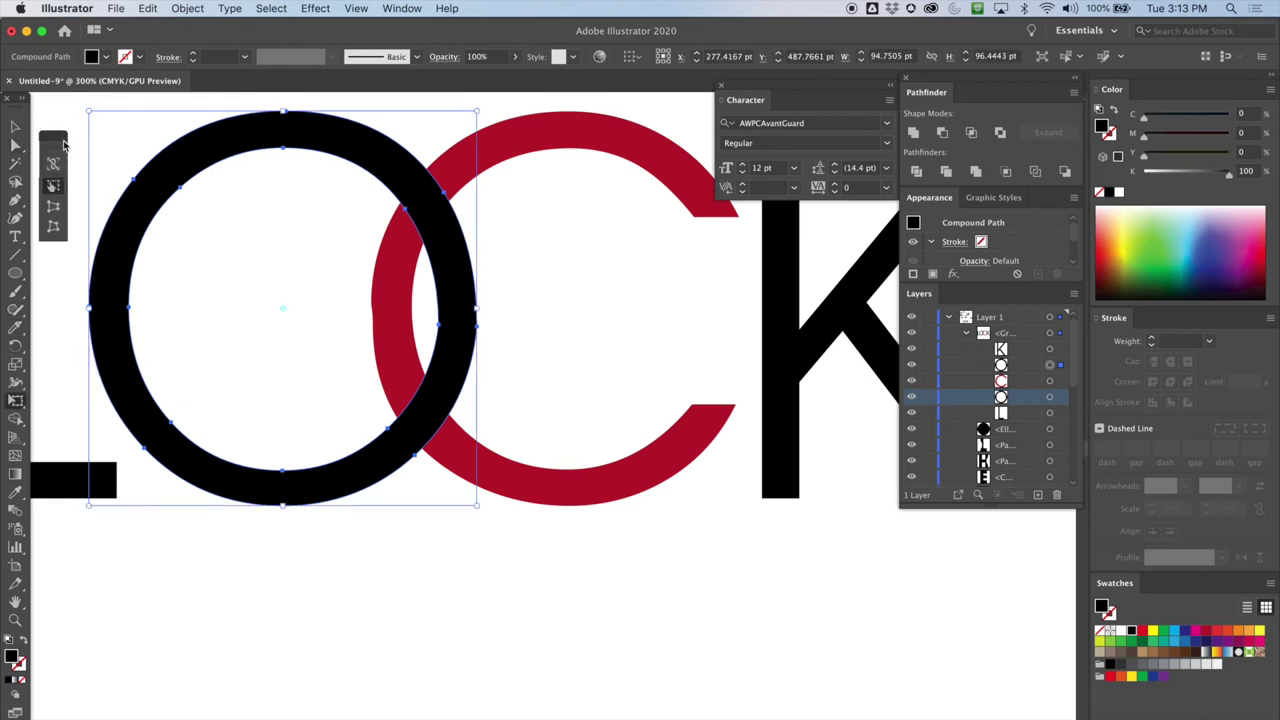
drag(60, 142, 84, 657)
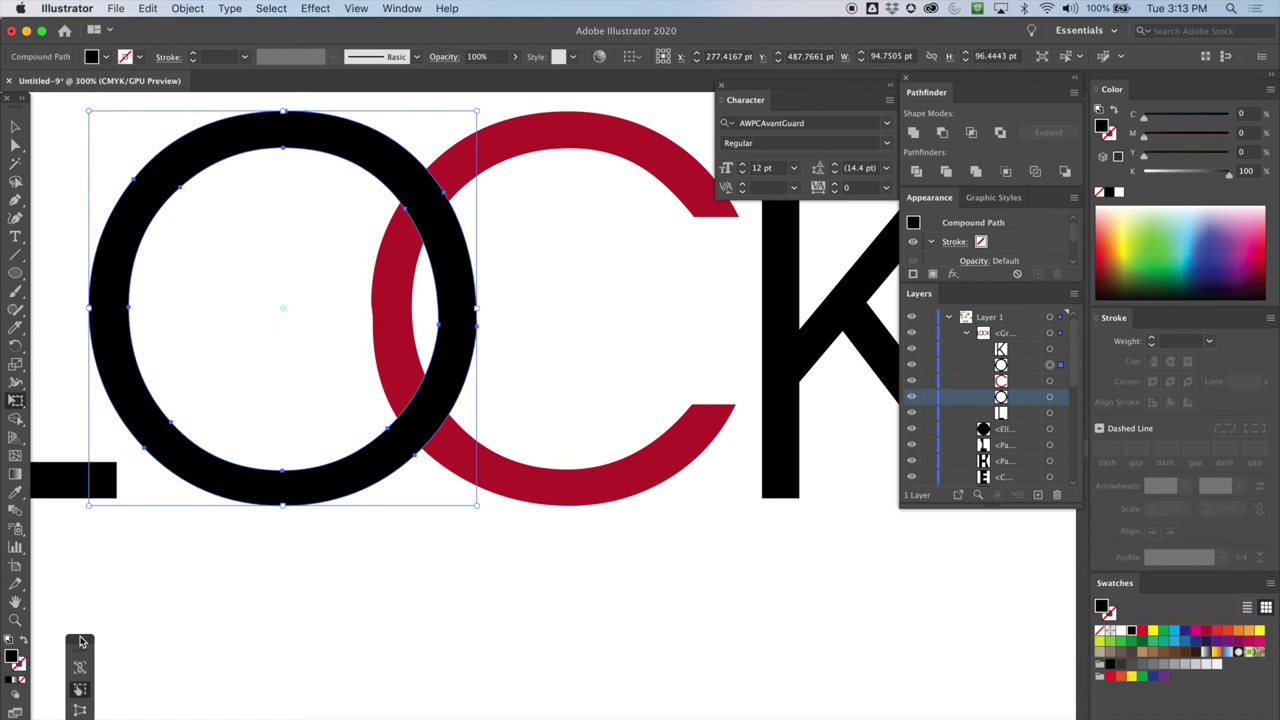
key(w)
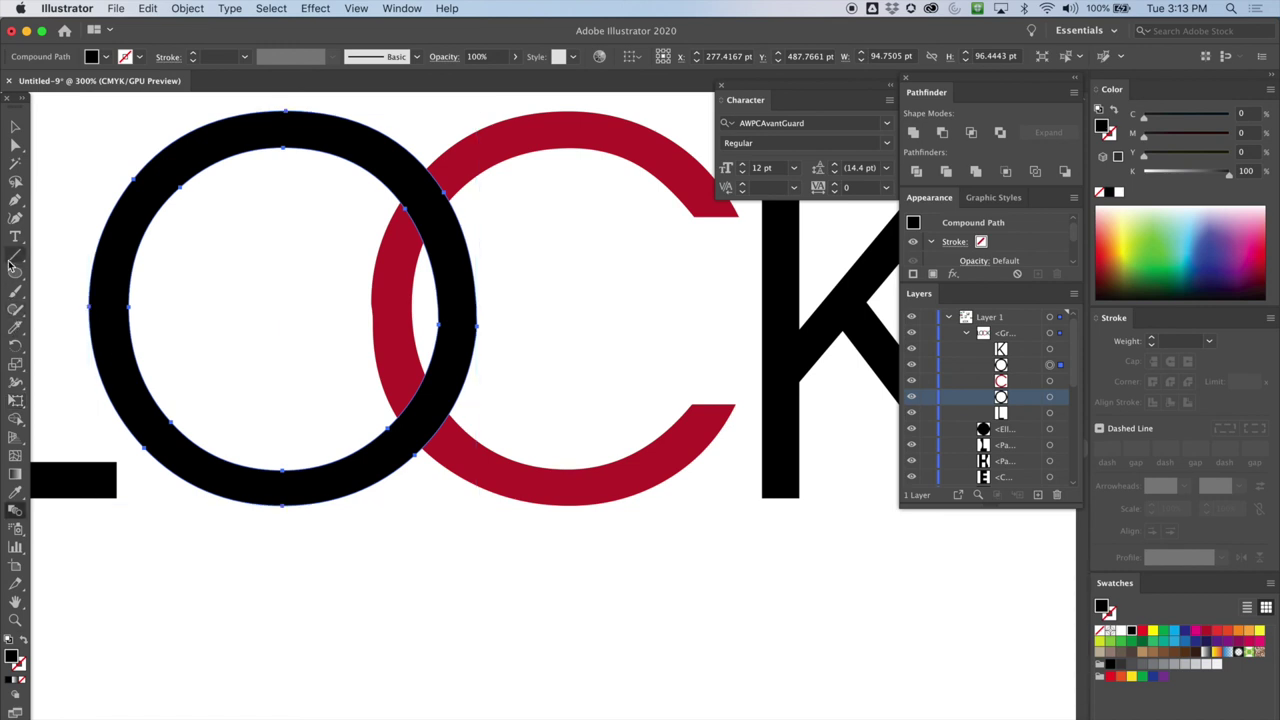
click(19, 293)
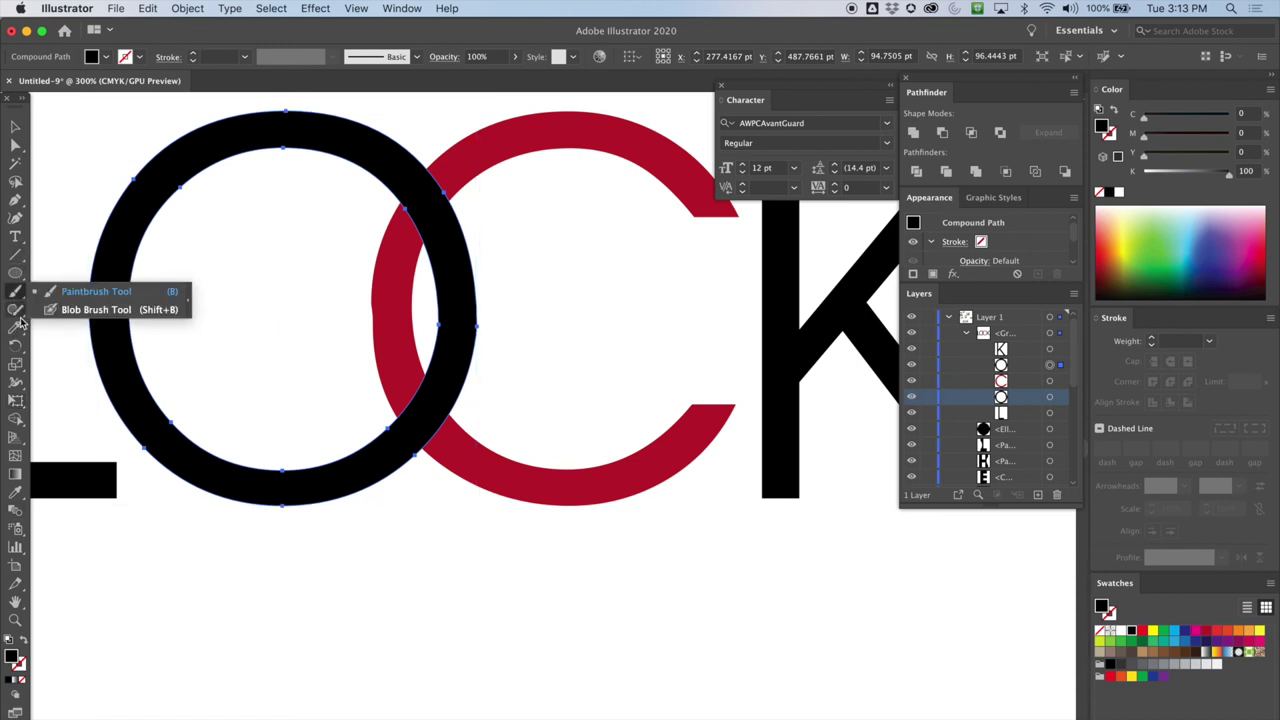
click(19, 329)
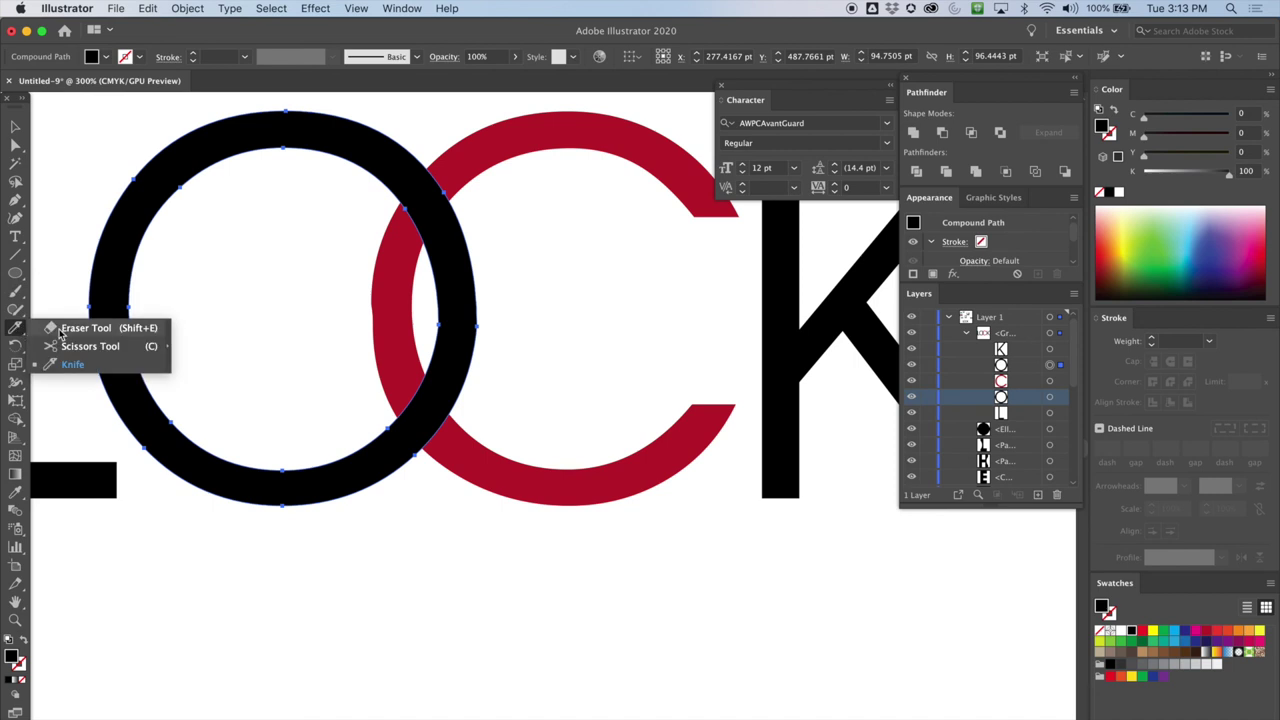
click(62, 330)
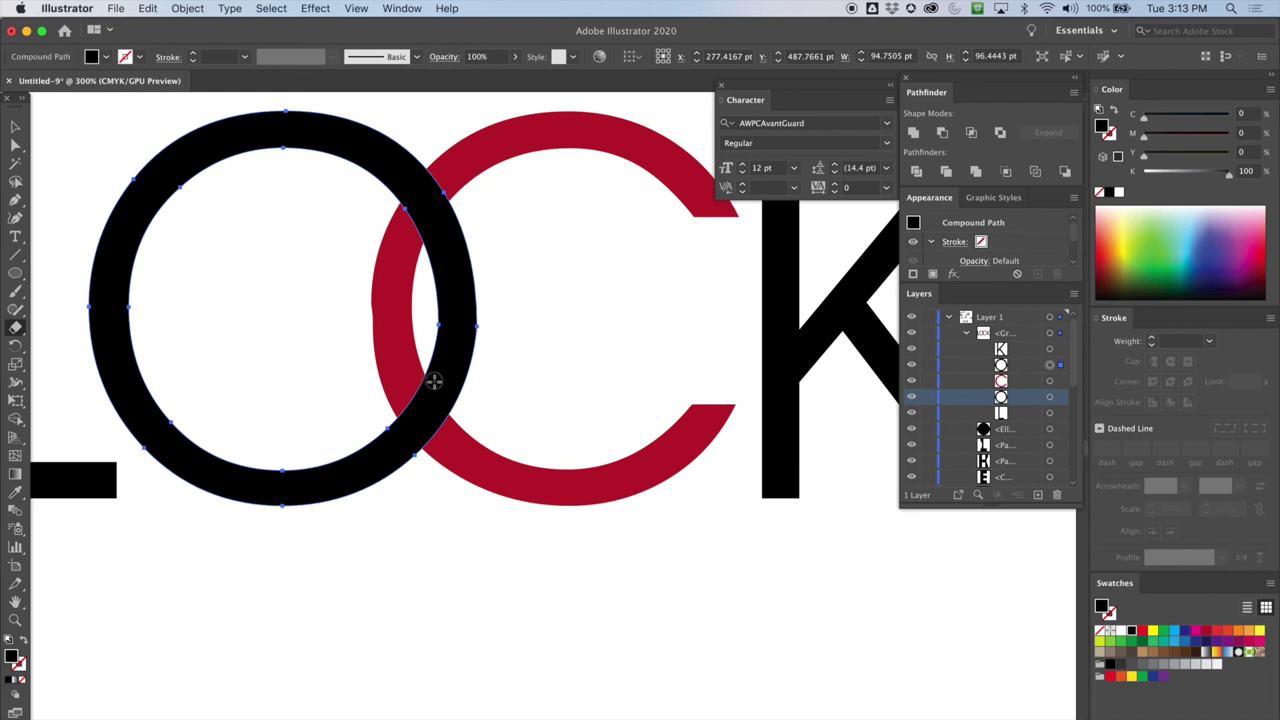
Step: Erase a band through the O where it crosses the C, then fill the cut-off piece black
key(bracketright)
key(bracketright)
key(bracketright)
key(bracketright)
mouse_move(375, 180)
mouse_down()
mouse_move(400, 221)
mouse_move(453, 249)
mouse_move(461, 231)
mouse_move(431, 286)
mouse_move(446, 311)
mouse_move(448, 276)
mouse_up()
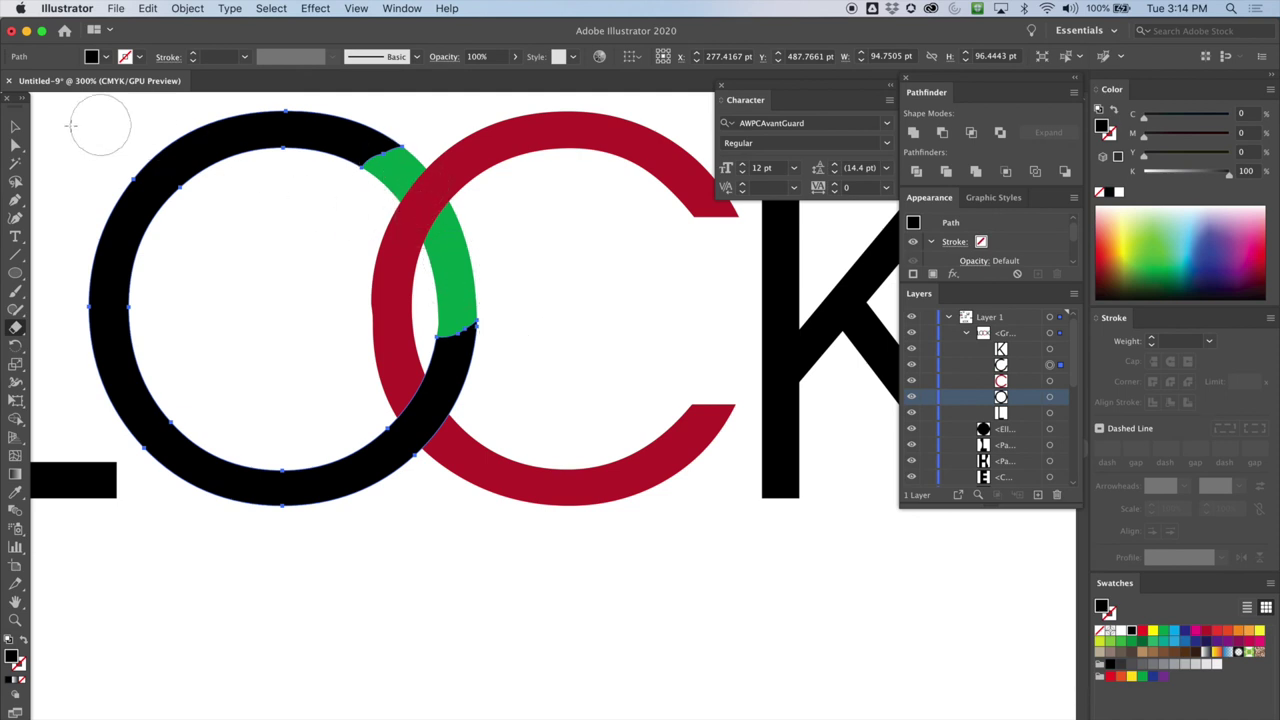
click(15, 145)
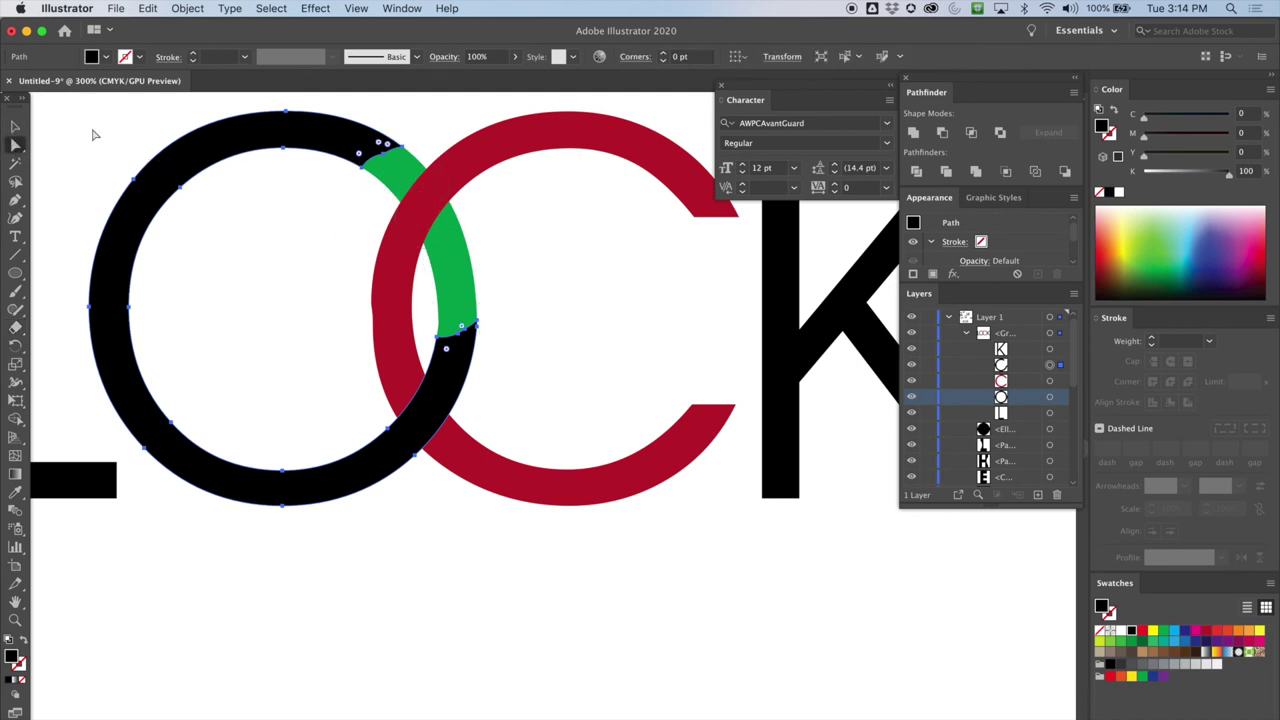
click(396, 172)
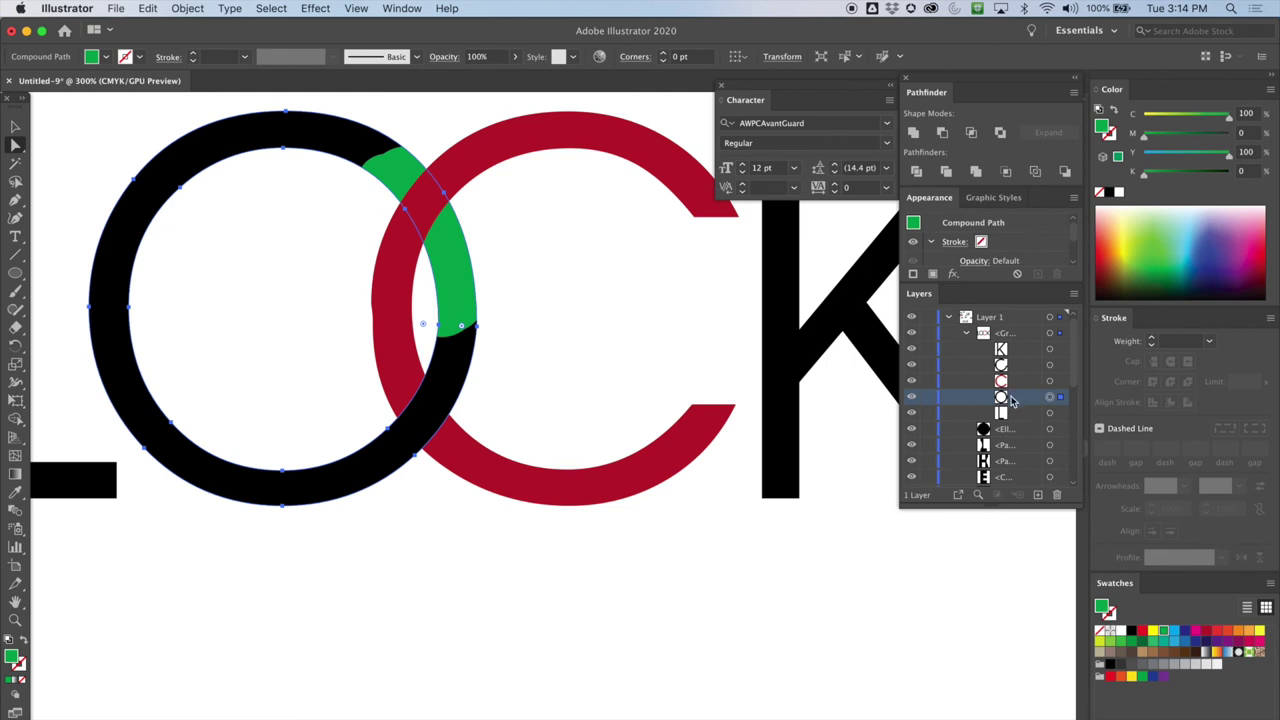
click(106, 57)
click(43, 84)
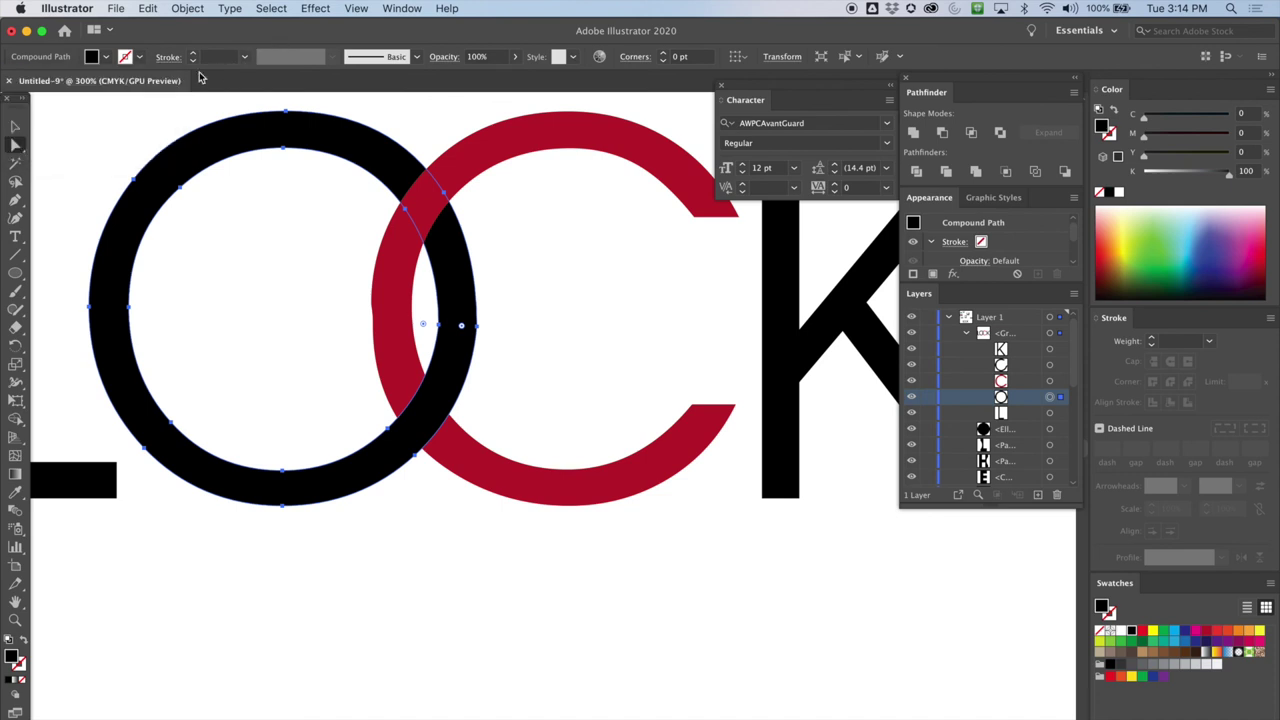
Step: Deselect everything and toggle the O, C and ring visibility in Layers to check stacking
click(15, 126)
click(434, 583)
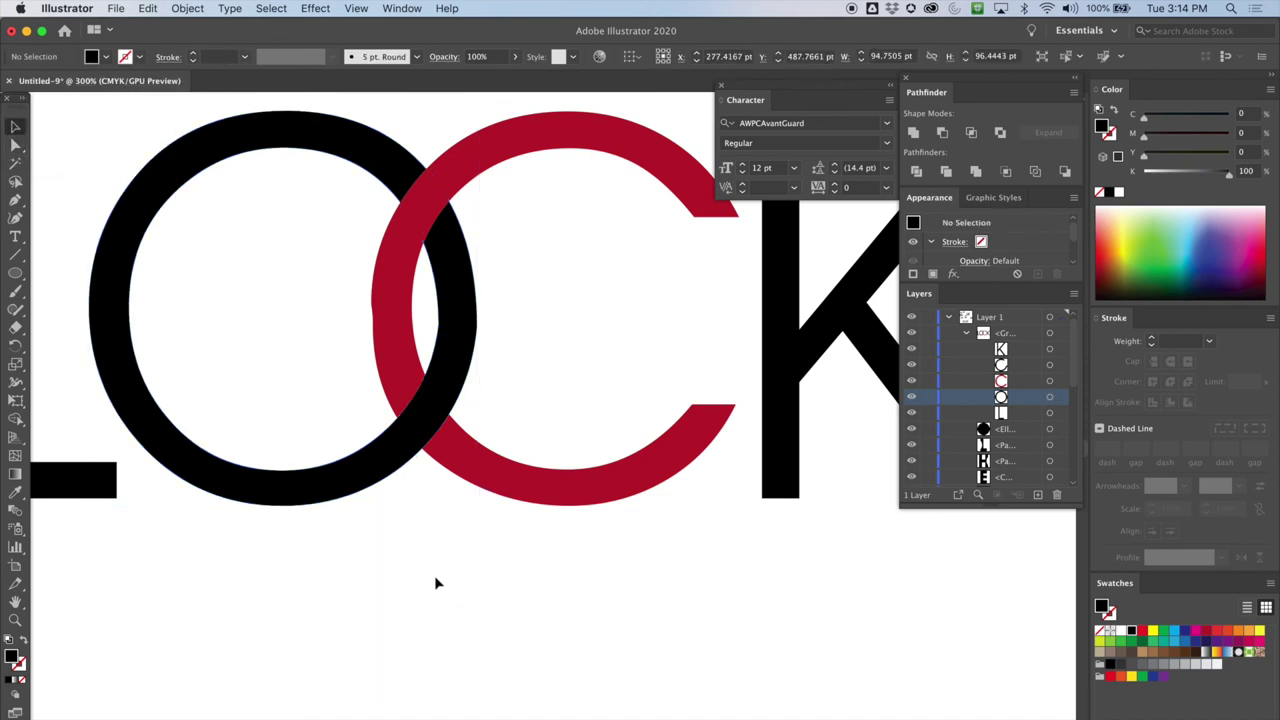
drag(910, 372, 912, 398)
click(911, 397)
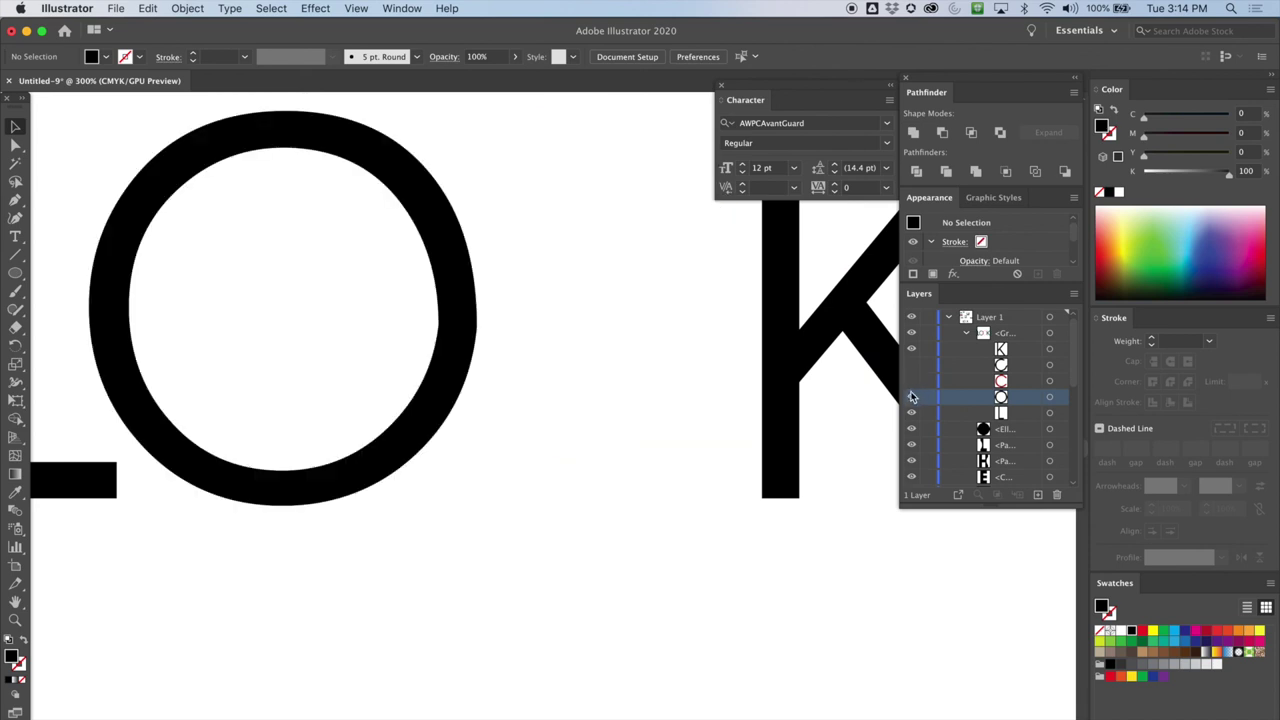
click(911, 381)
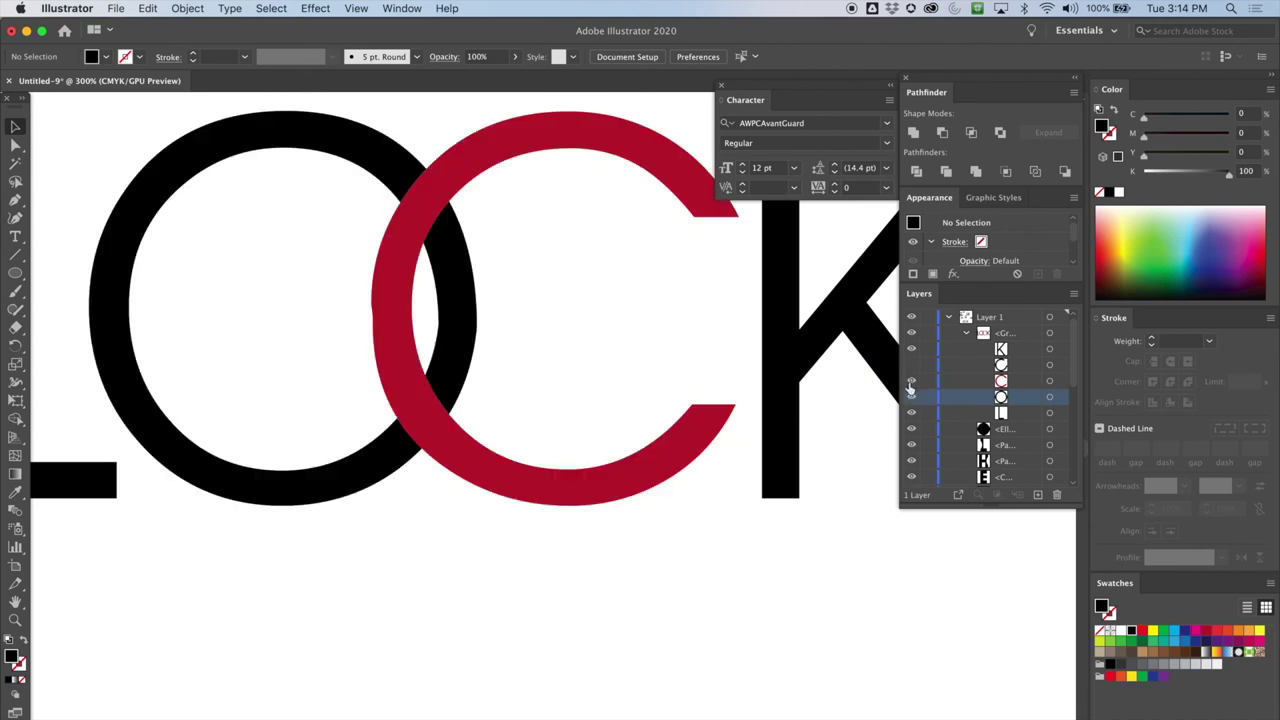
click(911, 365)
click(912, 397)
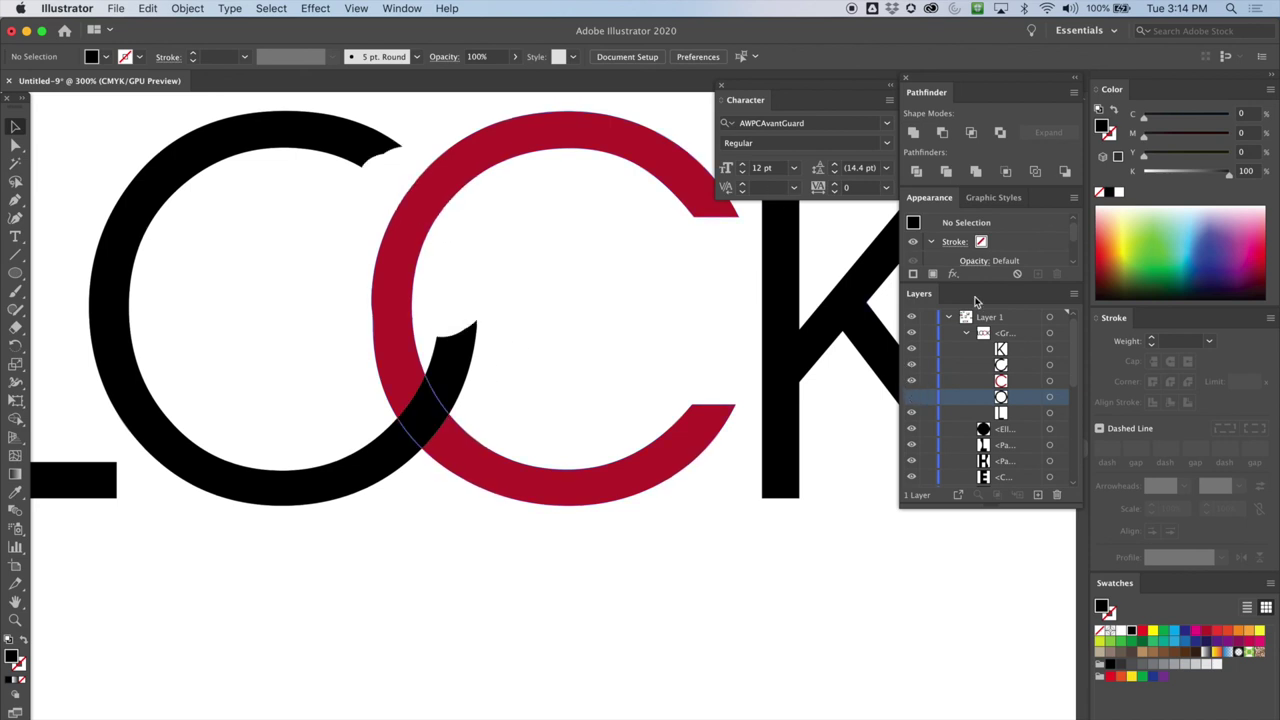
click(911, 397)
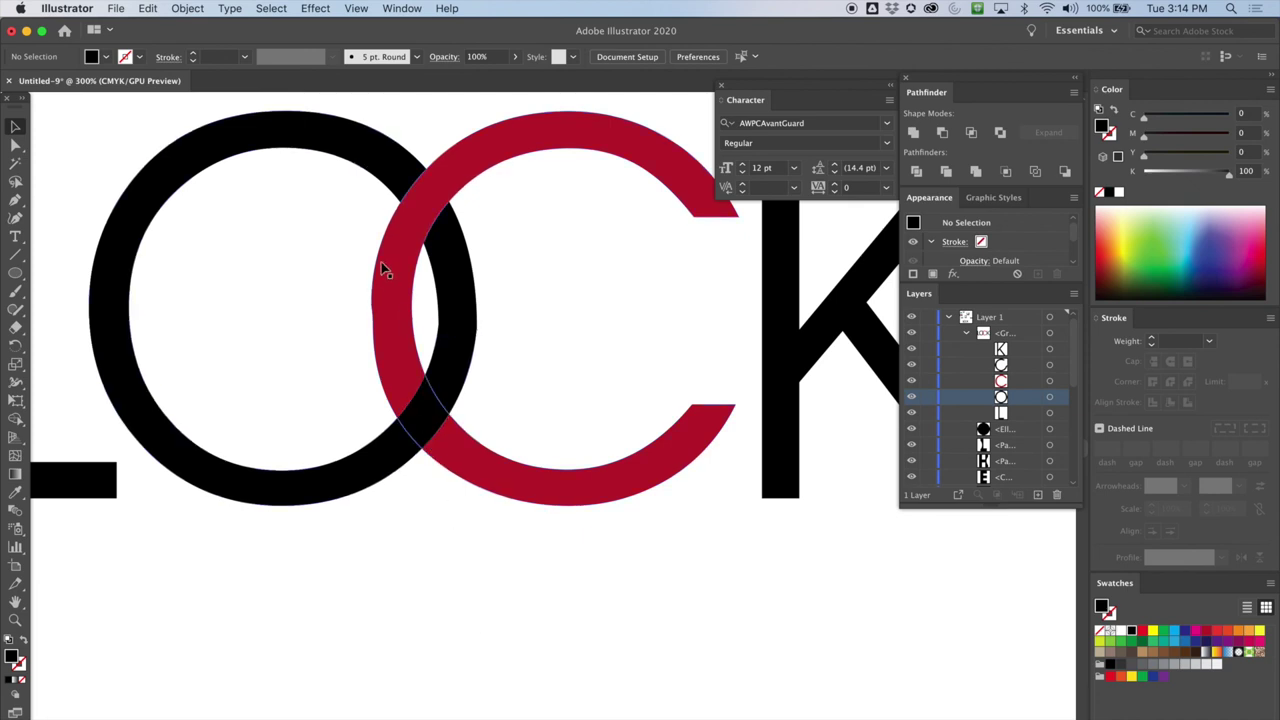
Step: Drag the red C's left-edge anchor slightly left with the Direct Selection tool
scroll(395, 321, up, 5)
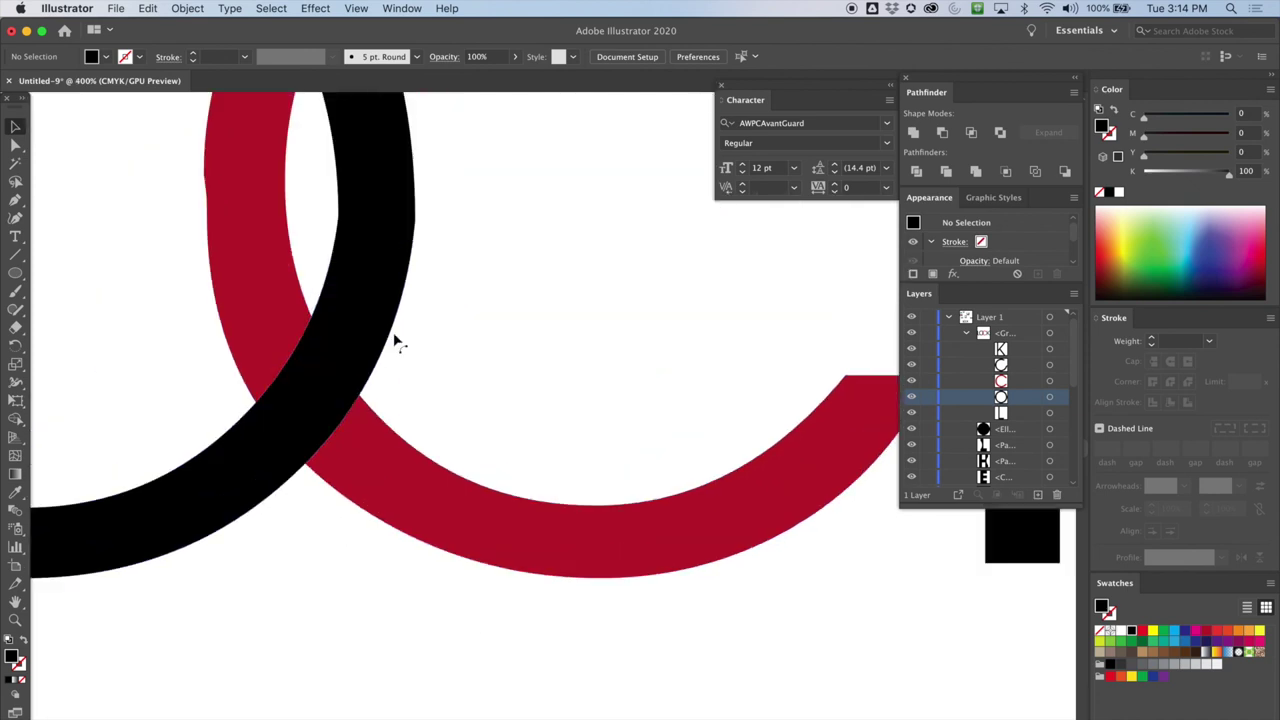
scroll(420, 505, up, 2)
click(360, 380)
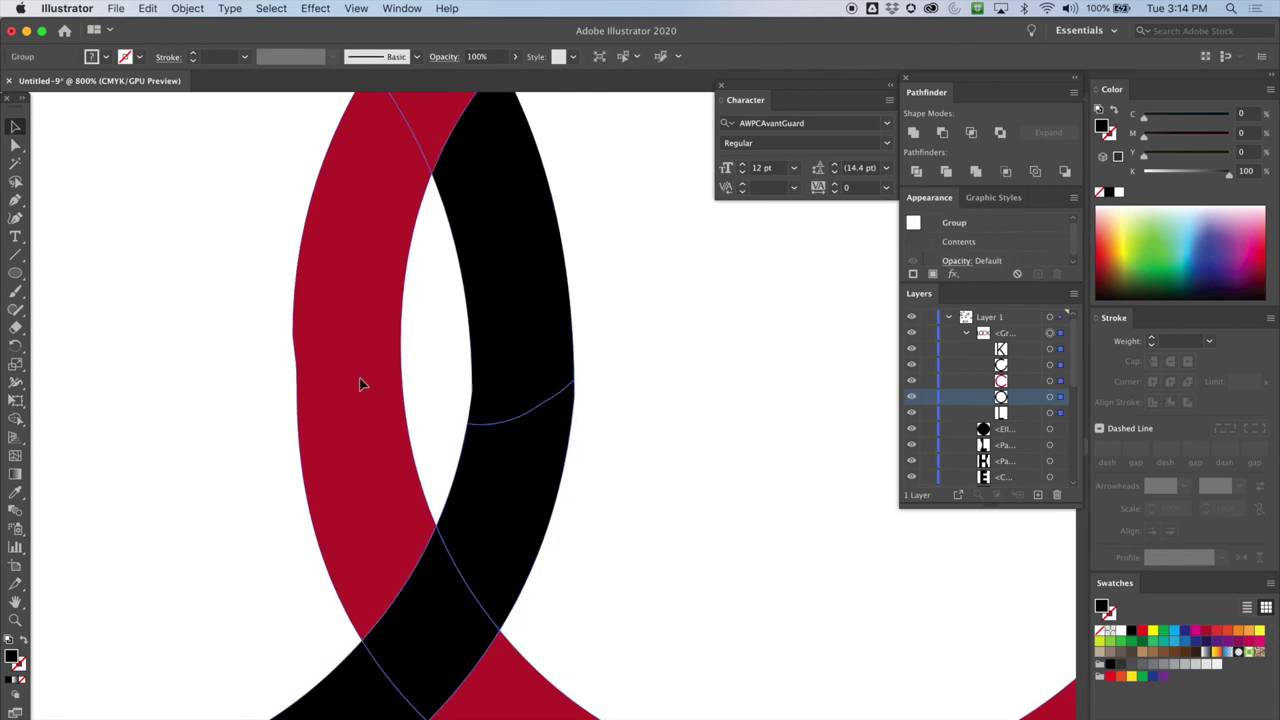
click(15, 146)
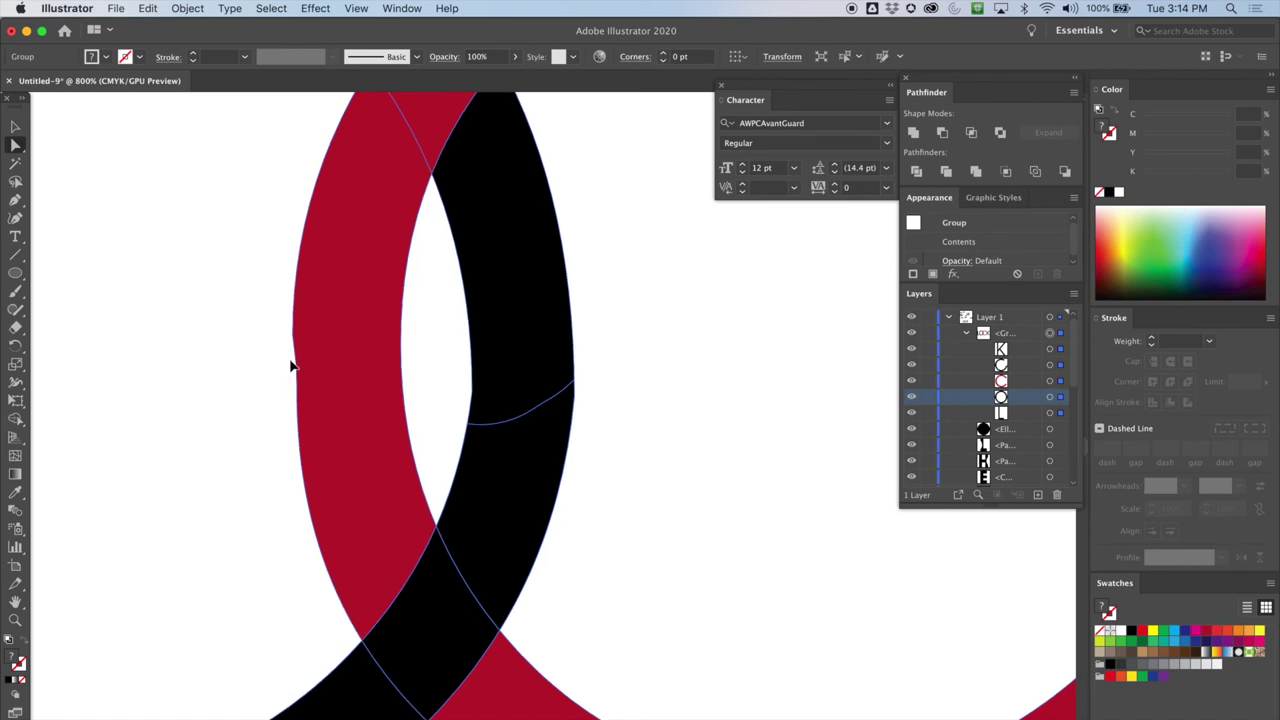
click(295, 360)
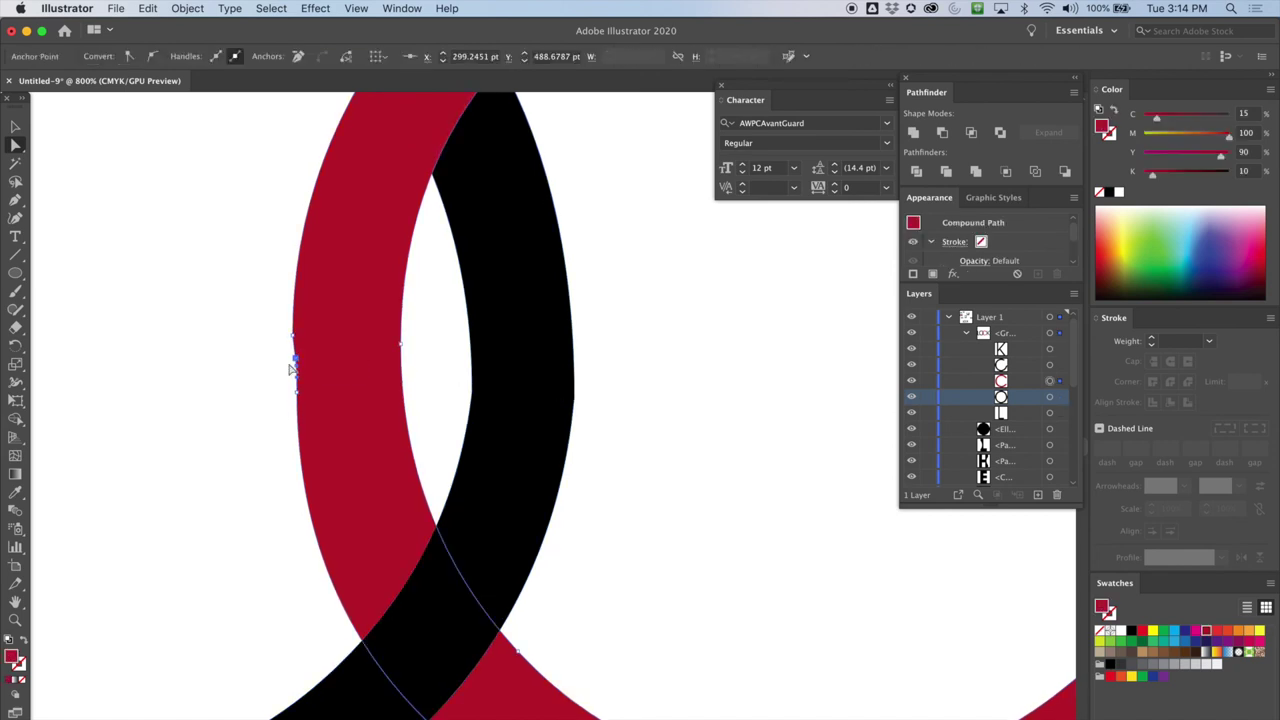
drag(297, 366, 285, 406)
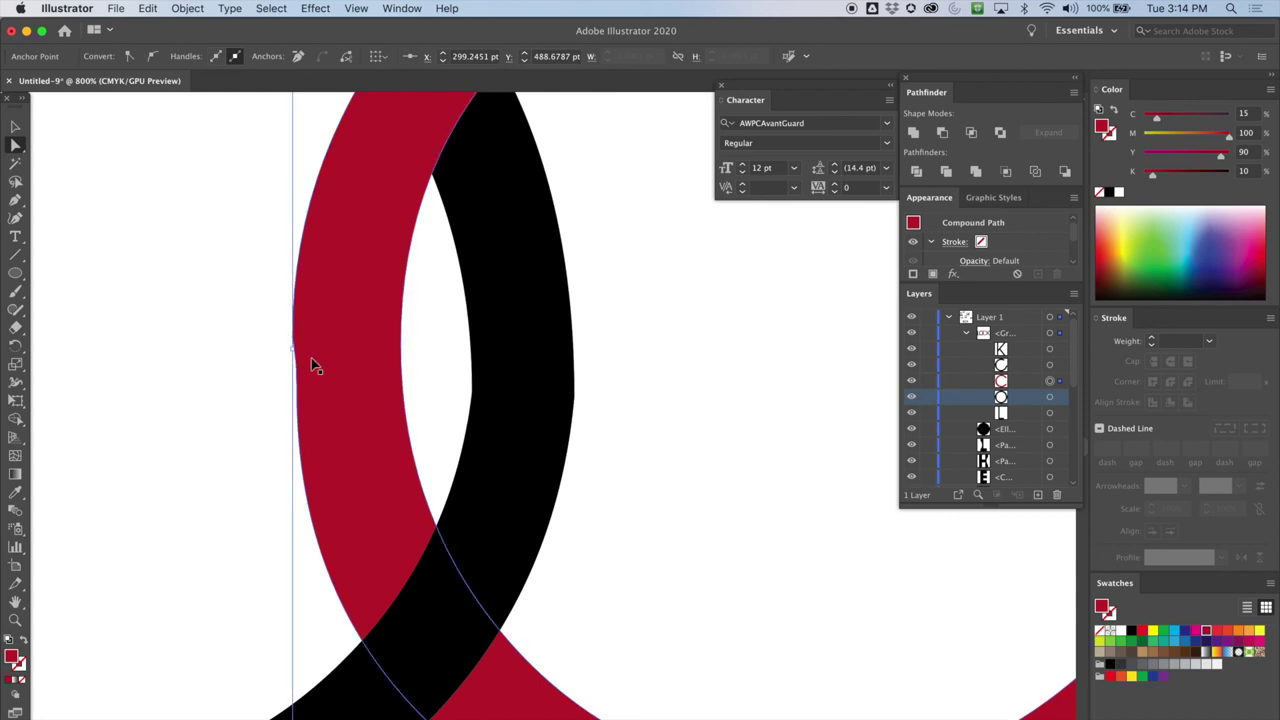
key(super+minus)
key(super+minus)
key(super+minus)
key(super+minus)
key(super+minus)
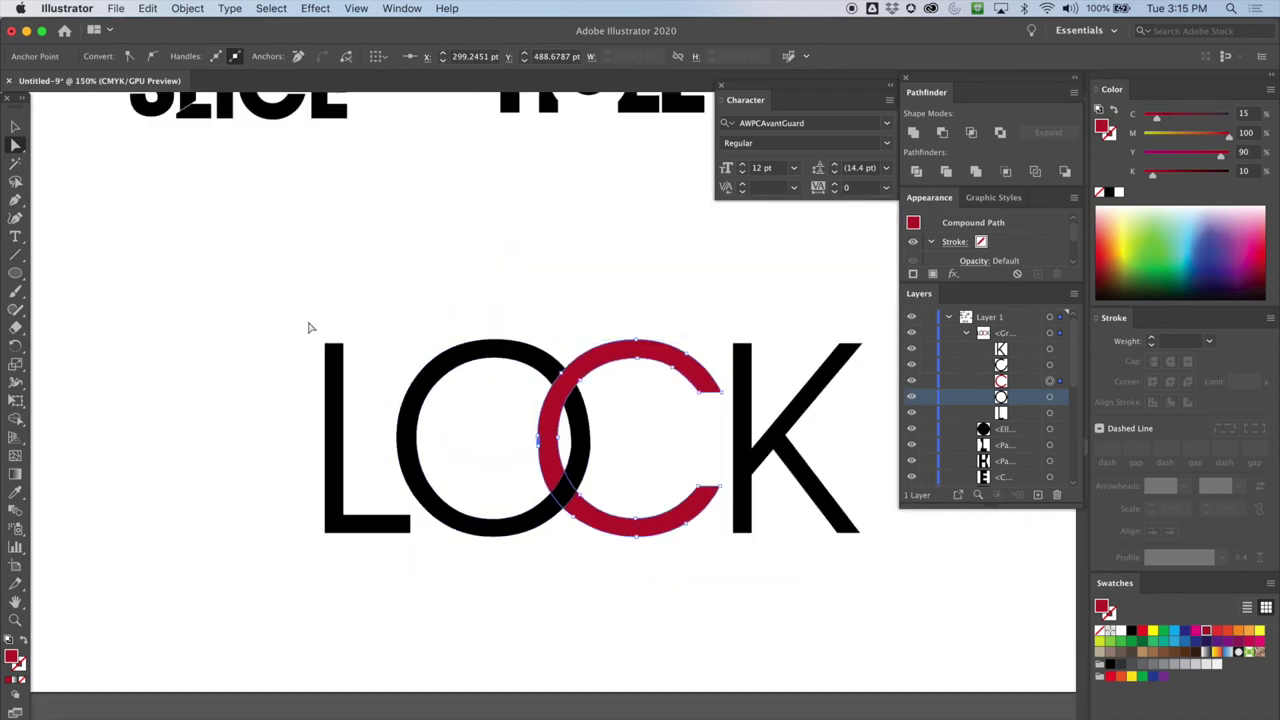
Step: Deselect the red C and zoom out to view the whole artboard
key(v)
click(322, 257)
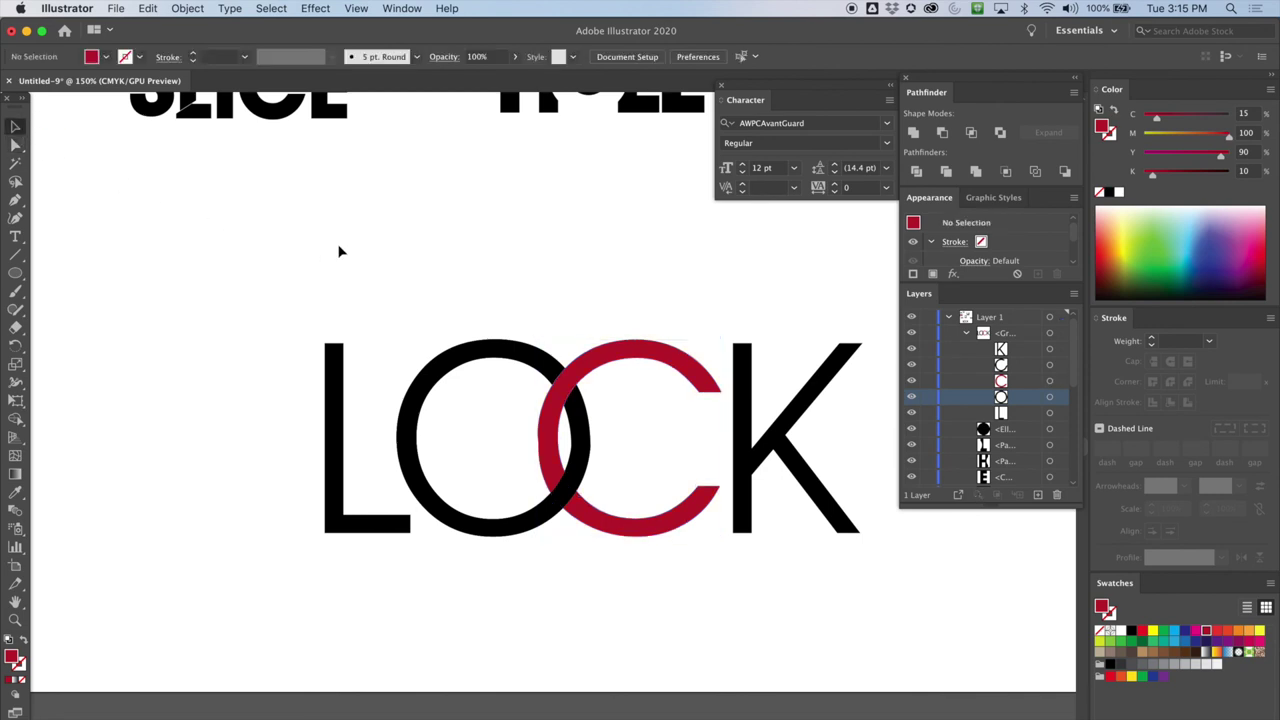
key(super+minus)
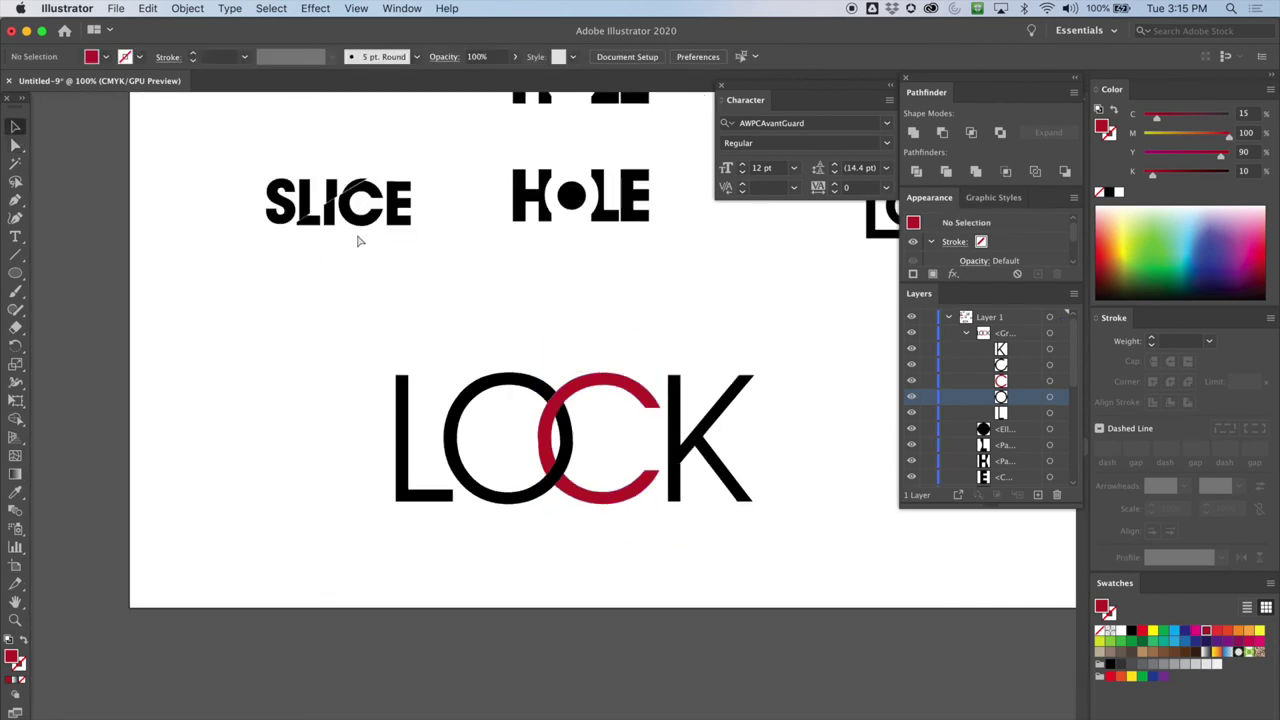
key(super+minus)
scroll(436, 182, up, 3)
scroll(436, 182, right, 3)
scroll(283, 306, right, 2)
scroll(283, 306, down, 1)
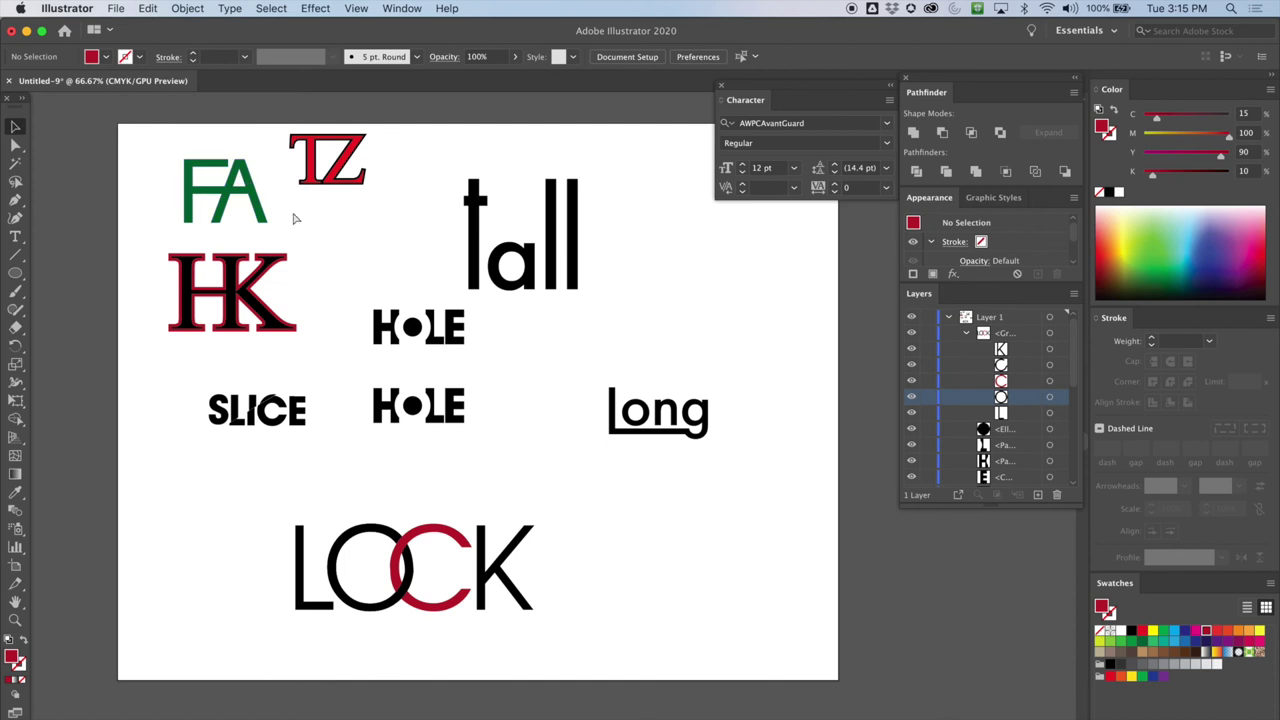
key(super+equal)
scroll(249, 229, left, 2)
scroll(249, 229, up, 1)
scroll(320, 240, down, 1)
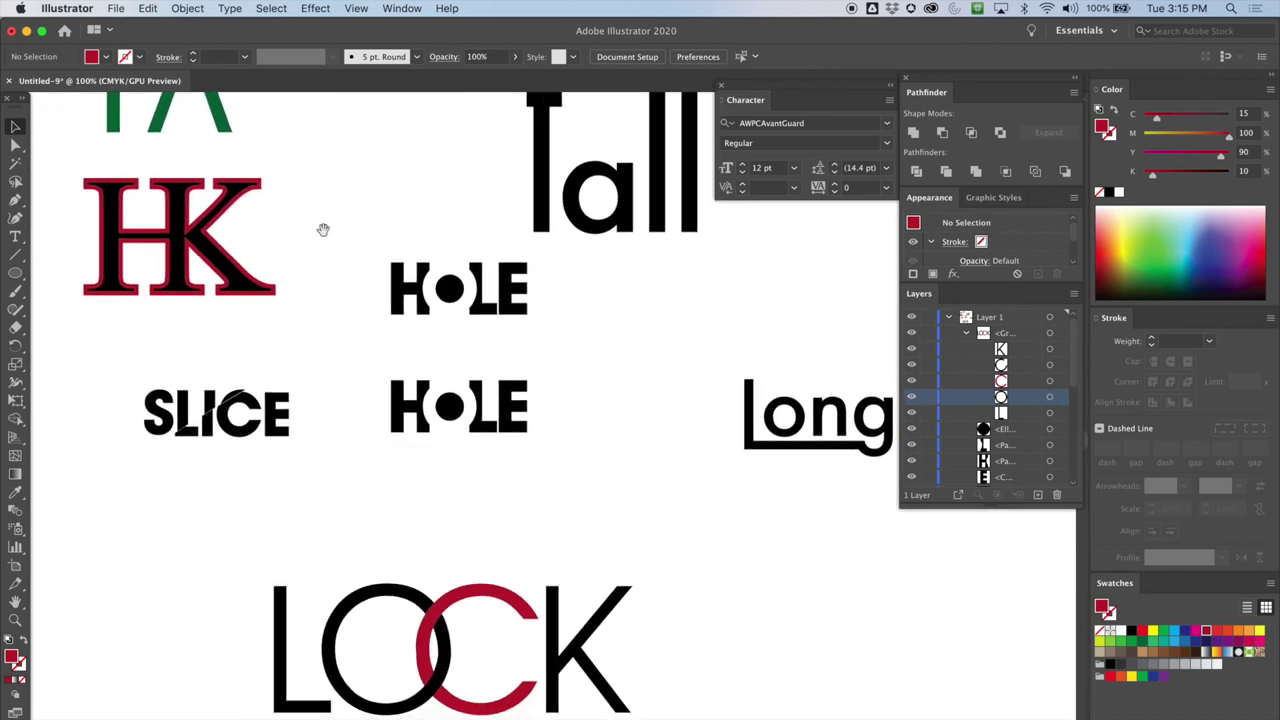
key(super+minus)
scroll(363, 221, right, 3)
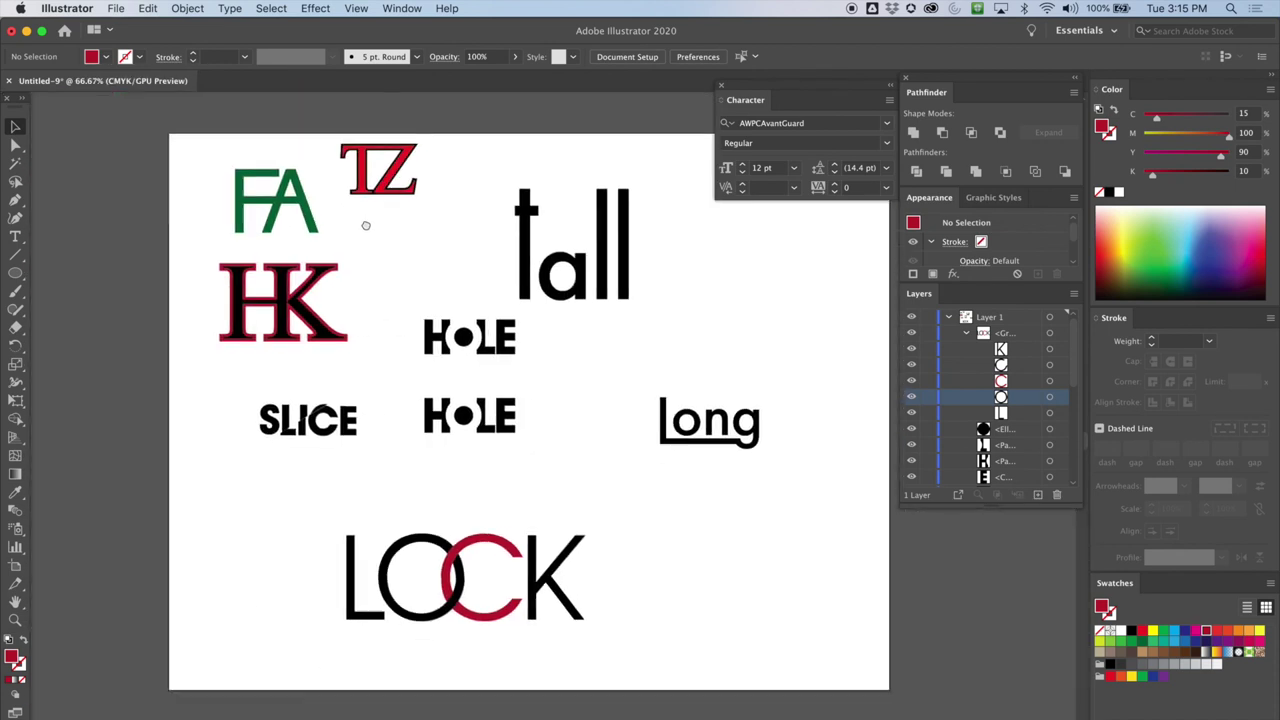
scroll(350, 230, up, 1)
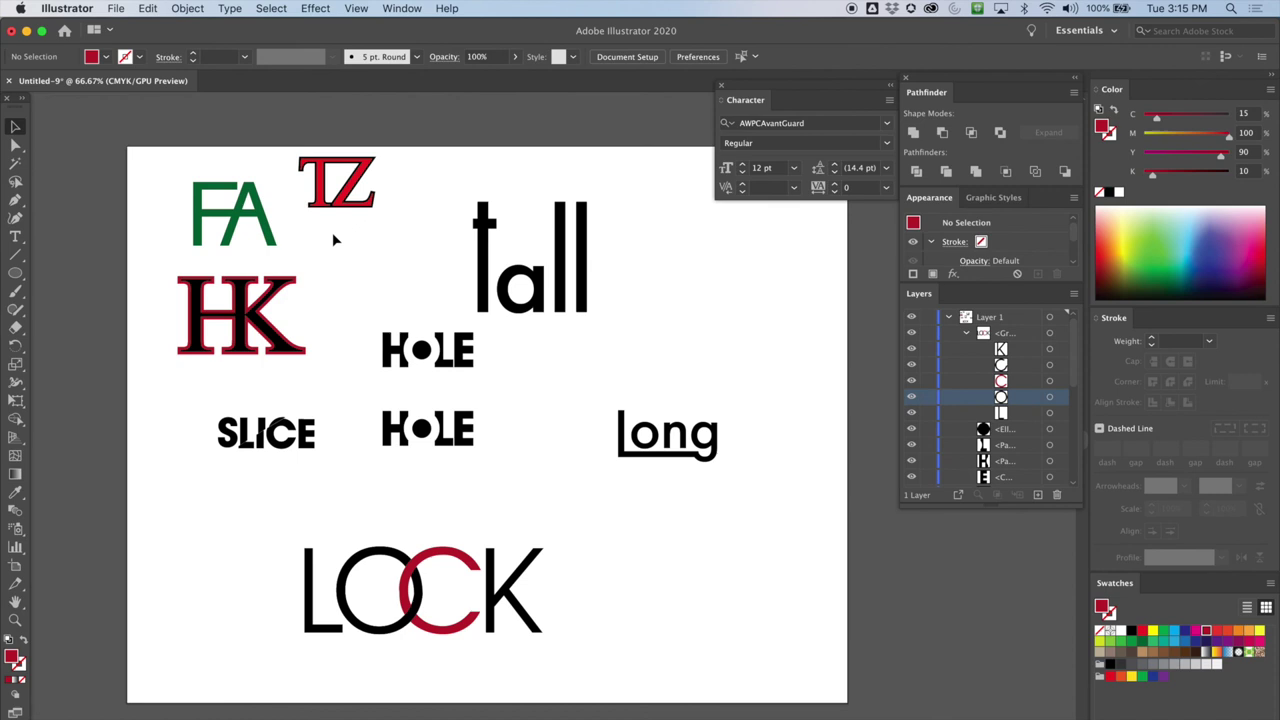
Step: Browse the Object and Type menus without choosing a command
click(186, 8)
mouse_move(230, 8)
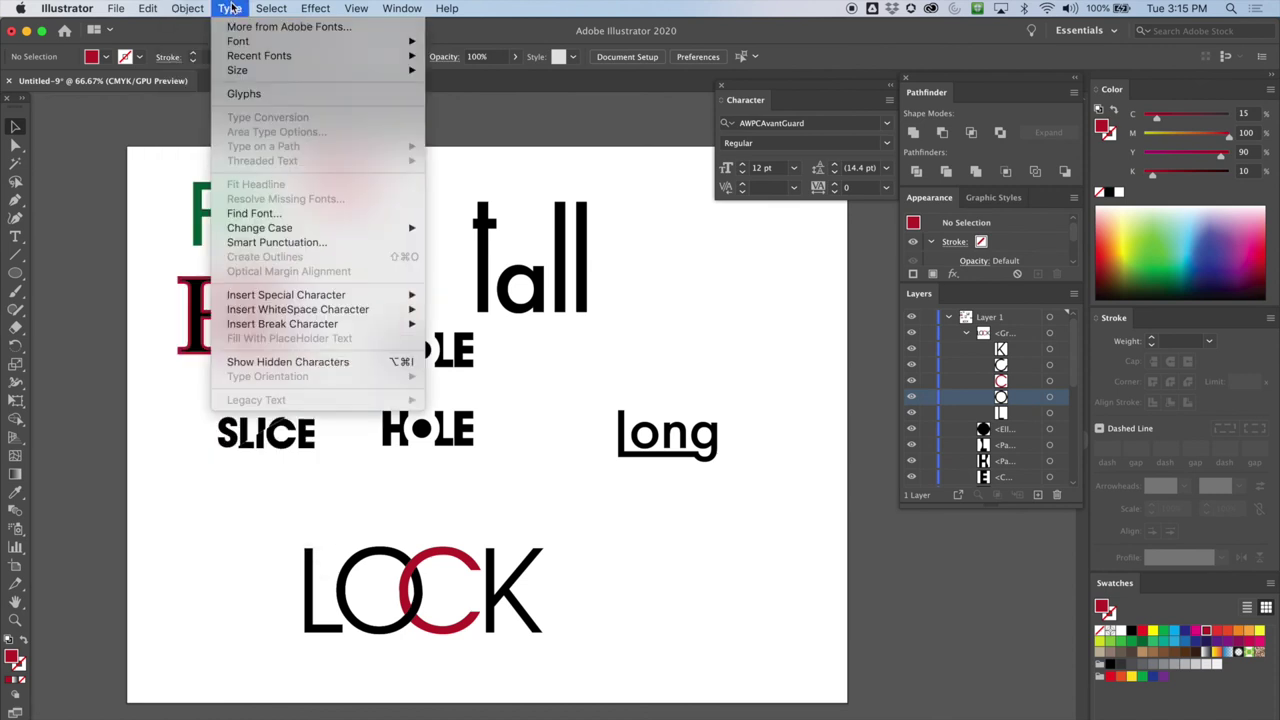
click(493, 37)
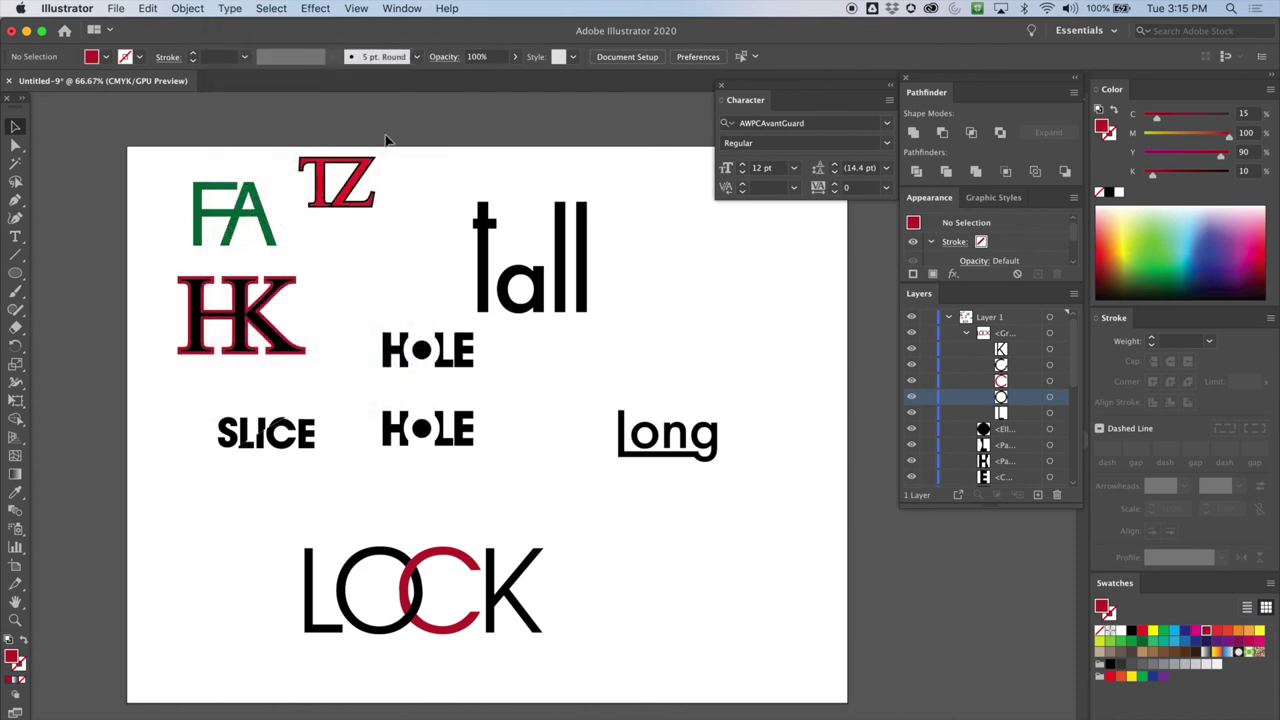